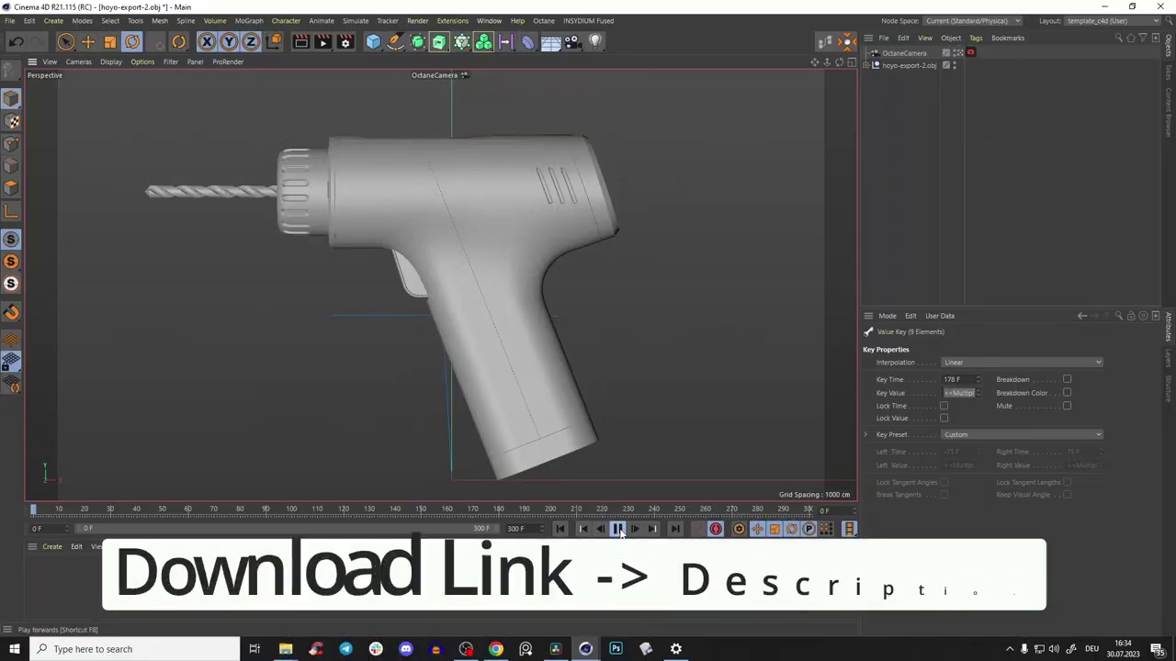
pyautogui.click(618, 529)
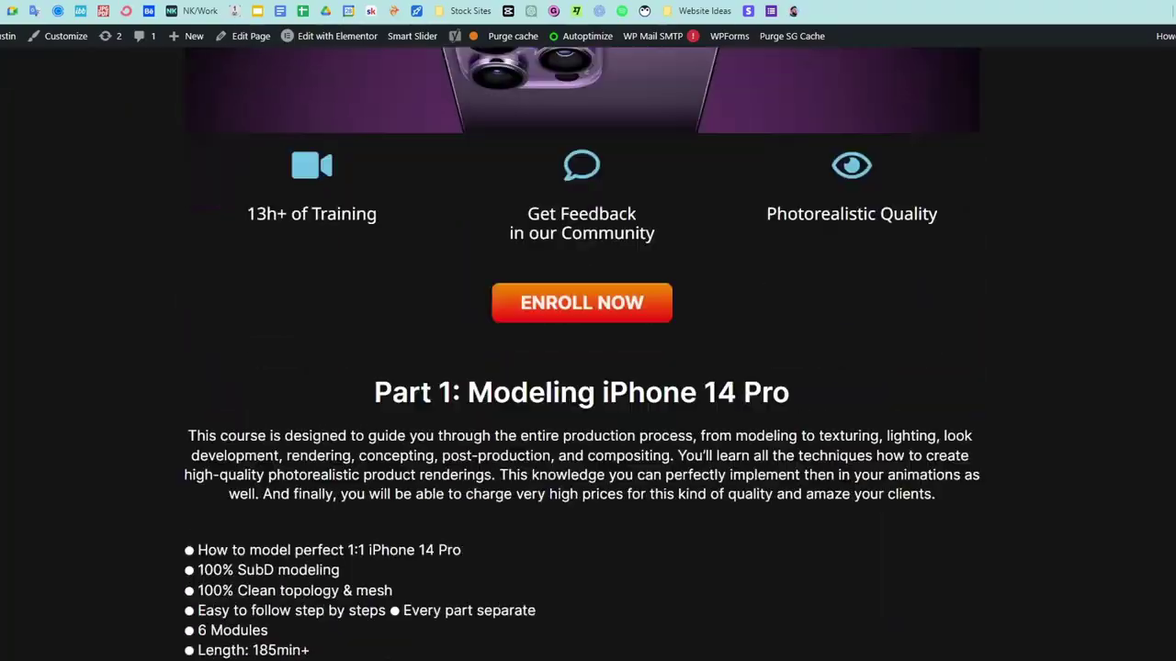
pyautogui.scroll(-20, 581, 367)
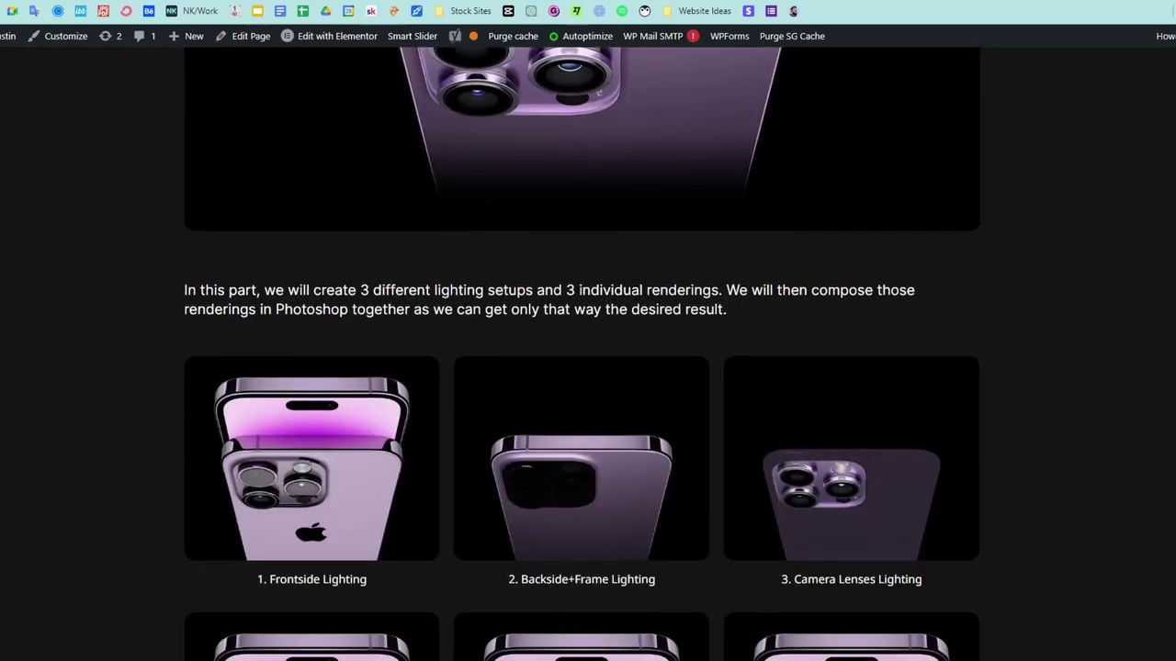
pyautogui.scroll(-20, 581, 367)
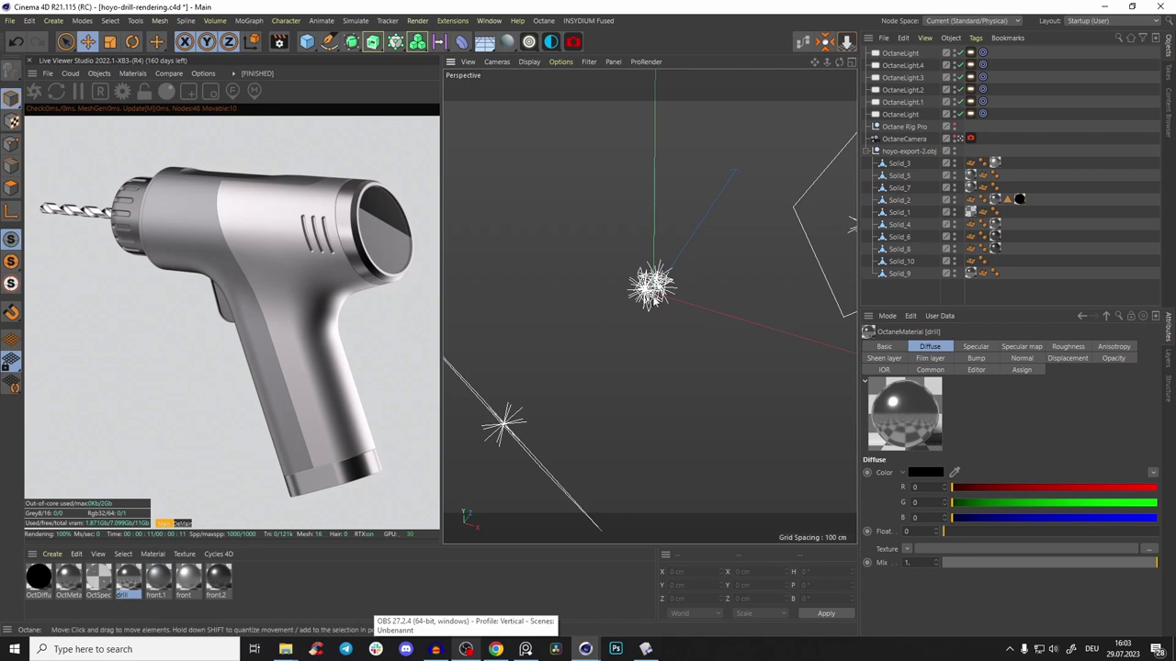
# Examine the finished drill scene's area lights and the drill reference image in PureRef
pyautogui.scroll(-5, 634, 311)
pyautogui.scroll(10, 660, 259)
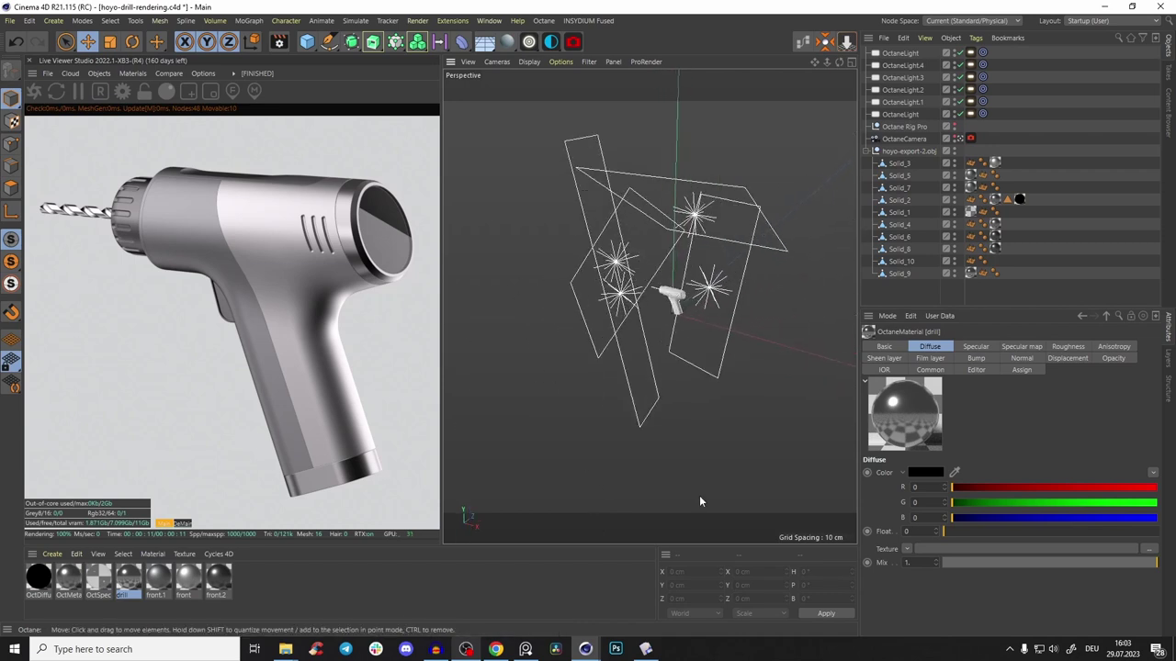
pyautogui.click(523, 648)
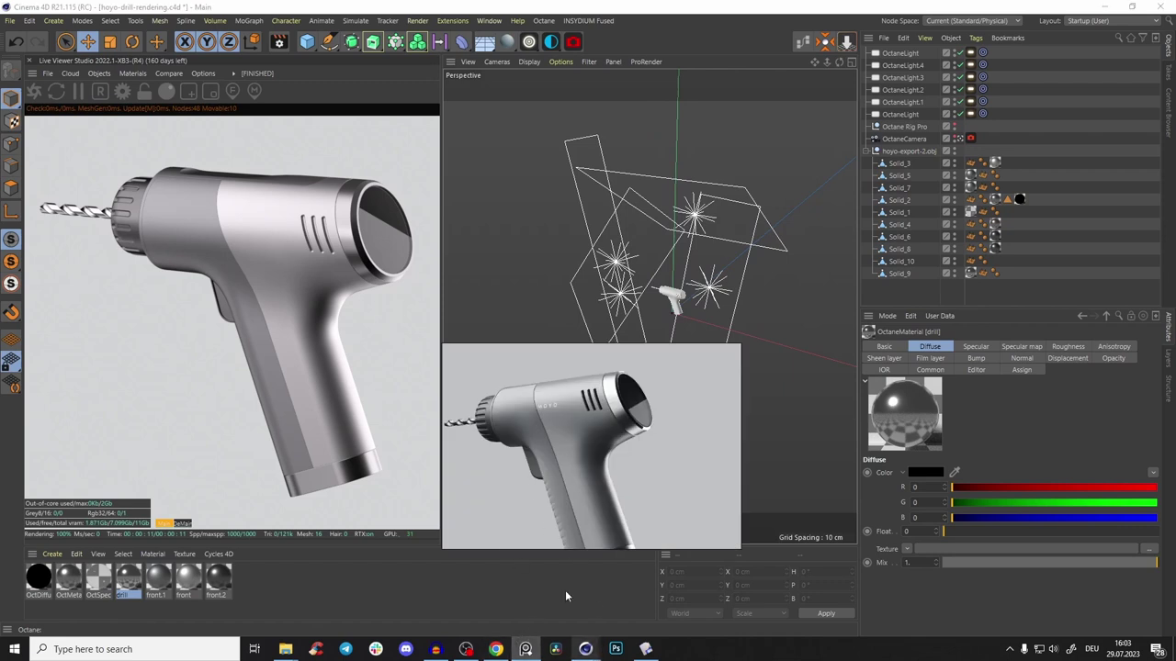
pyautogui.click(527, 649)
pyautogui.scroll(-2, 670, 309)
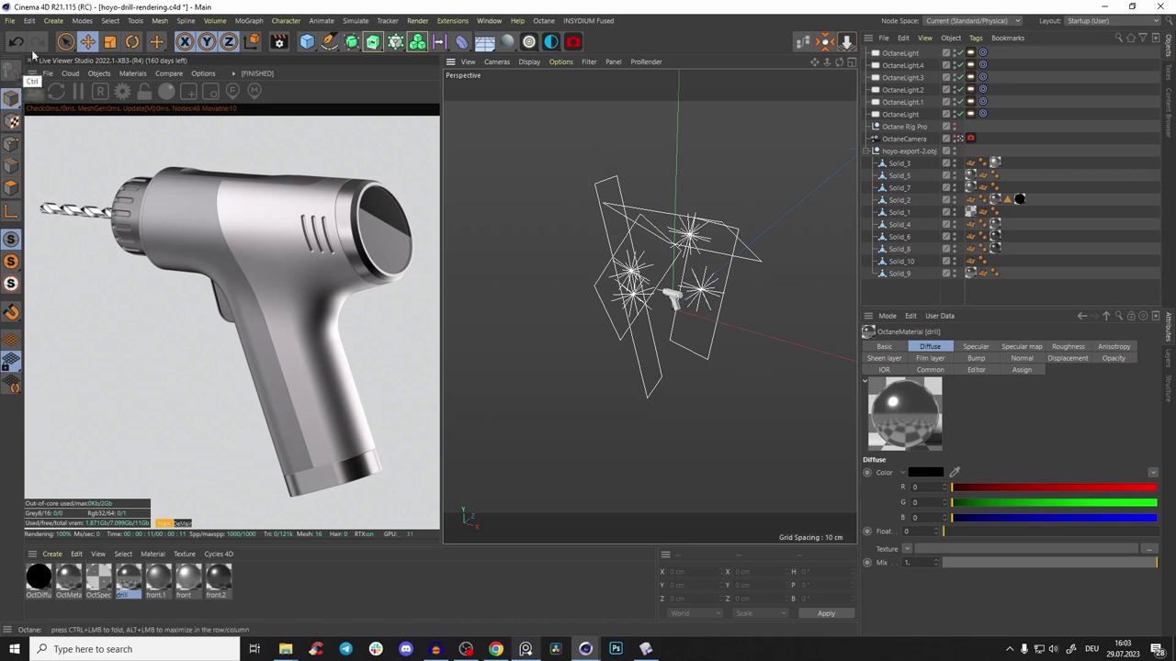
# Create a new project and import hoyo-export-2.obj with the default OBJ import settings
pyautogui.click(9, 20)
pyautogui.click(37, 30)
pyautogui.click(286, 650)
pyautogui.moveTo(779, 230); pyautogui.dragTo(564, 469)
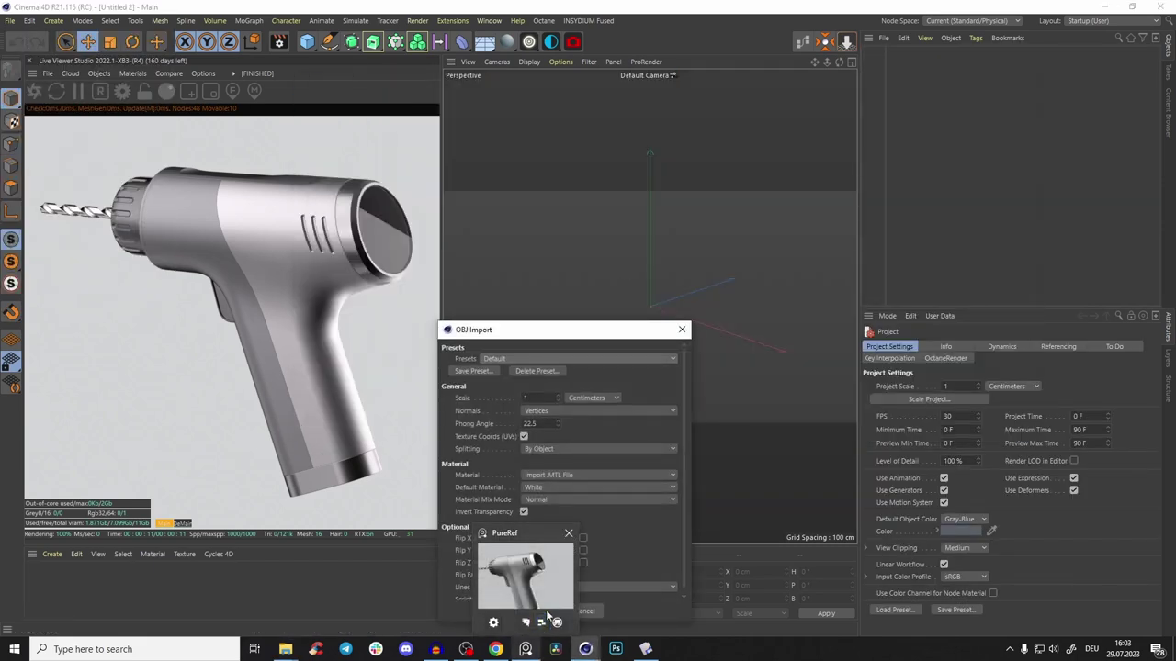
pyautogui.click(540, 608)
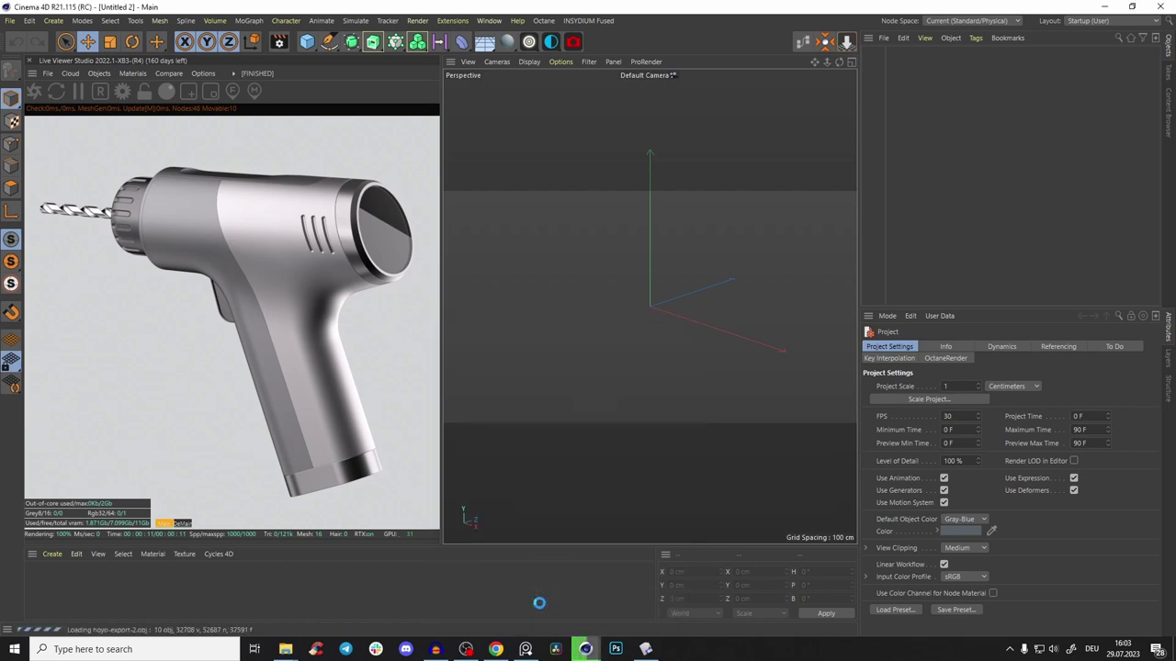
# Rotate the imported hoyo-export-2.obj drill to a pitch of -90° so it stands upright, and place it on the floor
pyautogui.keyDown('alt'); pyautogui.moveTo(580, 329); pyautogui.dragTo(677, 222); pyautogui.keyUp('alt')
pyautogui.click(907, 52)
pyautogui.press('r')
pyautogui.click(846, 42)
pyautogui.click(705, 245)
pyautogui.keyDown('alt'); pyautogui.moveTo(663, 289); pyautogui.dragTo(659, 346, button='middle'); pyautogui.keyUp('alt')
# Delete all materials that came in with the imported drill
pyautogui.click(107, 613)
pyautogui.click(37, 571)
pyautogui.press('Delete')
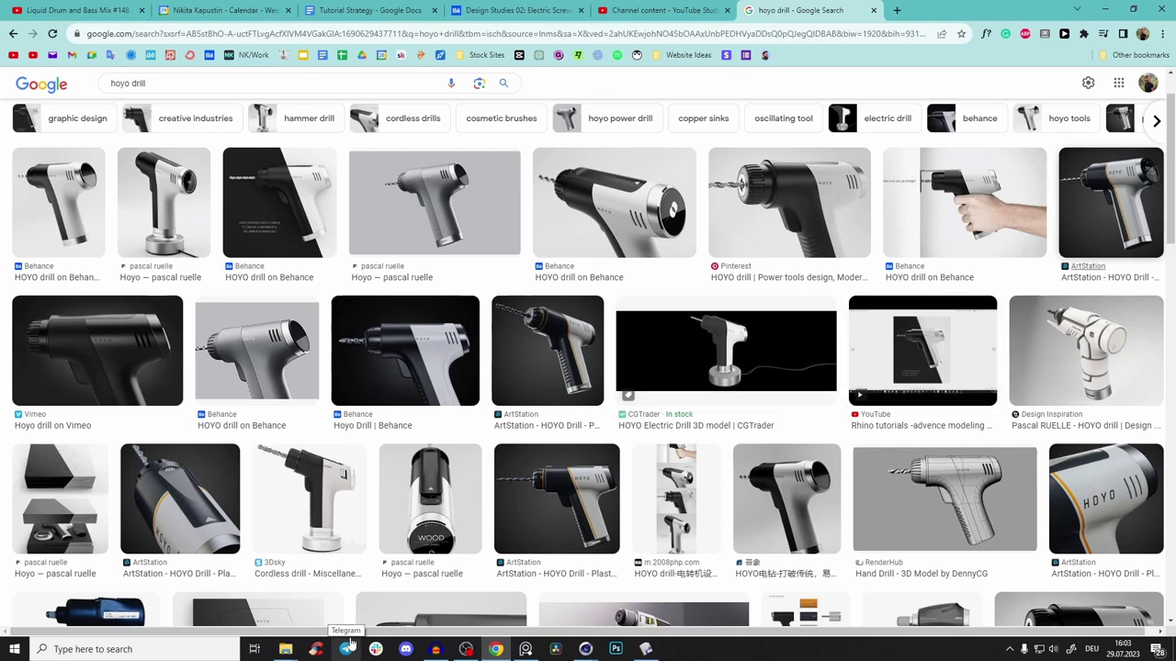
# Browse the Google image results for "hoyo drill" in Chrome for references, and return to the Cinema 4D scene
pyautogui.scroll(-7, 614, 276)
pyautogui.scroll(8, 613, 275)
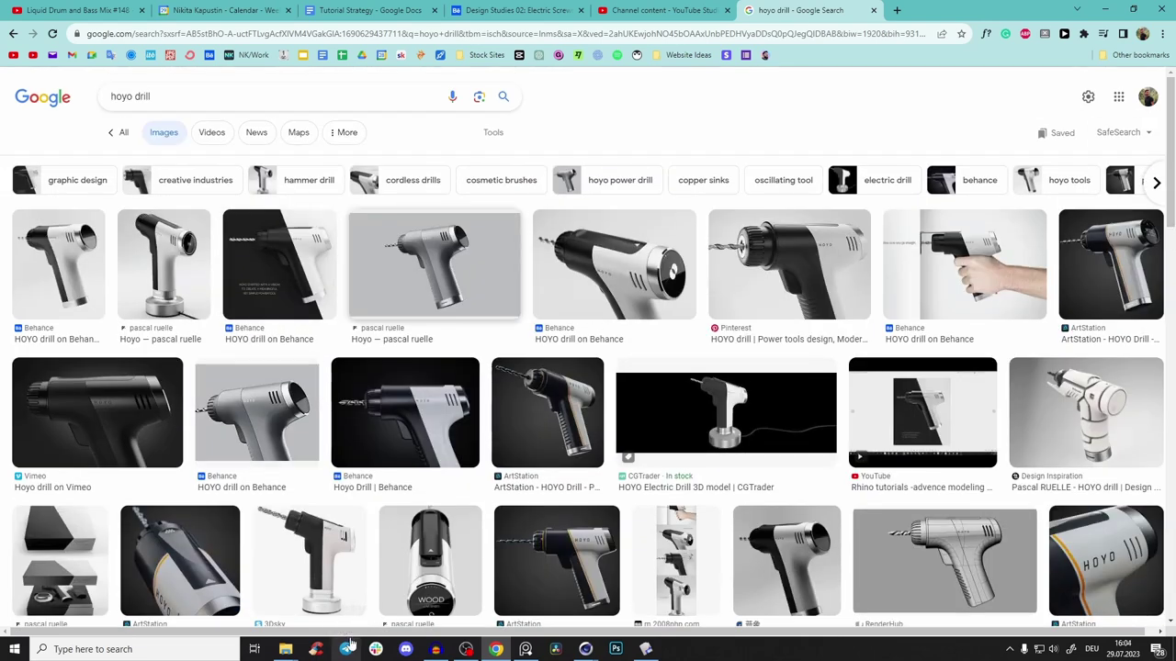
pyautogui.click(1106, 8)
pyautogui.scroll(-2, 668, 237)
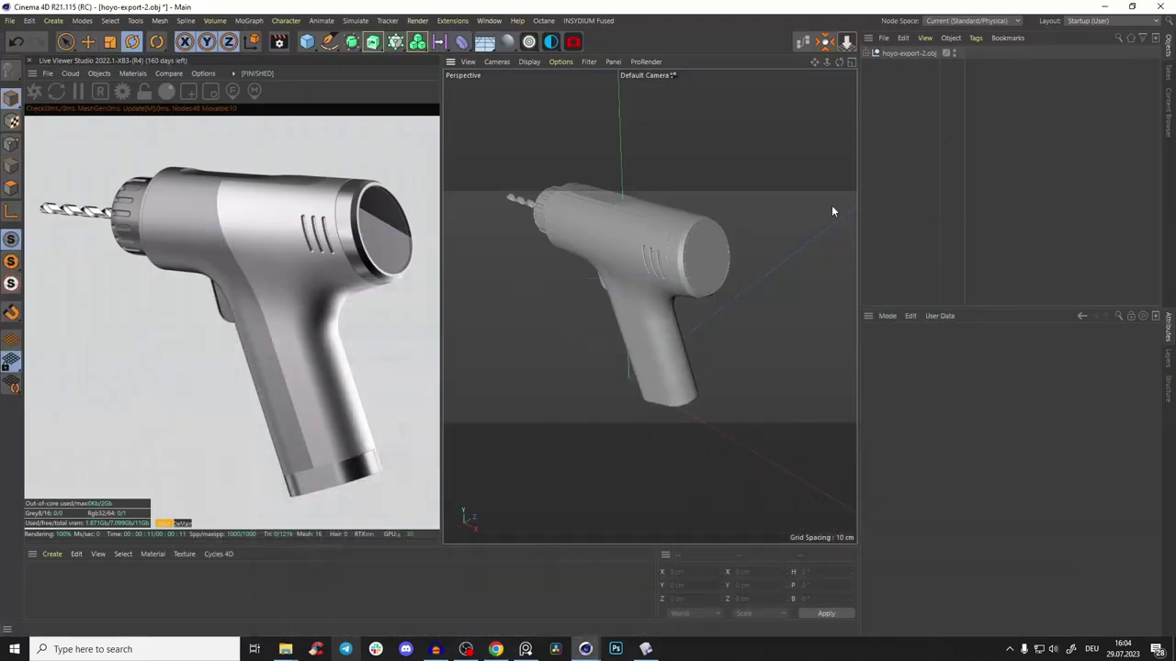
pyautogui.keyDown('alt'); pyautogui.moveTo(672, 225); pyautogui.dragTo(678, 221); pyautogui.keyUp('alt')
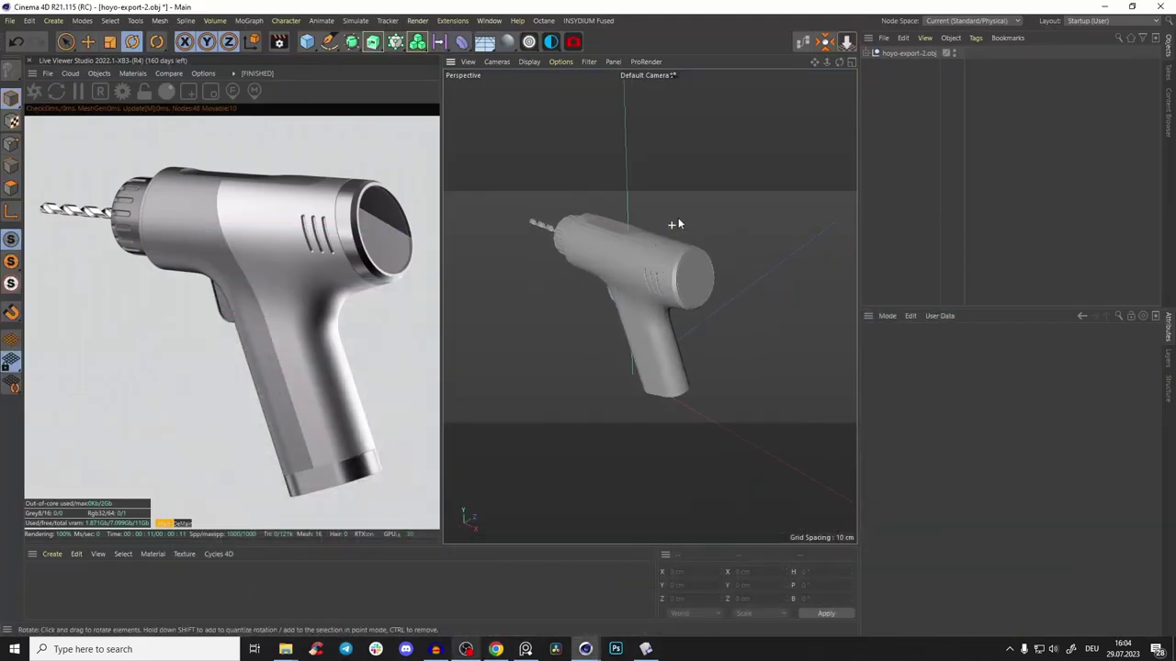
# Set the render output to 2000 x 2000 pixels with Octane Renderer as the renderer
pyautogui.click(280, 42)
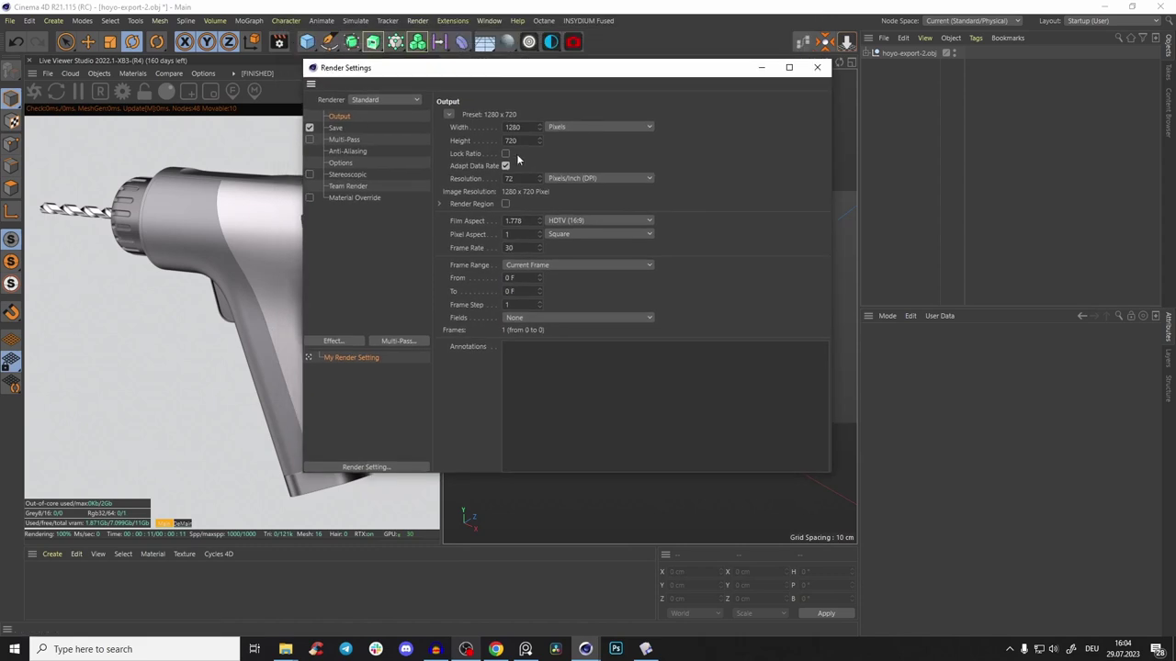
pyautogui.write('2000')
pyautogui.press('Tab')
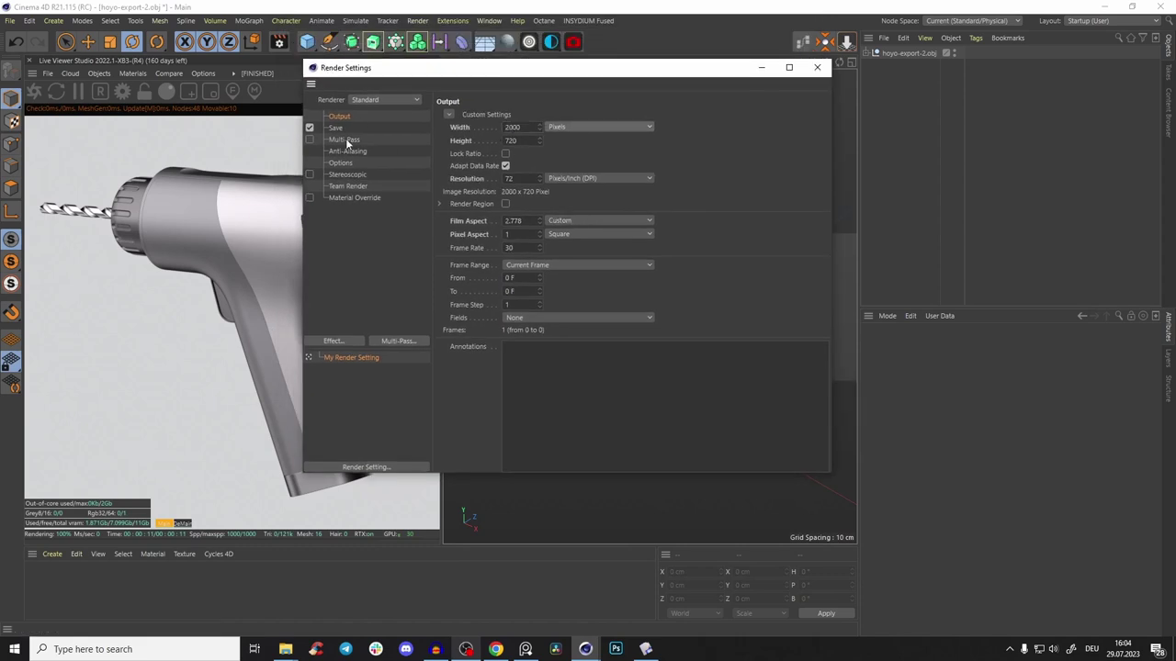
pyautogui.write('2000')
pyautogui.press('Return')
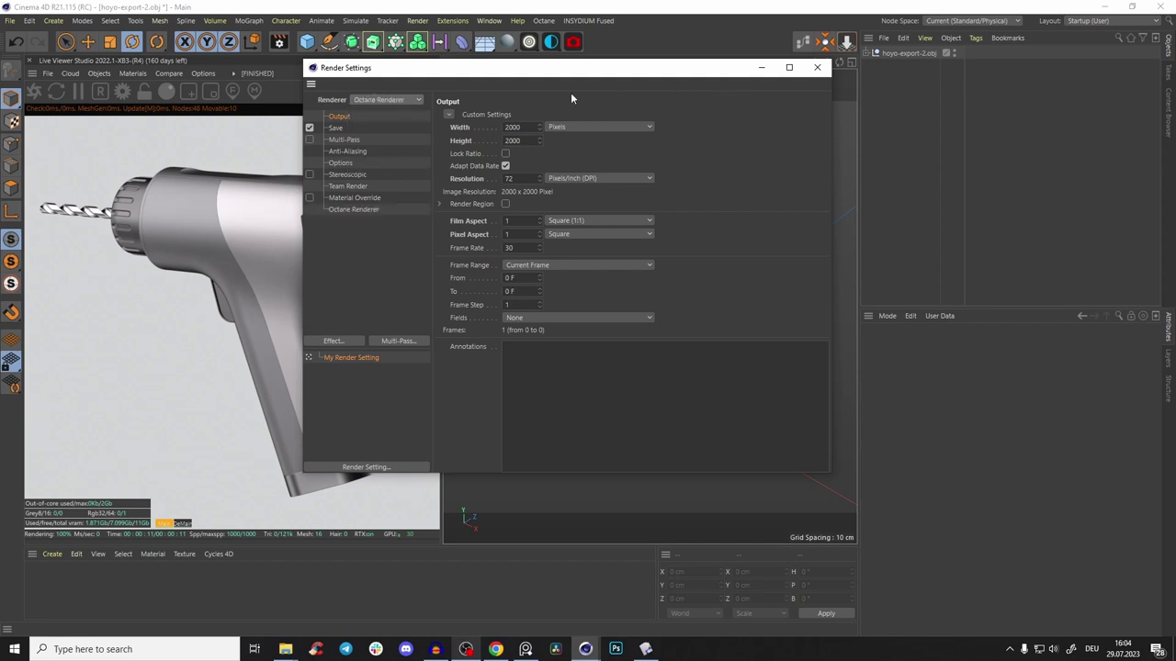
pyautogui.click(817, 68)
# Save the project as hoyo-drill-rendering2 in the 2023-07-28-C4D&Octane-Tutorial-Industrial-Design-Hoyo-Drill-Part-04-Rendering folder
pyautogui.hotkey('ctrl', 's')
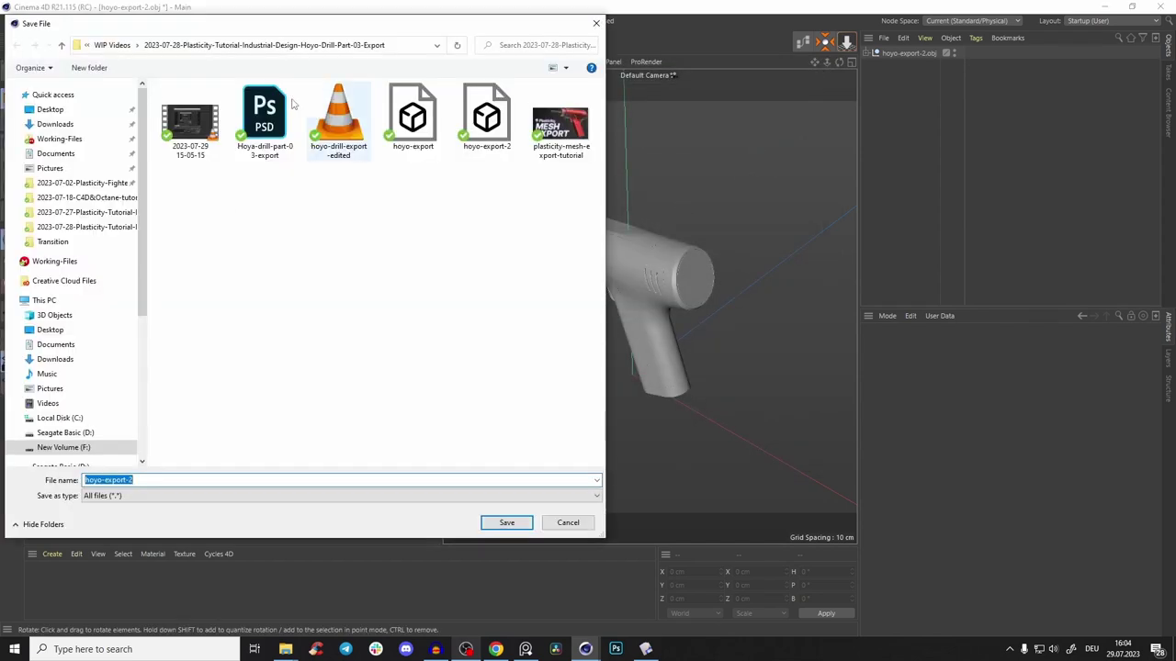
pyautogui.click(123, 46)
pyautogui.doubleClick(317, 193)
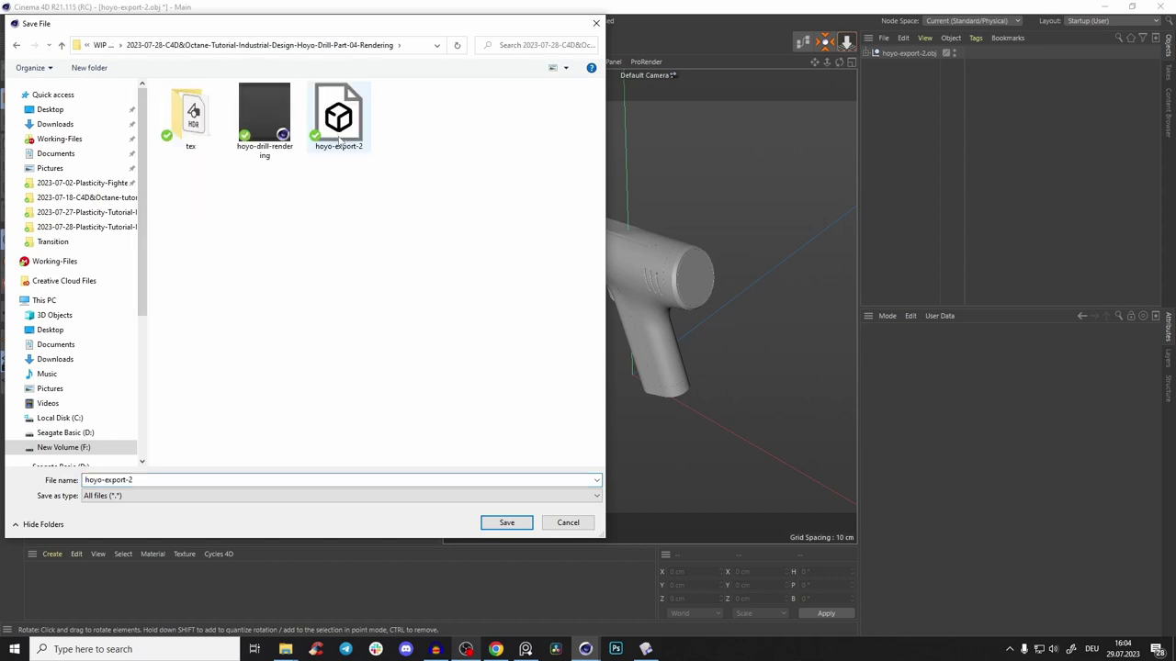
pyautogui.click(169, 484)
pyautogui.write('2')
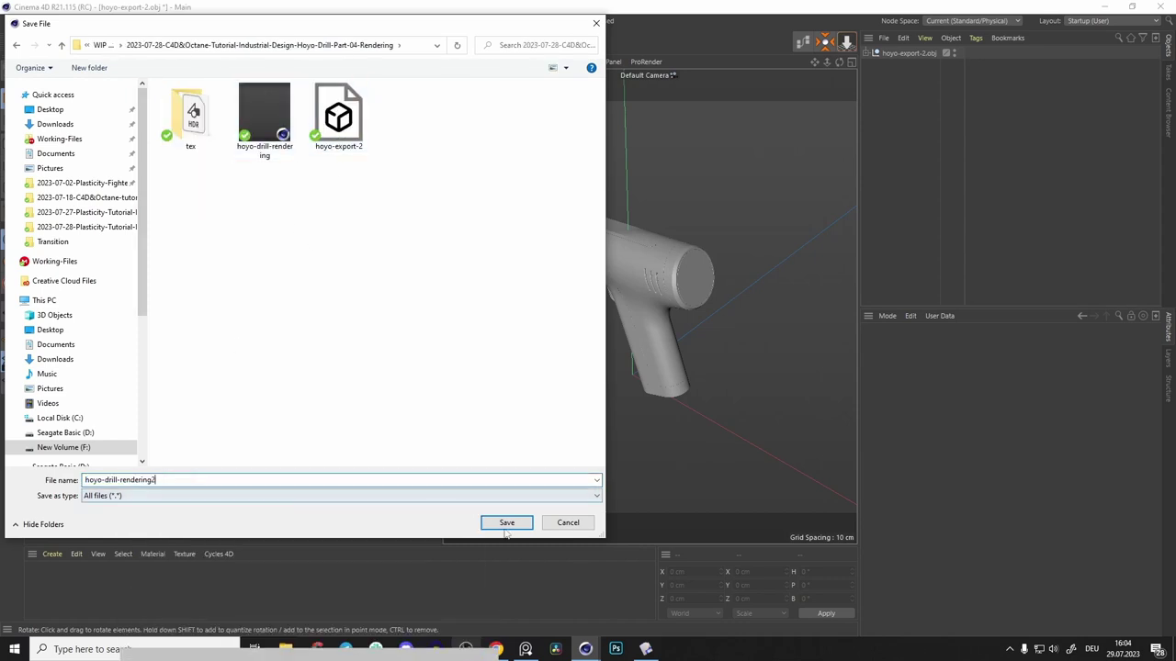
pyautogui.click(506, 522)
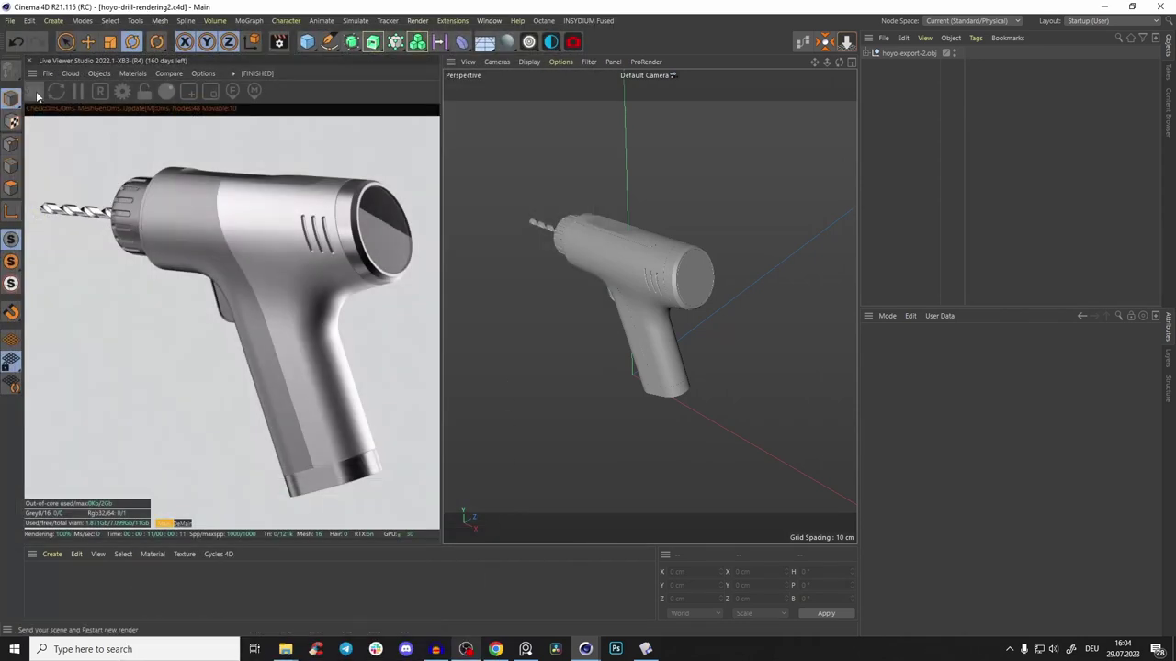
# Load the Standart preset in the Octane settings and review its path tracing kernel options
pyautogui.click(122, 91)
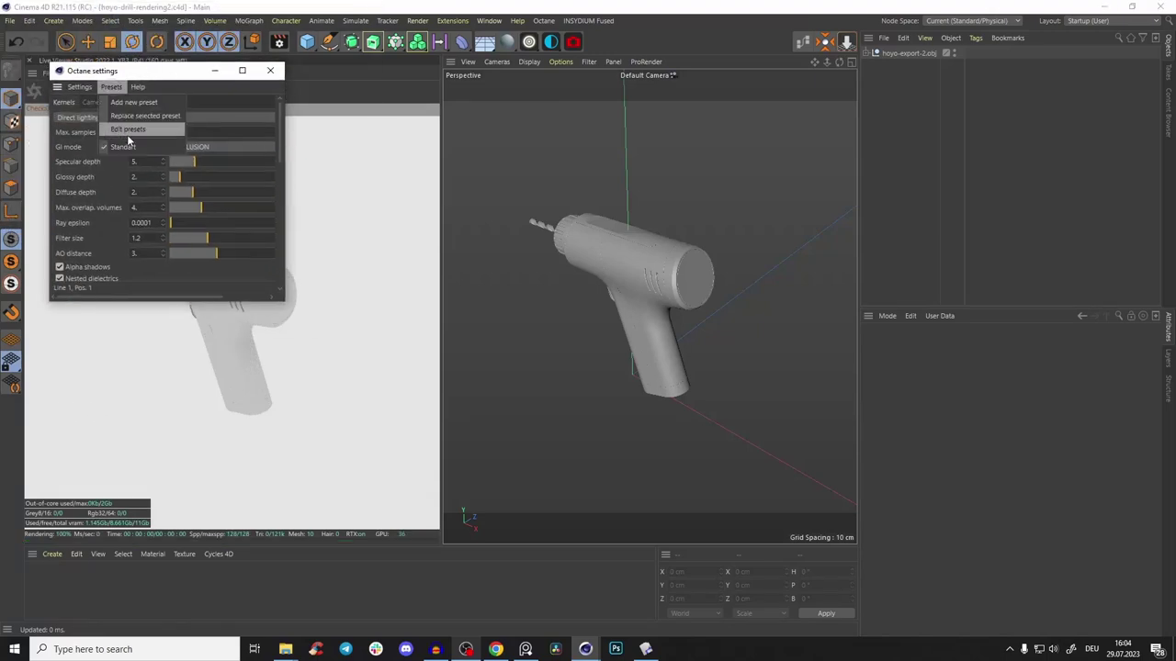
pyautogui.click(124, 148)
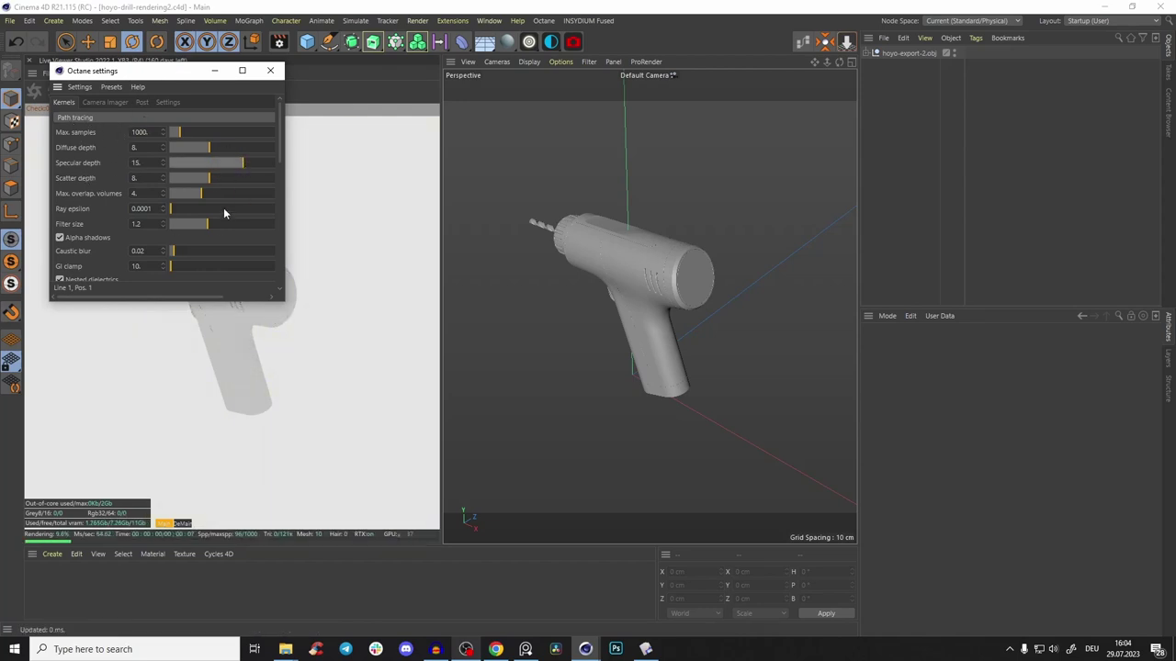
pyautogui.scroll(-5, 272, 173)
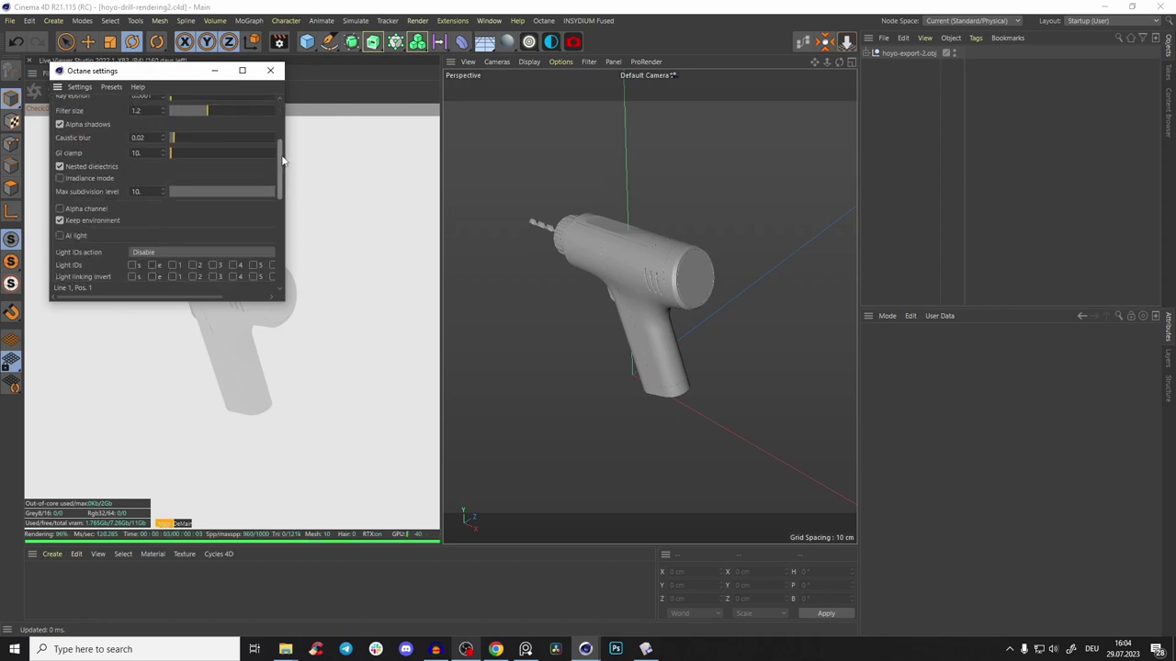
pyautogui.scroll(3, 205, 203)
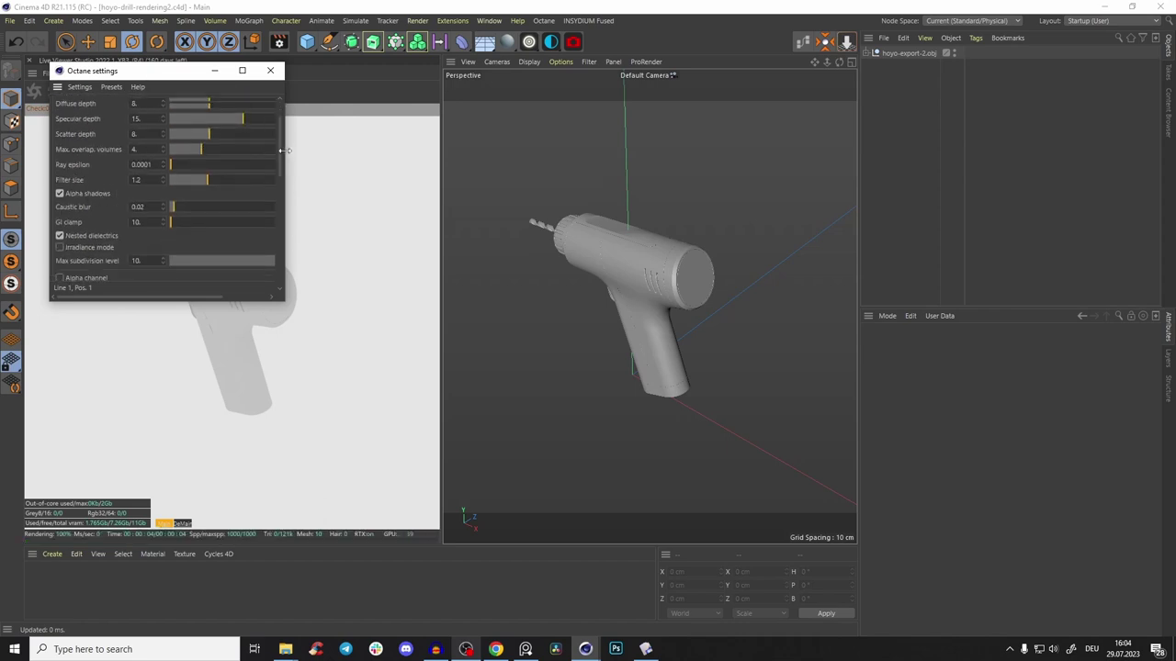
pyautogui.scroll(-1, 200, 211)
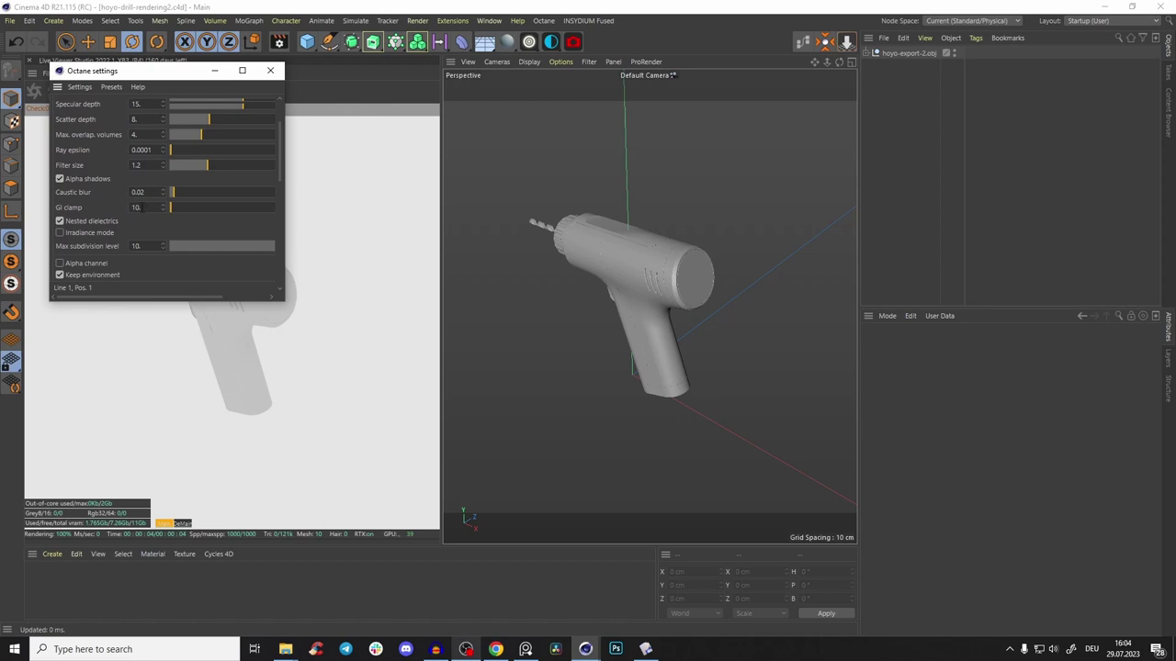
pyautogui.scroll(-10, 263, 154)
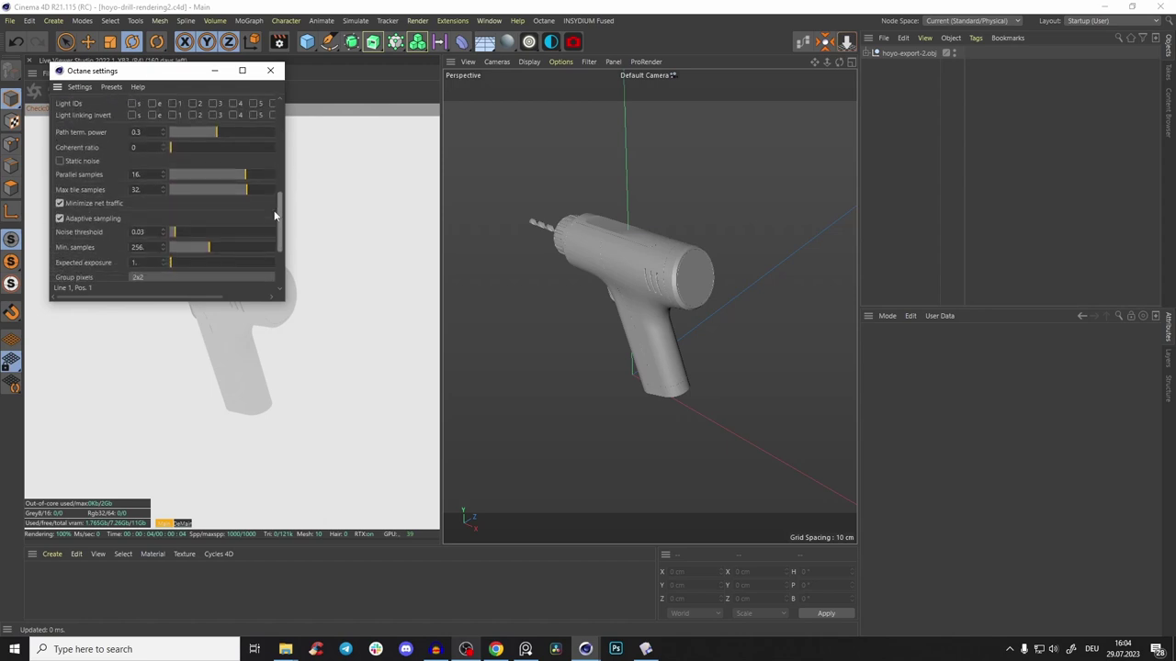
pyautogui.click(270, 69)
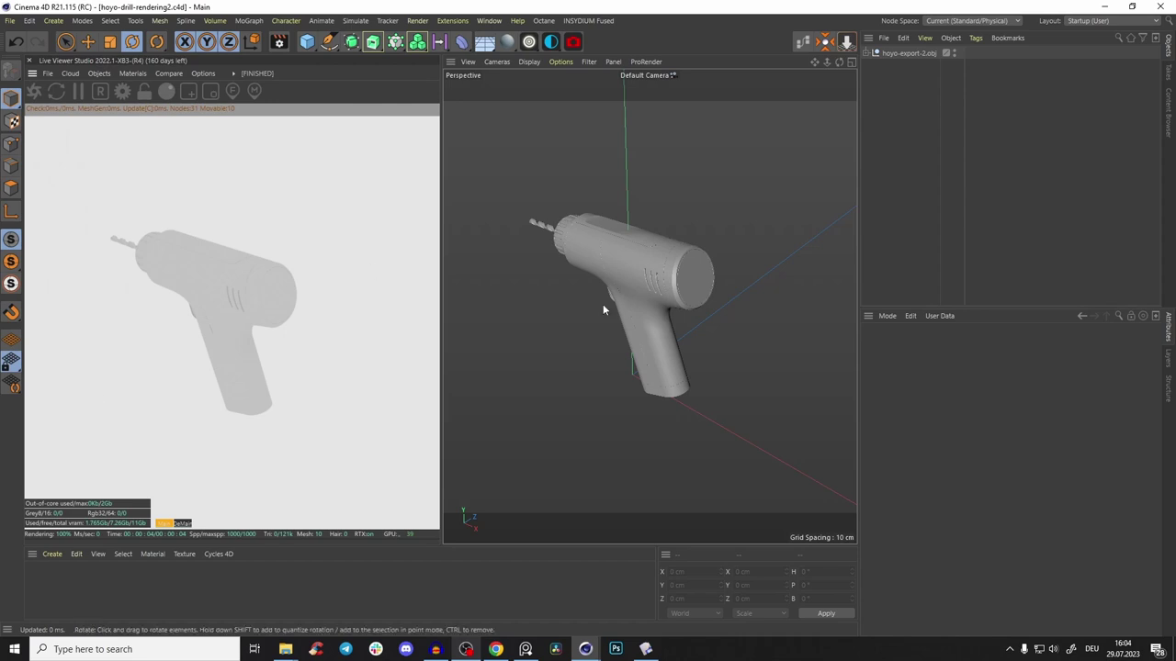
# Add an Octane camera, look through it and set its focal length to 150 mm
pyautogui.click(570, 44)
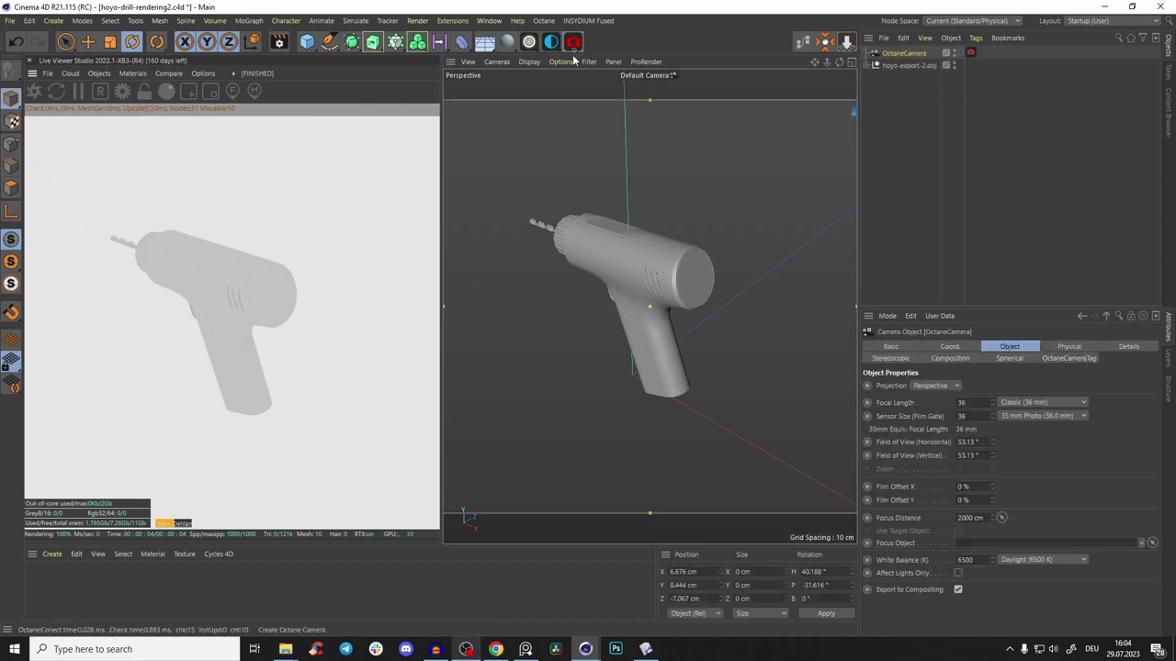
pyautogui.click(958, 53)
pyautogui.write('150')
pyautogui.press('Return')
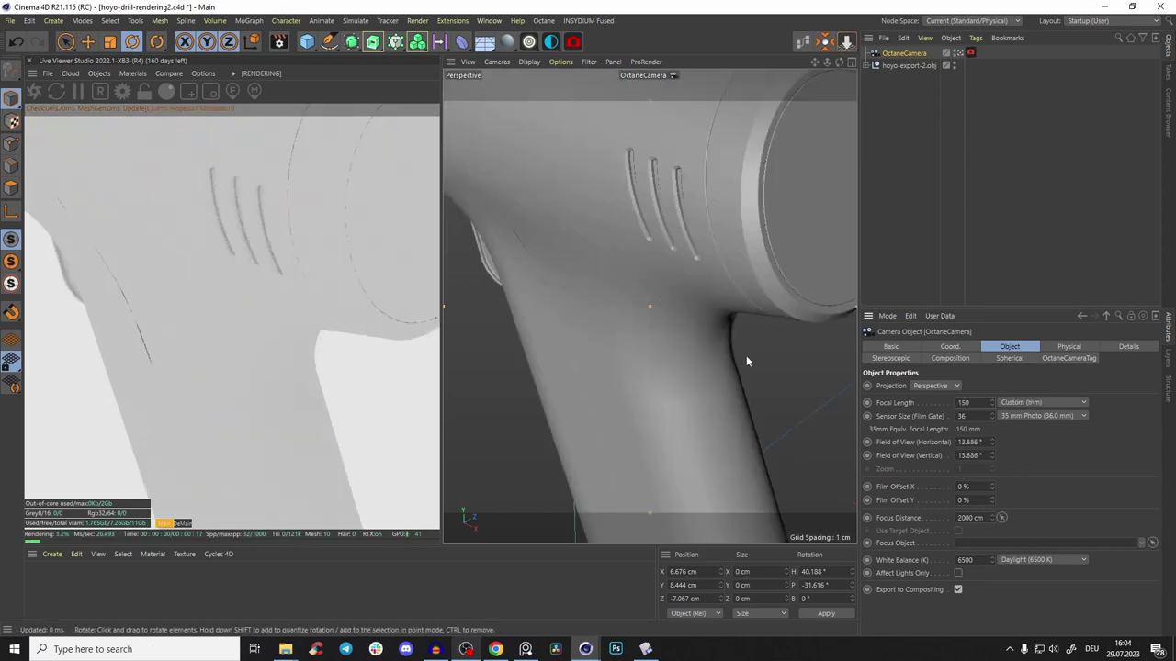
# Frame the whole drill through the Octane camera in a three-quarter rear view
pyautogui.click(743, 329)
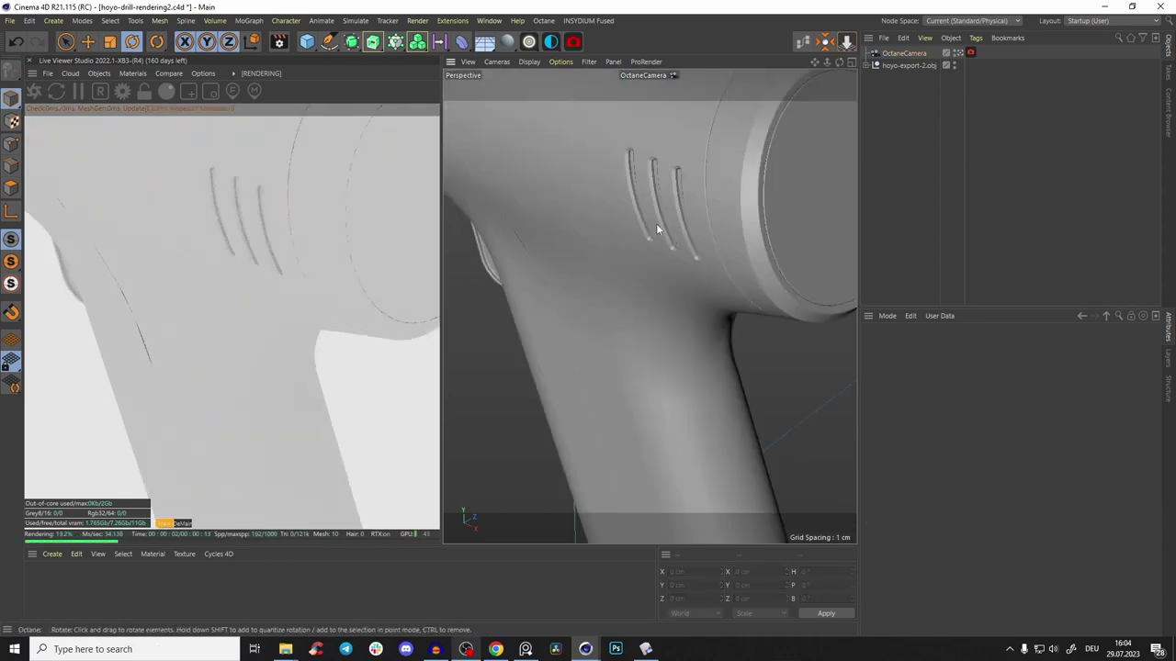
pyautogui.scroll(-8, 655, 229)
pyautogui.moveTo(651, 259)
pyautogui.keyDown('alt'); pyautogui.mouseDown()
pyautogui.moveTo(654, 283)
pyautogui.moveTo(650, 273)
pyautogui.moveTo(667, 273)
pyautogui.moveTo(684, 239)
pyautogui.moveTo(672, 256)
pyautogui.mouseUp(); pyautogui.keyUp('alt')
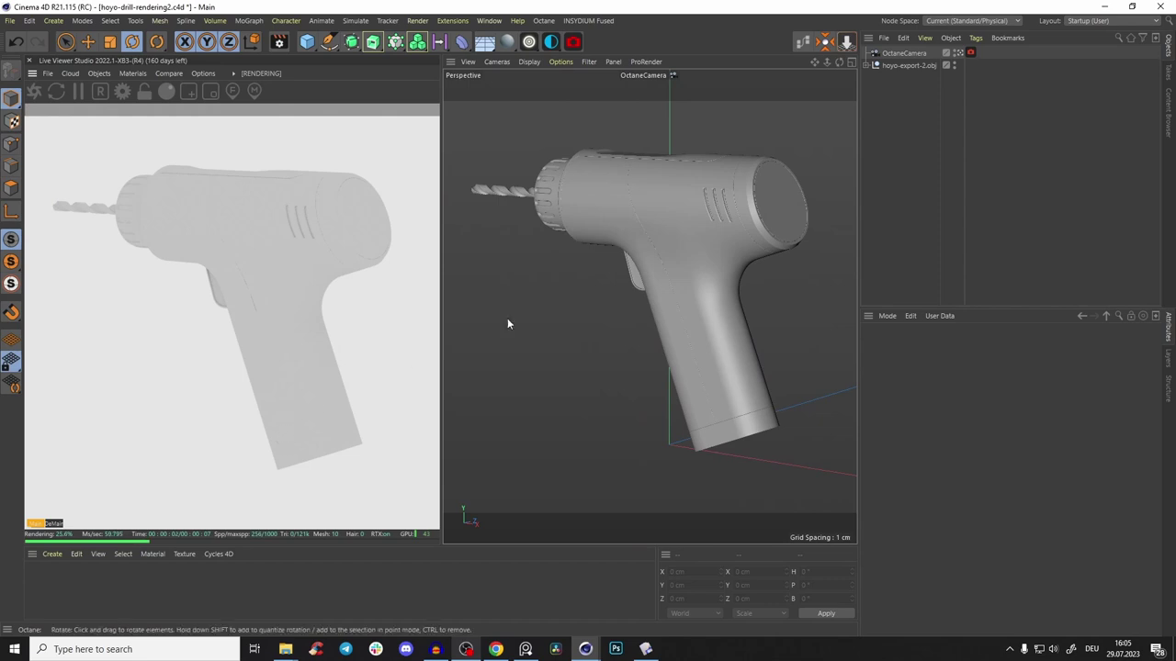
pyautogui.scroll(-1, 681, 256)
pyautogui.keyDown('alt'); pyautogui.moveTo(680, 255); pyautogui.dragTo(673, 261, button='middle'); pyautogui.keyUp('alt')
pyautogui.moveTo(672, 264)
pyautogui.keyDown('alt'); pyautogui.mouseDown()
pyautogui.moveTo(691, 241)
pyautogui.moveTo(667, 248)
pyautogui.moveTo(667, 266)
pyautogui.mouseUp(); pyautogui.keyUp('alt')
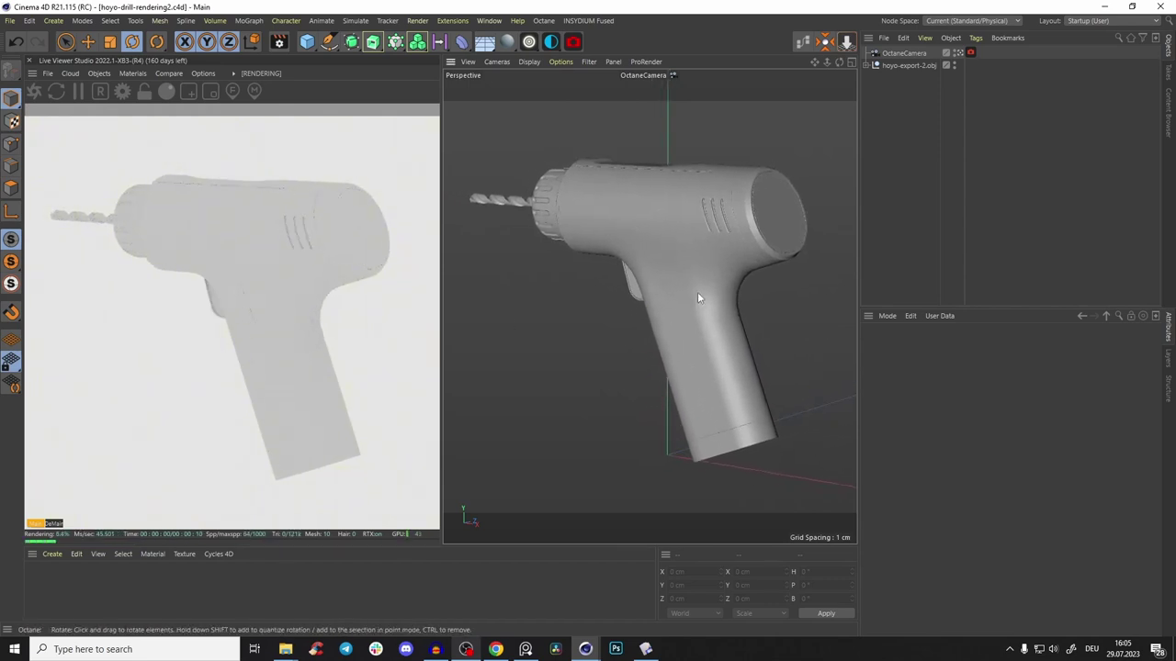
# Scale up the whole hoyo-export-2.obj drill in the free perspective view and place it back on the floor
pyautogui.press('F2')
pyautogui.click(496, 63)
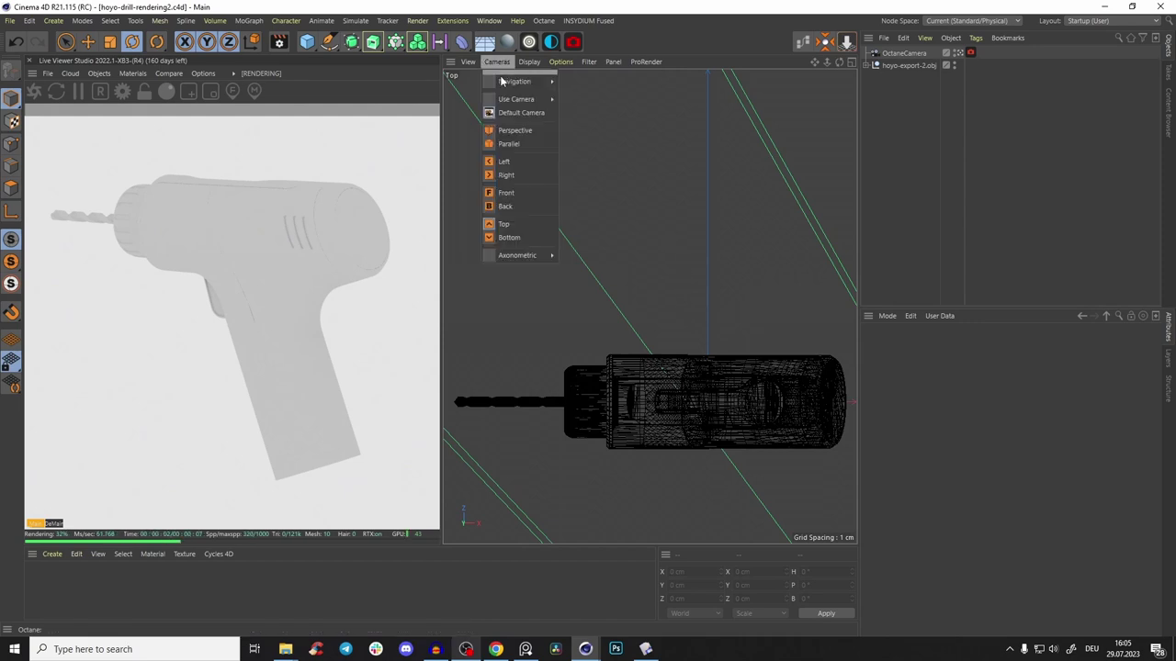
pyautogui.click(515, 131)
pyautogui.keyDown('alt'); pyautogui.moveTo(672, 259); pyautogui.dragTo(663, 345); pyautogui.keyUp('alt')
pyautogui.click(896, 66)
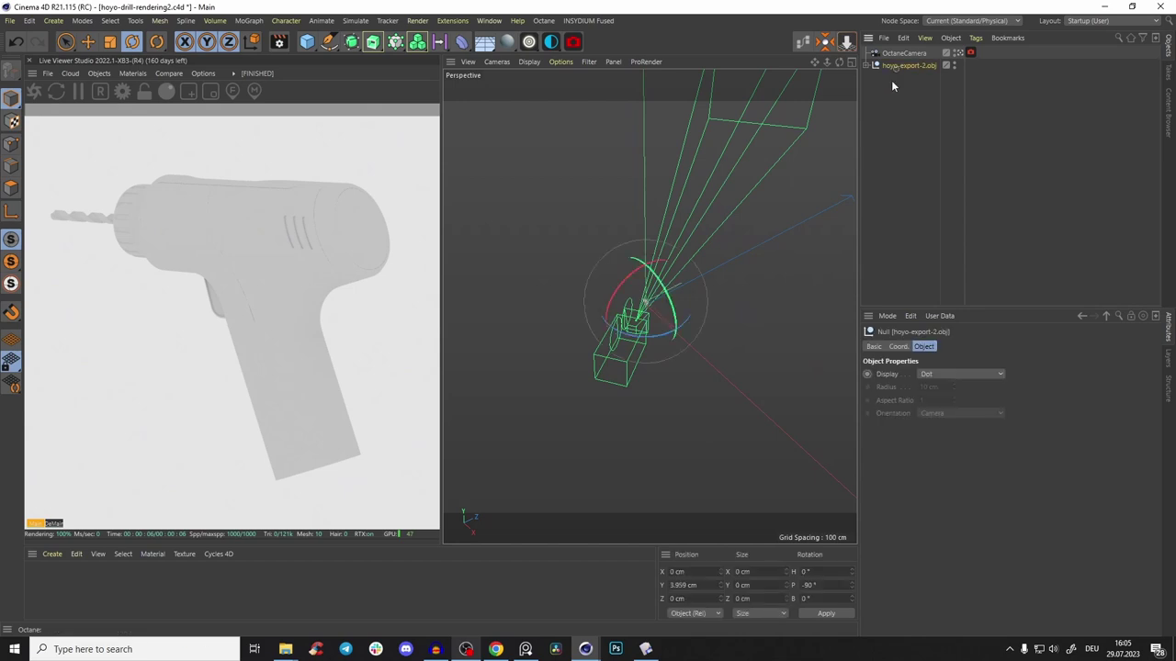
pyautogui.scroll(-2, 642, 301)
pyautogui.keyDown('alt'); pyautogui.moveTo(642, 301); pyautogui.dragTo(839, 203); pyautogui.keyUp('alt')
pyautogui.press('t')
pyautogui.moveTo(590, 315); pyautogui.dragTo(902, 188)
pyautogui.click(846, 45)
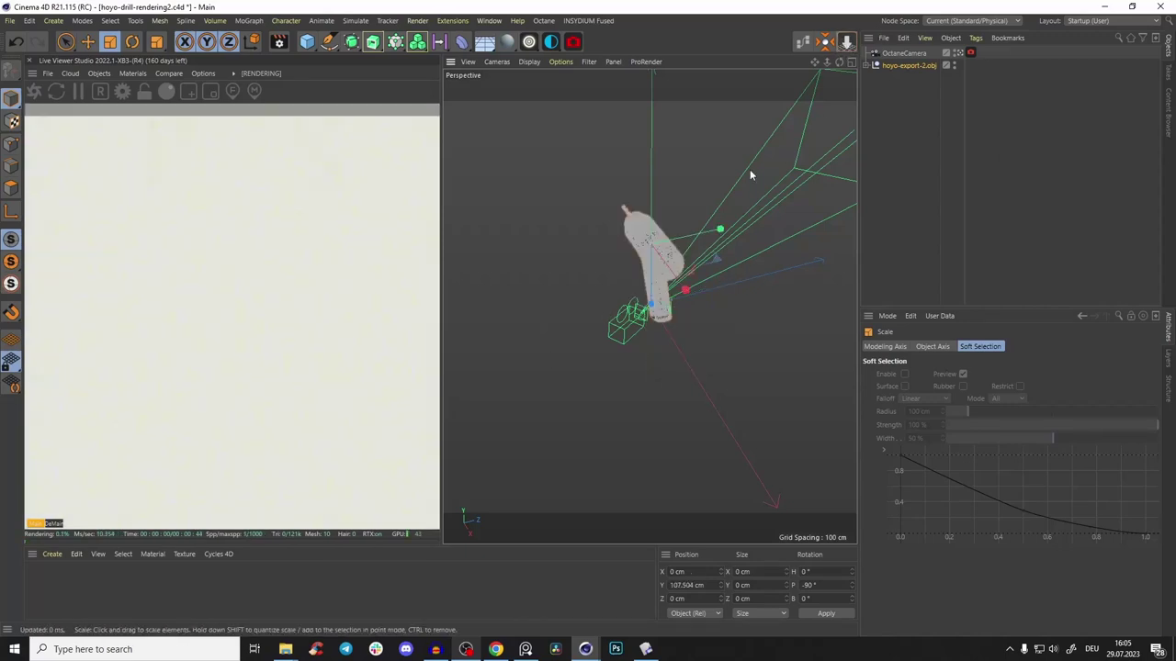
# Look through the Octane camera again and reframe it so the whole scaled-up drill fits in the shot
pyautogui.click(903, 54)
pyautogui.moveTo(661, 307); pyautogui.dragTo(617, 334)
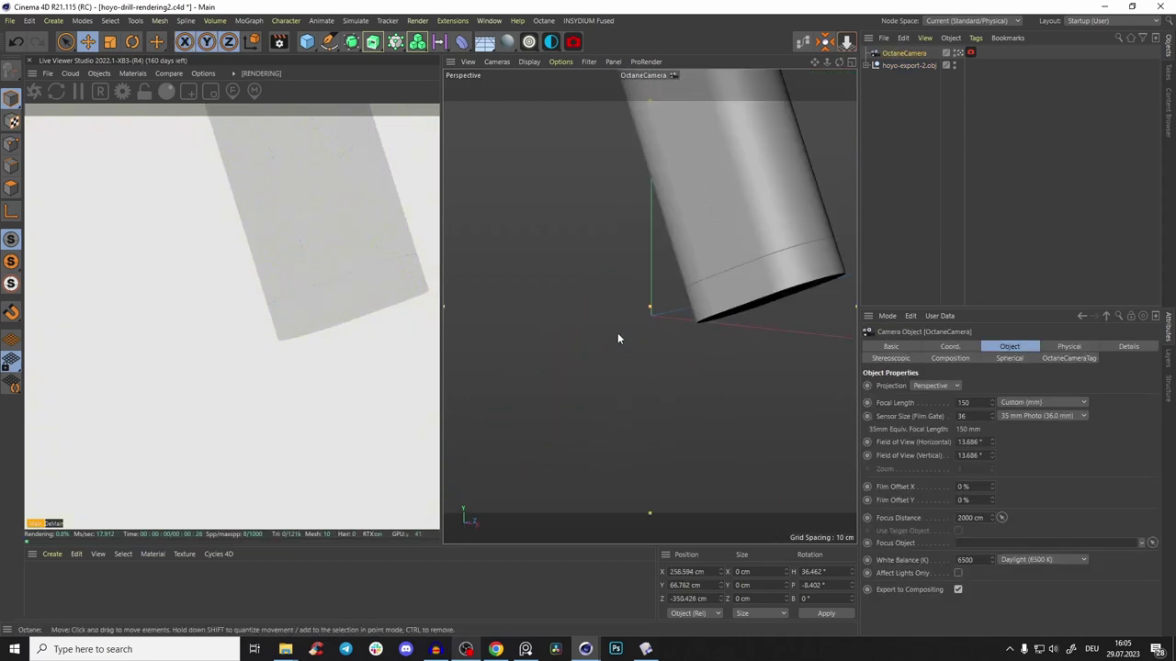
pyautogui.scroll(-3, 610, 340)
pyautogui.keyDown('alt'); pyautogui.moveTo(610, 340); pyautogui.dragTo(654, 315, button='middle'); pyautogui.keyUp('alt')
pyautogui.moveTo(677, 292); pyautogui.dragTo(590, 315)
pyautogui.moveTo(590, 315); pyautogui.dragTo(632, 279)
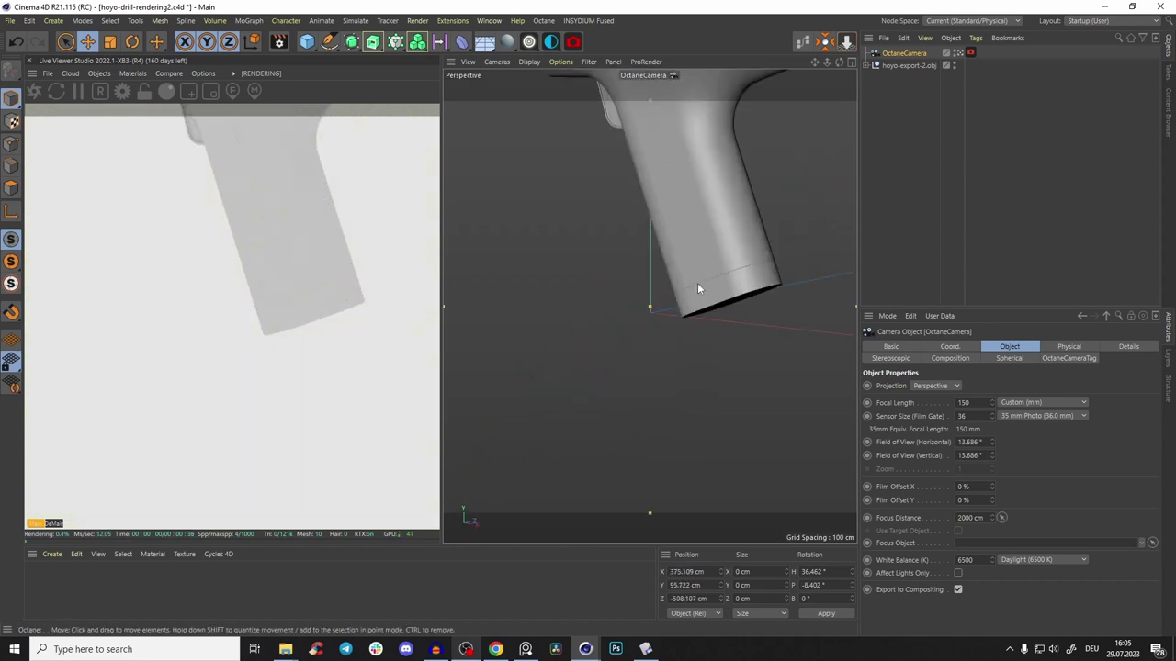
pyautogui.keyDown('alt'); pyautogui.moveTo(698, 285); pyautogui.dragTo(701, 399, button='middle'); pyautogui.keyUp('alt')
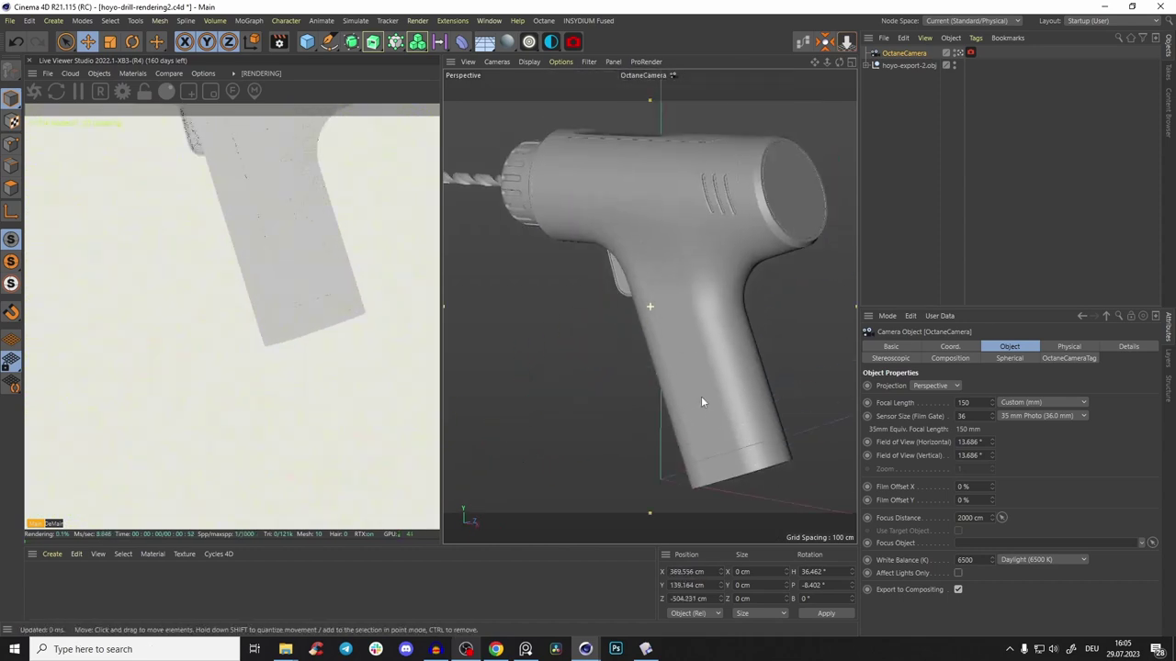
pyautogui.scroll(-1, 705, 315)
pyautogui.moveTo(704, 316)
pyautogui.keyDown('alt'); pyautogui.mouseDown(button='middle')
pyautogui.moveTo(719, 356)
pyautogui.moveTo(711, 325)
pyautogui.mouseUp(button='middle'); pyautogui.keyUp('alt')
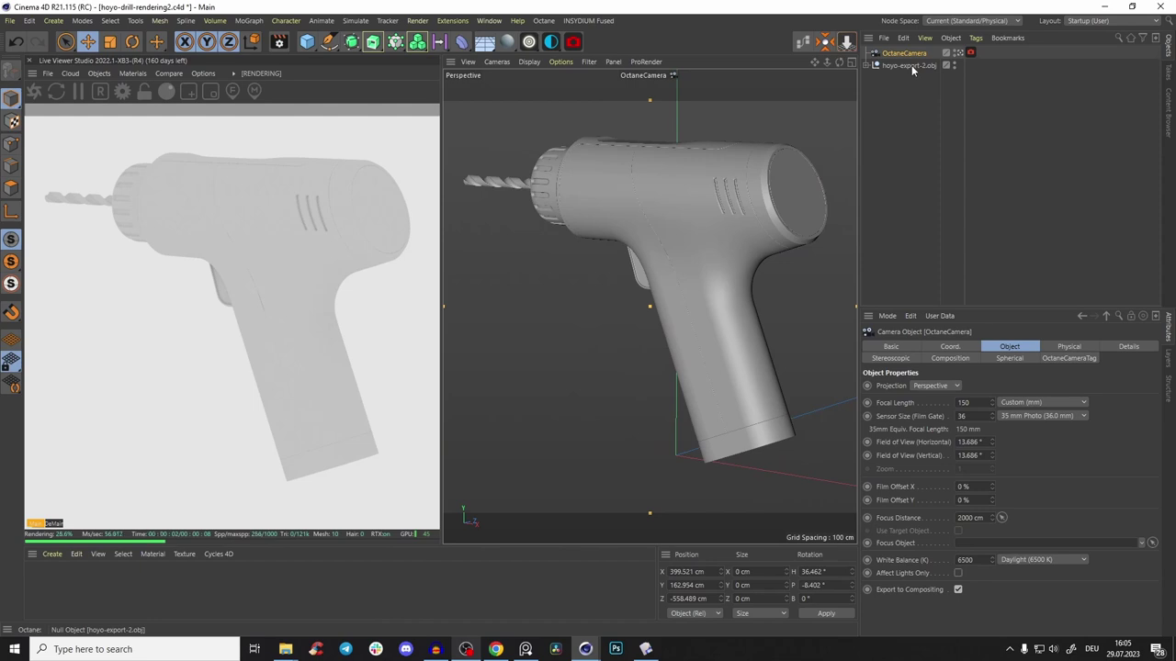
# Leave the Octane camera in the viewport and view the drill together with the camera frame from a free perspective
pyautogui.click(960, 53)
pyautogui.click(497, 63)
pyautogui.click(512, 114)
pyautogui.scroll(5, 706, 237)
pyautogui.keyDown('alt'); pyautogui.moveTo(706, 237); pyautogui.dragTo(670, 206); pyautogui.keyUp('alt')
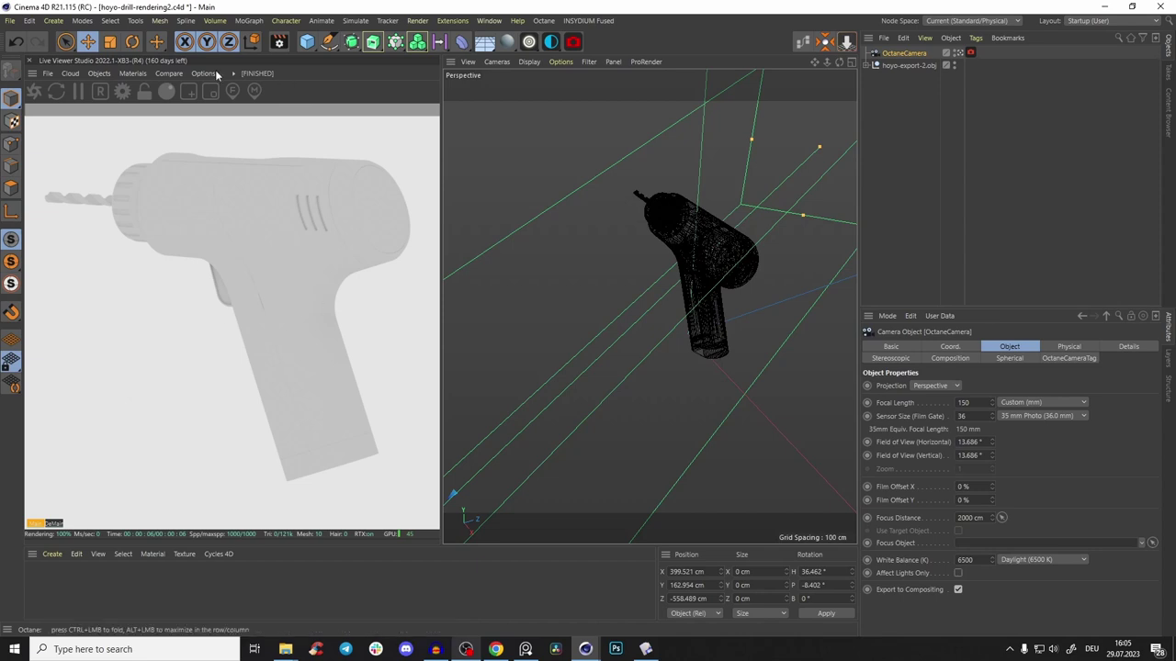
pyautogui.moveTo(694, 243)
pyautogui.keyDown('alt'); pyautogui.mouseDown()
pyautogui.moveTo(685, 266)
pyautogui.moveTo(718, 259)
pyautogui.mouseUp(); pyautogui.keyUp('alt')
pyautogui.scroll(-3, 693, 262)
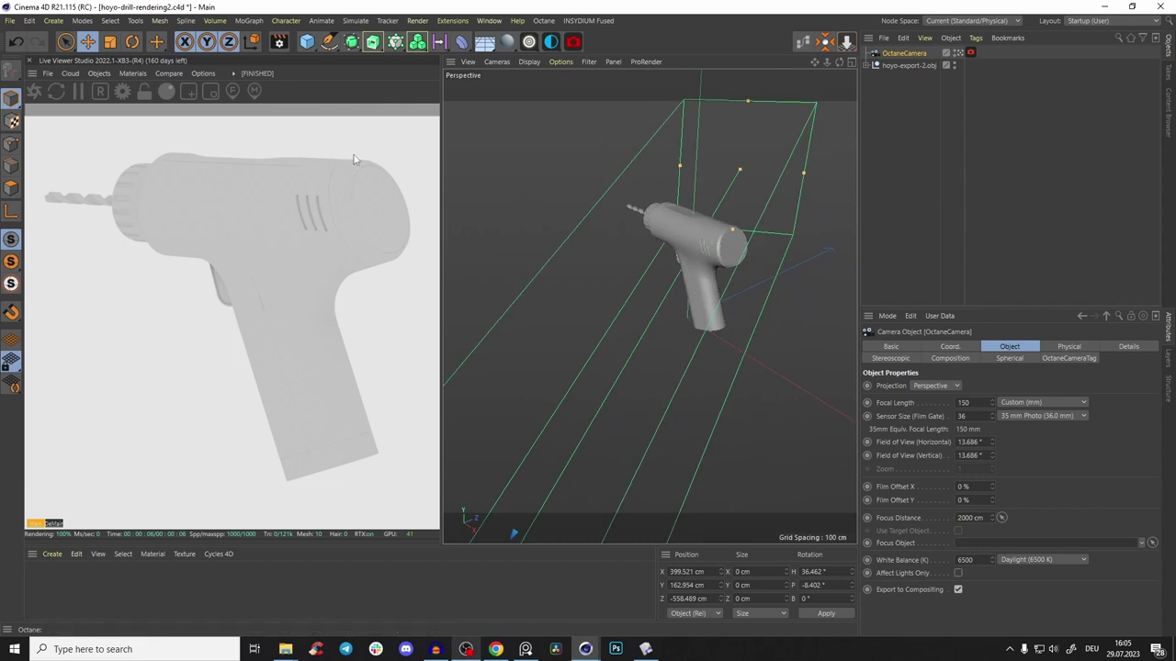
# Add the Octane Rig Pro object from the Nikomedias Octane Rig Pro preset in the Content Browser to the scene
pyautogui.click(452, 22)
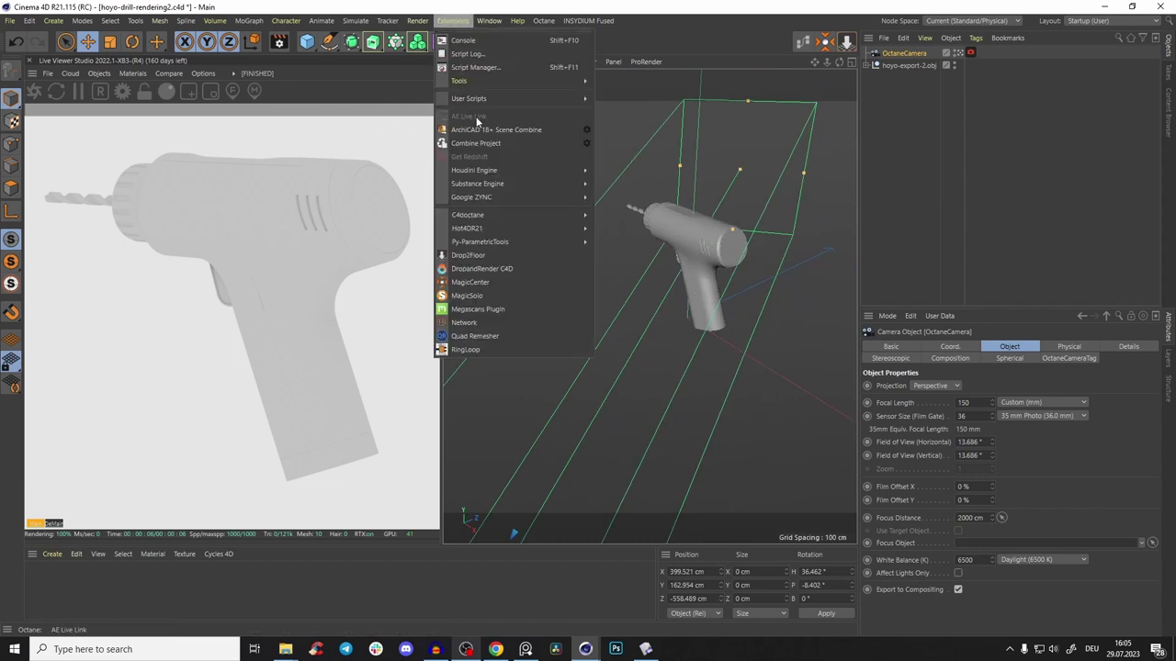
pyautogui.moveTo(488, 21)
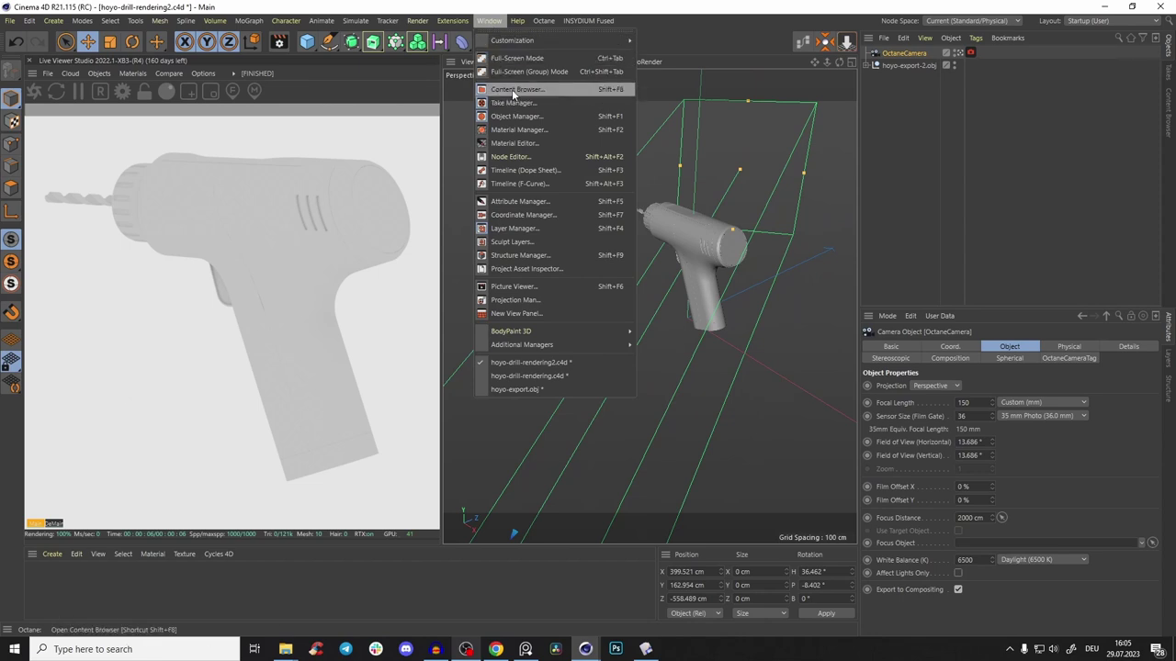
pyautogui.click(513, 89)
pyautogui.click(627, 26)
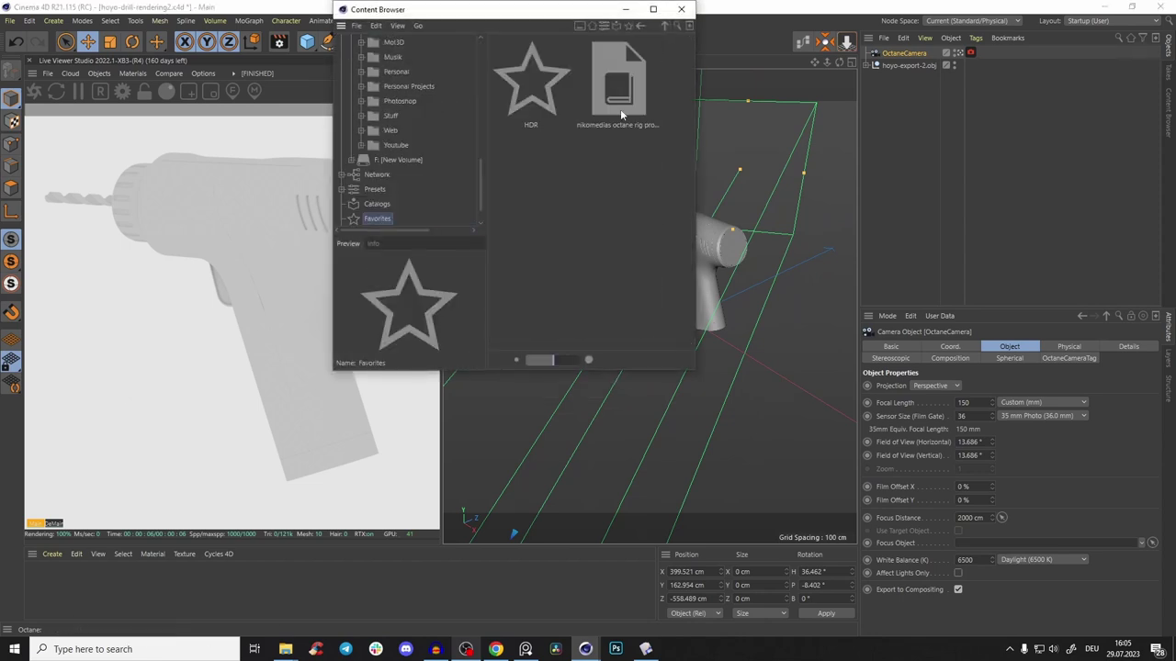
pyautogui.doubleClick(627, 86)
pyautogui.moveTo(535, 15); pyautogui.dragTo(450, 182)
pyautogui.click(550, 43)
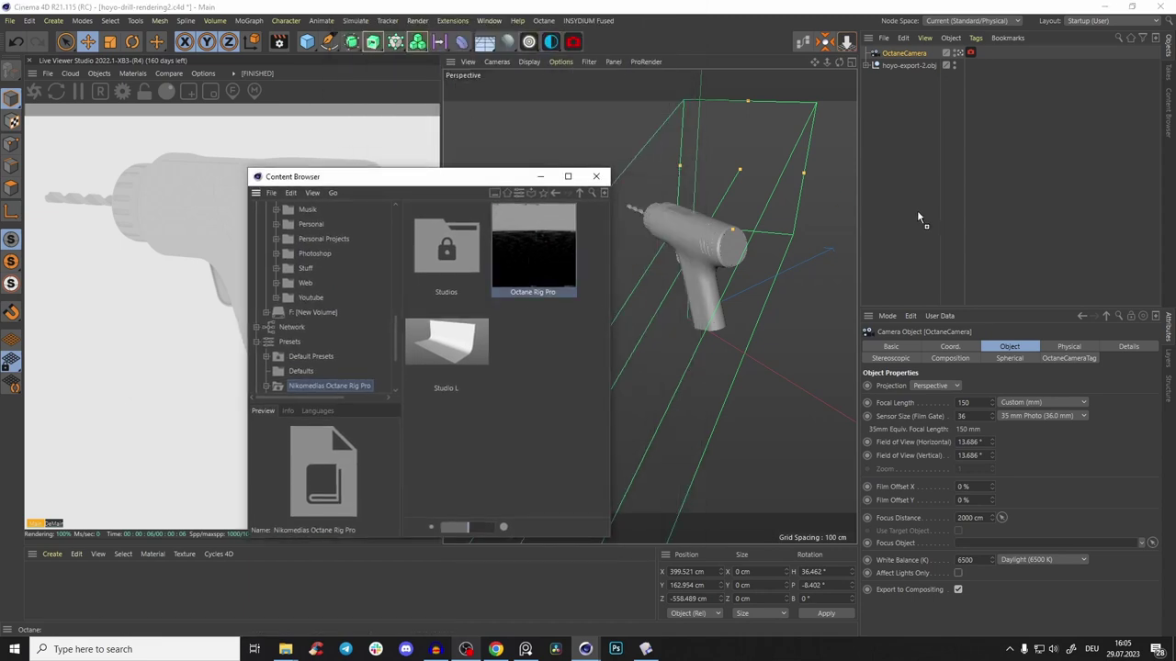
pyautogui.click(662, 370)
pyautogui.click(596, 176)
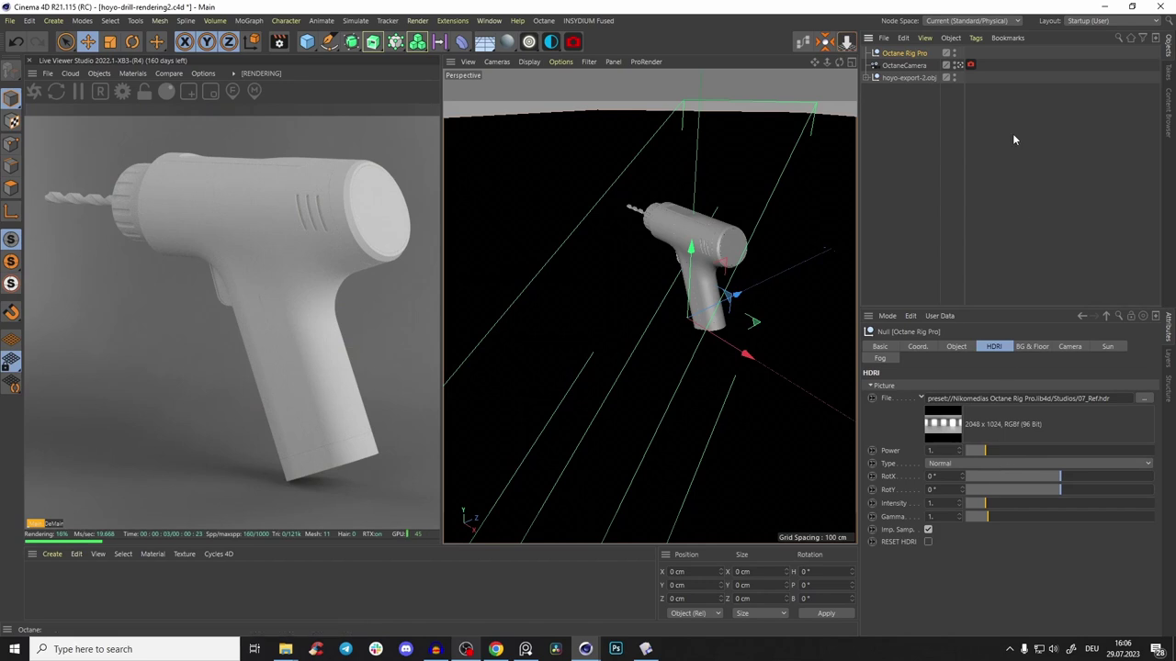
# Turn off the shadow catcher in the Octane Rig Pro floor settings and hide the rig in the viewport
pyautogui.click(1032, 346)
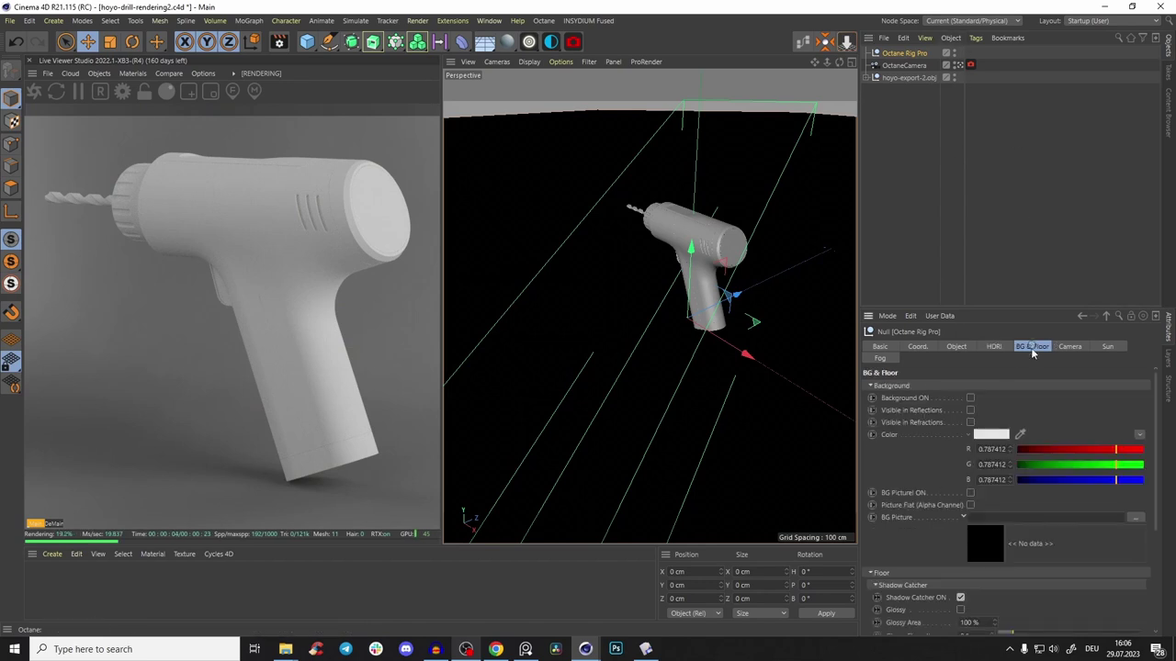
pyautogui.click(961, 598)
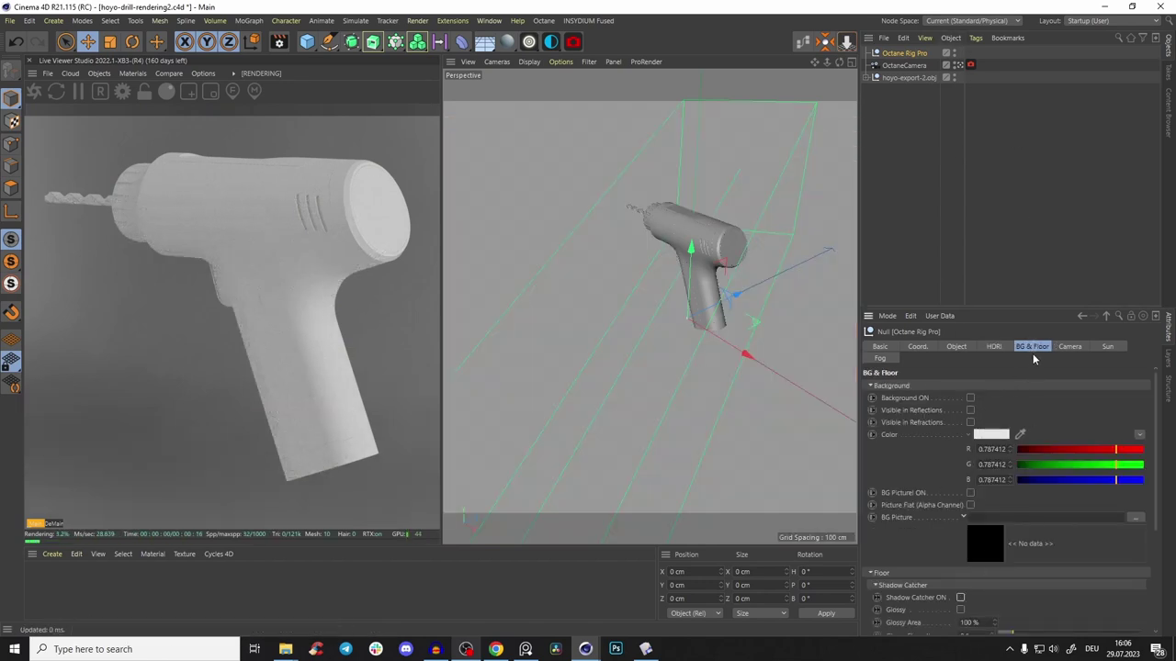
pyautogui.click(954, 51)
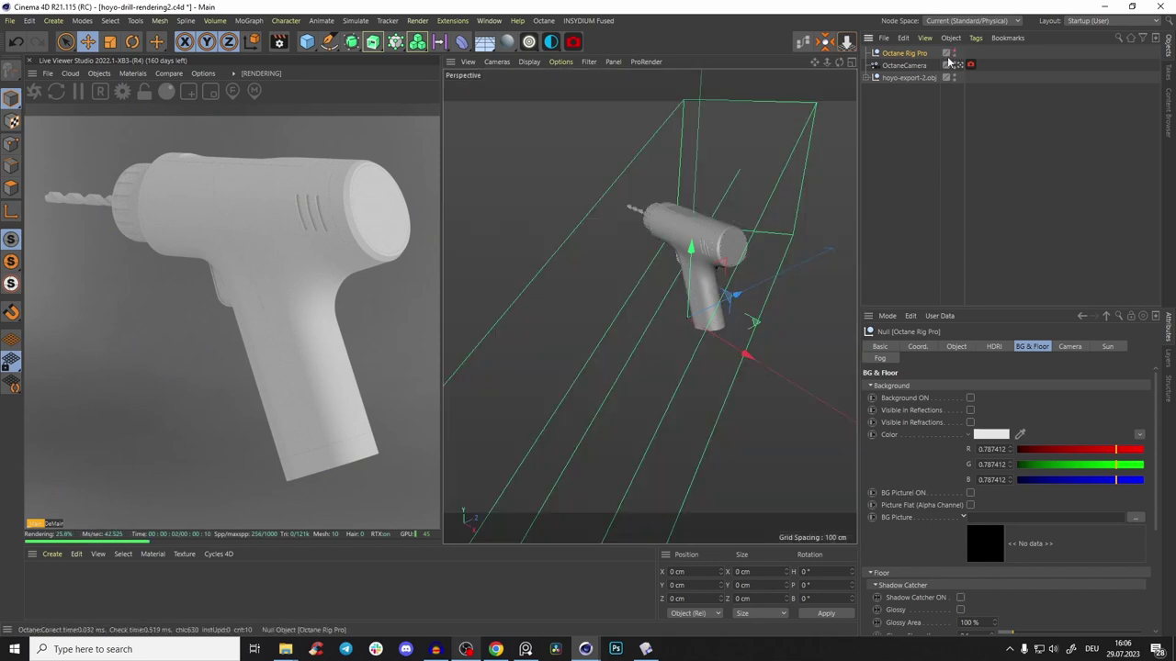
pyautogui.scroll(2, 699, 241)
pyautogui.scroll(-2, 699, 246)
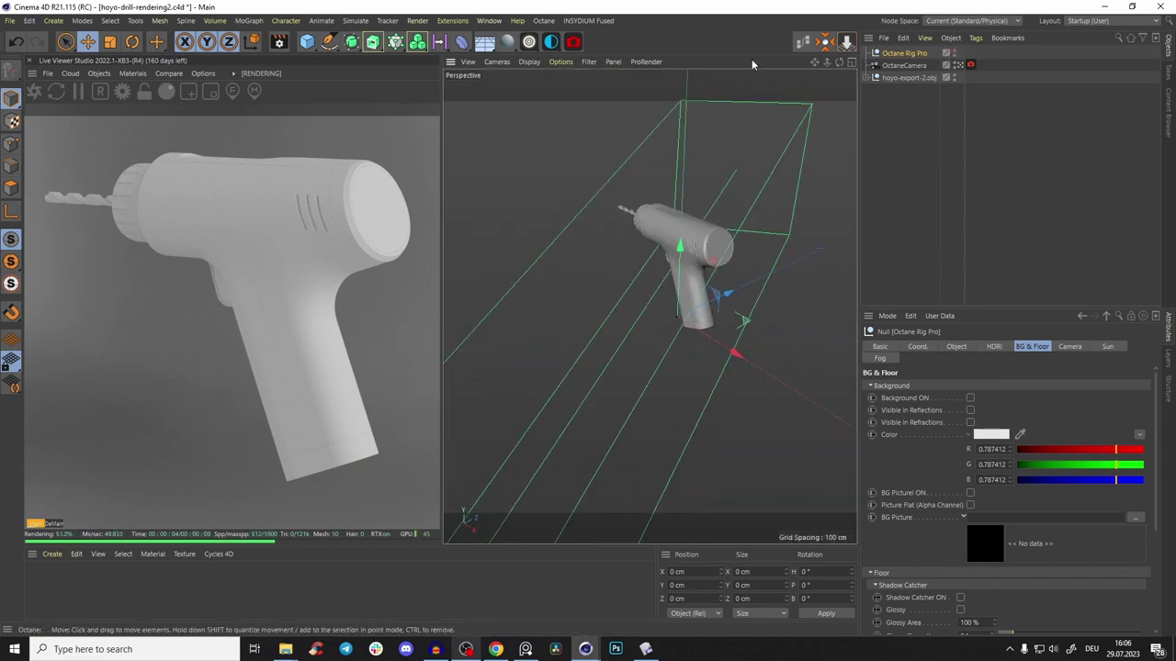
# Bring up the reference drill image, examine its HOYO body section closely, and turn the model to compare it
pyautogui.click(525, 649)
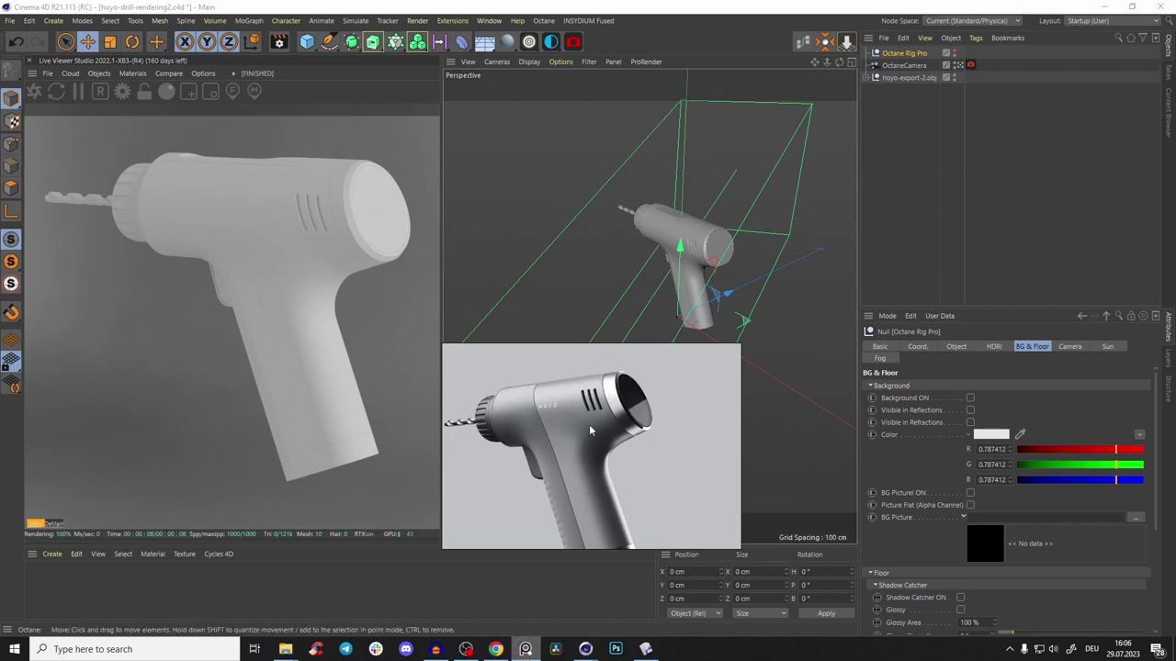
pyautogui.moveTo(602, 407); pyautogui.dragTo(512, 482)
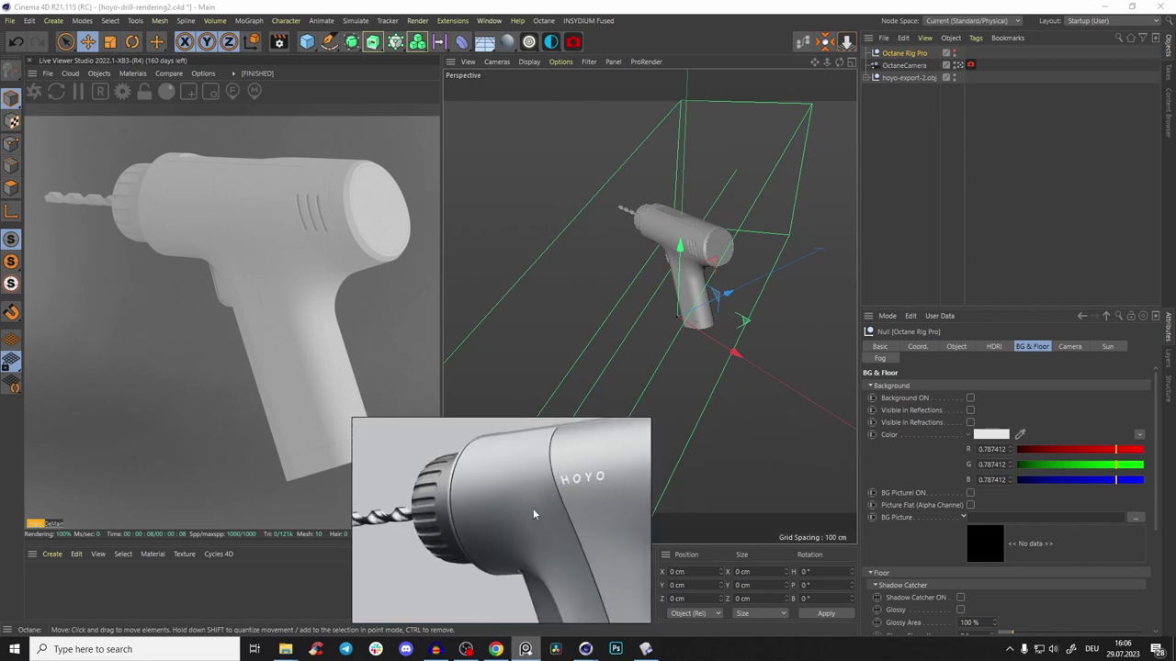
pyautogui.click(892, 166)
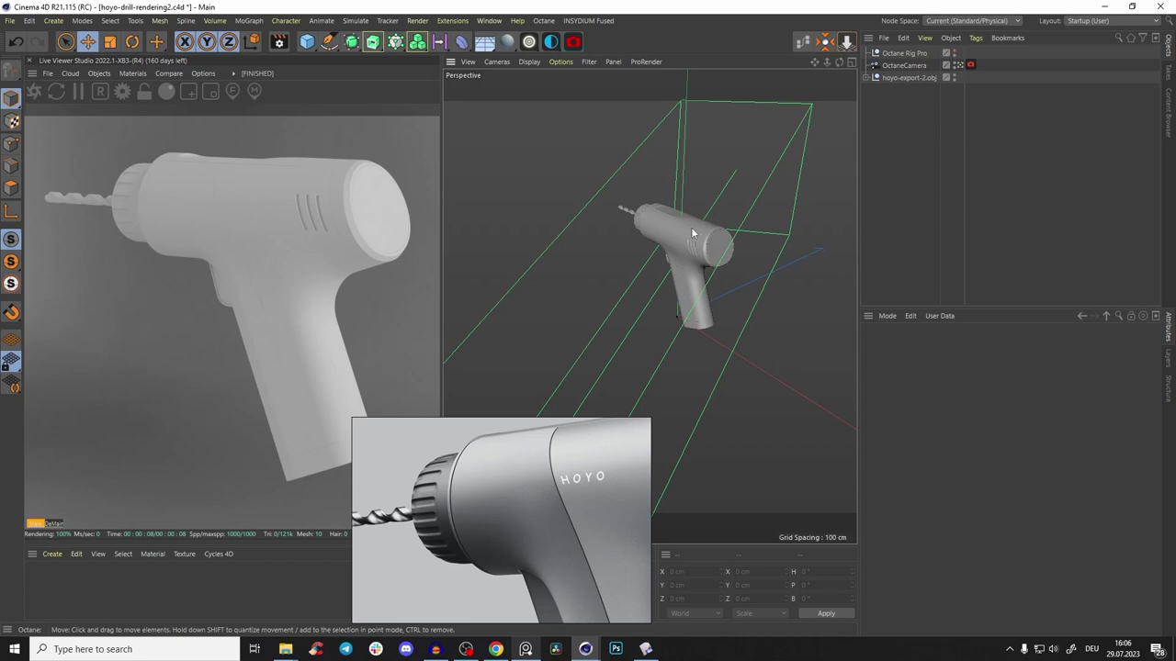
pyautogui.scroll(2, 692, 230)
pyautogui.keyDown('alt'); pyautogui.moveTo(693, 229); pyautogui.dragTo(666, 198, button='middle'); pyautogui.keyUp('alt')
pyautogui.scroll(-2, 664, 208)
pyautogui.moveTo(664, 212)
pyautogui.keyDown('alt'); pyautogui.mouseDown()
pyautogui.moveTo(672, 207)
pyautogui.moveTo(666, 227)
pyautogui.moveTo(667, 127)
pyautogui.moveTo(663, 181)
pyautogui.moveTo(658, 170)
pyautogui.mouseUp(); pyautogui.keyUp('alt')
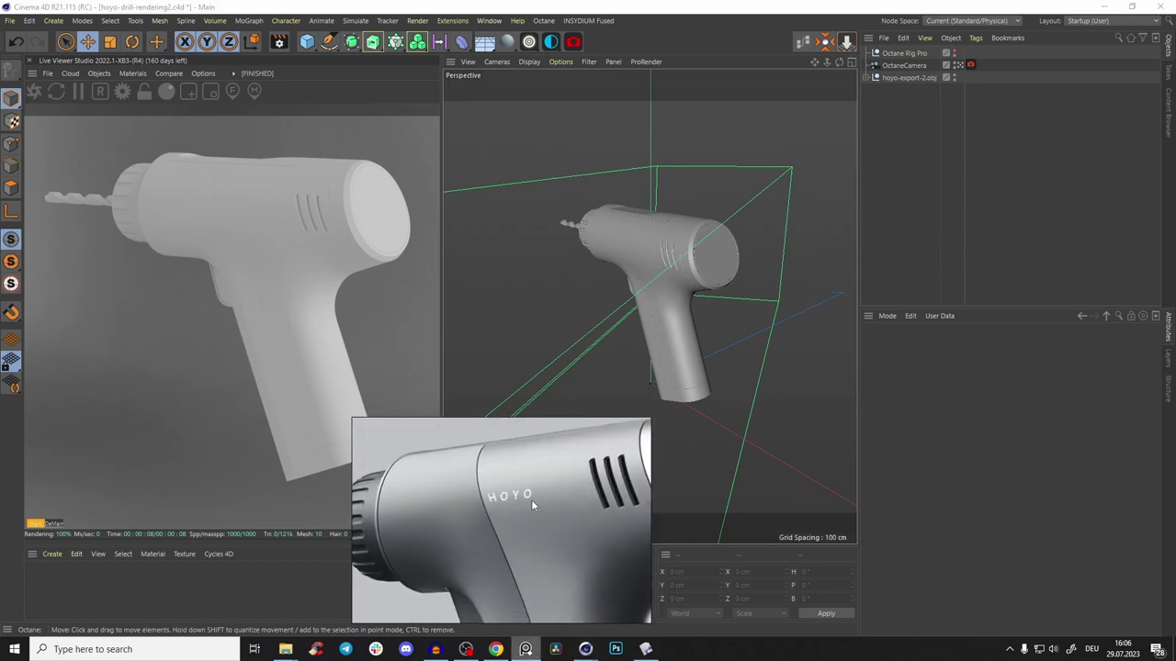
# Create an Octane metallic material, name it body bright, and assign it to the drill's rear body and handle part
pyautogui.click(507, 41)
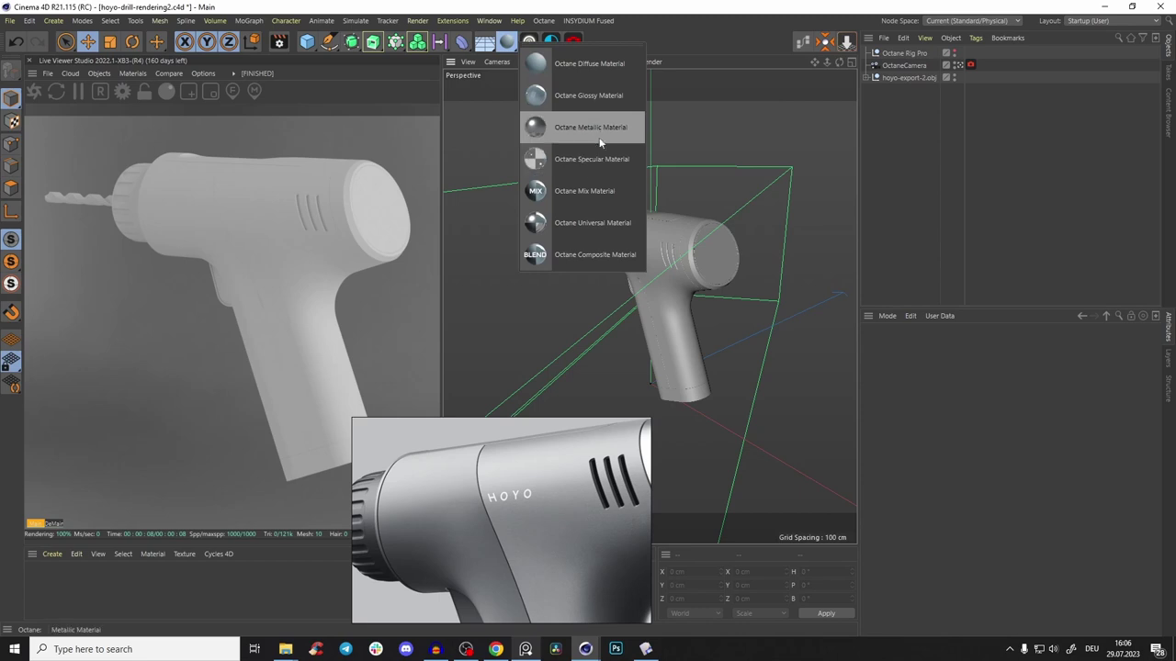
pyautogui.click(592, 129)
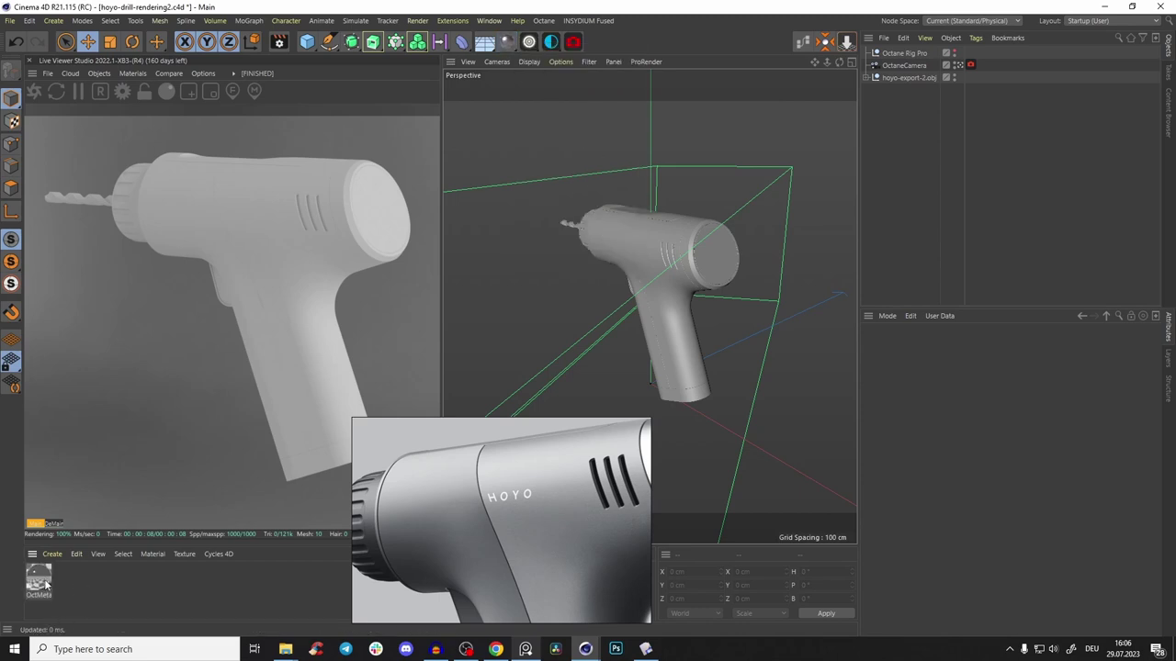
pyautogui.click(45, 583)
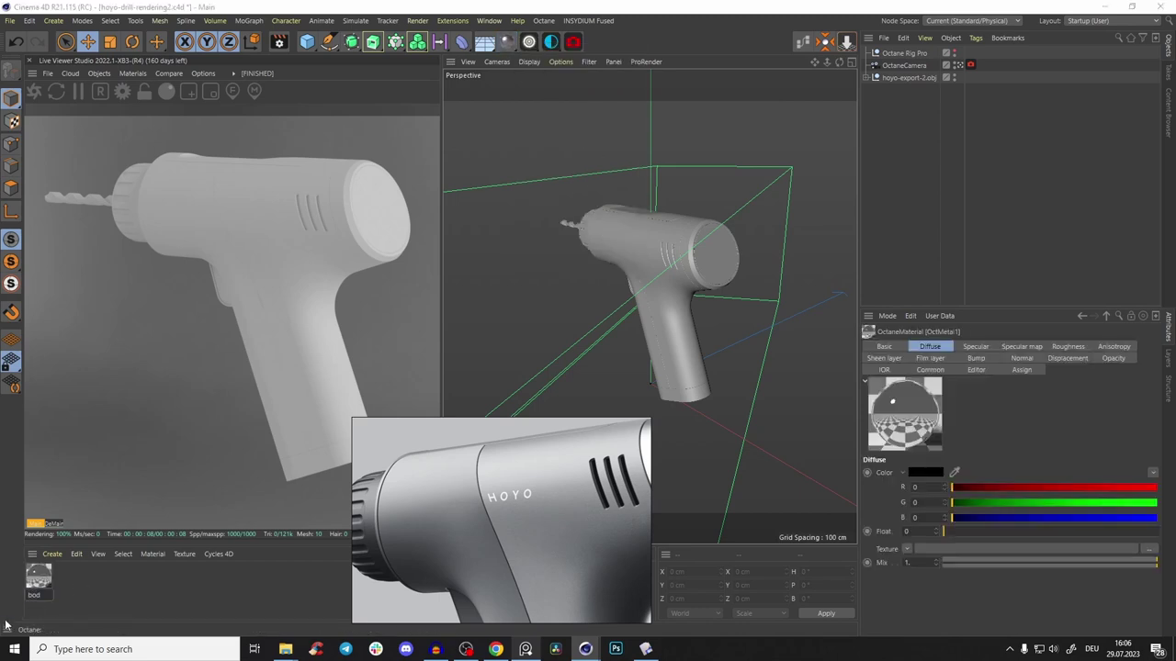
pyautogui.press('Return')
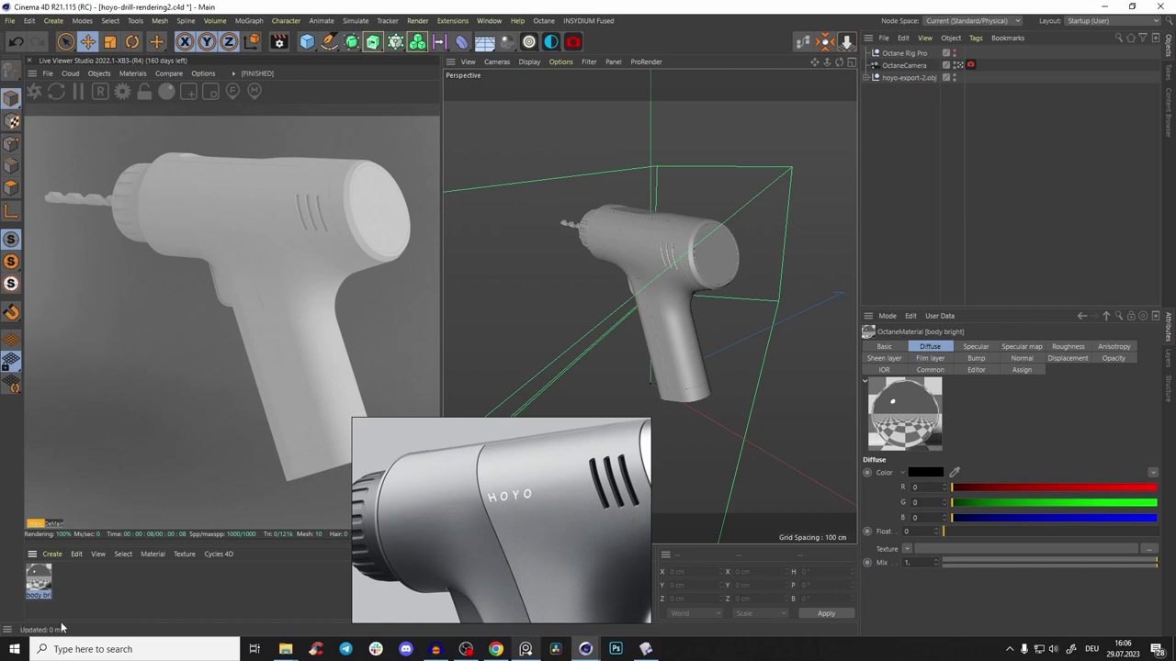
pyautogui.moveTo(116, 481); pyautogui.dragTo(283, 237)
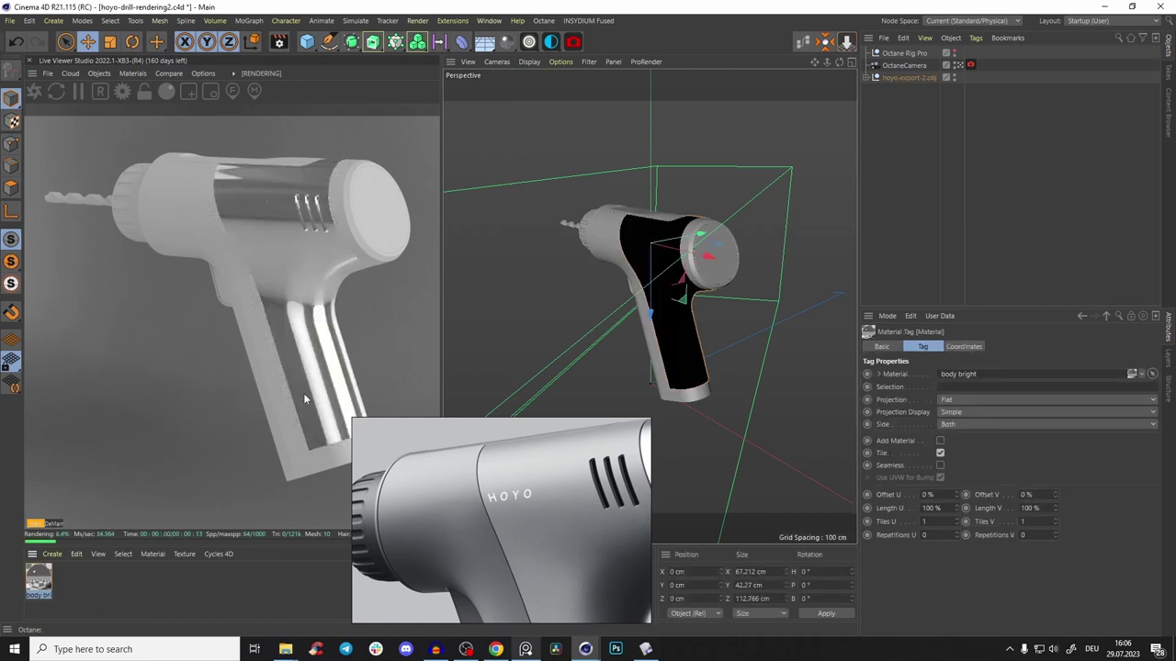
pyautogui.click(39, 577)
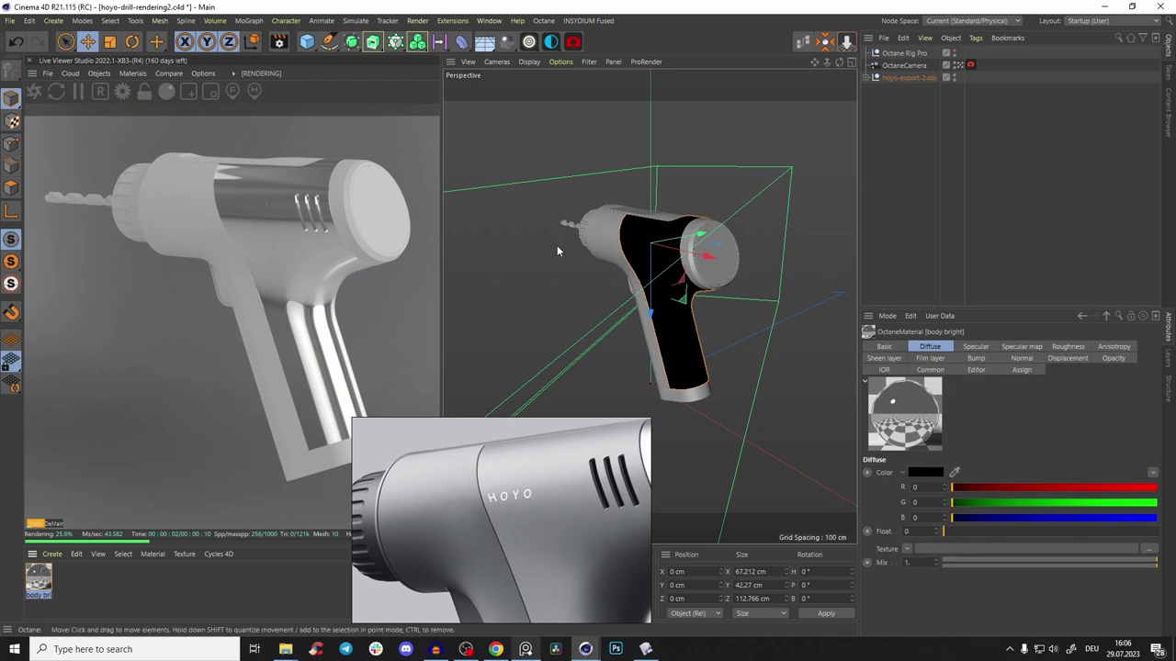
pyautogui.click(803, 42)
pyautogui.click(1052, 34)
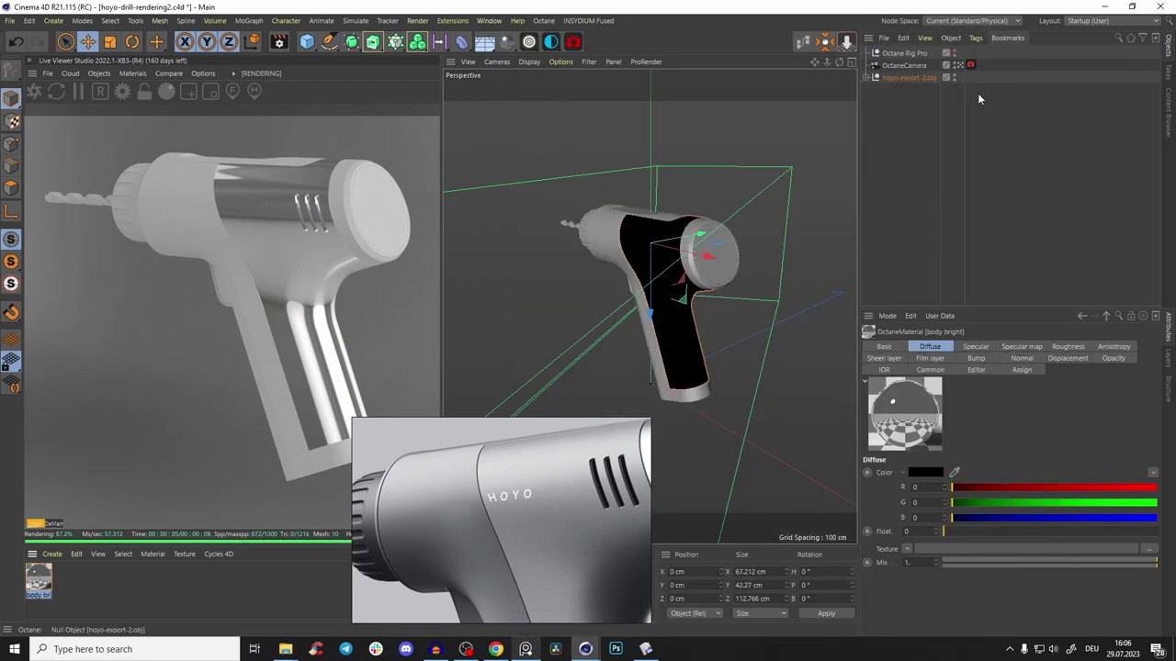
# Replace the Octane Rig Pro's HDRI picture with HDR_Light_Studio_Free_HDRI_Design_22 from the HDR_Light_Studio_25_Free_Studio_HDRI asset folder
pyautogui.click(905, 52)
pyautogui.click(994, 346)
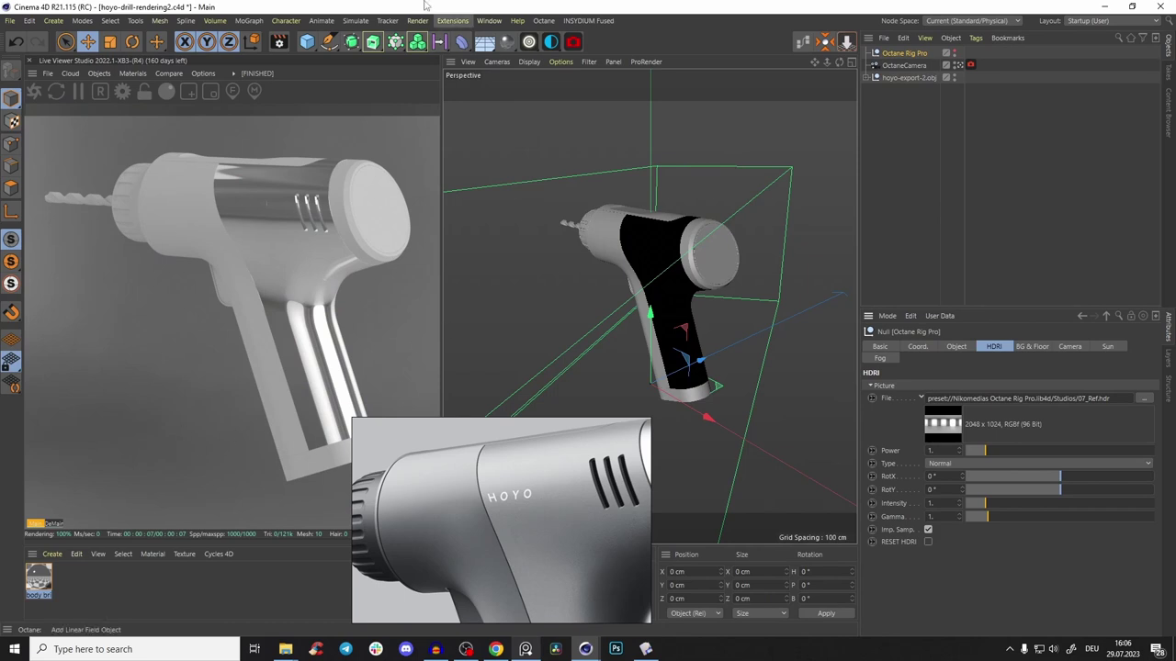
pyautogui.click(488, 20)
pyautogui.click(505, 109)
pyautogui.click(618, 29)
pyautogui.doubleClick(530, 102)
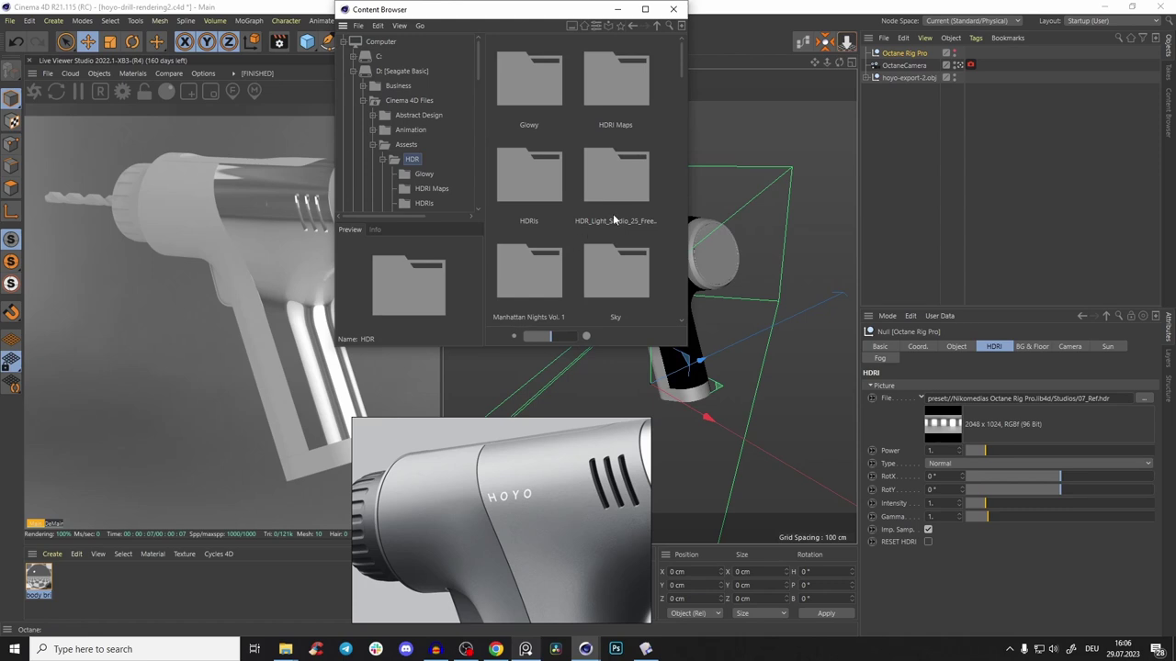
pyautogui.doubleClick(615, 184)
pyautogui.scroll(-3, 505, 312)
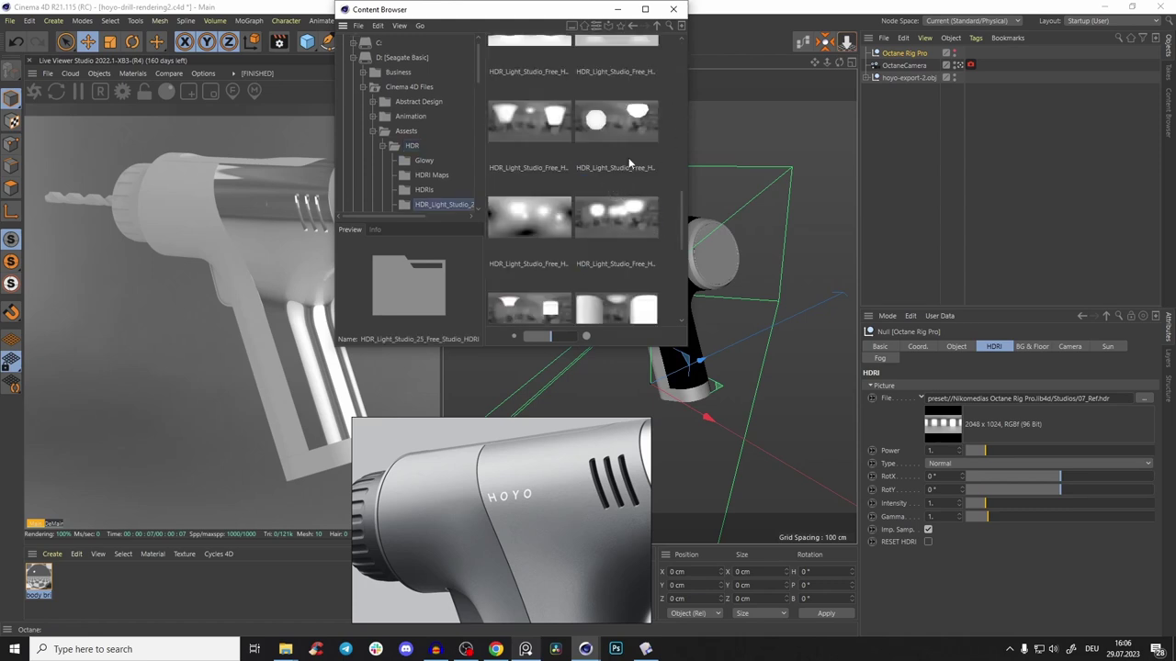
pyautogui.scroll(-3, 643, 183)
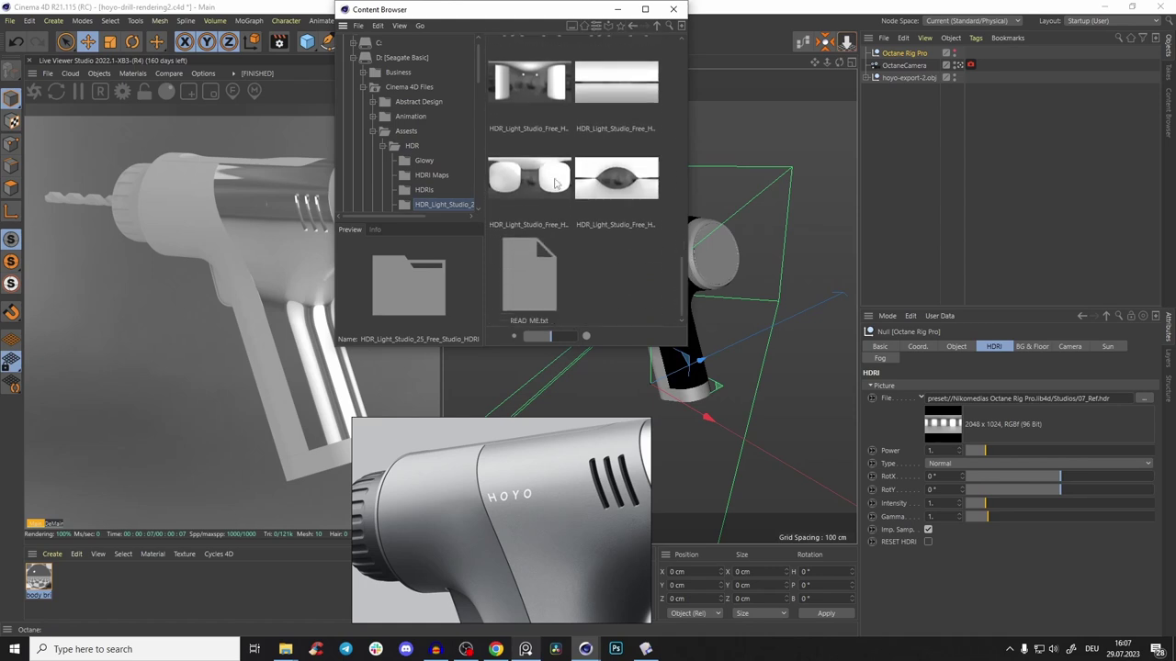
pyautogui.click(560, 158)
pyautogui.moveTo(538, 85); pyautogui.dragTo(955, 399)
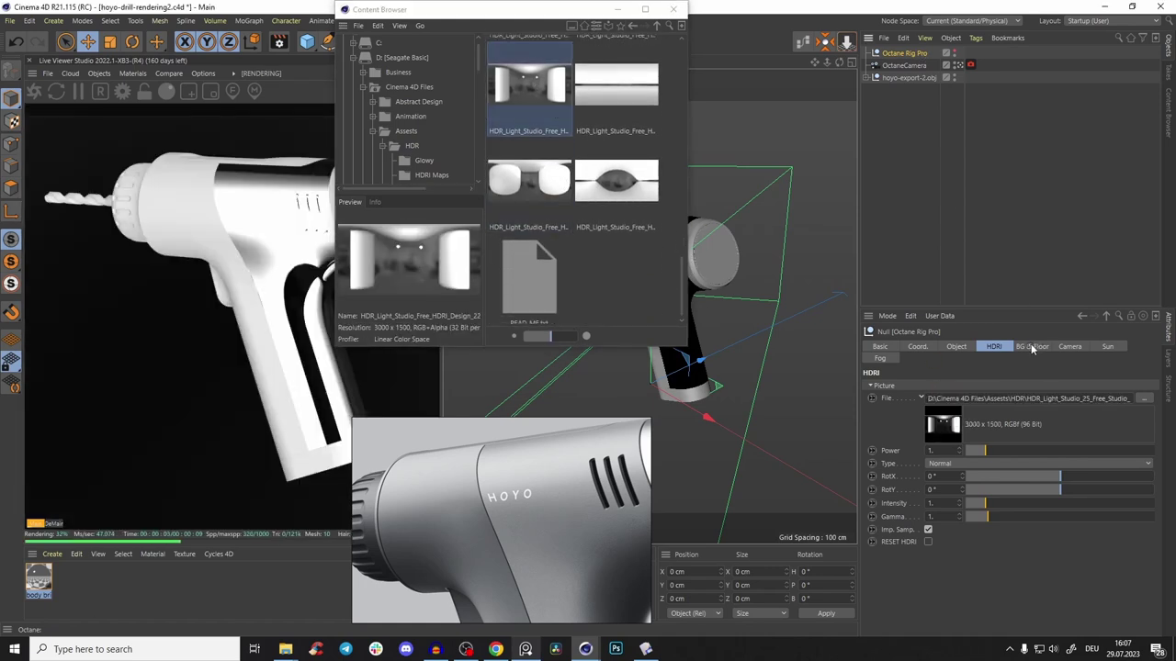
# Turn on the Octane Rig Pro's background, return to its HDRI settings and close the Content Browser
pyautogui.click(1031, 347)
pyautogui.click(970, 397)
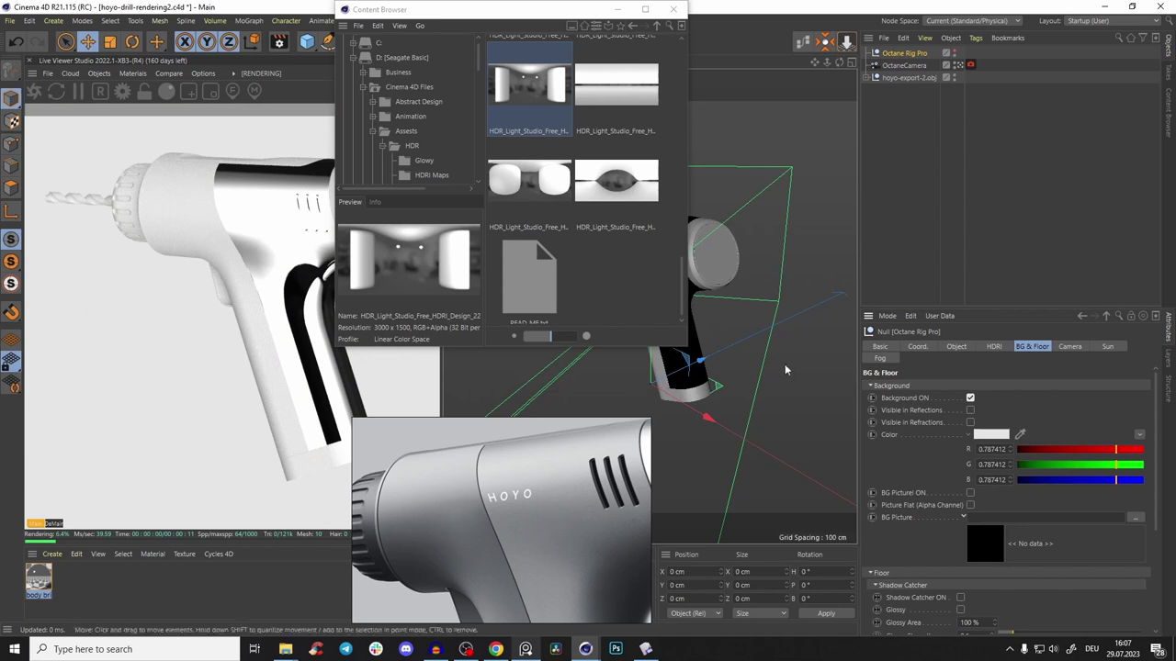
pyautogui.click(994, 347)
pyautogui.click(674, 9)
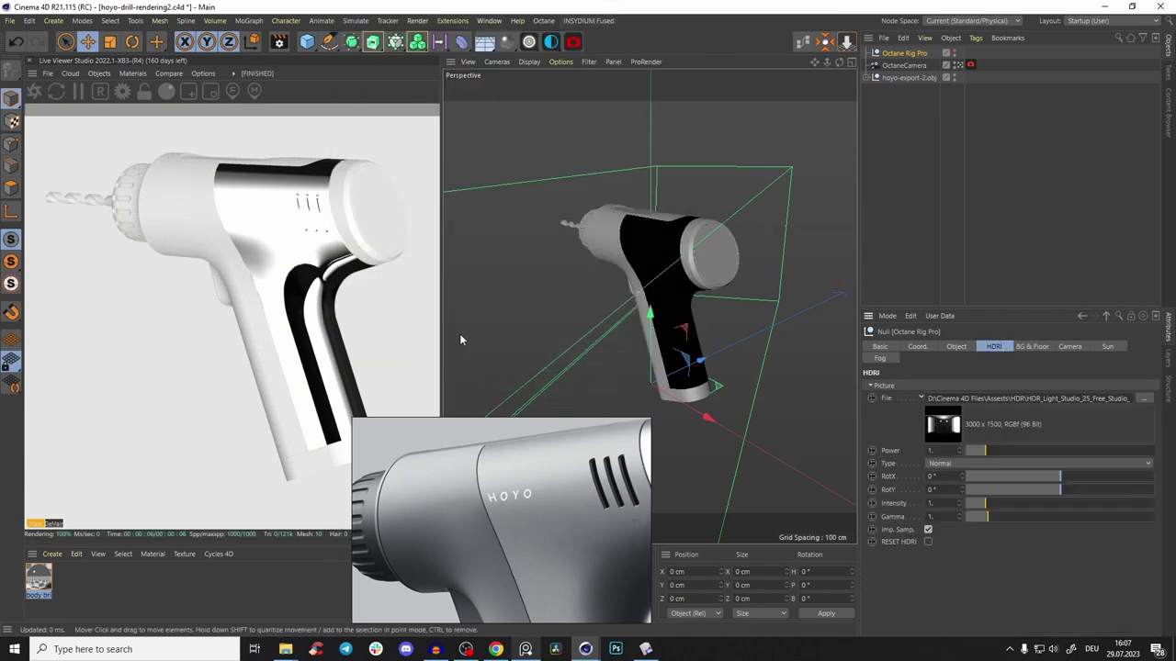
# Open the body bright material in the Octane Node Editor and move the reference image clear of the node list
pyautogui.click(39, 581)
pyautogui.click(803, 46)
pyautogui.moveTo(717, 245); pyautogui.dragTo(862, 377)
pyautogui.scroll(-5, 781, 259)
pyautogui.scroll(6, 790, 258)
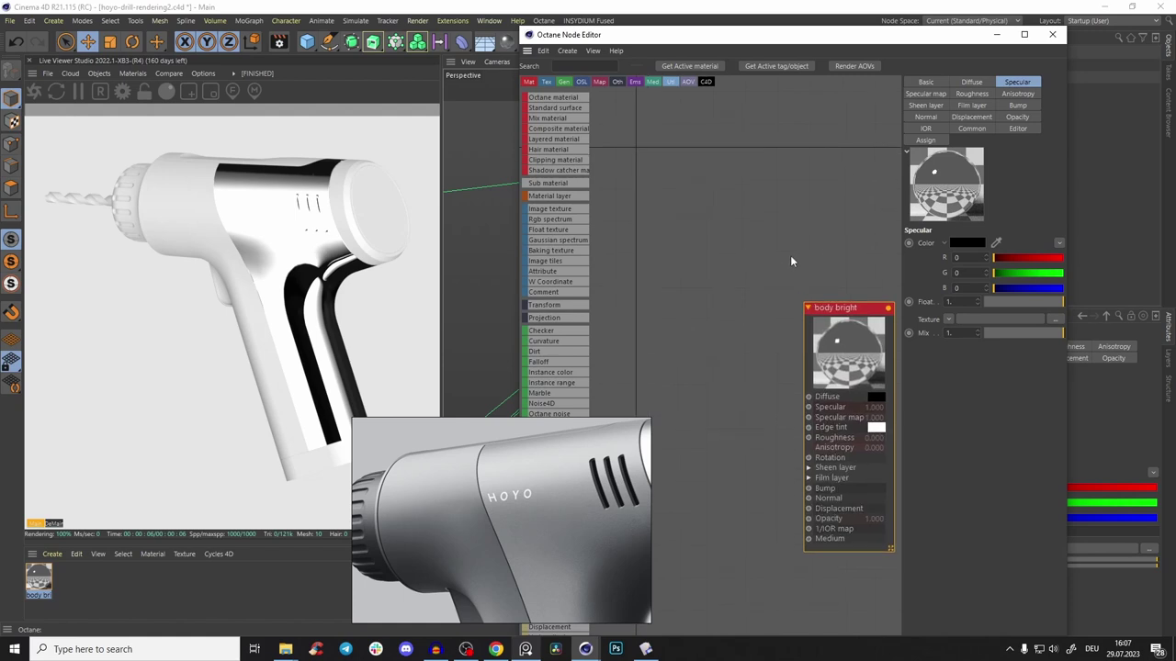
pyautogui.moveTo(545, 532); pyautogui.dragTo(412, 532, button='right')
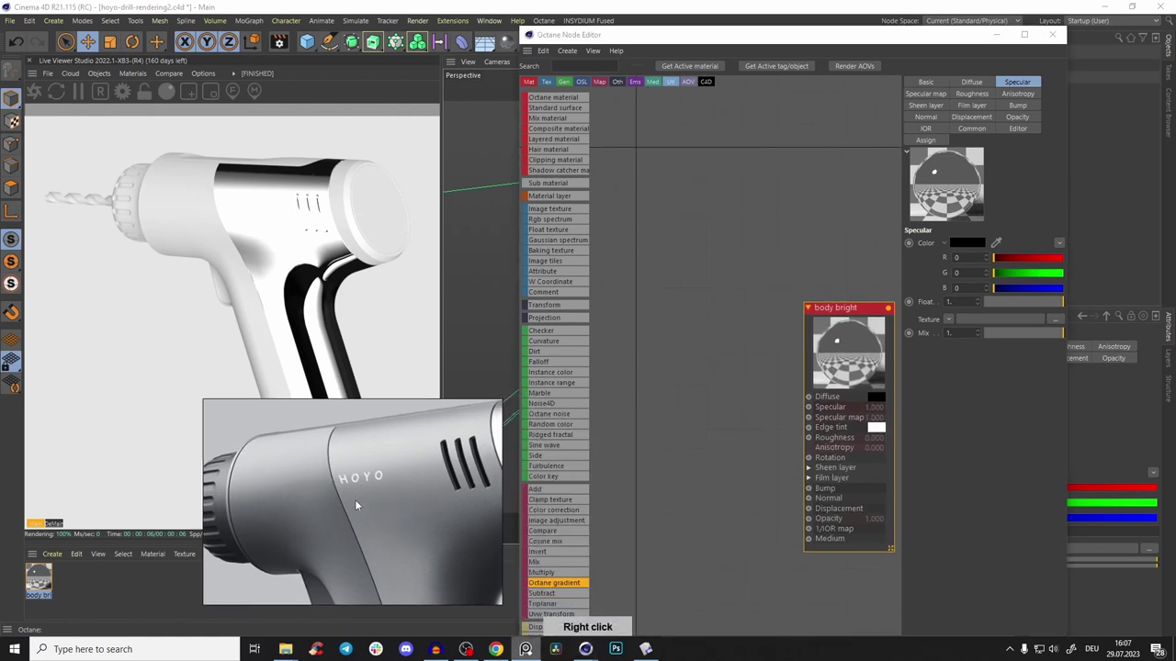
# Feed a Noise4D node into body bright's bump input, move the reference image clear, and solo the noise in the live render
pyautogui.moveTo(355, 500); pyautogui.dragTo(267, 530, button='right')
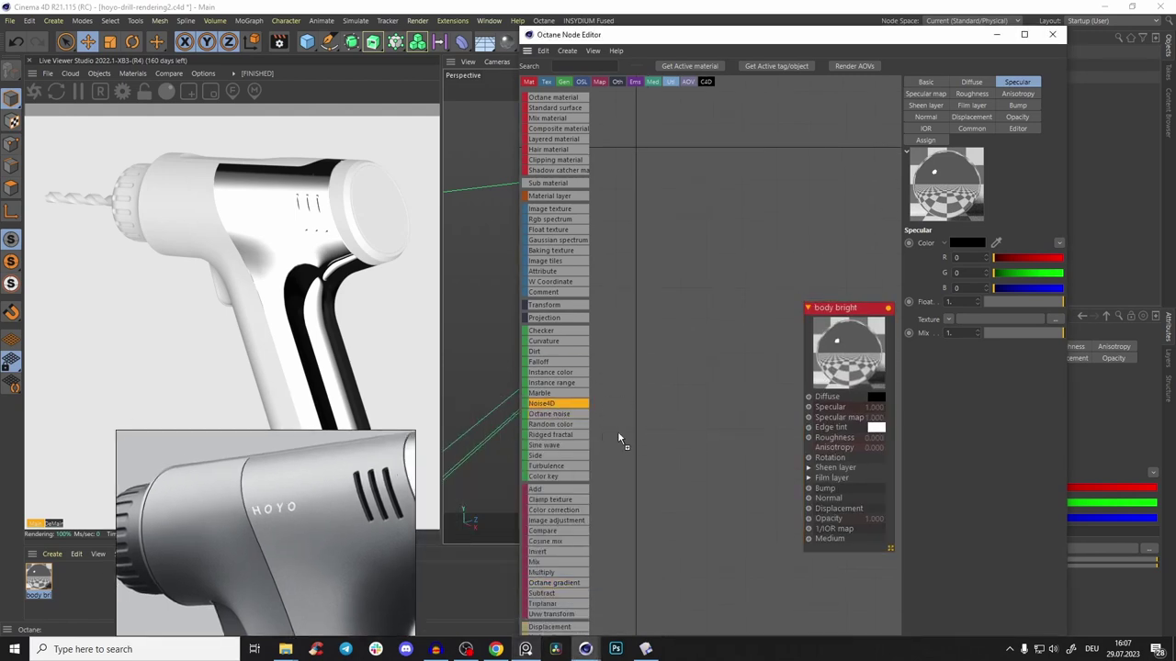
pyautogui.moveTo(809, 517); pyautogui.dragTo(808, 488)
pyautogui.moveTo(692, 436); pyautogui.dragTo(719, 439)
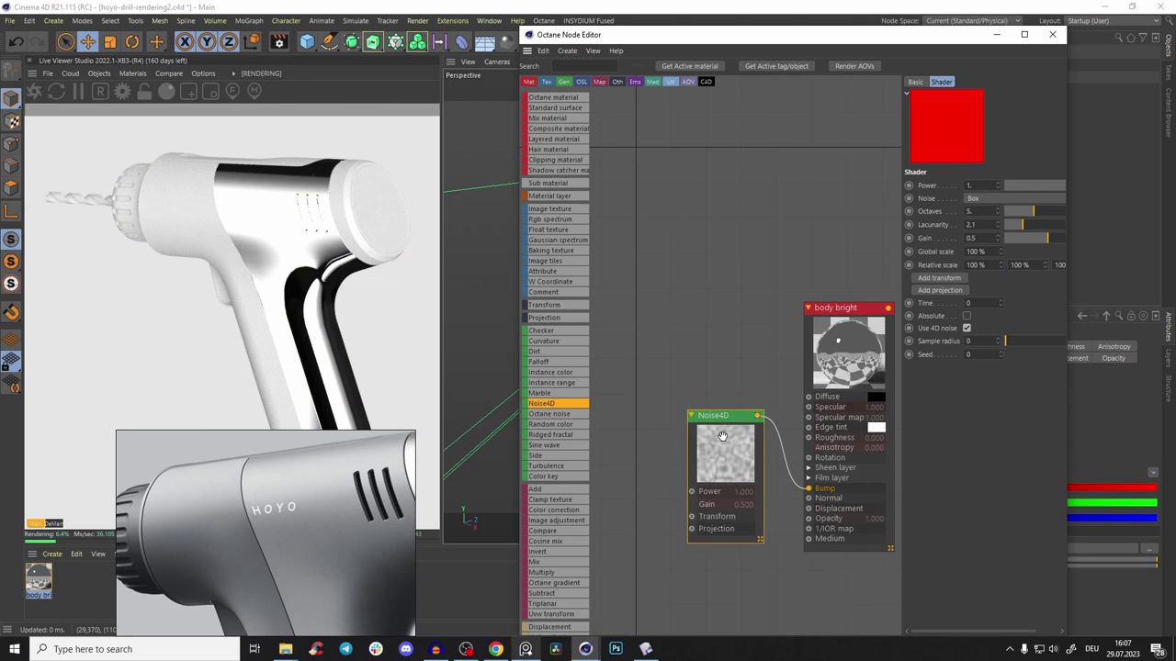
pyautogui.rightClick(718, 437)
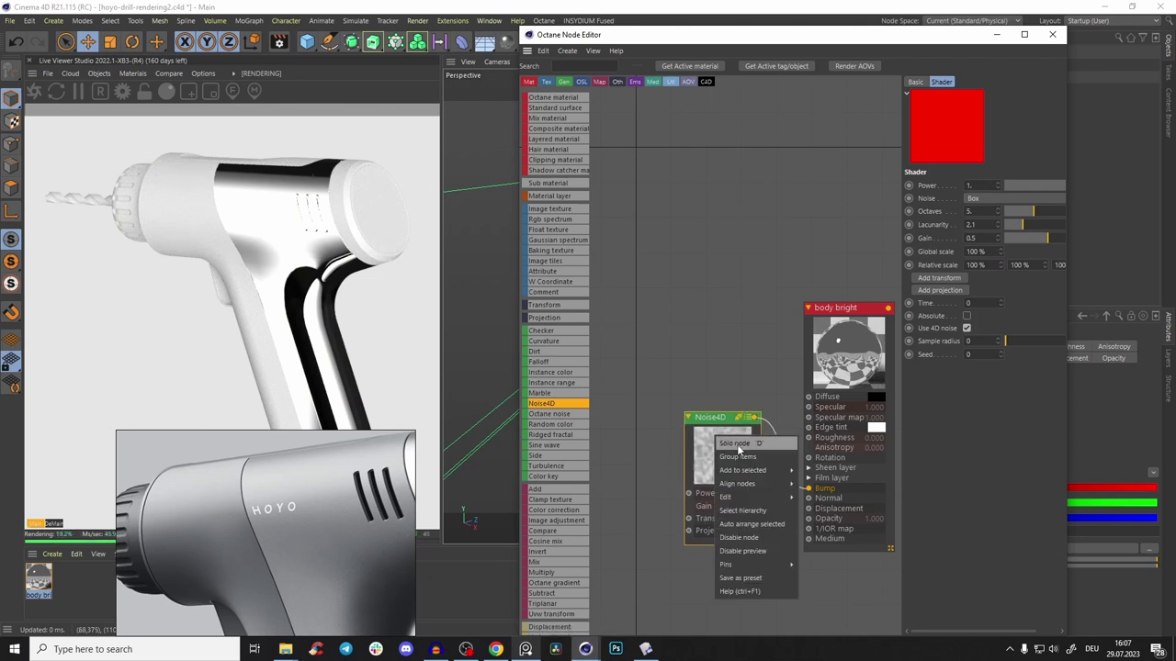
pyautogui.click(737, 446)
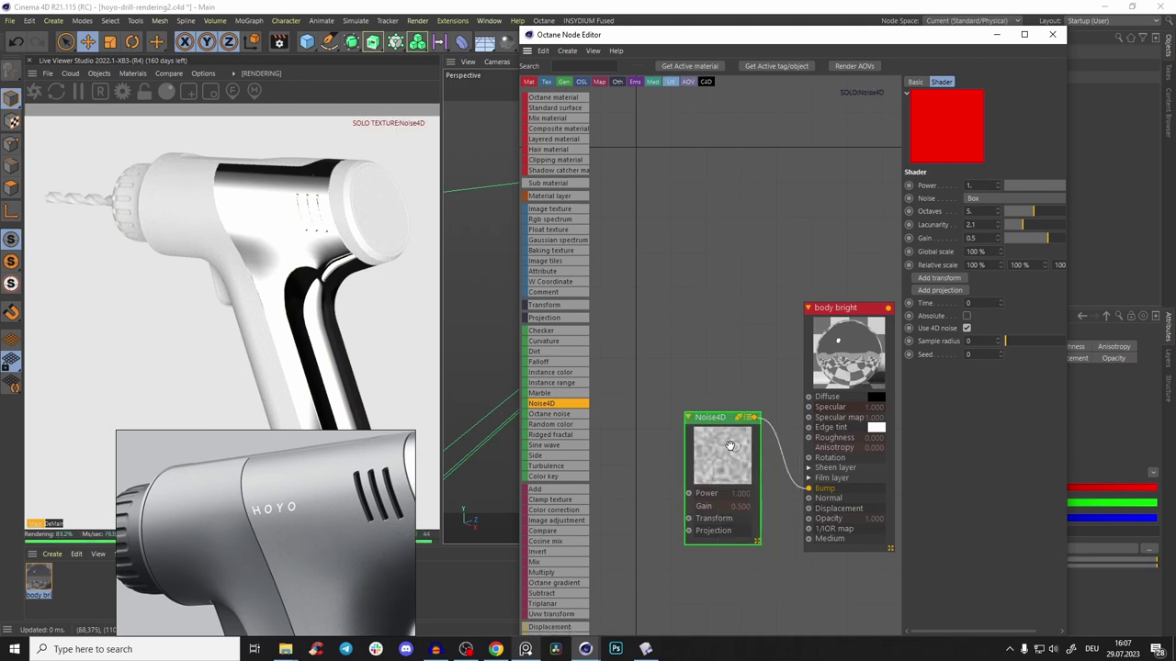
# Attach a Texture Projection node to the Noise4D's projection input and set its texture projection to Box
pyautogui.scroll(-1, 700, 394)
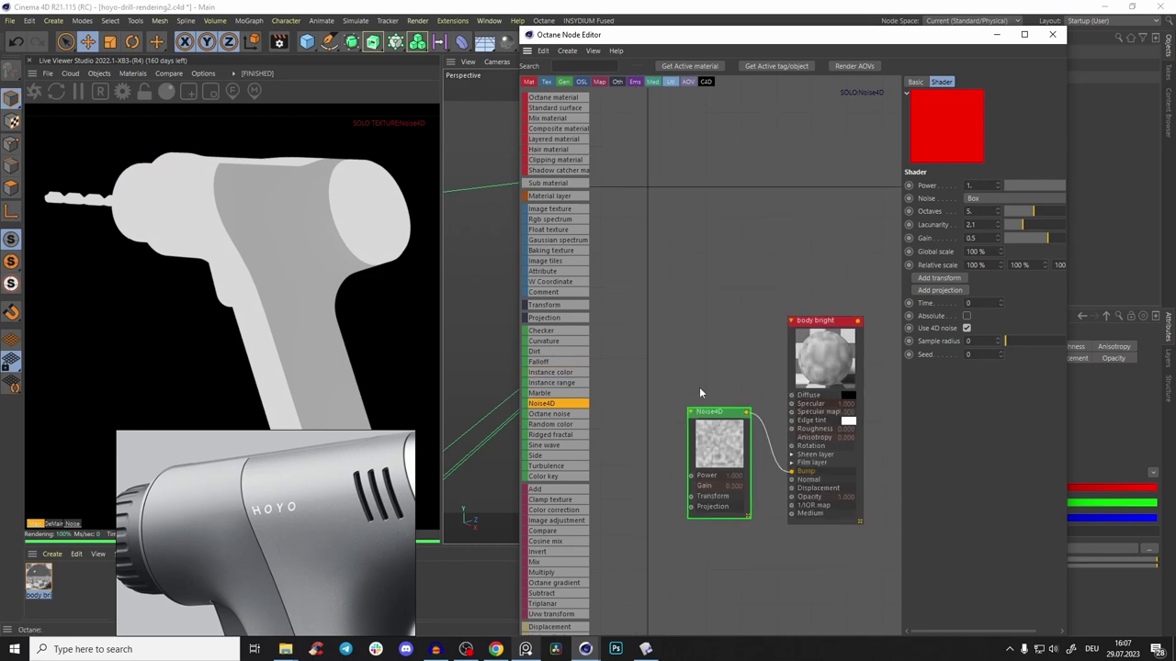
pyautogui.click(729, 488)
pyautogui.click(714, 460)
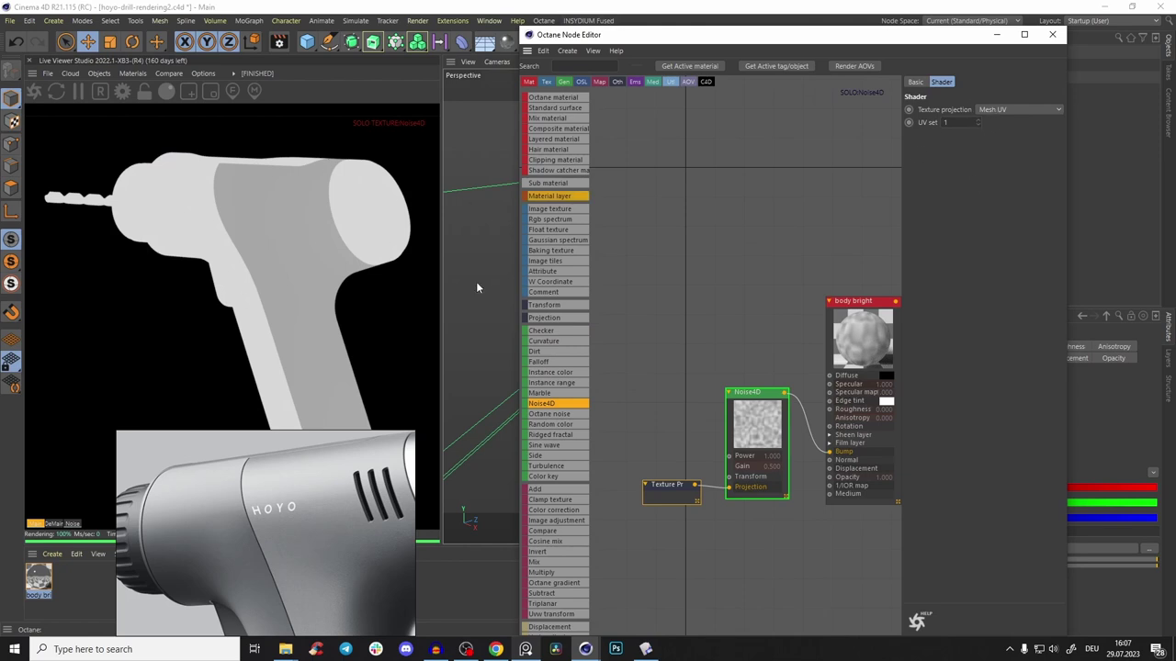
pyautogui.click(1010, 110)
pyautogui.click(997, 130)
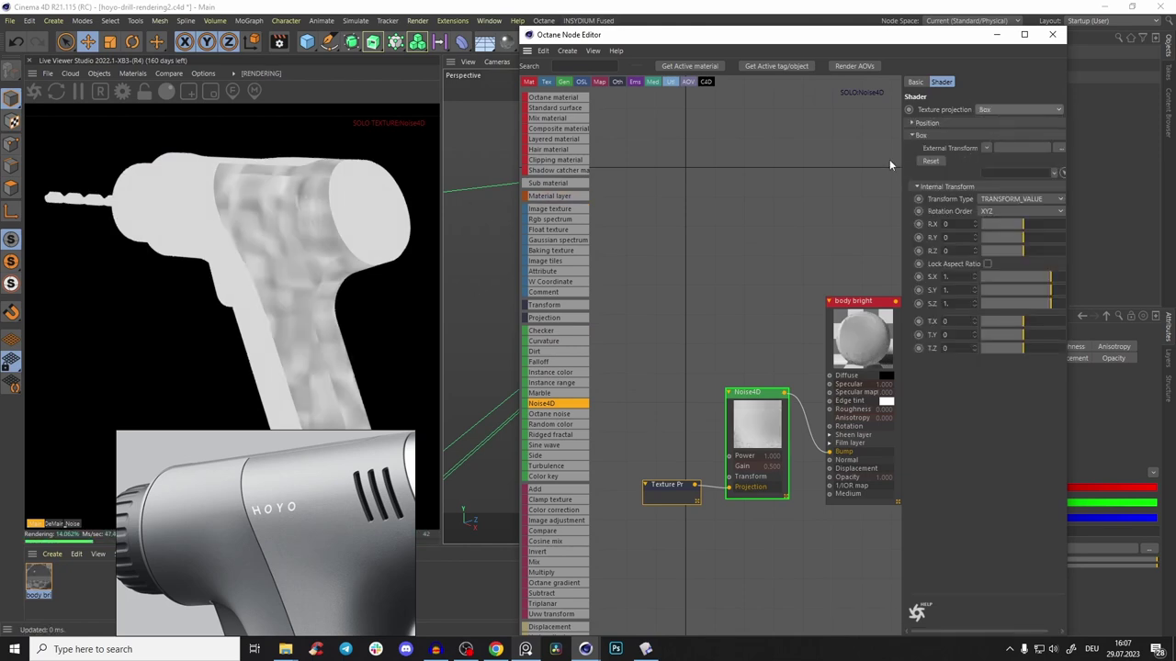
pyautogui.moveTo(310, 484)
pyautogui.mouseDown(button='right')
pyautogui.moveTo(203, 541)
pyautogui.moveTo(370, 416)
pyautogui.moveTo(320, 477)
pyautogui.mouseUp(button='right')
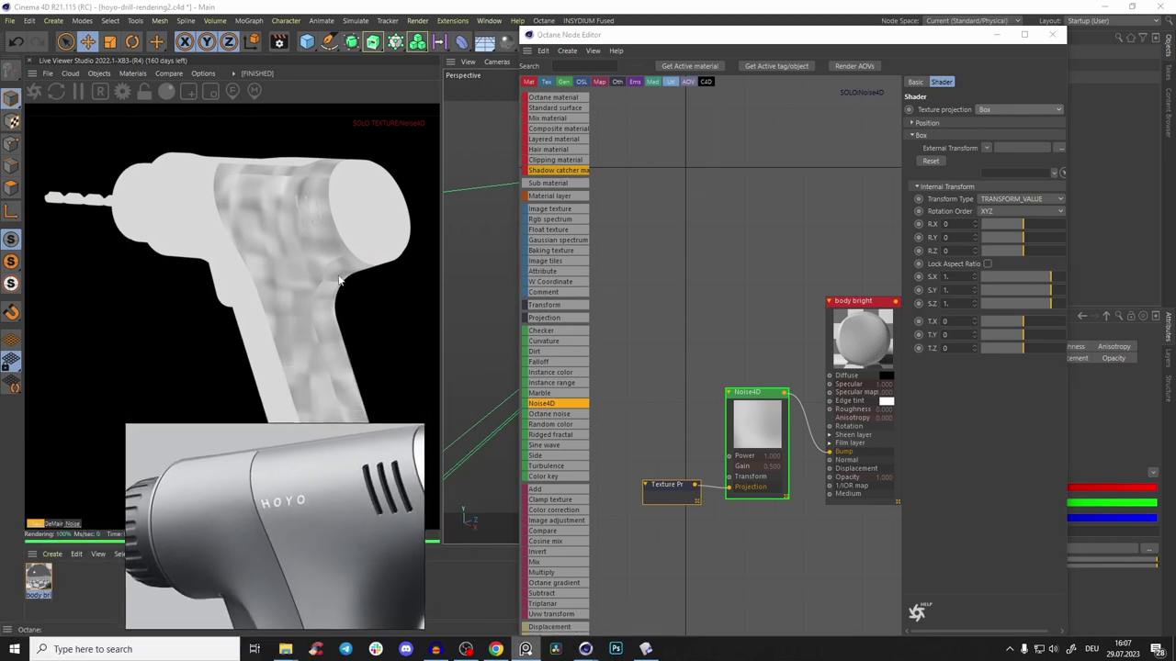
# Attach a Transform node to the Noise4D's transform input and reduce its uniform scale to about 0.0043
pyautogui.moveTo(749, 409); pyautogui.dragTo(741, 384)
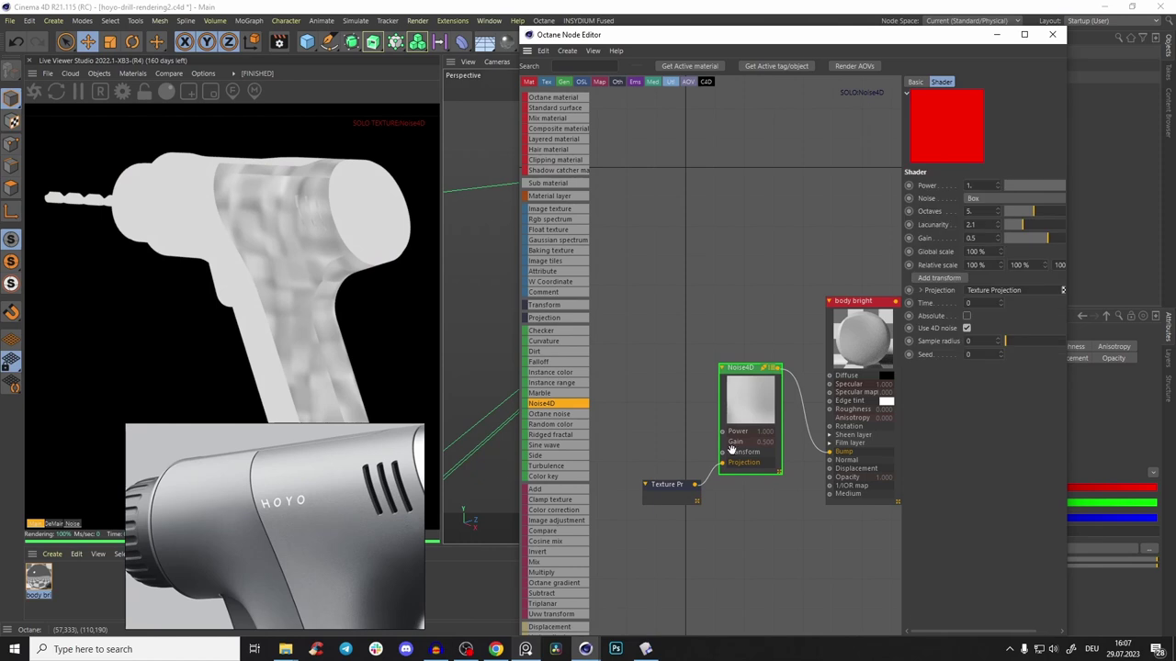
pyautogui.moveTo(723, 453); pyautogui.dragTo(649, 424)
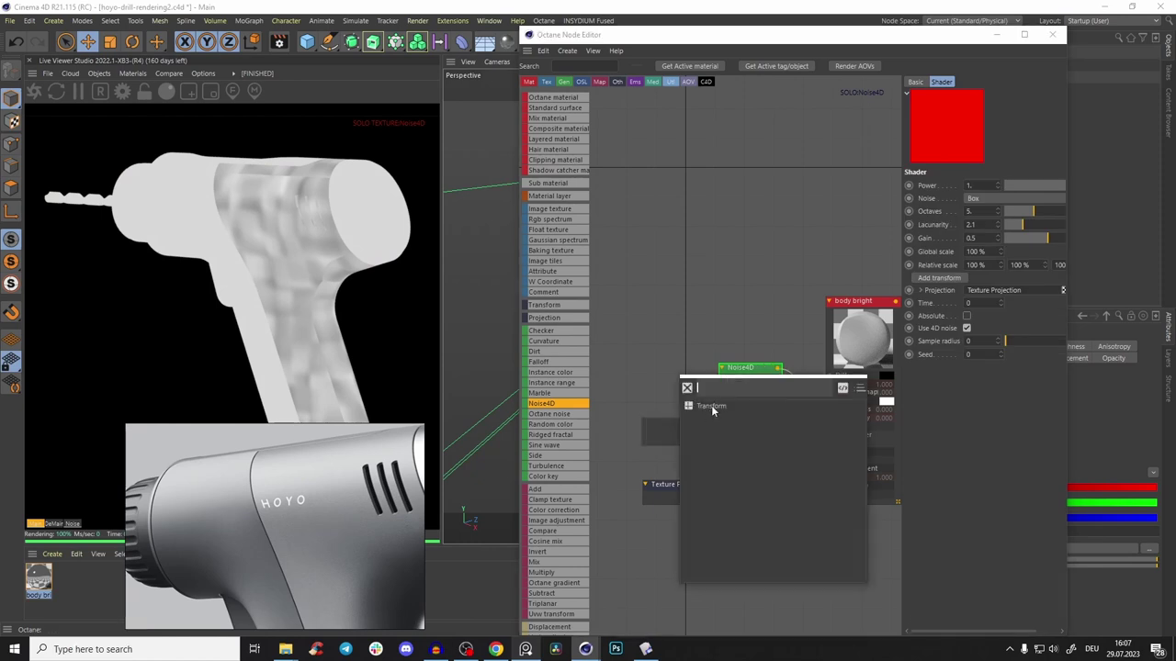
pyautogui.click(709, 406)
pyautogui.moveTo(1039, 204); pyautogui.dragTo(990, 204)
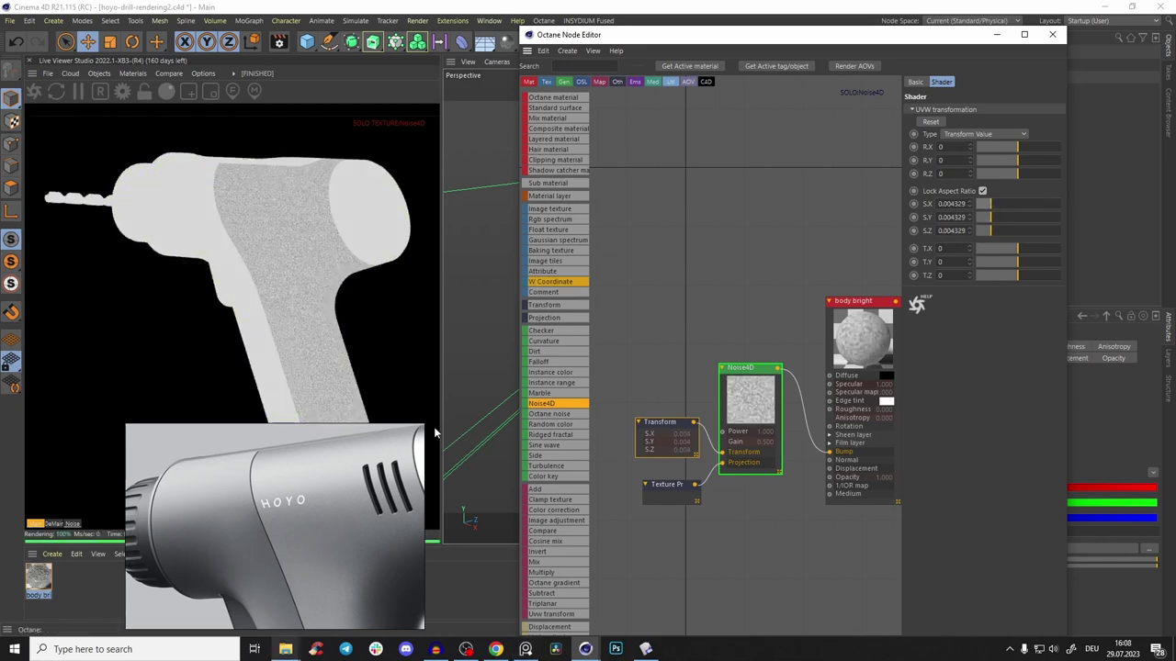
# End the Noise4D solo, lock the live render's resolution and mark a render region over the front edge of the rear body
pyautogui.rightClick(757, 389)
pyautogui.click(781, 404)
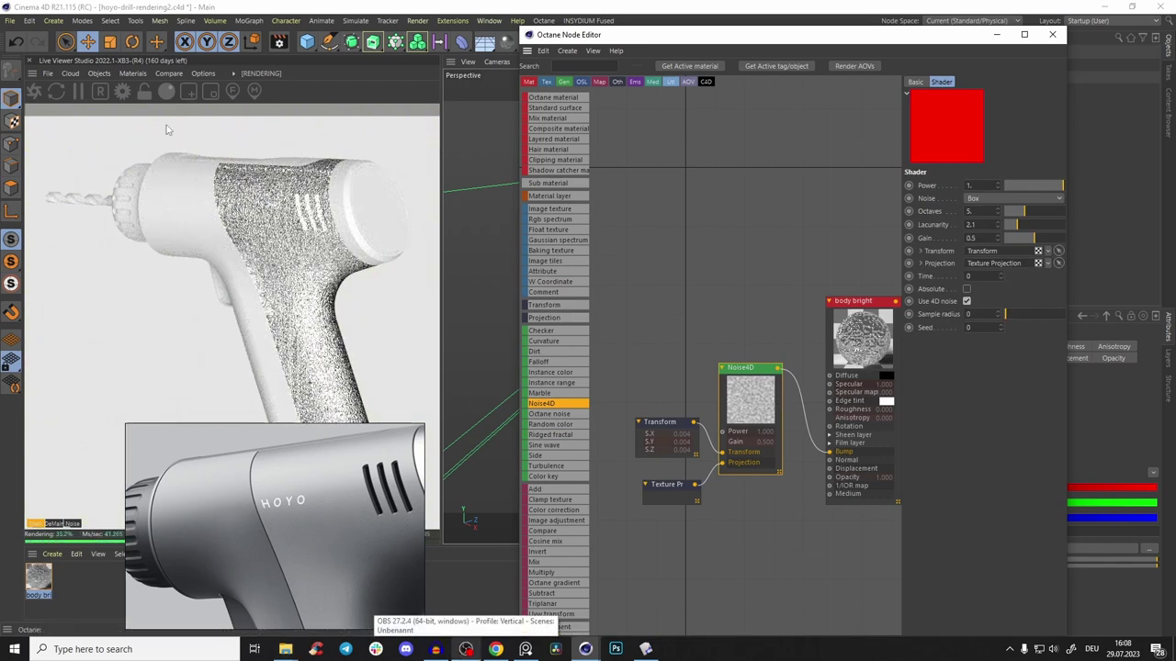
pyautogui.click(145, 93)
pyautogui.moveTo(275, 274)
pyautogui.mouseDown()
pyautogui.moveTo(183, 414)
pyautogui.moveTo(196, 478)
pyautogui.moveTo(225, 529)
pyautogui.mouseUp()
pyautogui.click(189, 92)
pyautogui.moveTo(78, 155); pyautogui.dragTo(248, 372)
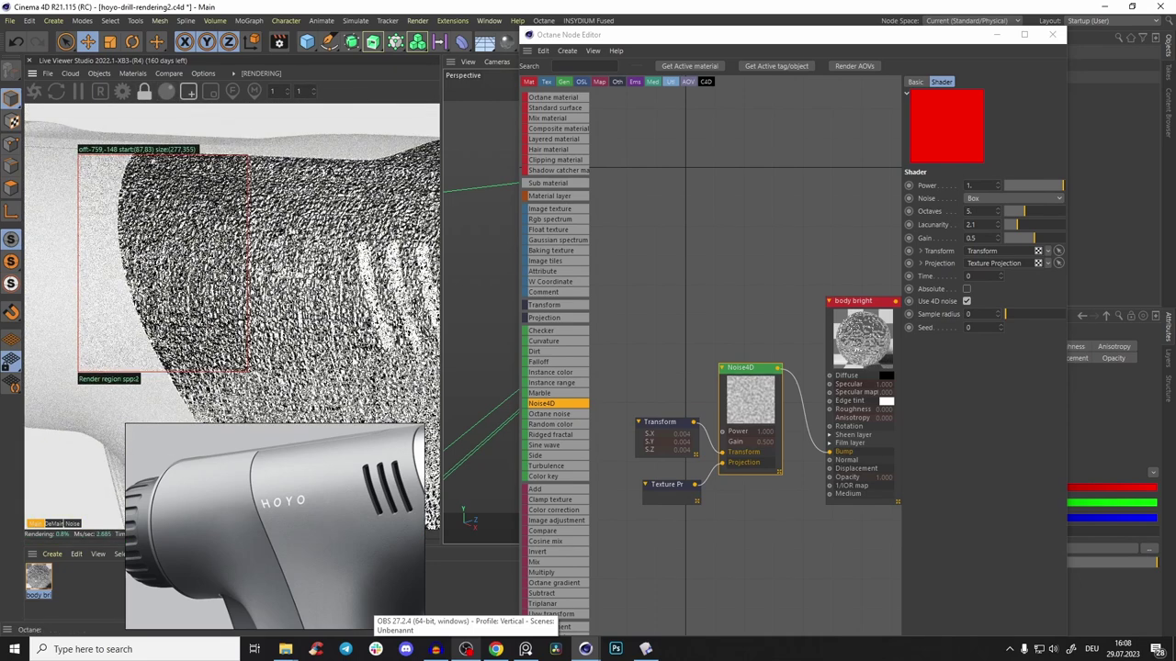
# Set the noise Transform's uniform scale to 0.0005, then unlock the render resolution and turn off the render region
pyautogui.click(675, 437)
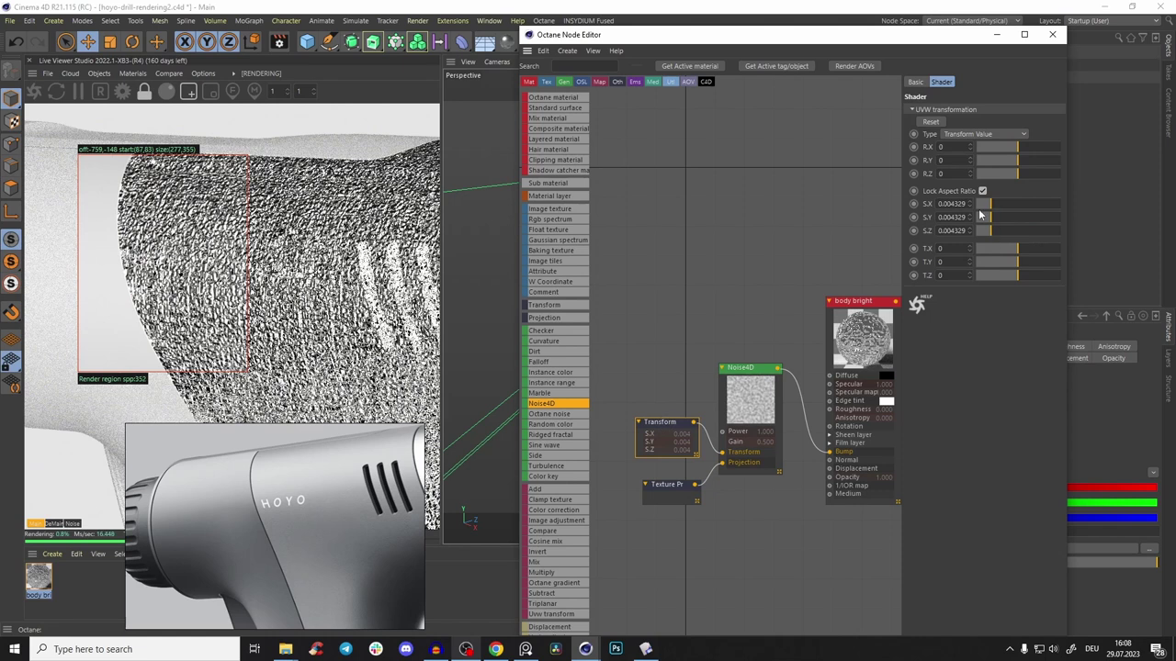
pyautogui.write('0.0002')
pyautogui.press('Return')
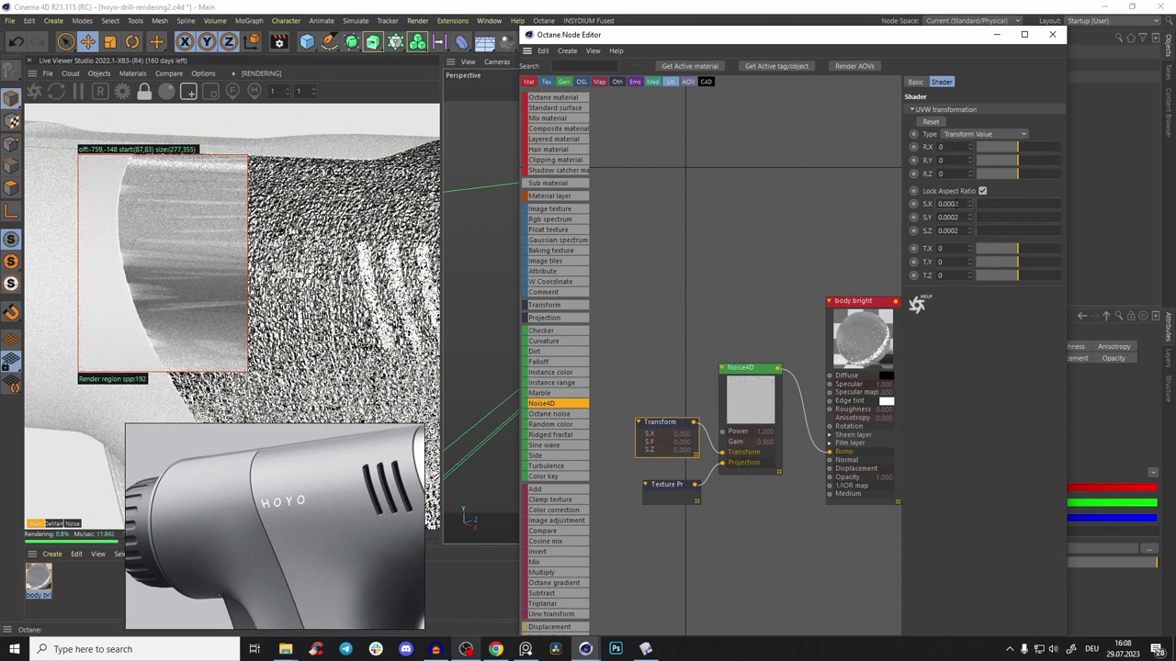
pyautogui.press('Return')
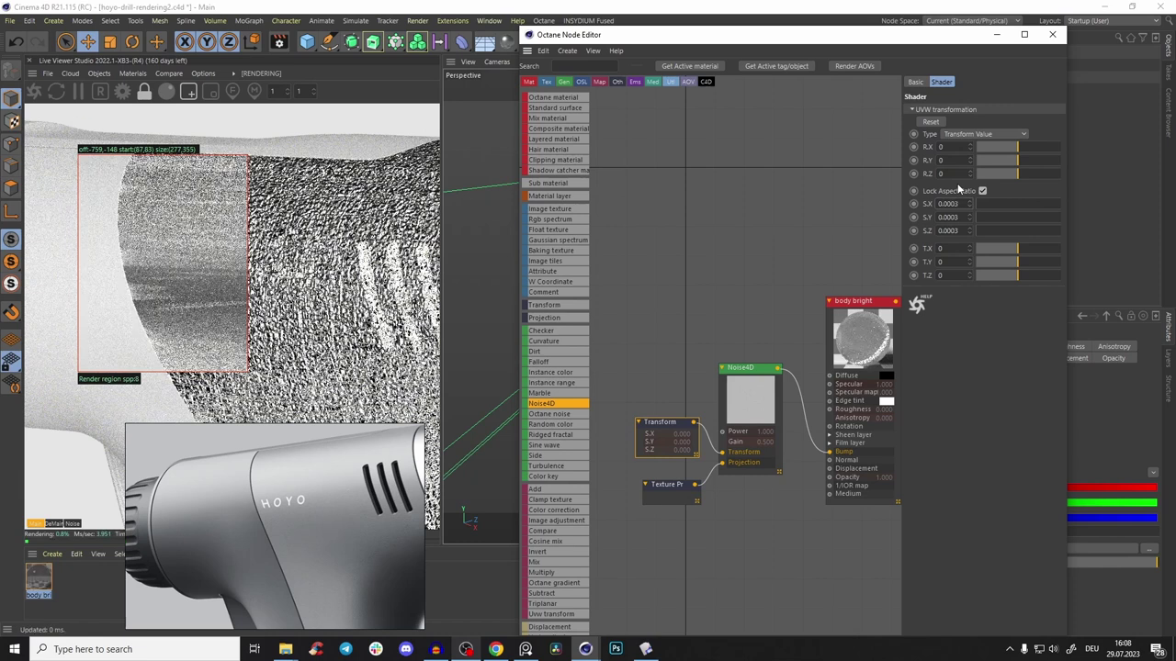
pyautogui.click(144, 91)
pyautogui.click(188, 91)
pyautogui.scroll(-3, 221, 349)
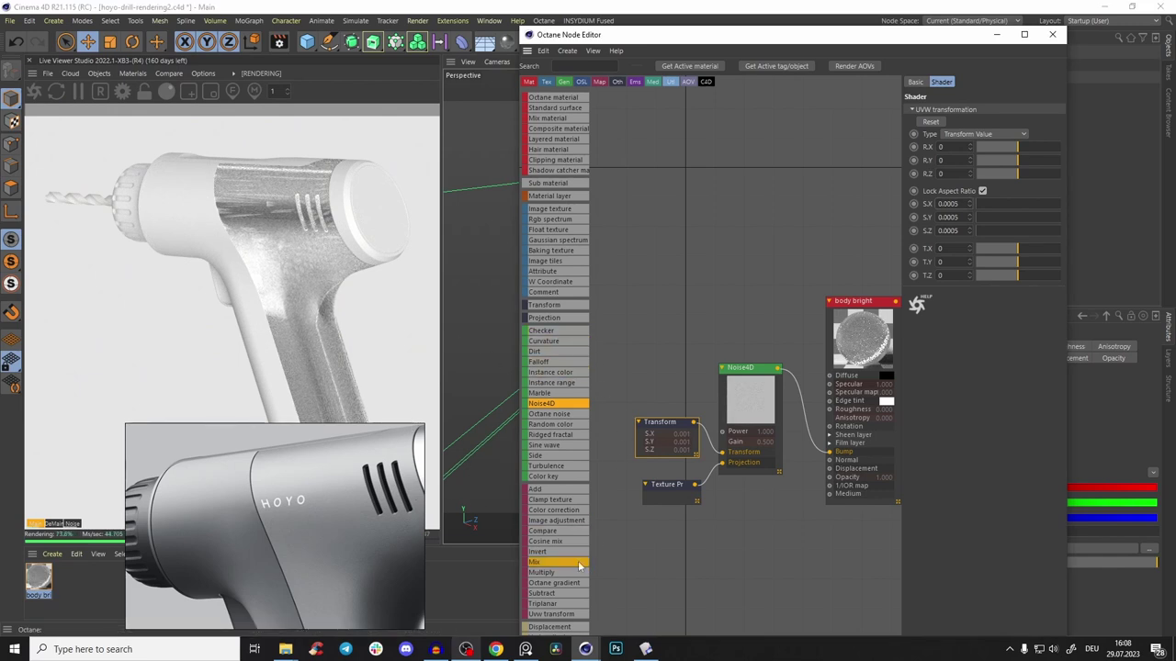
# Raise the path tracing ray epsilon to about 0.000374 in the Octane settings and close them
pyautogui.click(122, 93)
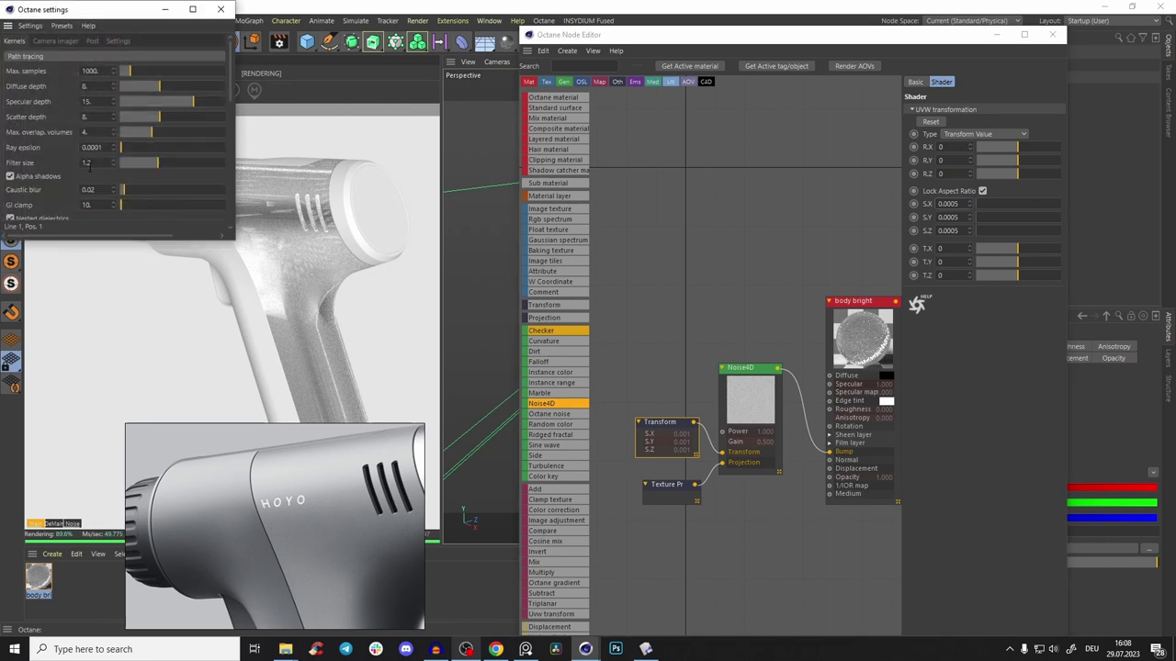
pyautogui.moveTo(114, 147); pyautogui.dragTo(141, 84)
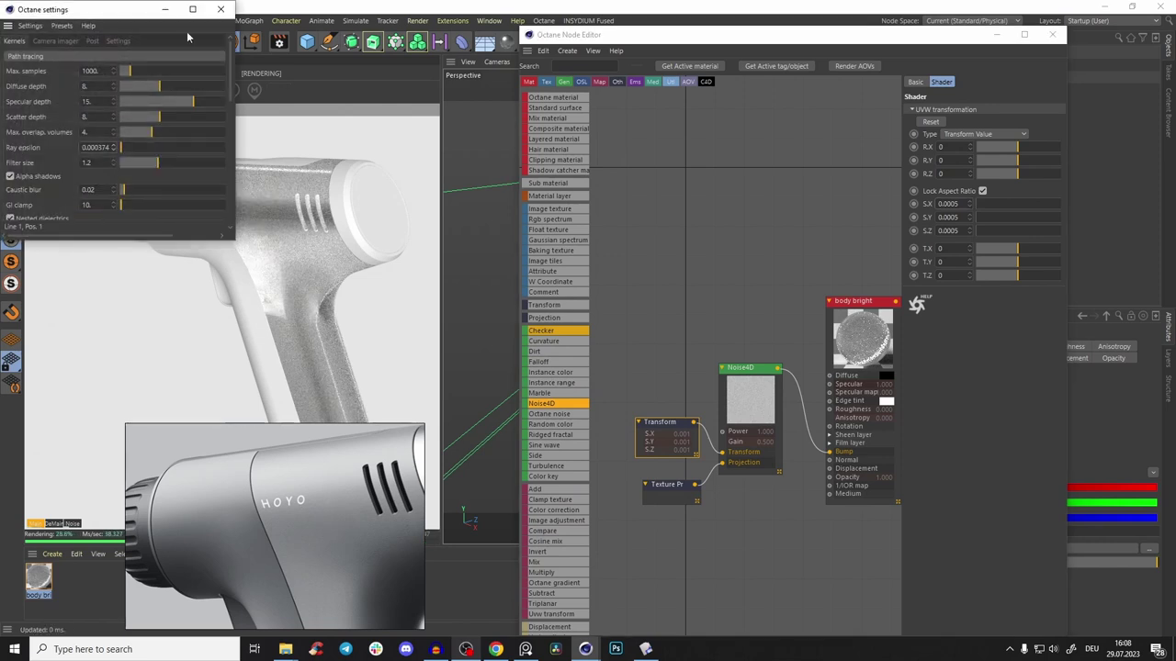
pyautogui.moveTo(114, 14); pyautogui.dragTo(285, 112)
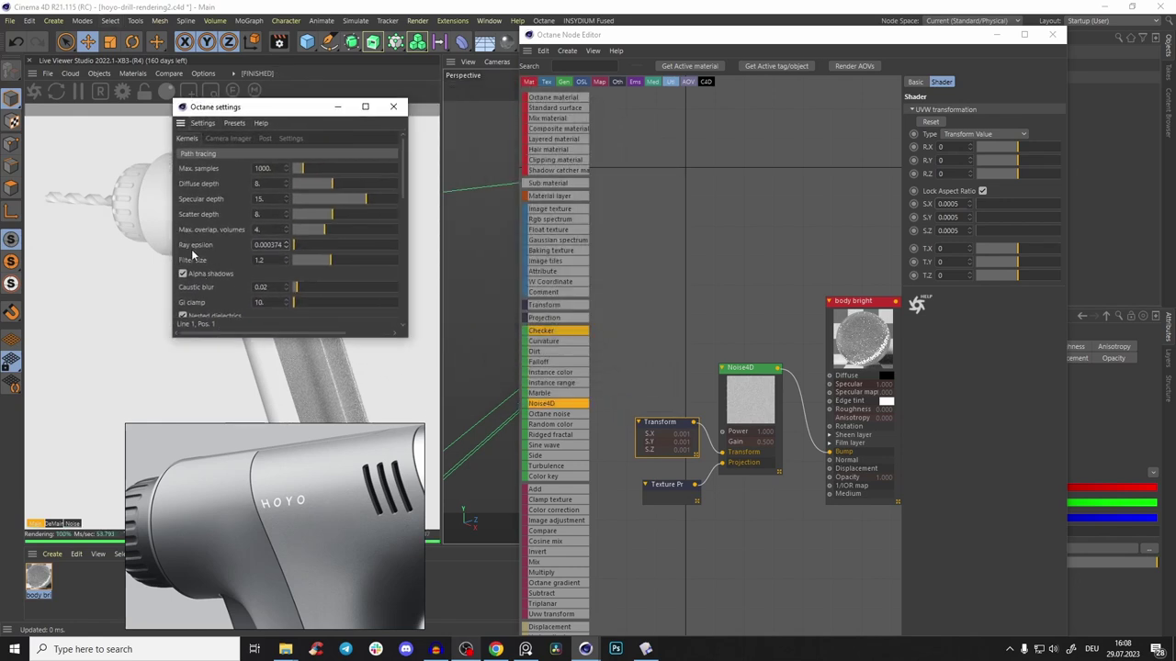
pyautogui.click(393, 106)
# Insert an Octane gradient between the Noise4D and body bright's bump input, and darken its white knot to a 7% value
pyautogui.moveTo(296, 443); pyautogui.dragTo(223, 465, button='right')
pyautogui.moveTo(577, 585); pyautogui.dragTo(651, 540)
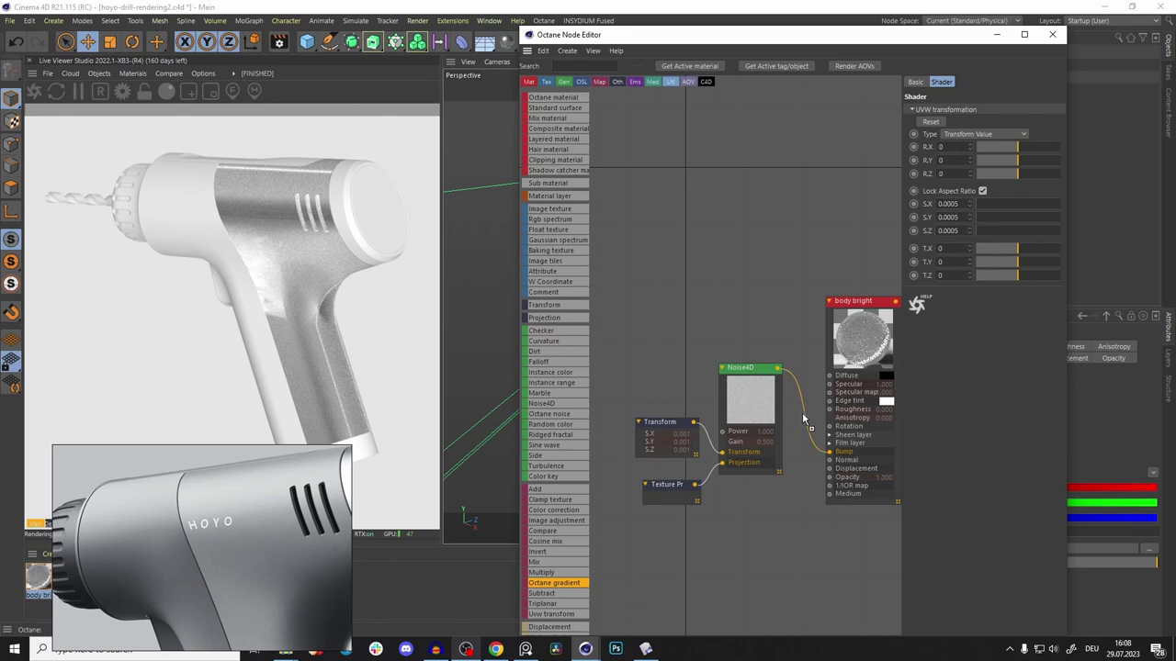
pyautogui.moveTo(802, 411); pyautogui.dragTo(803, 409)
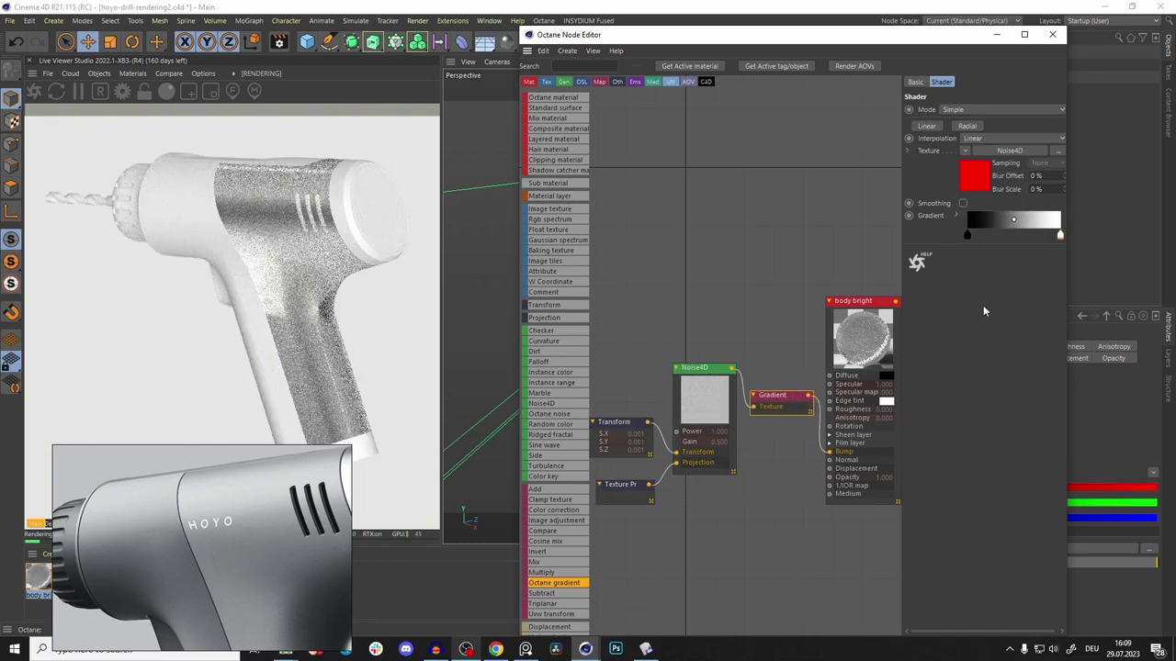
pyautogui.doubleClick(1061, 236)
pyautogui.click(981, 278)
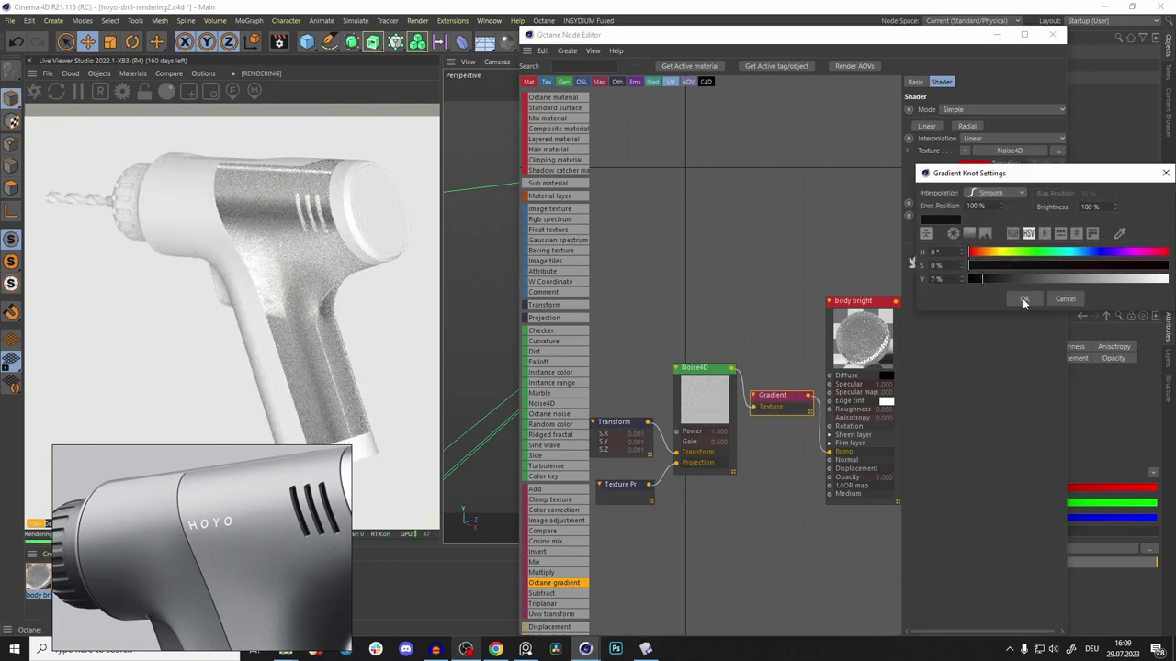
pyautogui.click(1024, 299)
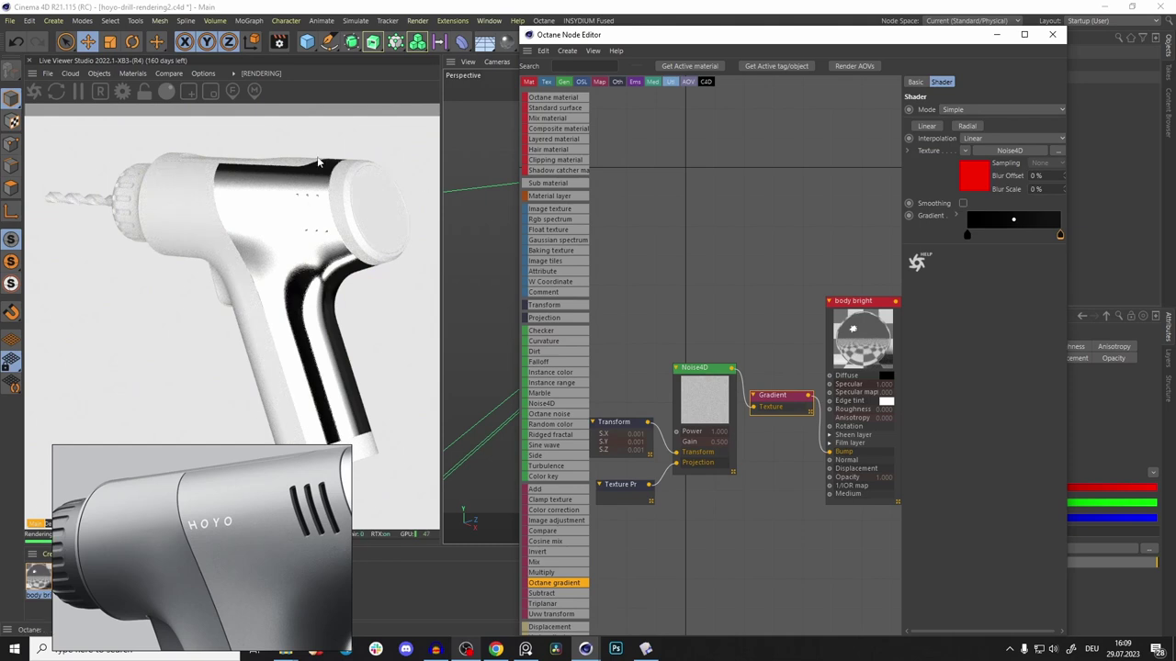
# Slightly brighten the bump gradient's end knot while checking a close-up render region on the upper body, then turn the region off
pyautogui.click(144, 92)
pyautogui.moveTo(418, 129); pyautogui.dragTo(267, 244)
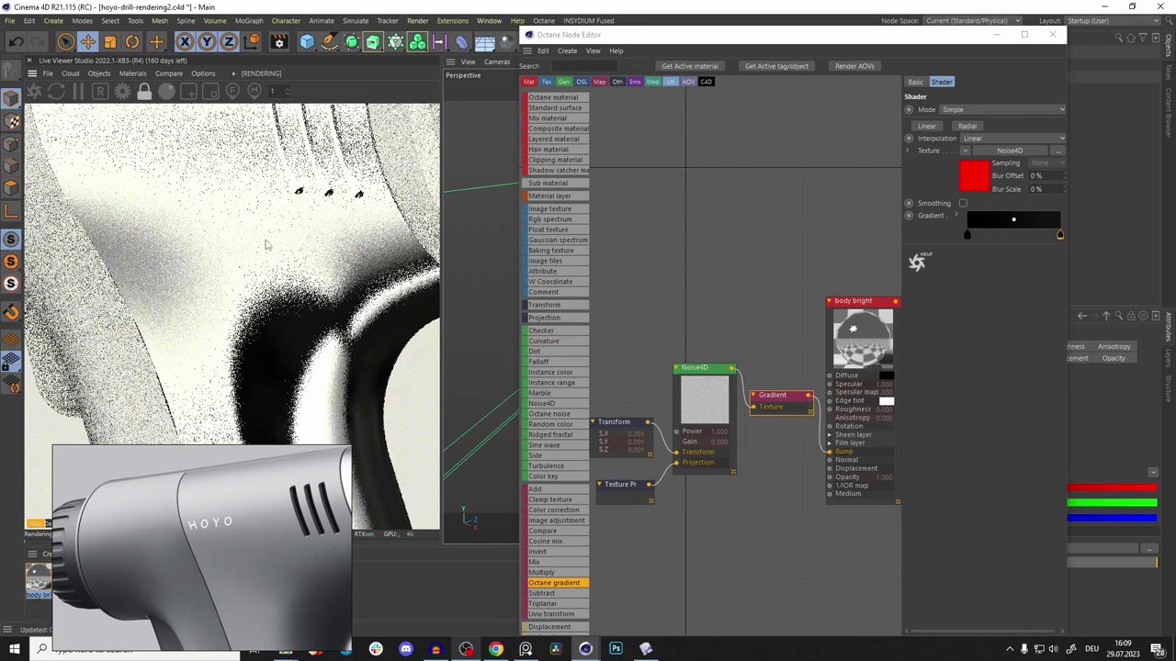
pyautogui.scroll(-5, 267, 244)
pyautogui.click(189, 91)
pyautogui.moveTo(126, 208); pyautogui.dragTo(362, 312)
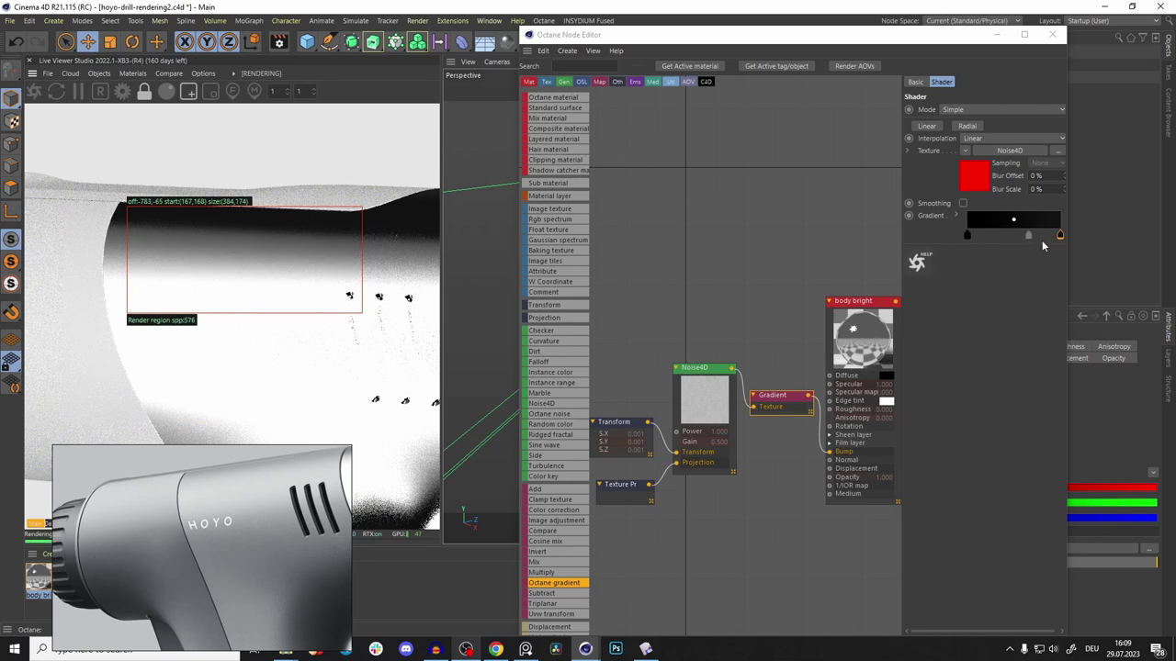
pyautogui.doubleClick(1061, 236)
pyautogui.click(991, 274)
pyautogui.click(1016, 295)
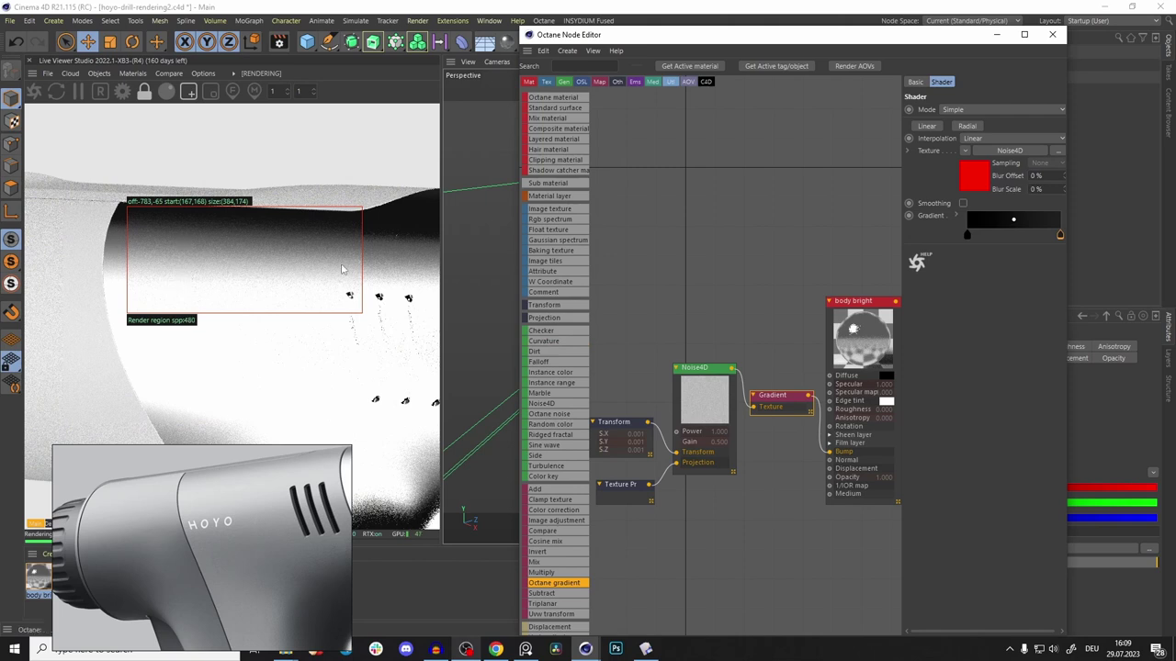
pyautogui.click(188, 91)
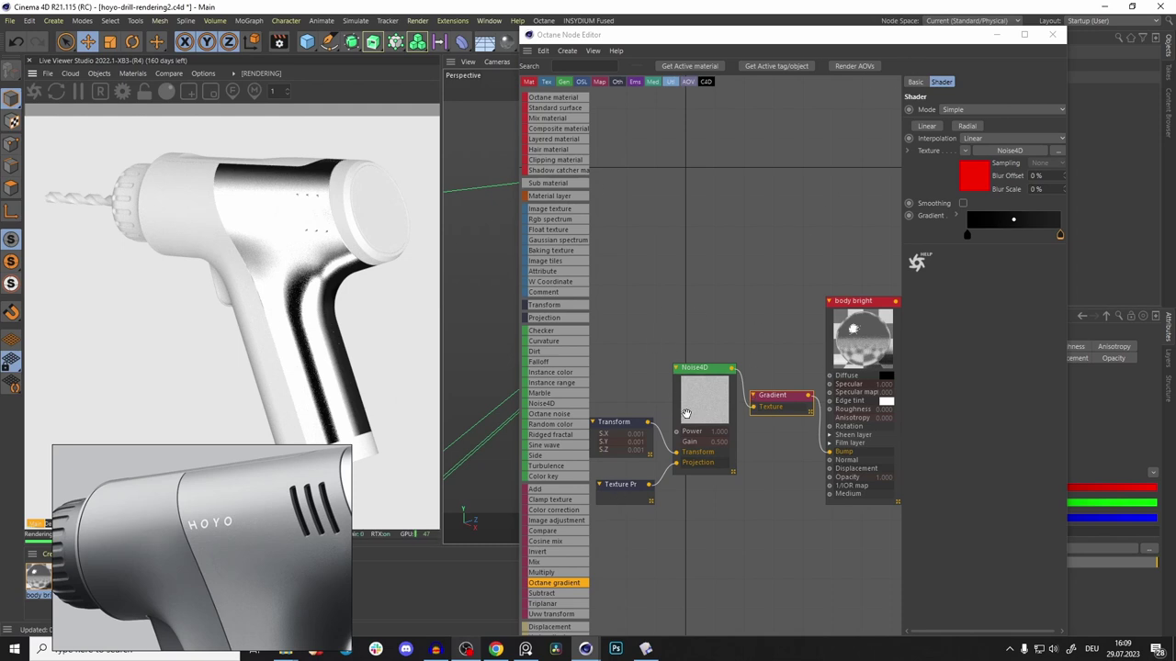
# Replace the Octane Rig Pro's HDRI picture with the Light Studio HDRI showing two large rounded softboxes, then minimize the Content Browser
pyautogui.click(999, 35)
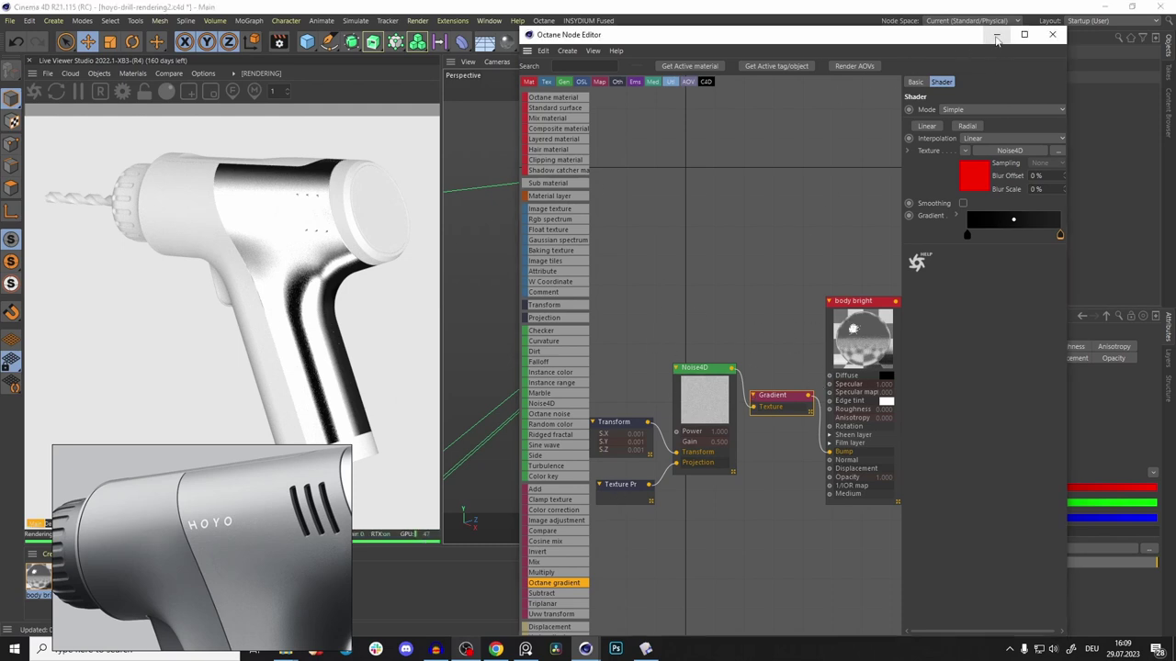
pyautogui.click(906, 54)
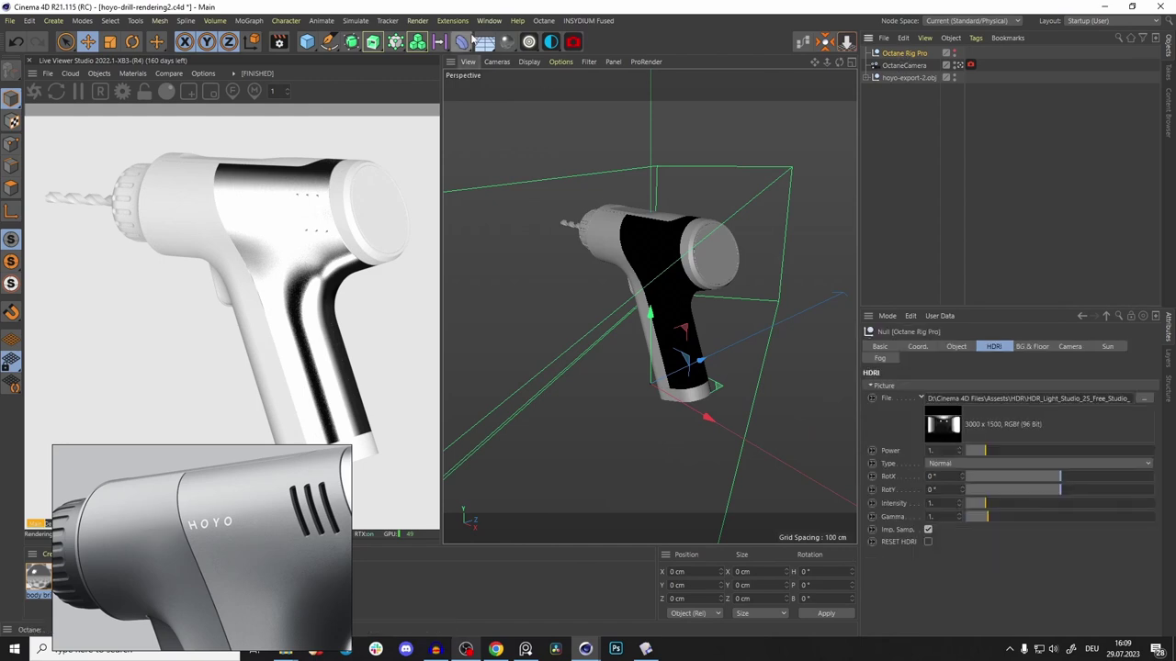
pyautogui.click(488, 21)
pyautogui.click(522, 87)
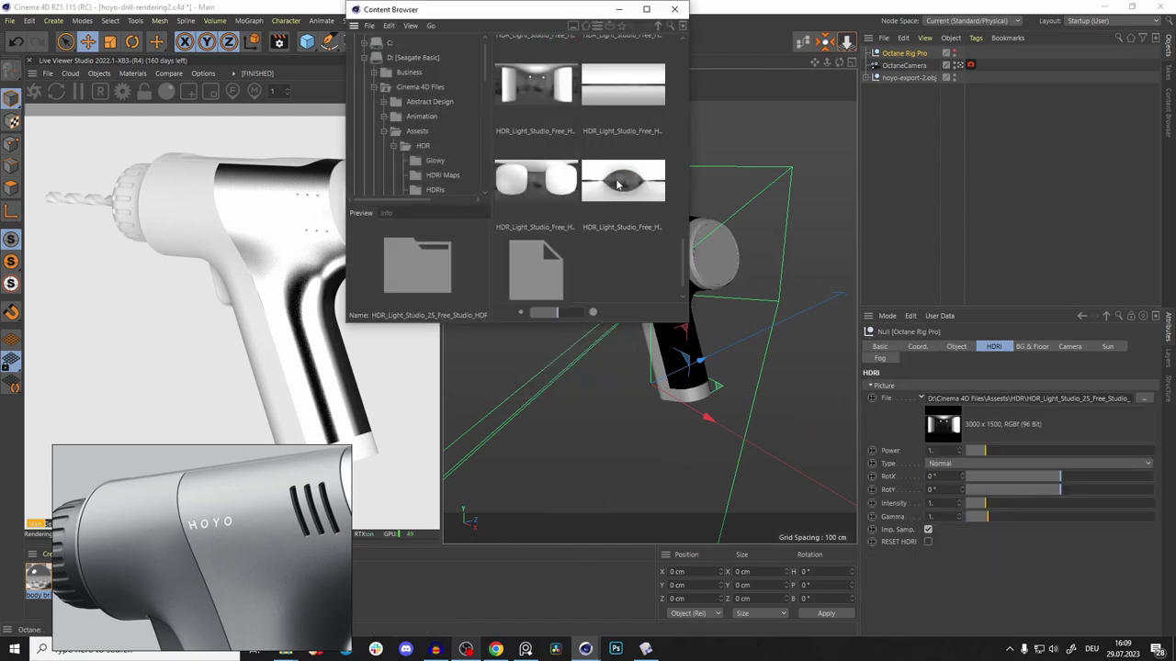
pyautogui.moveTo(555, 178); pyautogui.dragTo(942, 423)
pyautogui.click(684, 379)
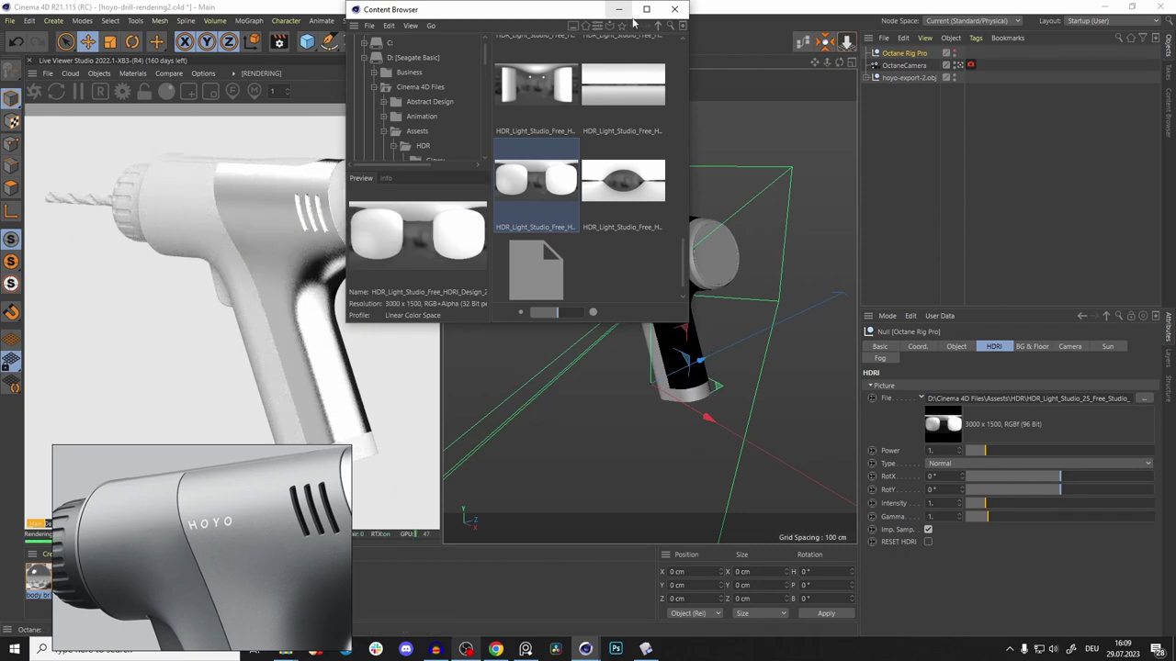
pyautogui.click(618, 9)
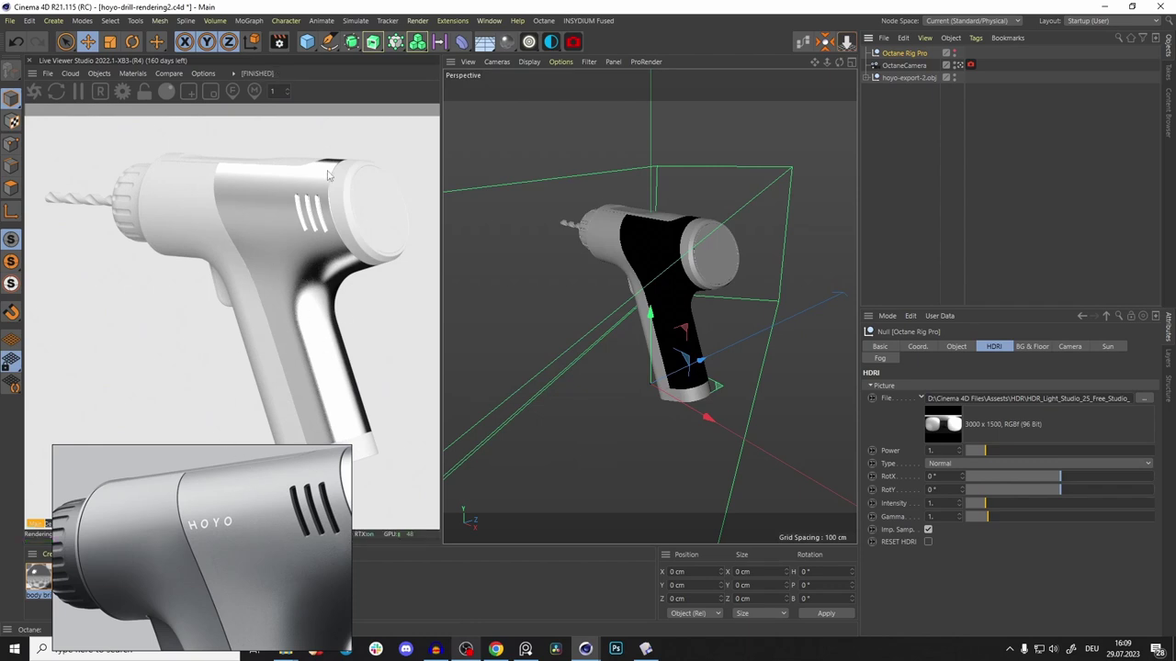
# Examine a close-up render region where the handle meets the rear body, with the resolution locked, and reopen the Octane Node Editor
pyautogui.click(144, 91)
pyautogui.click(188, 92)
pyautogui.moveTo(192, 156); pyautogui.dragTo(363, 384)
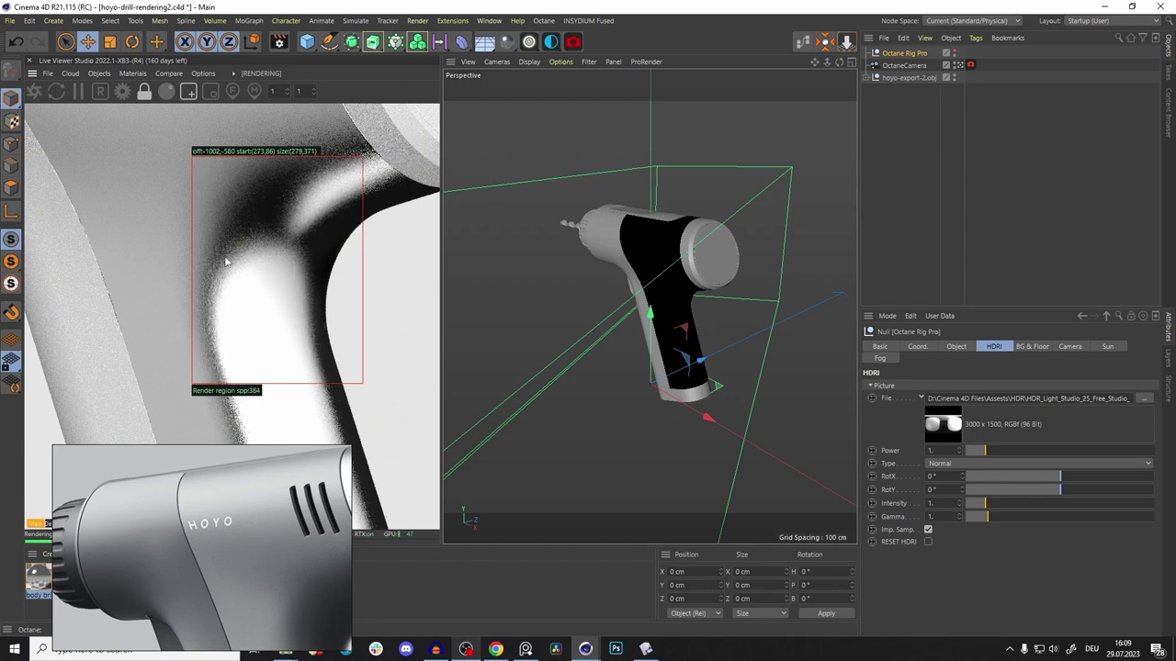
pyautogui.click(802, 43)
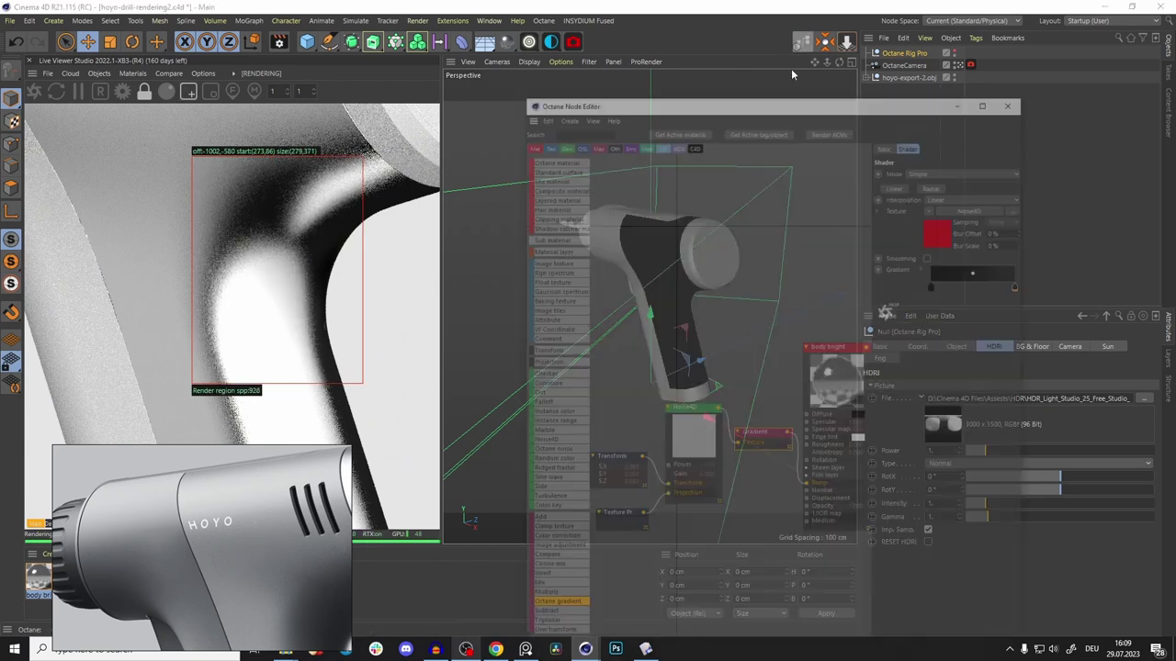
# Set the body bright material's roughness float to about 0.23 and readjust the brightness of its bump gradient's end knot
pyautogui.click(836, 324)
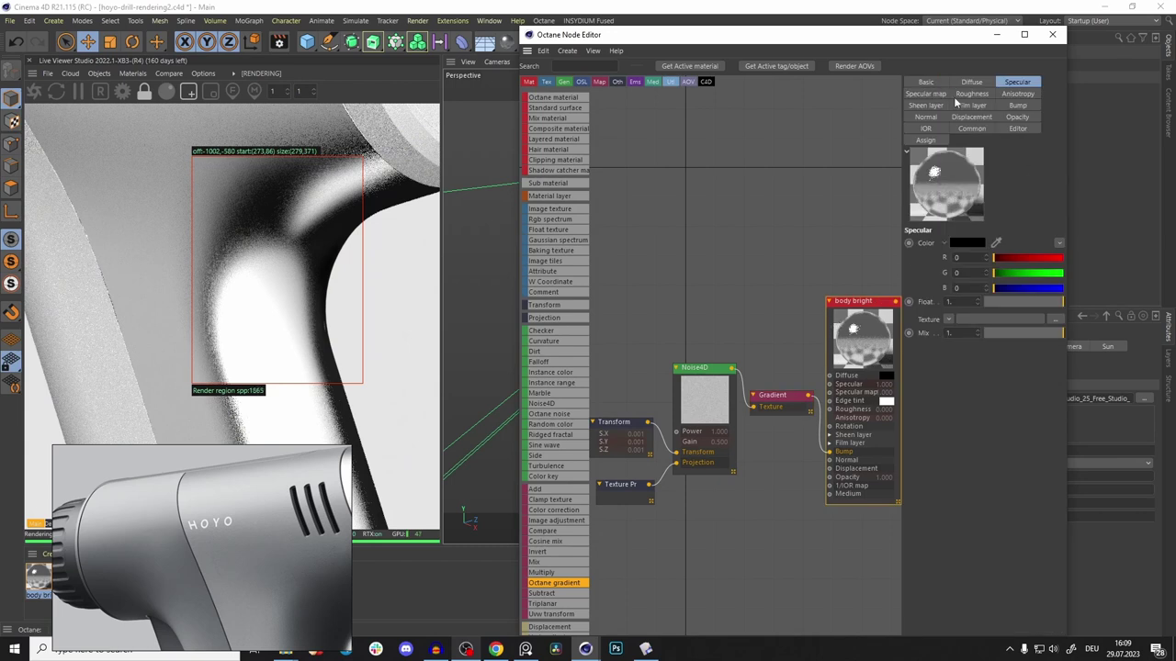
pyautogui.click(966, 95)
pyautogui.click(1001, 301)
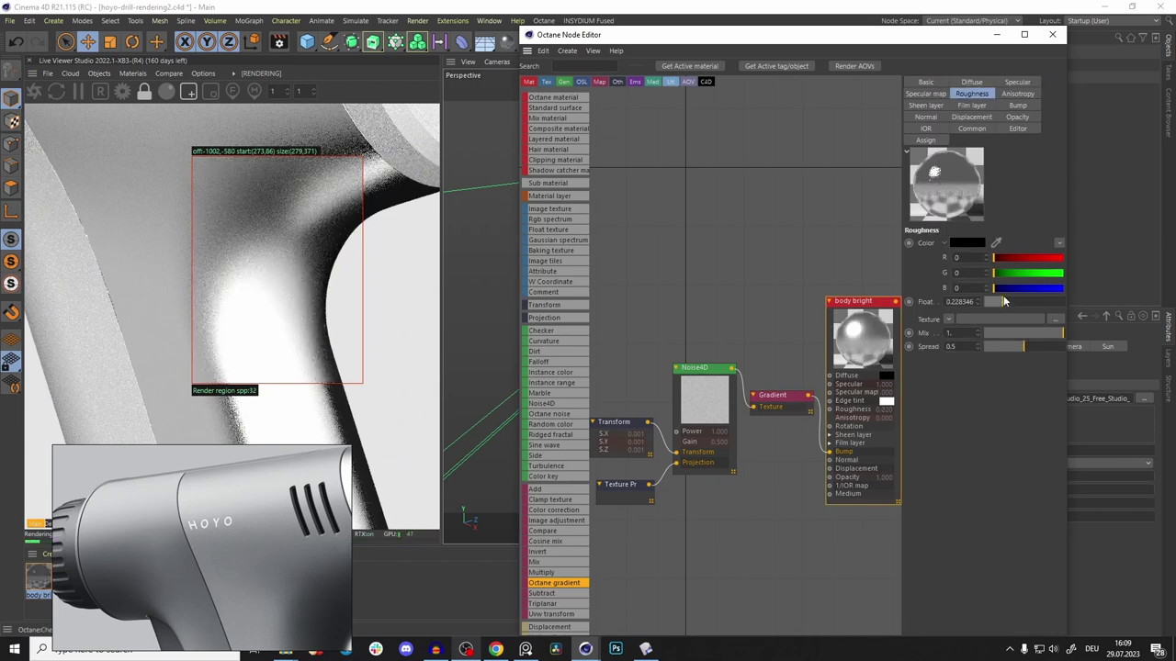
pyautogui.doubleClick(1061, 236)
pyautogui.click(1029, 295)
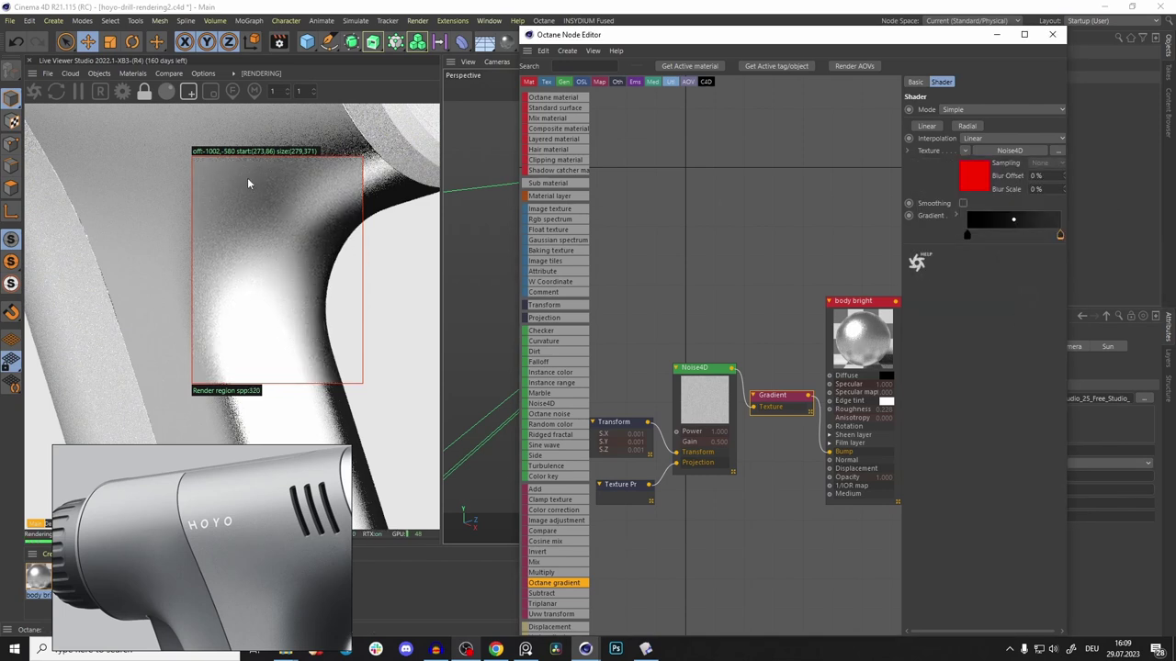
# Examine the body grain in a render region near the rear vents, then turn off the region and unlock the resolution
pyautogui.click(189, 93)
pyautogui.moveTo(192, 180); pyautogui.dragTo(328, 365, button='middle')
pyautogui.moveTo(237, 156); pyautogui.dragTo(267, 235, button='middle')
pyautogui.keyDown('alt'); pyautogui.moveTo(267, 236); pyautogui.dragTo(281, 196); pyautogui.keyUp('alt')
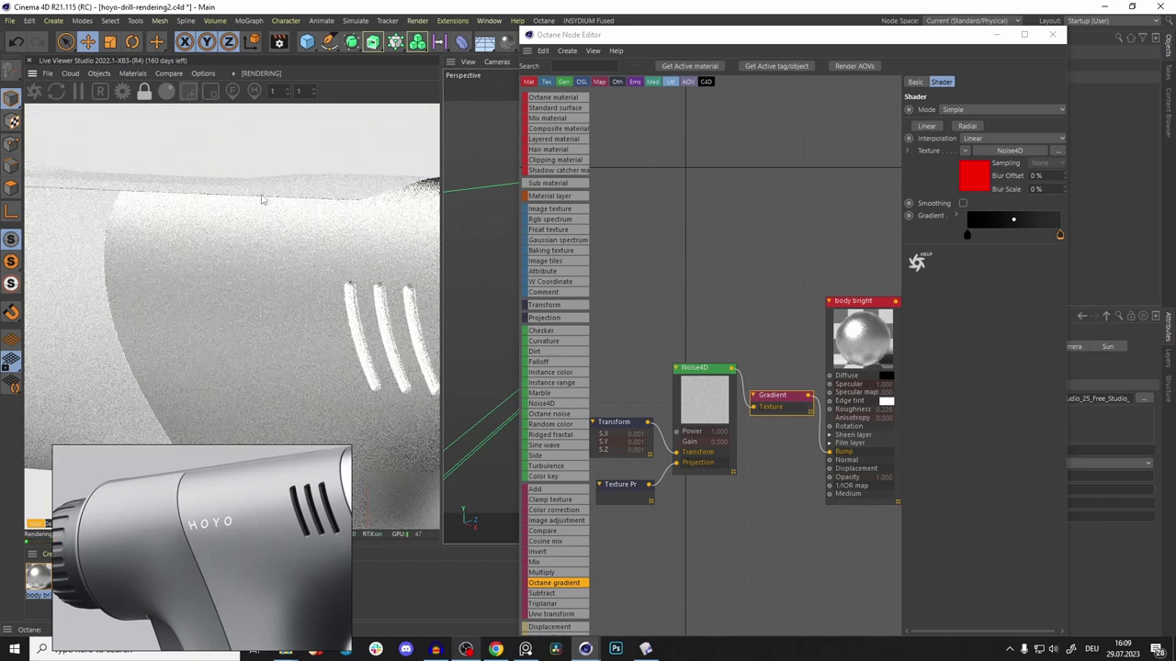
pyautogui.moveTo(262, 199); pyautogui.dragTo(125, 186, button='middle')
pyautogui.click(189, 93)
pyautogui.moveTo(220, 160); pyautogui.dragTo(408, 297)
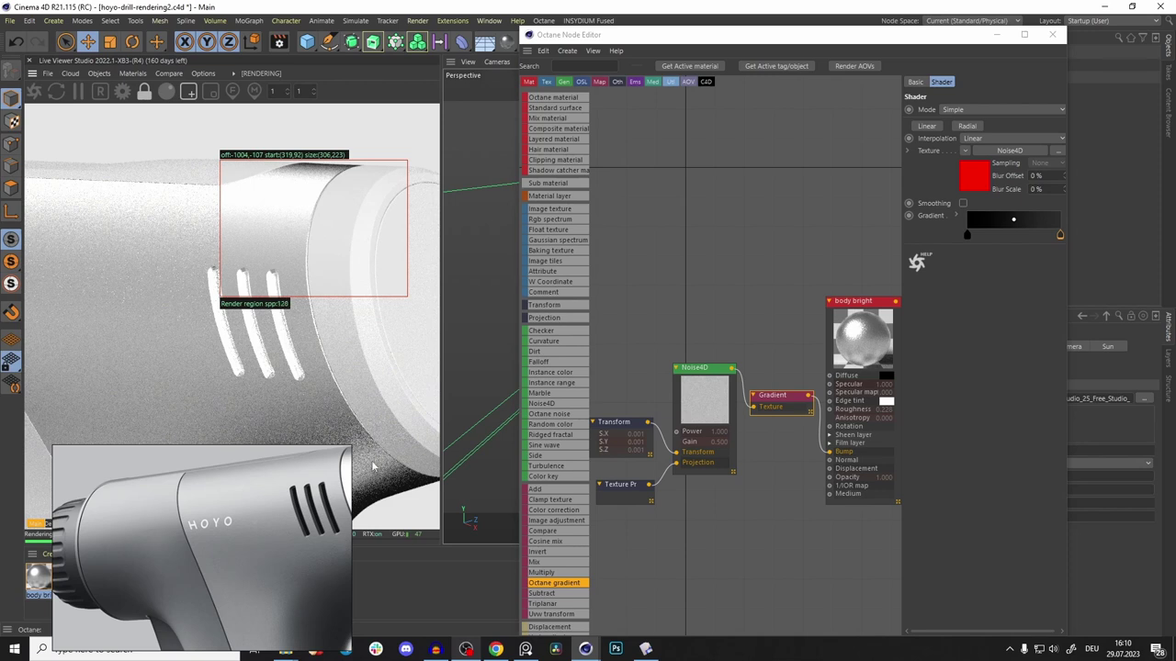
pyautogui.click(188, 92)
pyautogui.click(144, 93)
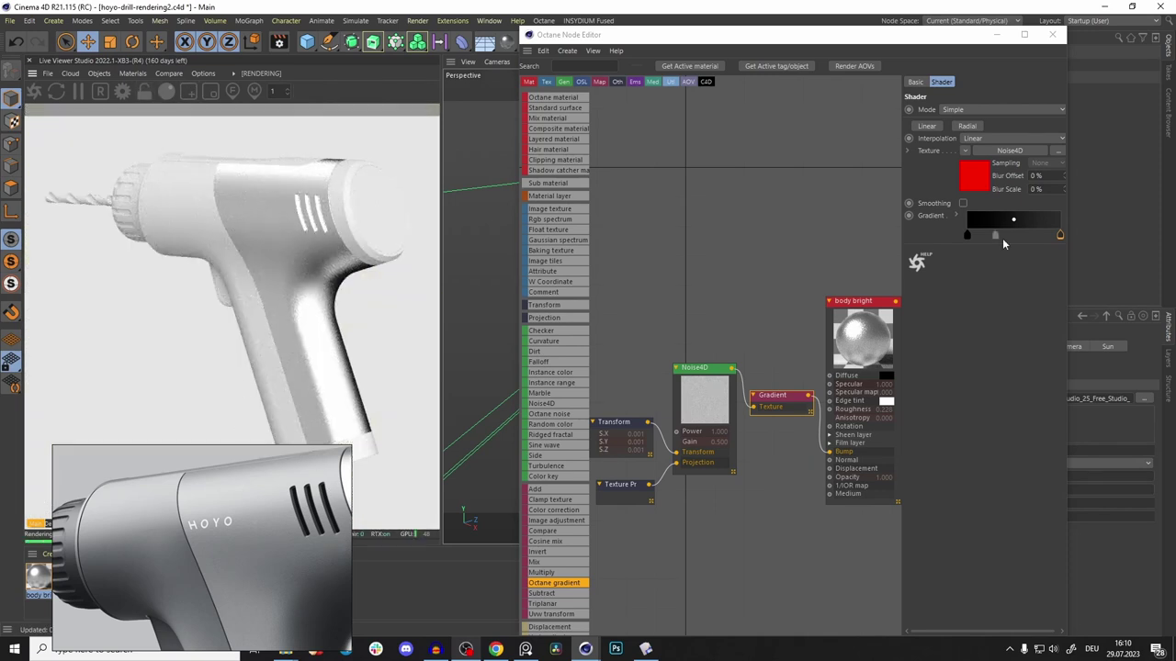
# Set the body bright material's roughness to about 0.31 and its specular to about 0.73, then close the Octane Node Editor
pyautogui.click(861, 338)
pyautogui.moveTo(1005, 302); pyautogui.dragTo(1009, 301)
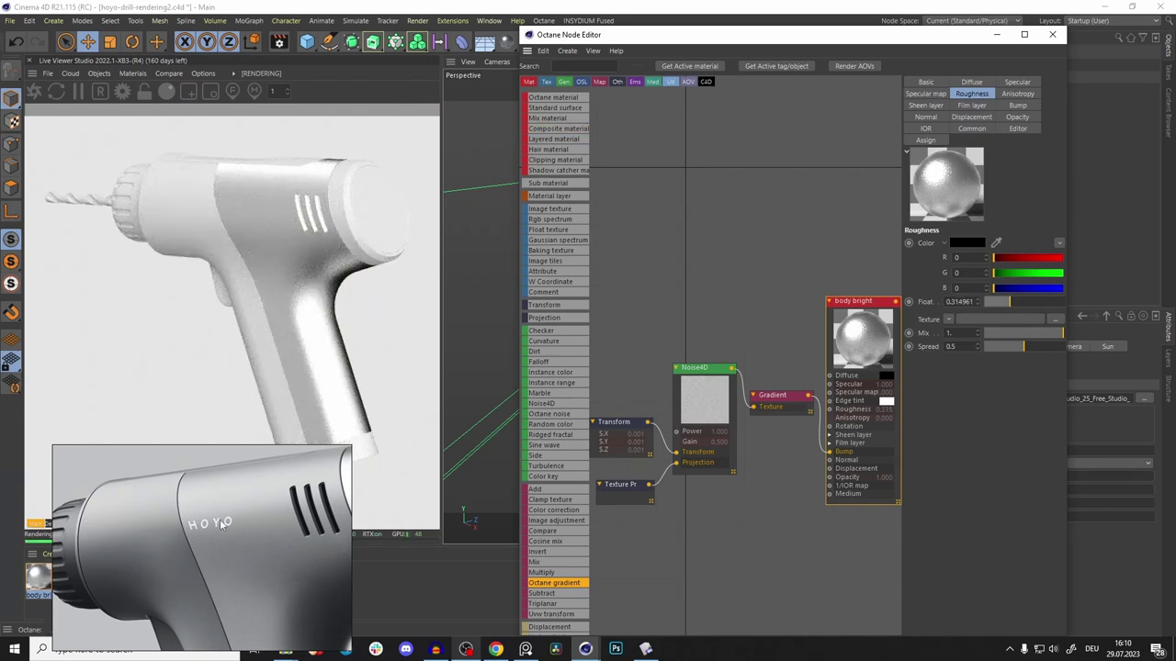
pyautogui.click(1018, 82)
pyautogui.moveTo(1029, 302)
pyautogui.mouseDown()
pyautogui.moveTo(1019, 306)
pyautogui.moveTo(1040, 303)
pyautogui.mouseUp()
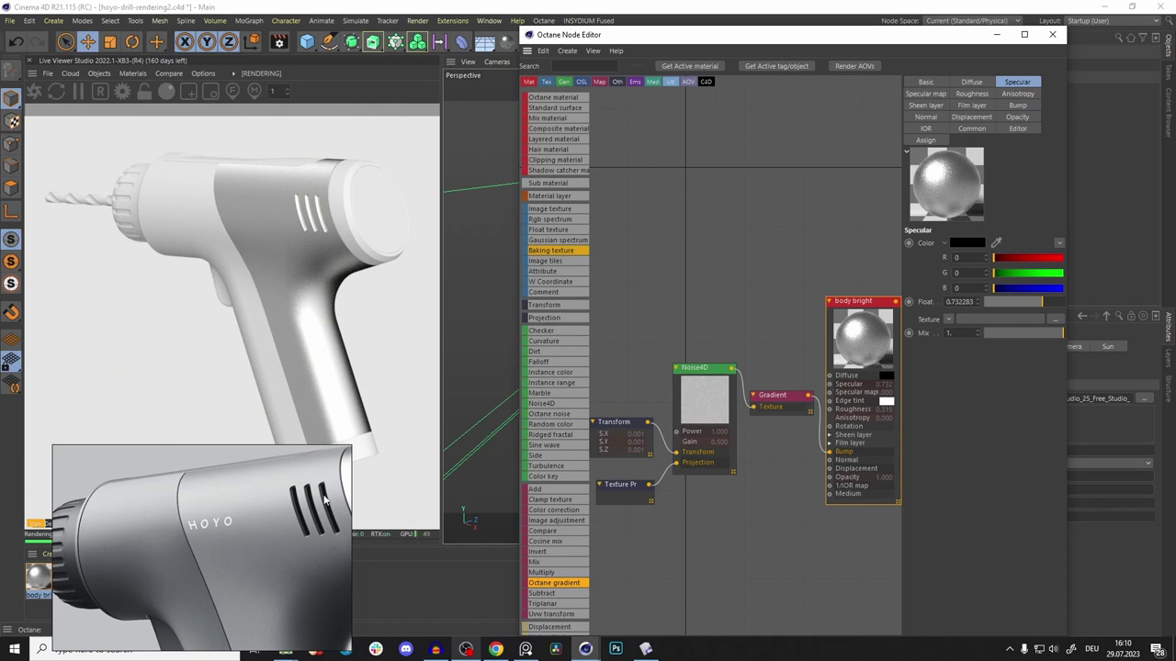
pyautogui.click(1052, 34)
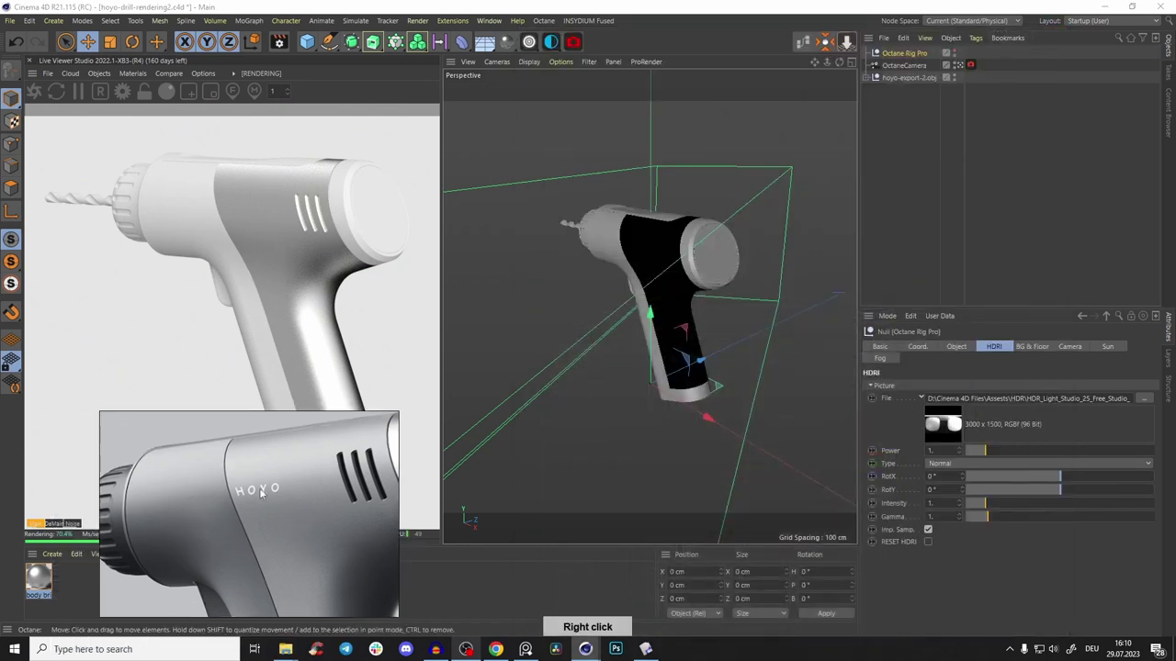
# Duplicate the body bright material, rename the copy "dark body", and apply it to the drill body's front section
pyautogui.click(105, 613)
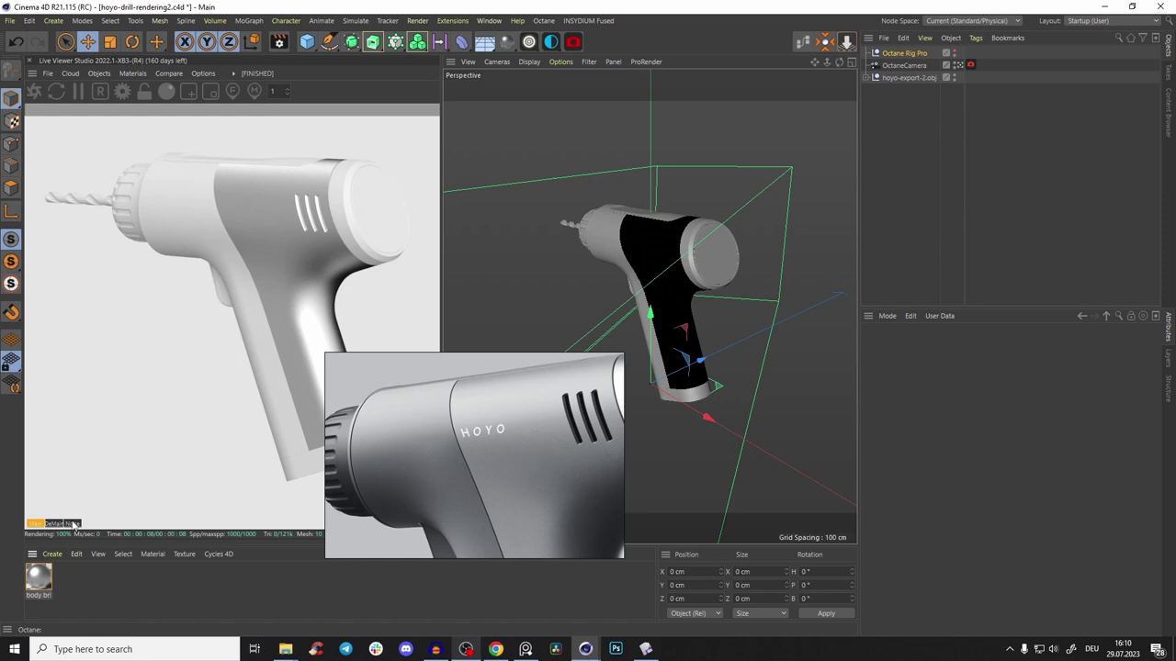
pyautogui.keyDown('ctrl'); pyautogui.moveTo(40, 582); pyautogui.dragTo(79, 592); pyautogui.keyUp('ctrl')
pyautogui.click(96, 603)
pyautogui.click(67, 597)
pyautogui.doubleClick(67, 595)
pyautogui.write('dark body')
pyautogui.press('Return')
pyautogui.moveTo(184, 308); pyautogui.dragTo(186, 217)
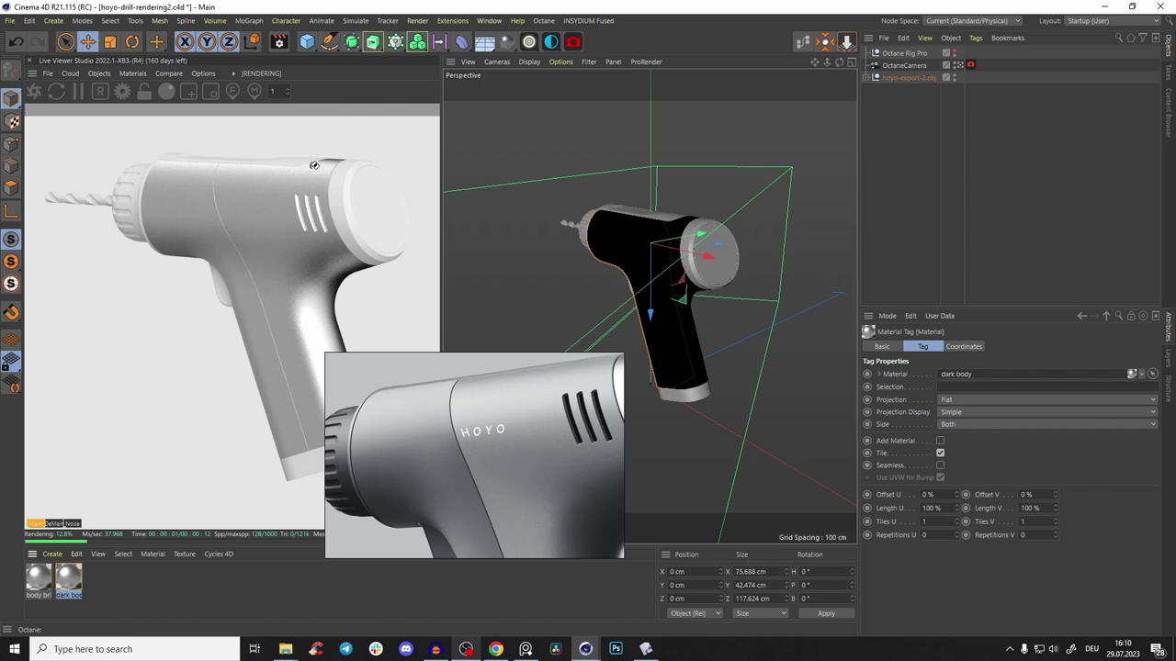
# Lower the dark body material's specular float to about 0.41 in the Octane Node Editor and close the editor
pyautogui.doubleClick(77, 586)
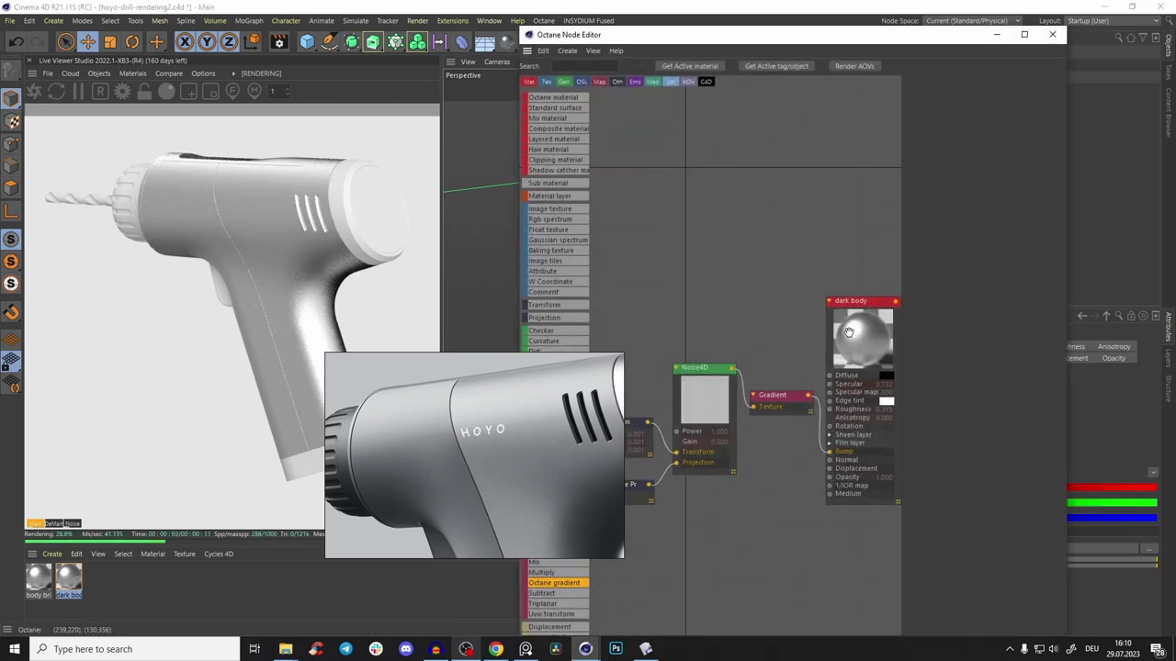
pyautogui.click(848, 332)
pyautogui.click(1017, 301)
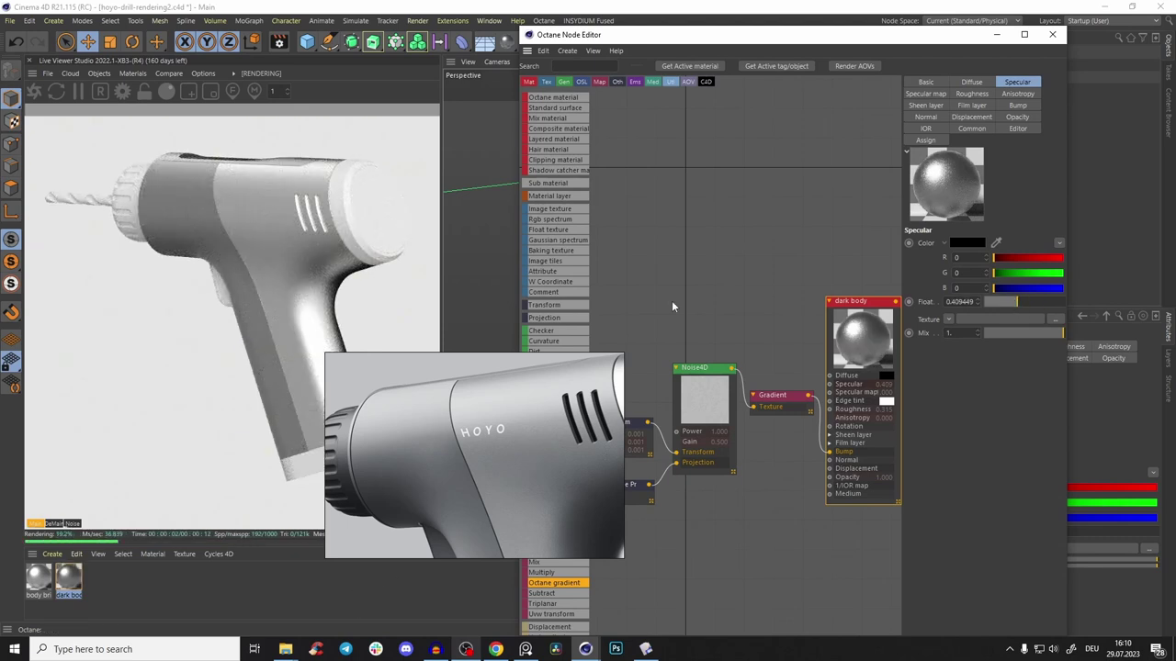
pyautogui.click(1052, 34)
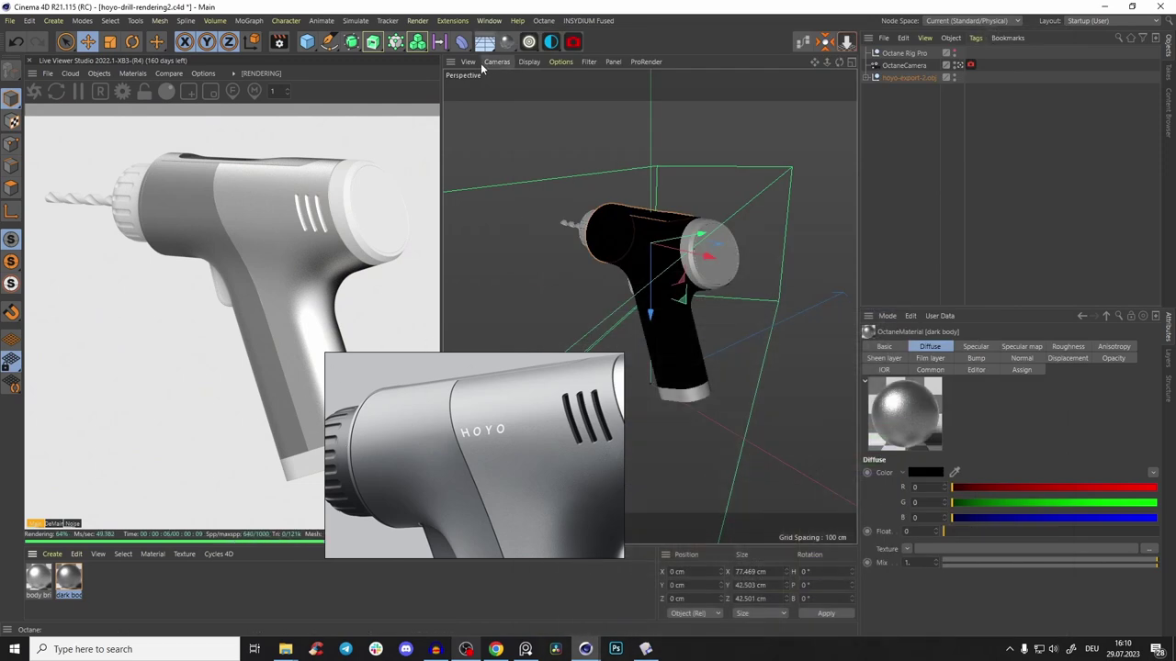
# Create an Octane Metallic material and apply it to the drill's chuck and trigger
pyautogui.click(506, 41)
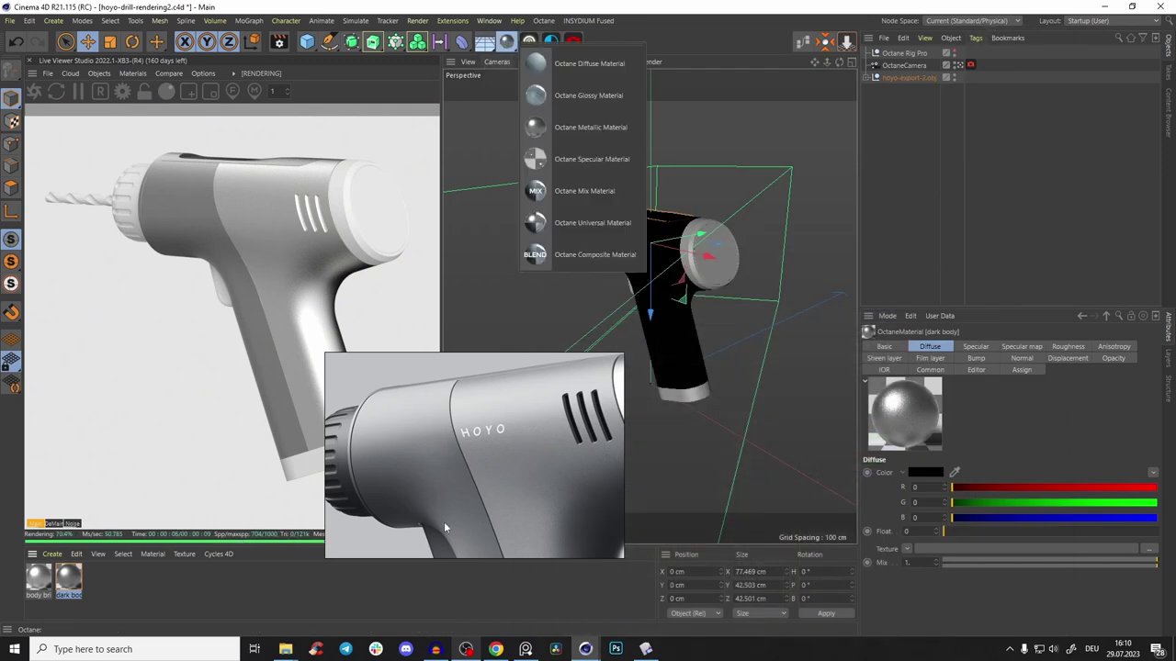
pyautogui.click(597, 132)
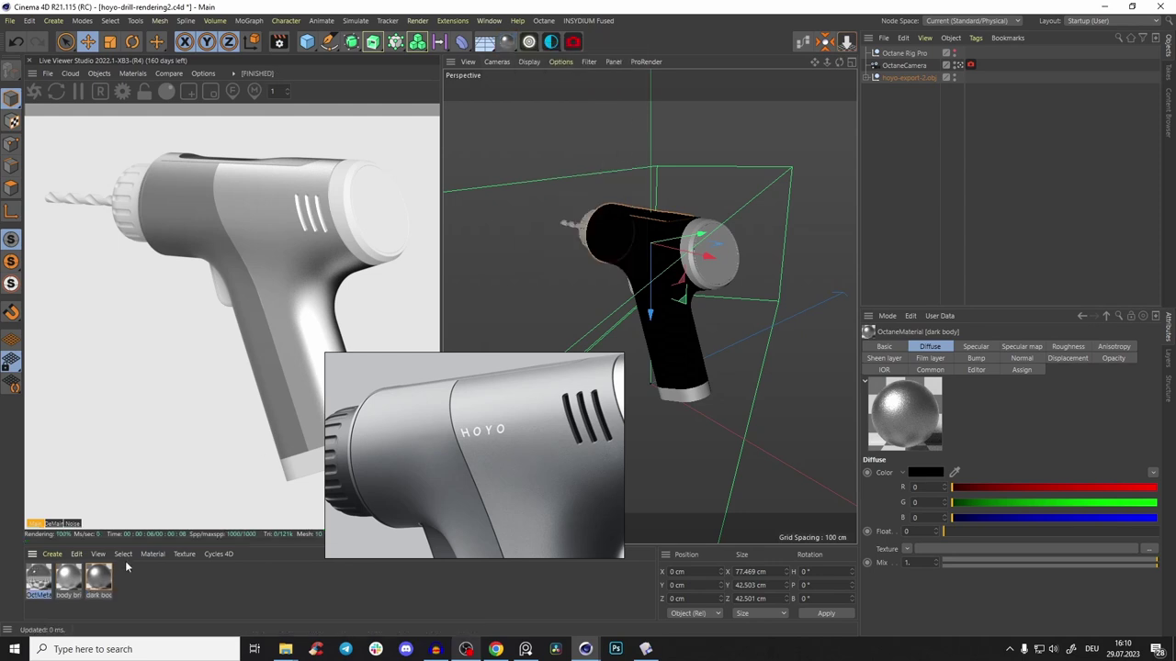
pyautogui.click(99, 619)
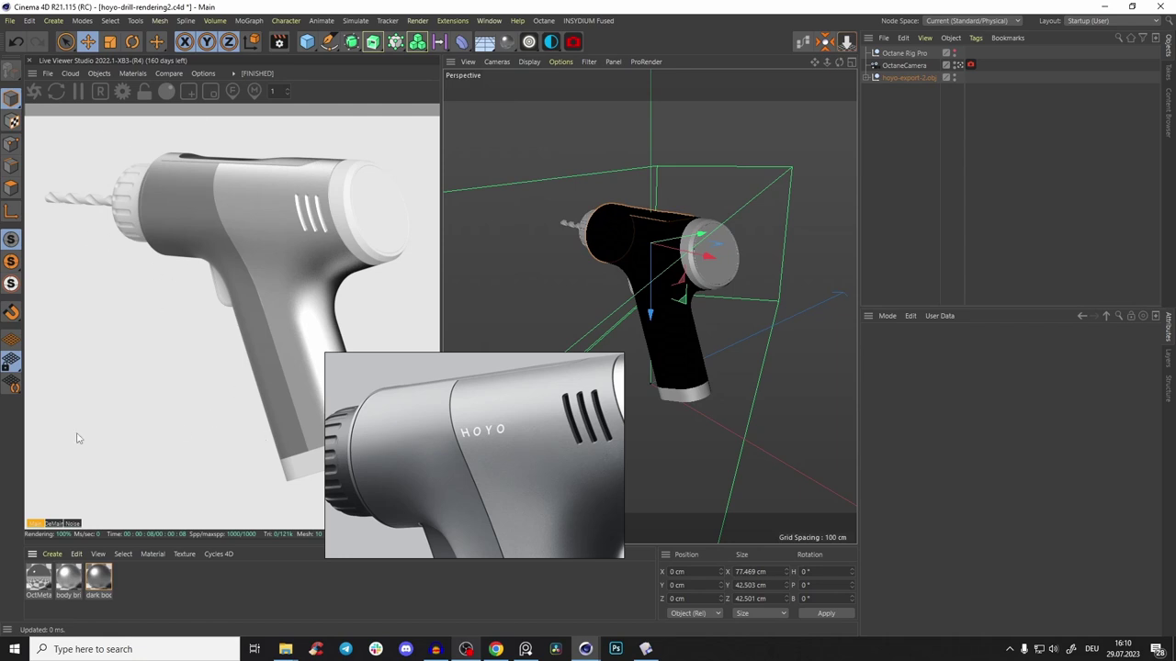
pyautogui.moveTo(38, 574); pyautogui.dragTo(642, 276)
pyautogui.scroll(2, 642, 276)
pyautogui.scroll(4, 642, 277)
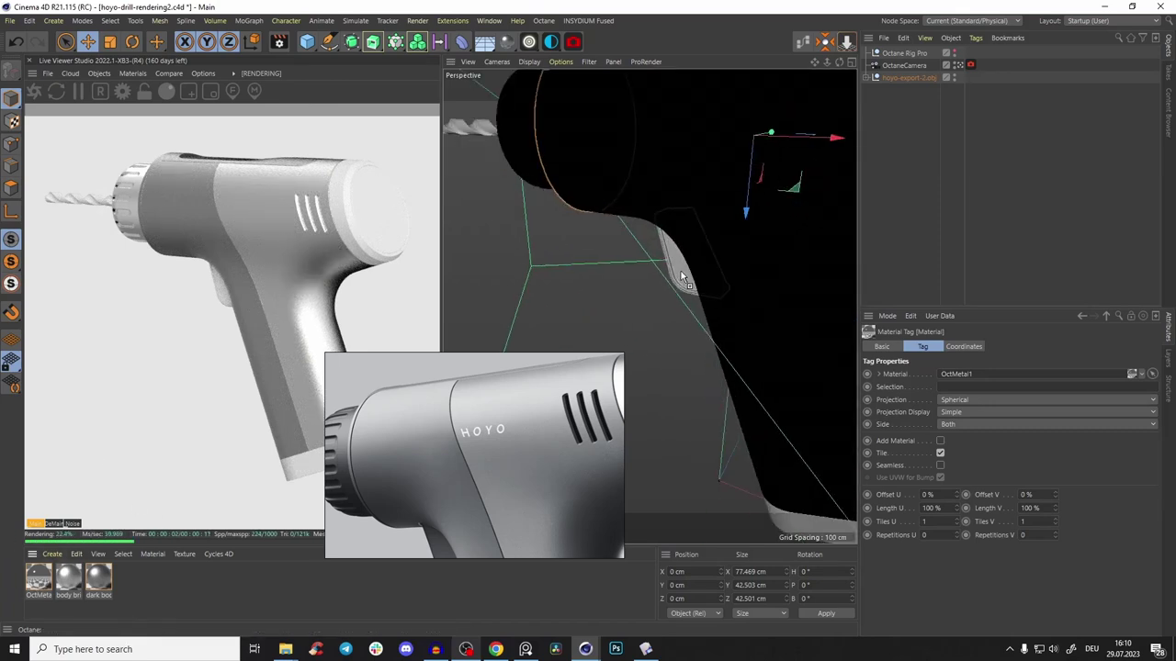
# Open the OctMetal1 material in the Octane Node Editor and connect an Octane noise to its bump input
pyautogui.click(42, 584)
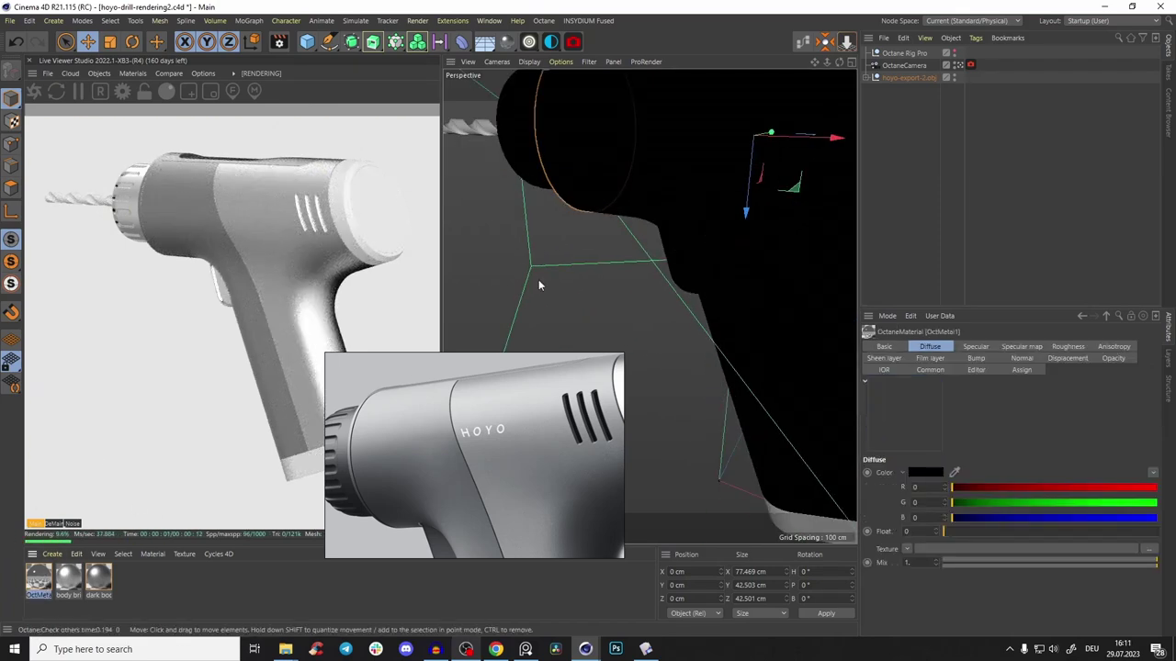
pyautogui.click(802, 41)
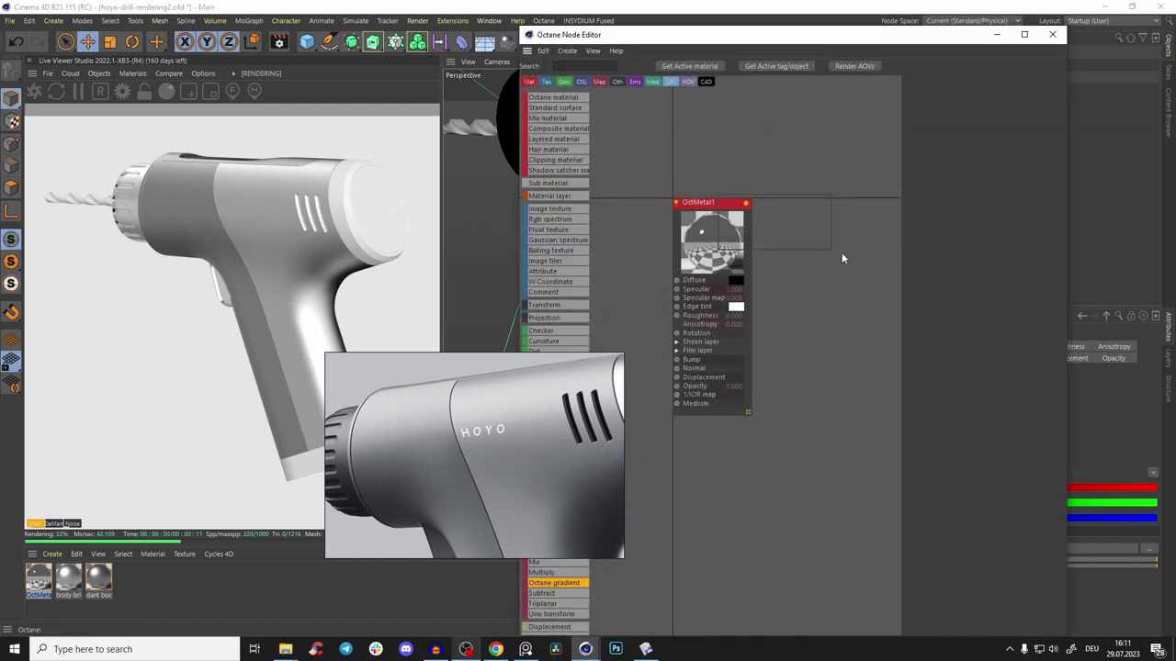
pyautogui.click(734, 256)
pyautogui.moveTo(734, 256); pyautogui.dragTo(859, 326)
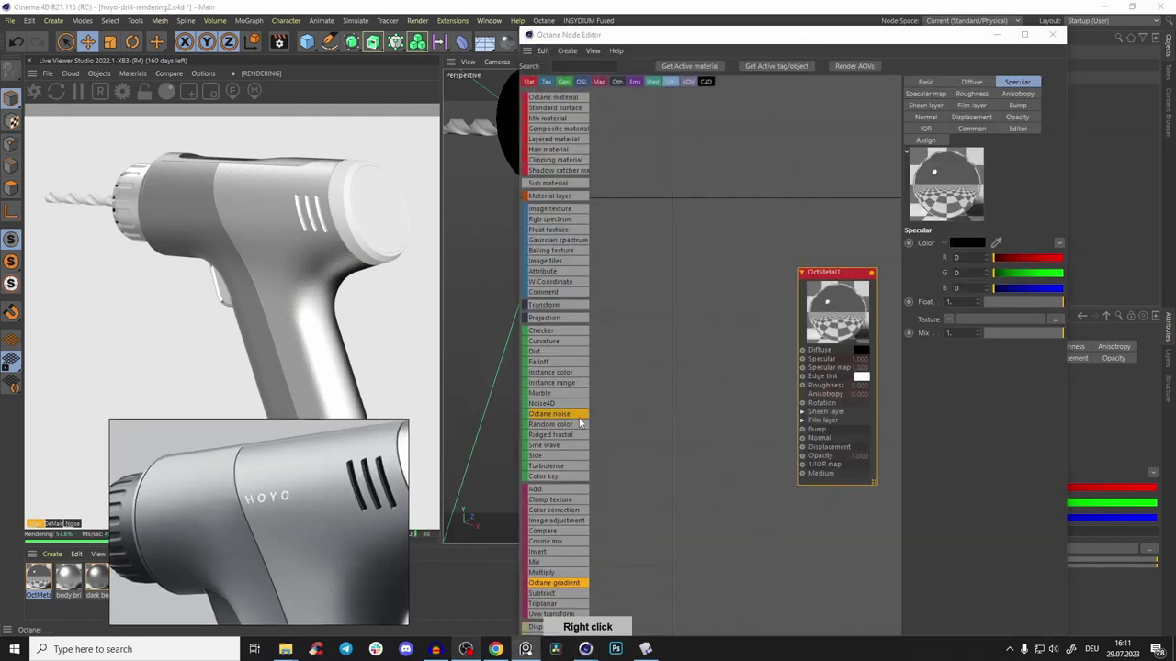
pyautogui.moveTo(549, 413); pyautogui.dragTo(682, 427)
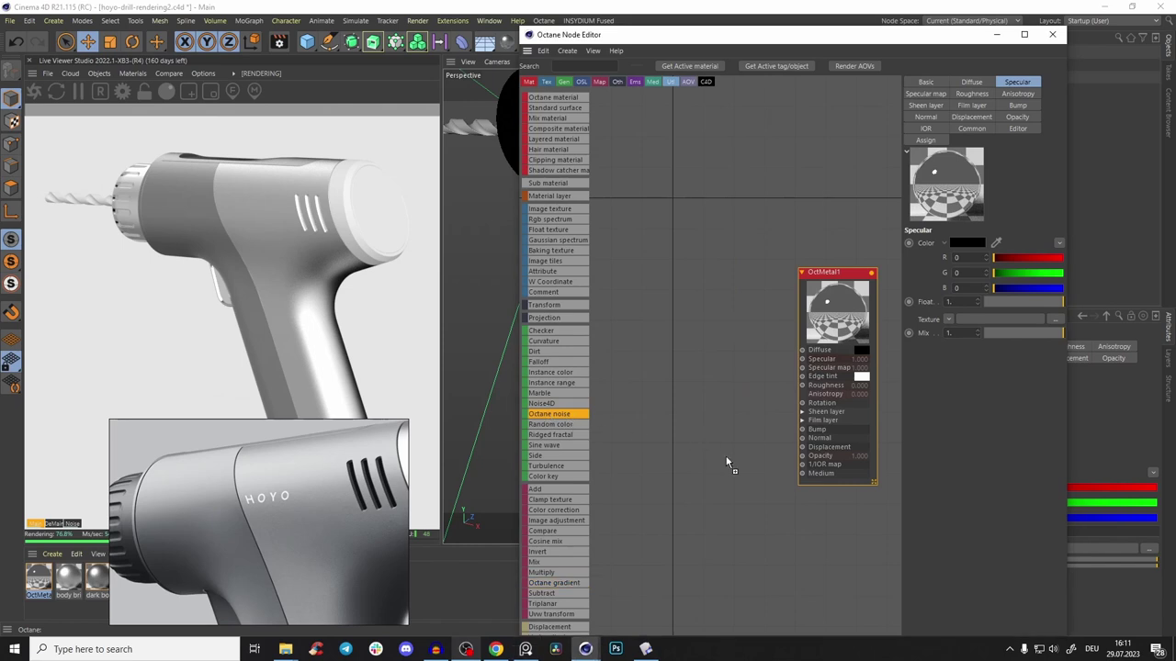
pyautogui.moveTo(805, 431); pyautogui.dragTo(715, 374)
# Solo the Noise node and frame the chuck close up in the Live Viewer with the resolution locked
pyautogui.rightClick(706, 433)
pyautogui.click(743, 440)
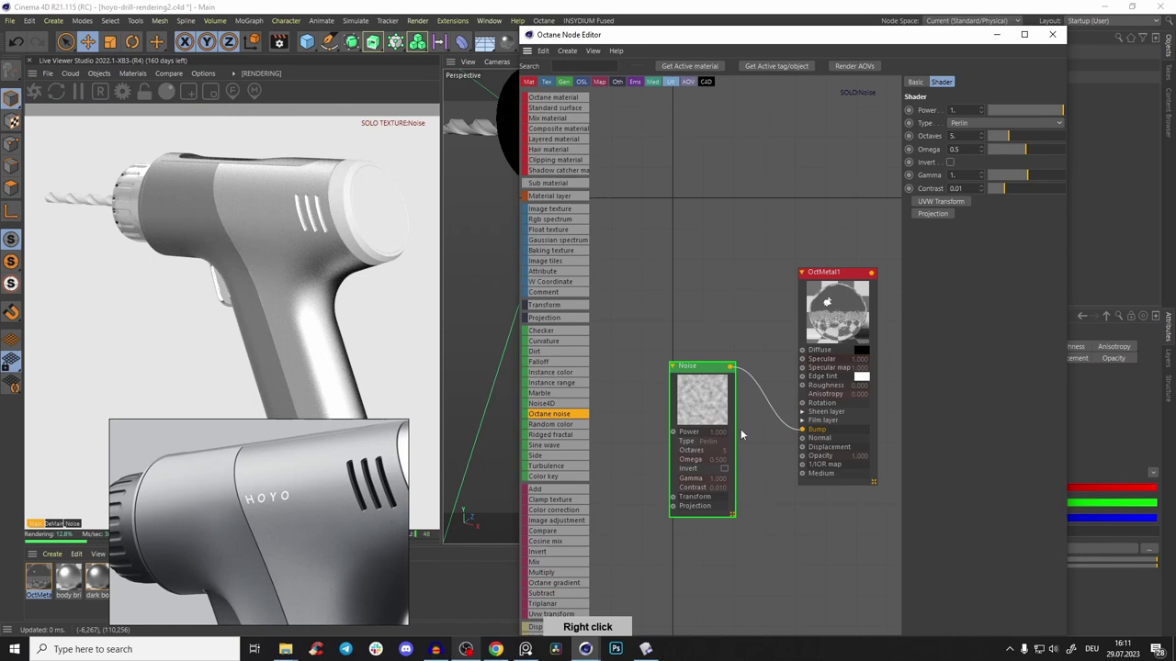
pyautogui.click(148, 93)
pyautogui.scroll(4, 212, 289)
pyautogui.moveTo(197, 192); pyautogui.dragTo(292, 284, button='middle')
pyautogui.moveTo(291, 288); pyautogui.dragTo(207, 204)
# Add Transform and Texture Projection nodes to the Noise node and set the texture projection to Box
pyautogui.click(733, 438)
pyautogui.doubleClick(756, 430)
pyautogui.moveTo(717, 448); pyautogui.dragTo(682, 405)
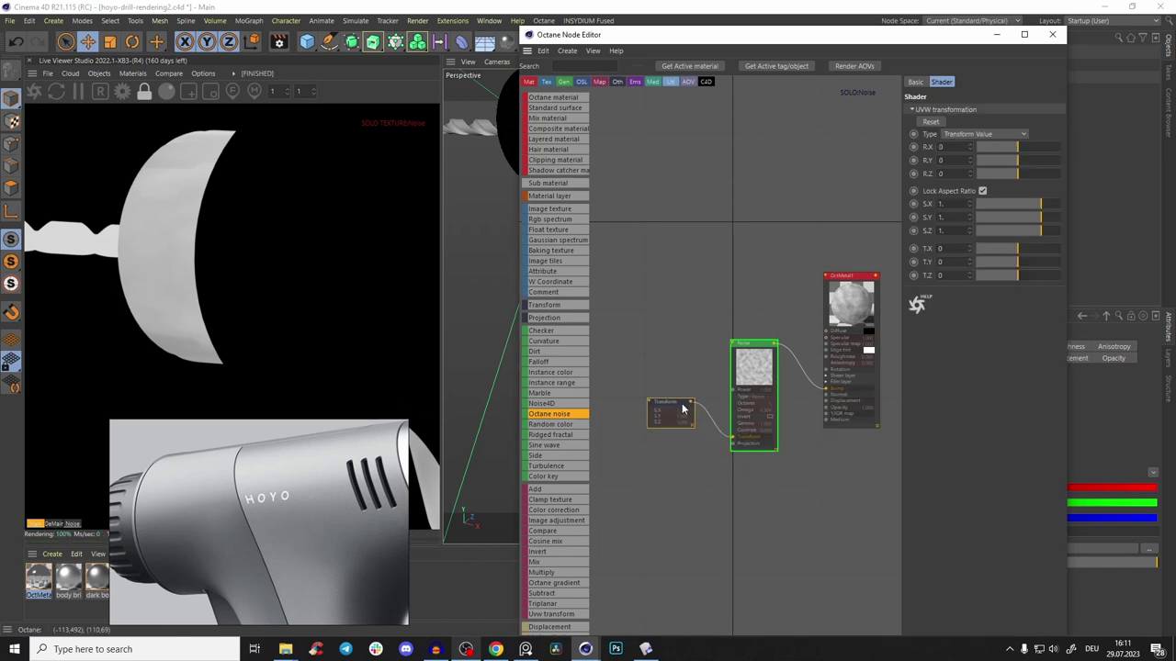
pyautogui.moveTo(758, 449); pyautogui.dragTo(720, 456)
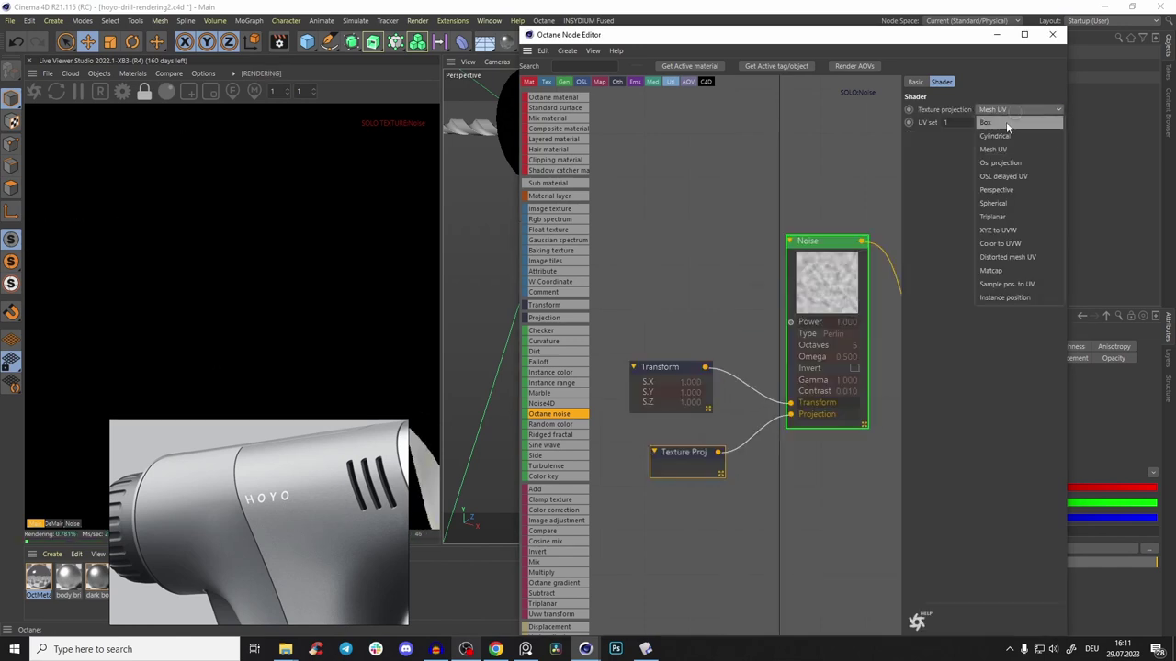
pyautogui.click(1005, 123)
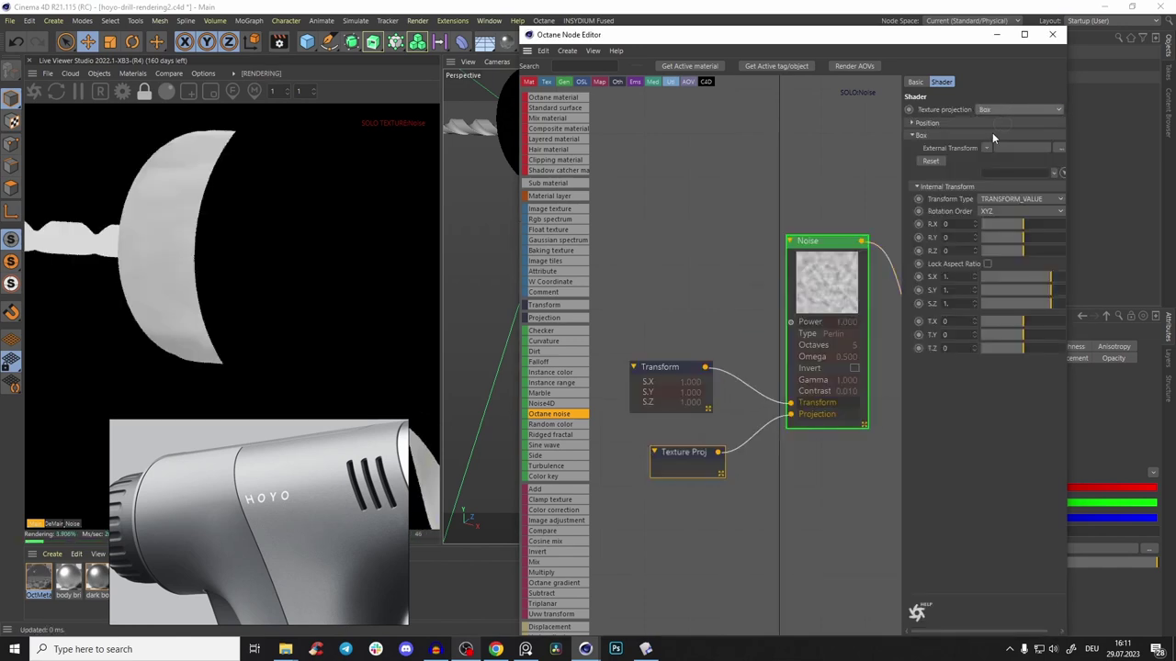
# Scale the noise uniformly to about 0.028 in its Transform node, then unlock the resolution and restart the full drill render
pyautogui.click(658, 370)
pyautogui.moveTo(1019, 205); pyautogui.dragTo(1007, 207)
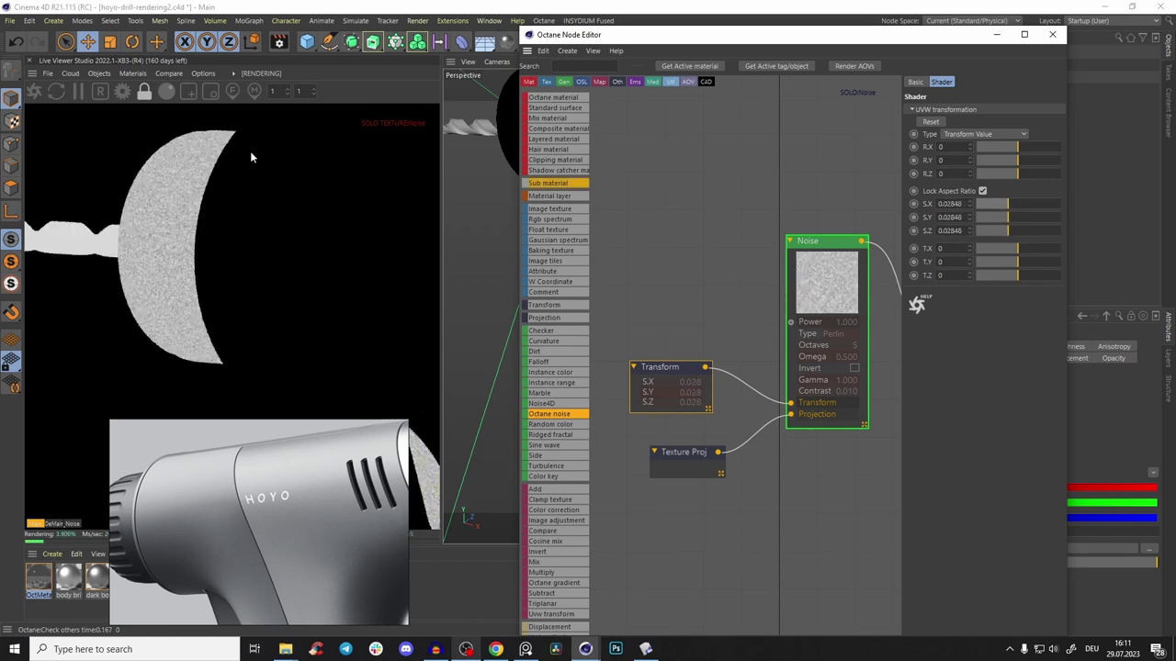
pyautogui.click(144, 91)
pyautogui.click(36, 93)
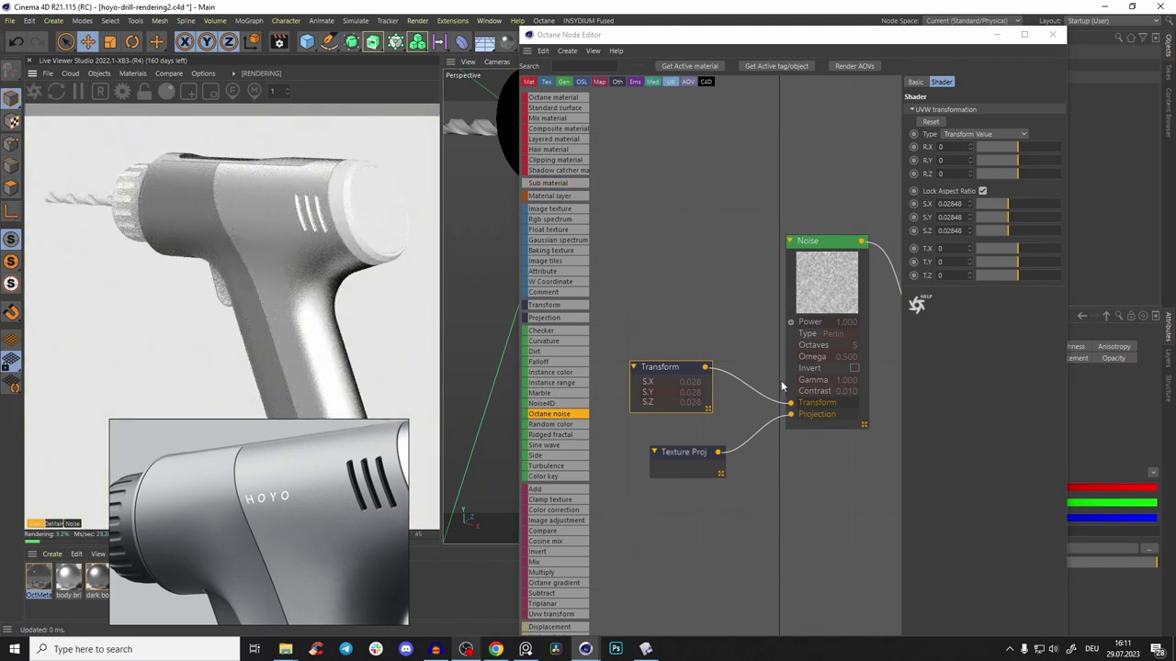
# Insert an Octane gradient between the Noise node and OctMetal1's bump input, and darken its white end knot to nearly black
pyautogui.click(834, 264)
pyautogui.scroll(-3, 830, 206)
pyautogui.moveTo(830, 206); pyautogui.dragTo(737, 216, button='middle')
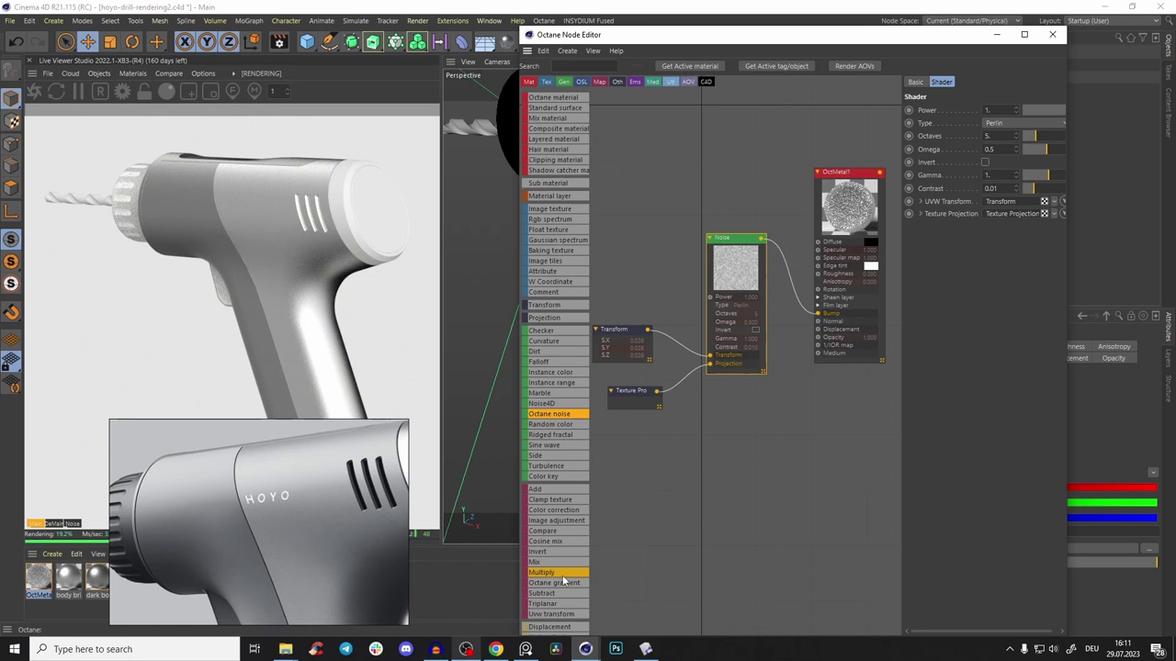
pyautogui.moveTo(562, 572); pyautogui.dragTo(636, 539)
pyautogui.moveTo(554, 583); pyautogui.dragTo(772, 294)
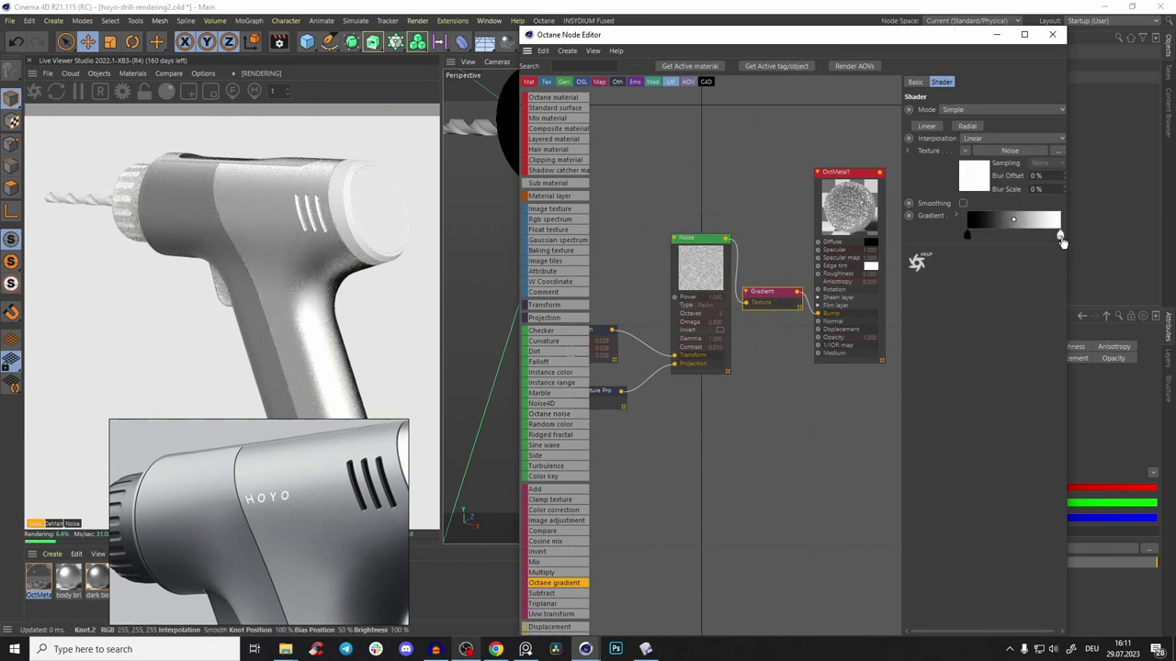
pyautogui.doubleClick(1061, 237)
pyautogui.click(998, 278)
pyautogui.click(1024, 295)
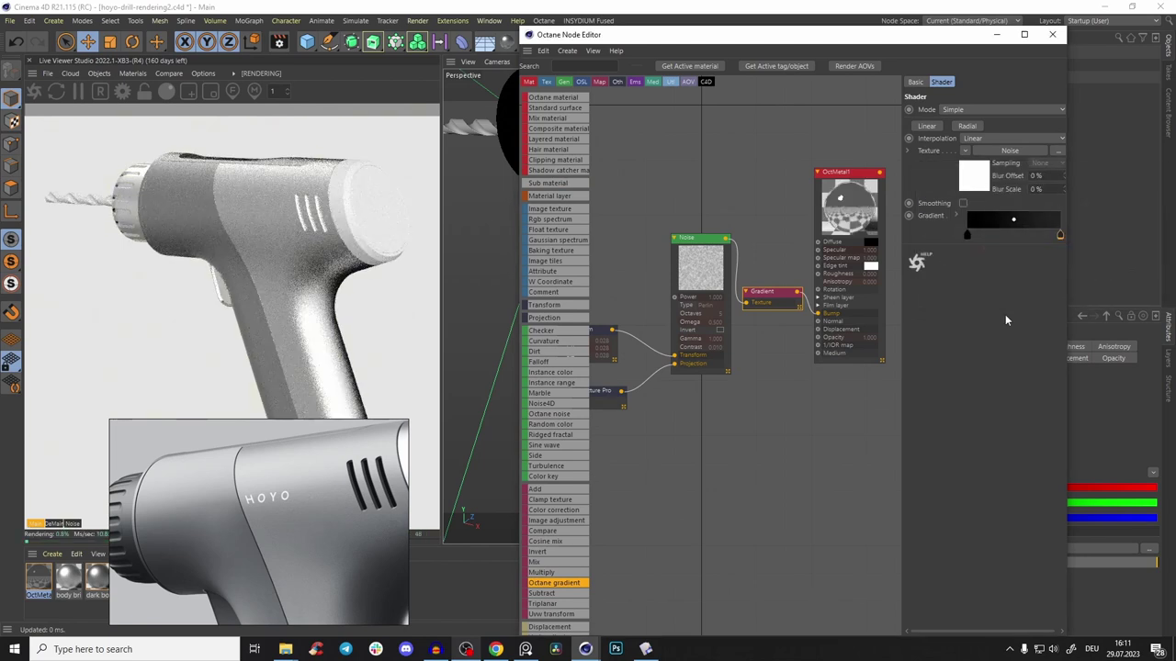
# Set the OctMetal1 material's specular float to about 0.22, then open its bump gradient's settings
pyautogui.click(826, 196)
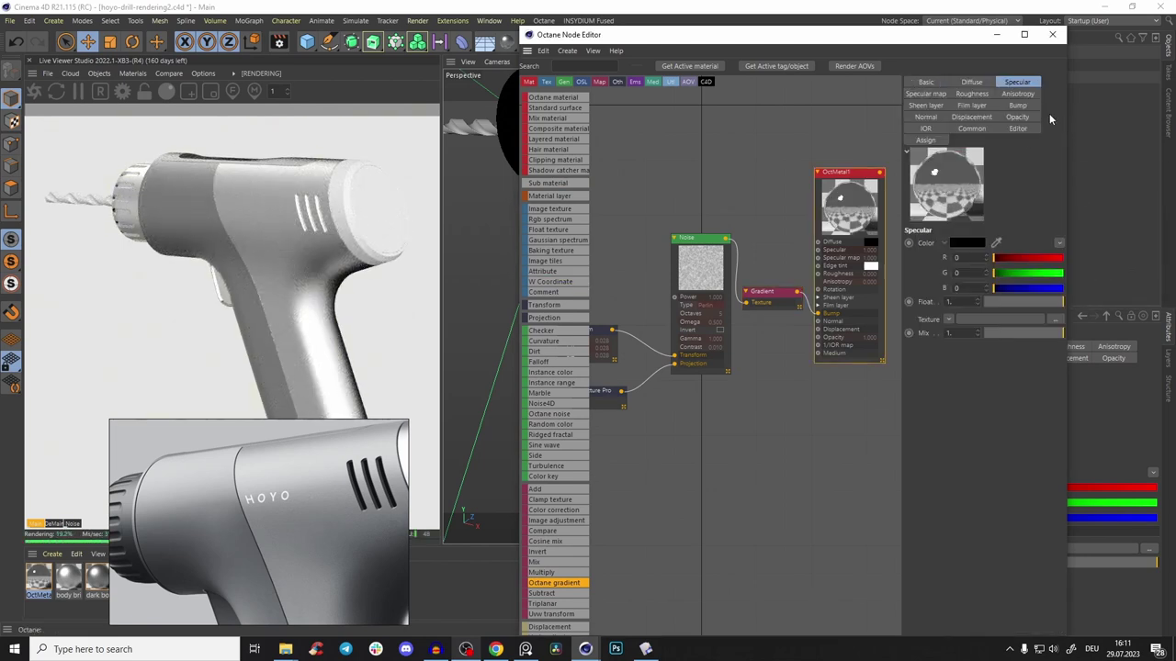
pyautogui.click(1000, 301)
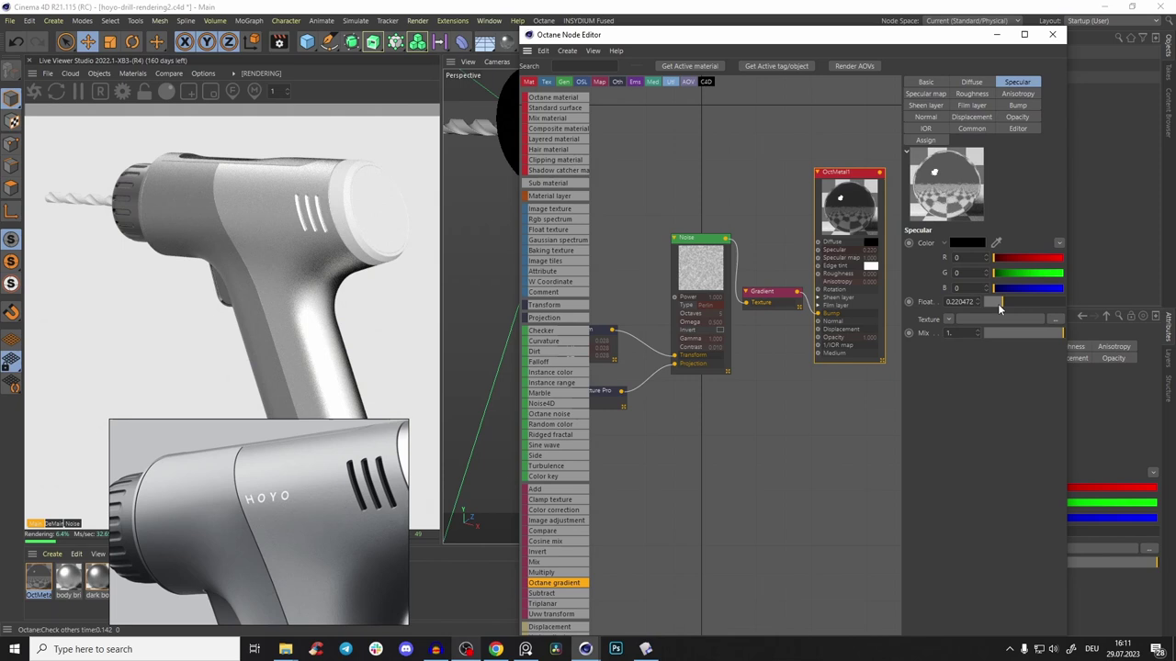
pyautogui.click(971, 94)
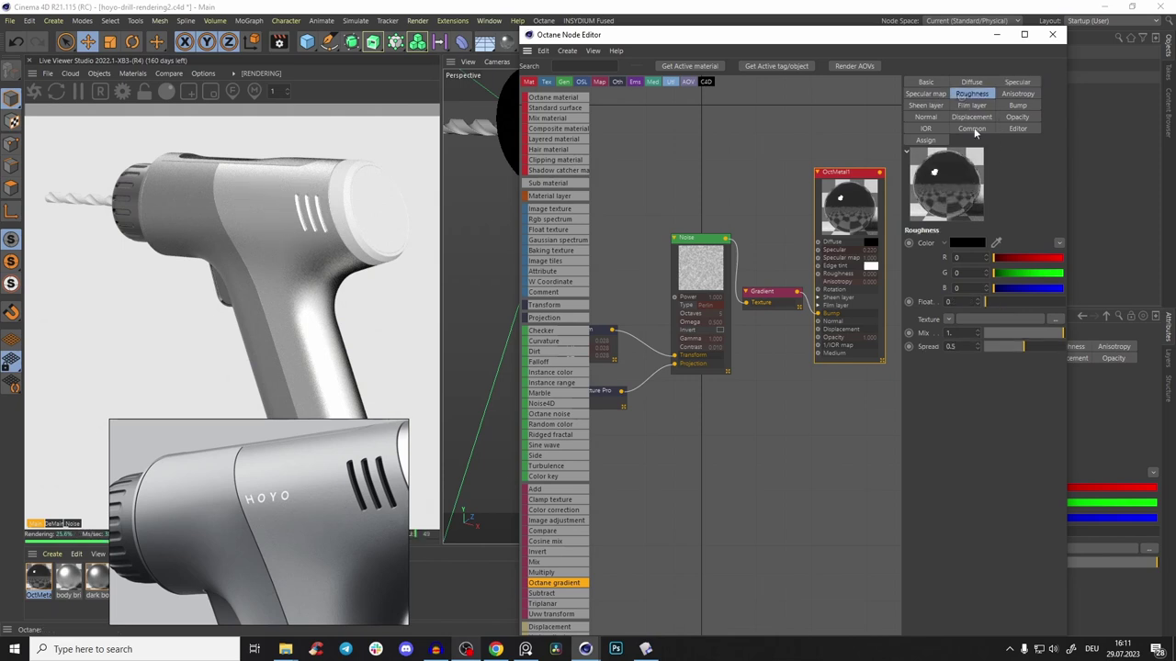
pyautogui.click(759, 292)
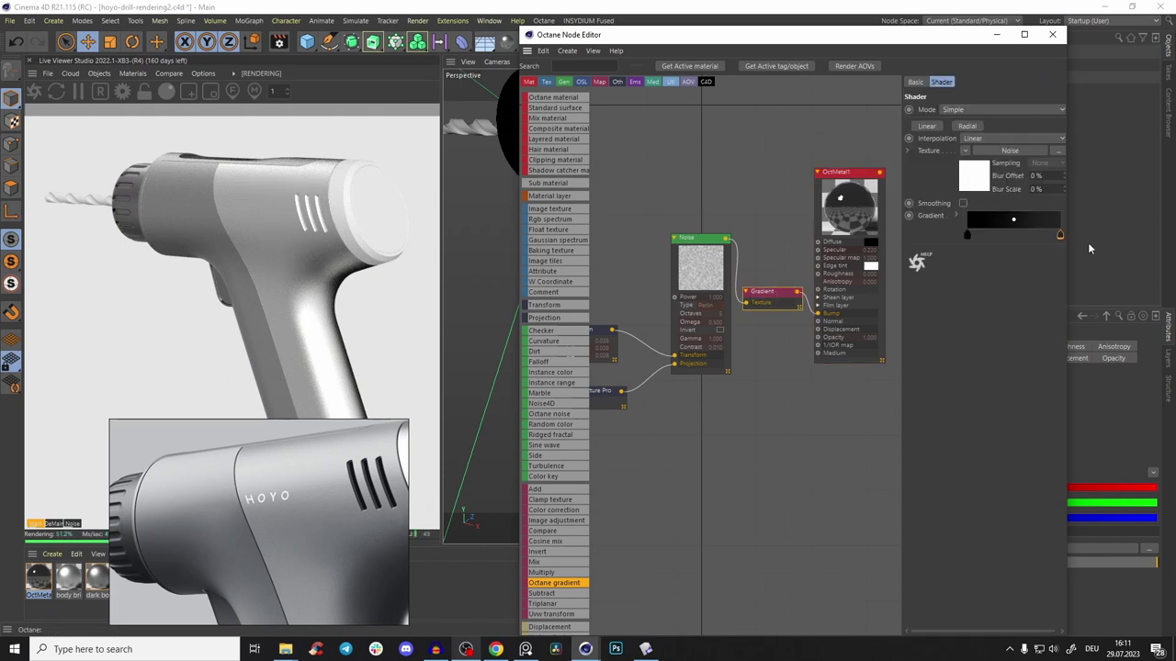
# Lighten the dark end knot of OctMetal1's bump gradient slightly and confirm the colour
pyautogui.doubleClick(1061, 238)
pyautogui.moveTo(998, 280); pyautogui.dragTo(1009, 280)
pyautogui.click(1022, 299)
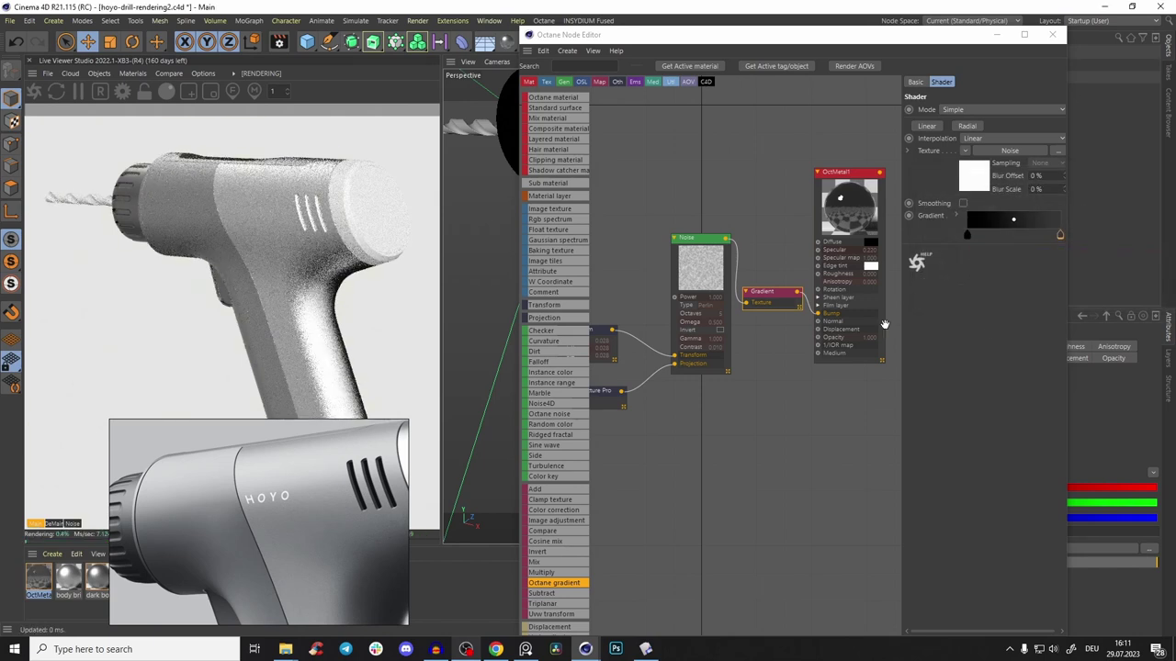
# Set the OctMetal1 material's specular map metallic value to about 0.82
pyautogui.click(847, 174)
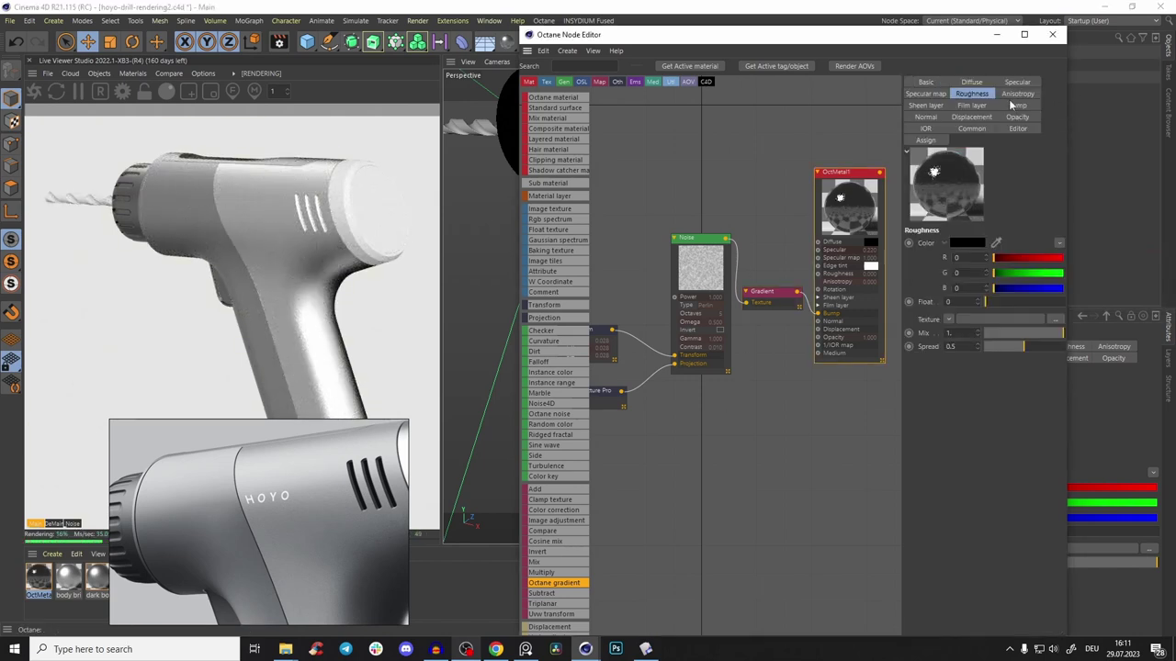
pyautogui.click(919, 93)
pyautogui.click(1023, 244)
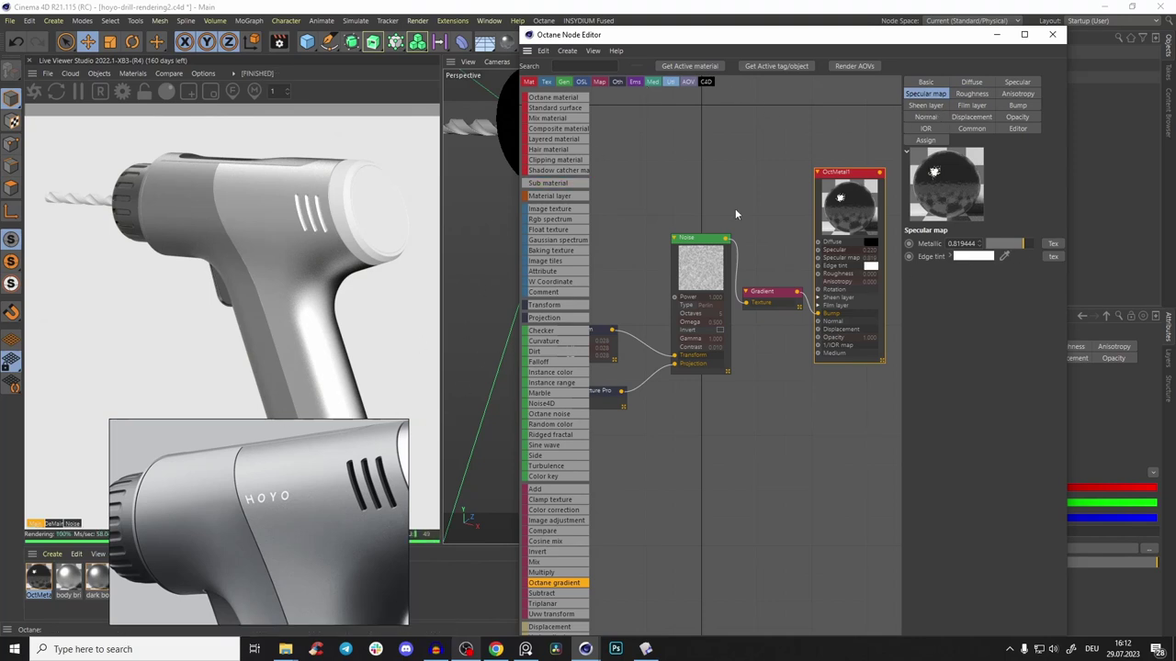
# Create an Octane metallic material named drill and apply it to the drill bit
pyautogui.click(997, 35)
pyautogui.moveTo(244, 520); pyautogui.dragTo(306, 491, button='right')
pyautogui.moveTo(267, 503)
pyautogui.mouseDown(button='middle')
pyautogui.moveTo(225, 532)
pyautogui.moveTo(248, 512)
pyautogui.mouseUp(button='middle')
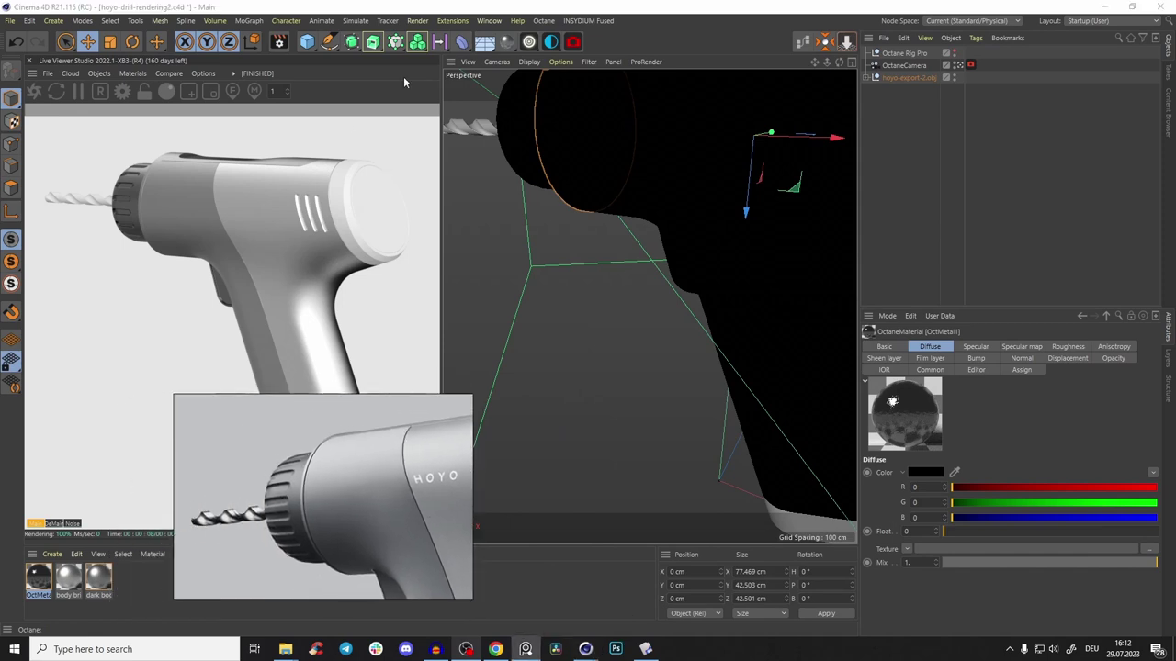
pyautogui.moveTo(508, 44); pyautogui.dragTo(588, 129)
pyautogui.doubleClick(38, 597)
pyautogui.write('drill')
pyautogui.press('Return')
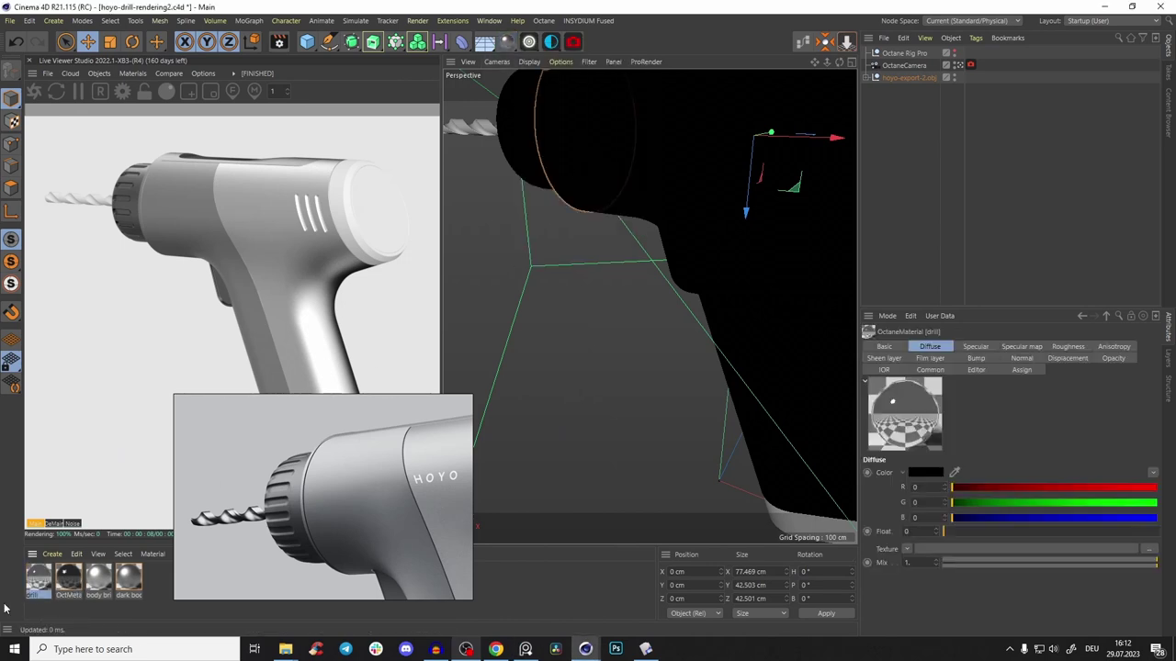
pyautogui.moveTo(102, 212); pyautogui.dragTo(94, 198)
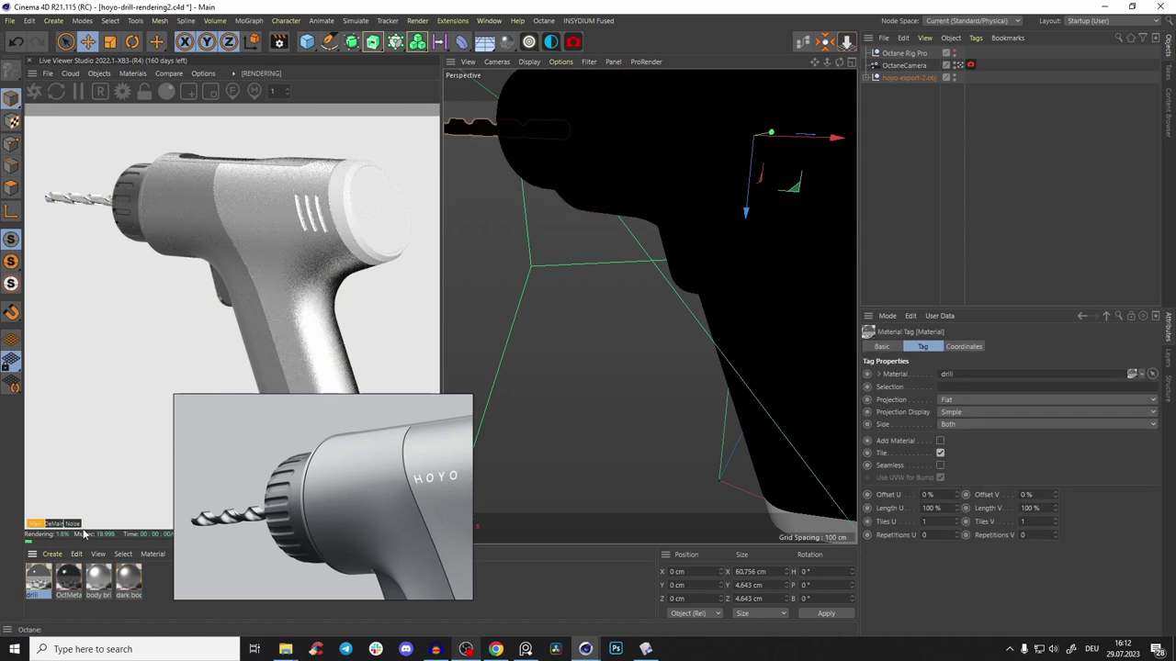
# Set the drill material's roughness float to about 0.08 and its specular float to about 0.52
pyautogui.click(802, 42)
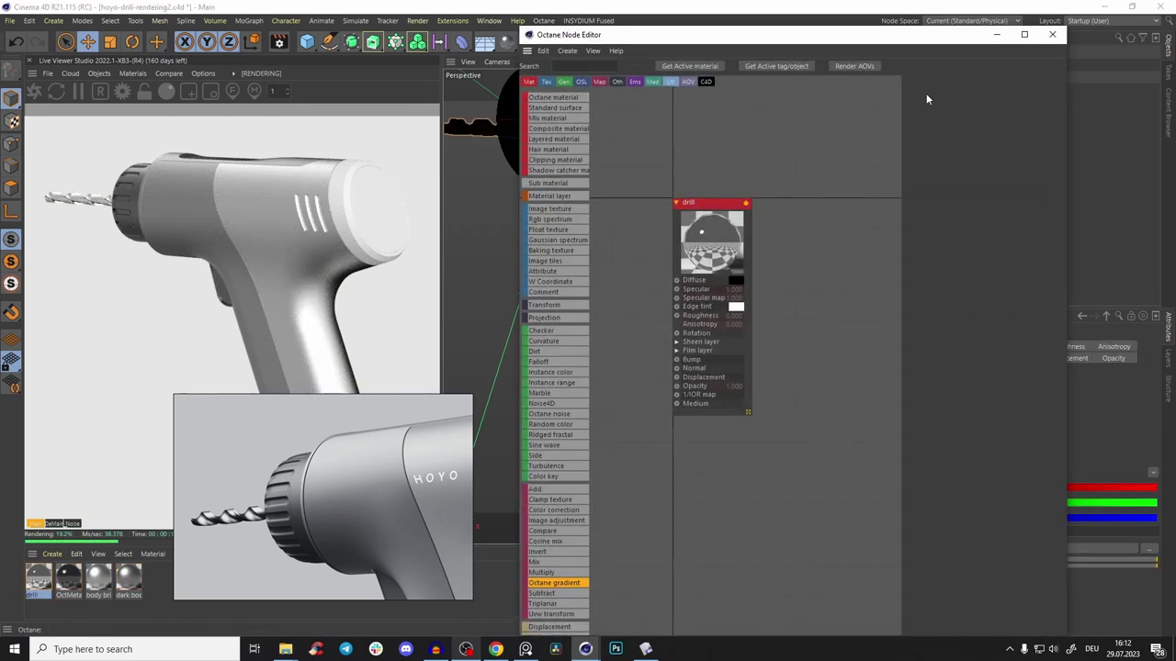
pyautogui.click(728, 250)
pyautogui.click(972, 95)
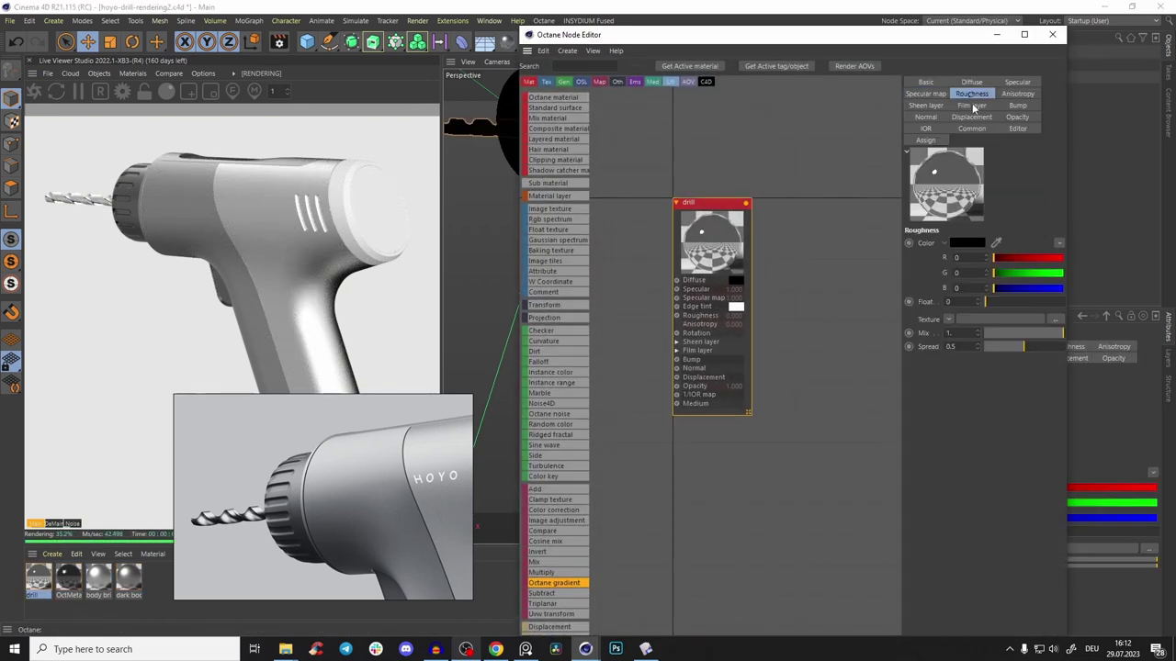
pyautogui.click(991, 304)
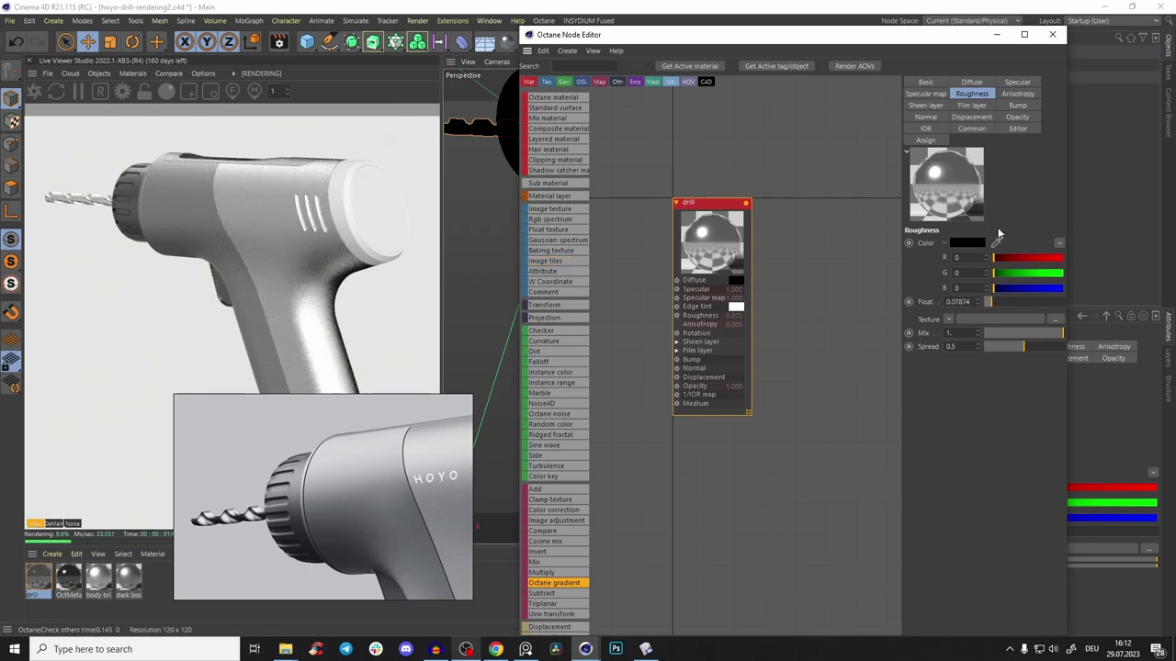
pyautogui.click(1016, 82)
pyautogui.click(1026, 302)
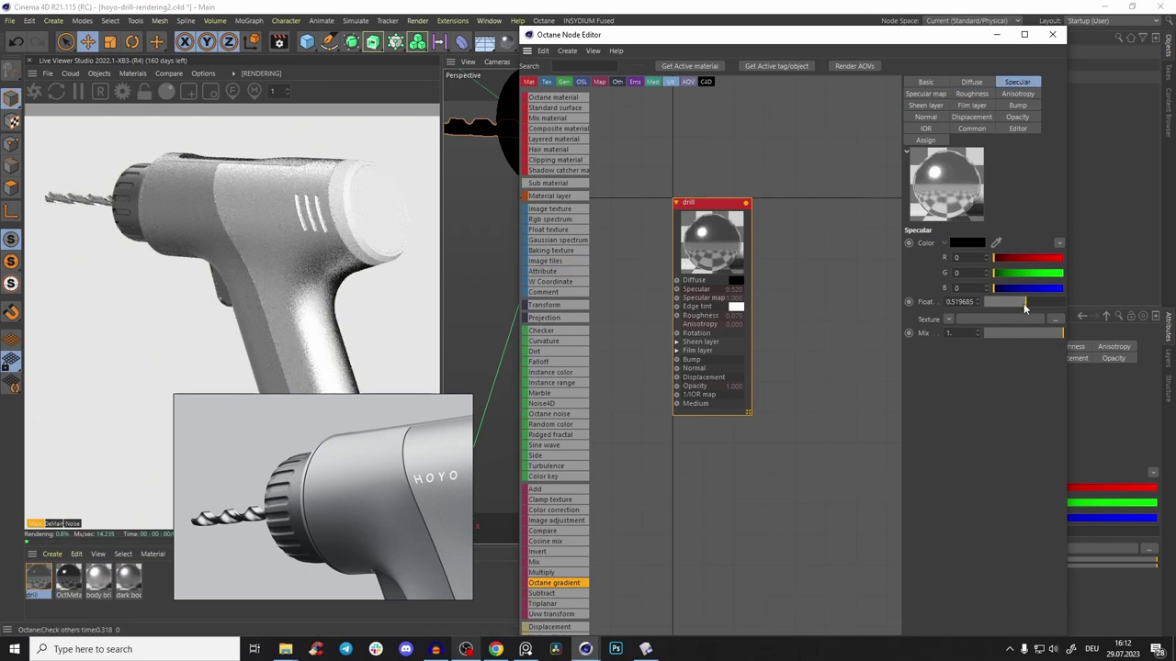
pyautogui.click(997, 35)
# Create an Octane metallic material named rough and apply it to the rear ring and the handle's base cap
pyautogui.moveTo(329, 531); pyautogui.dragTo(256, 544, button='right')
pyautogui.scroll(-4, 254, 557)
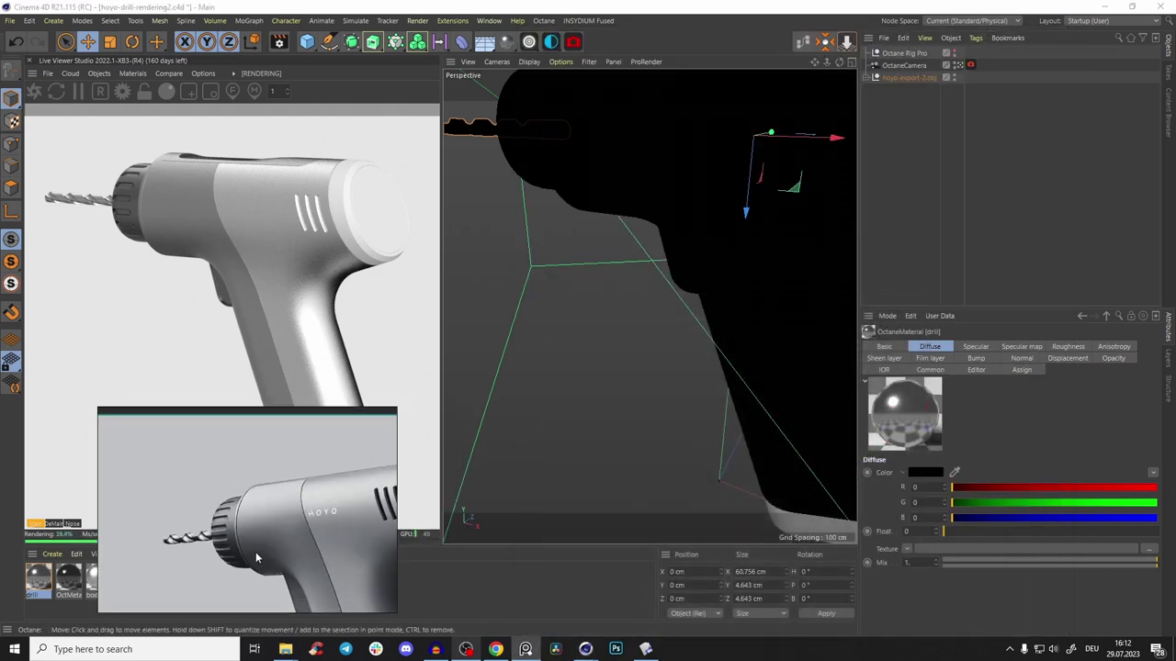
pyautogui.moveTo(265, 539); pyautogui.dragTo(260, 489, button='middle')
pyautogui.scroll(-3, 225, 486)
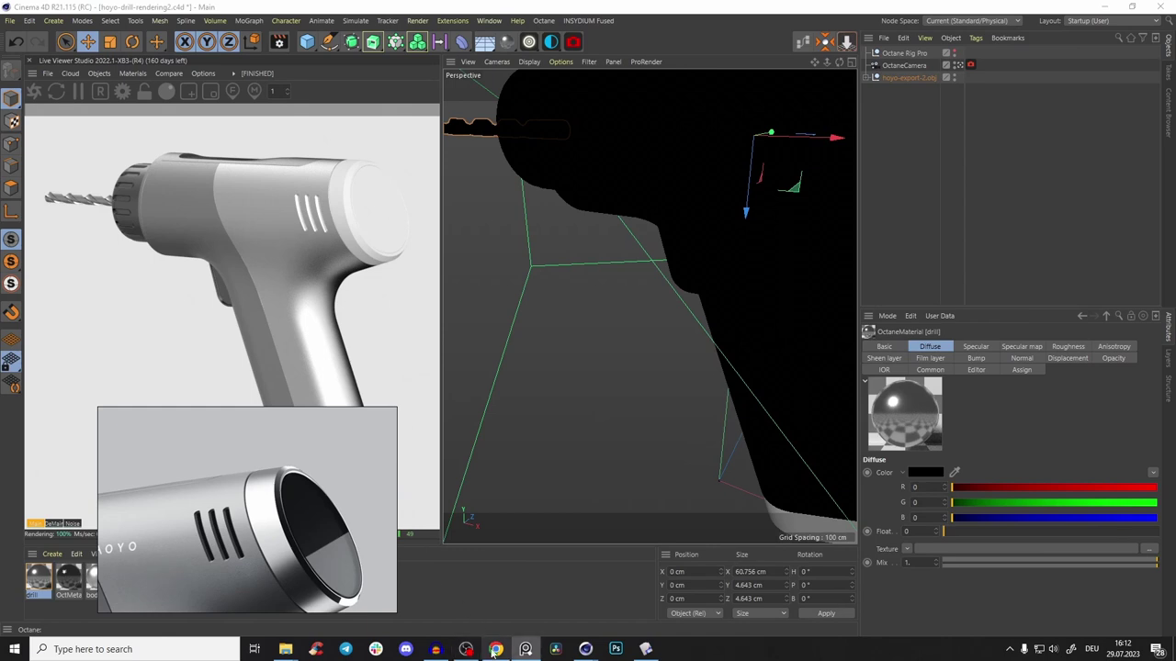
pyautogui.rightClick(506, 41)
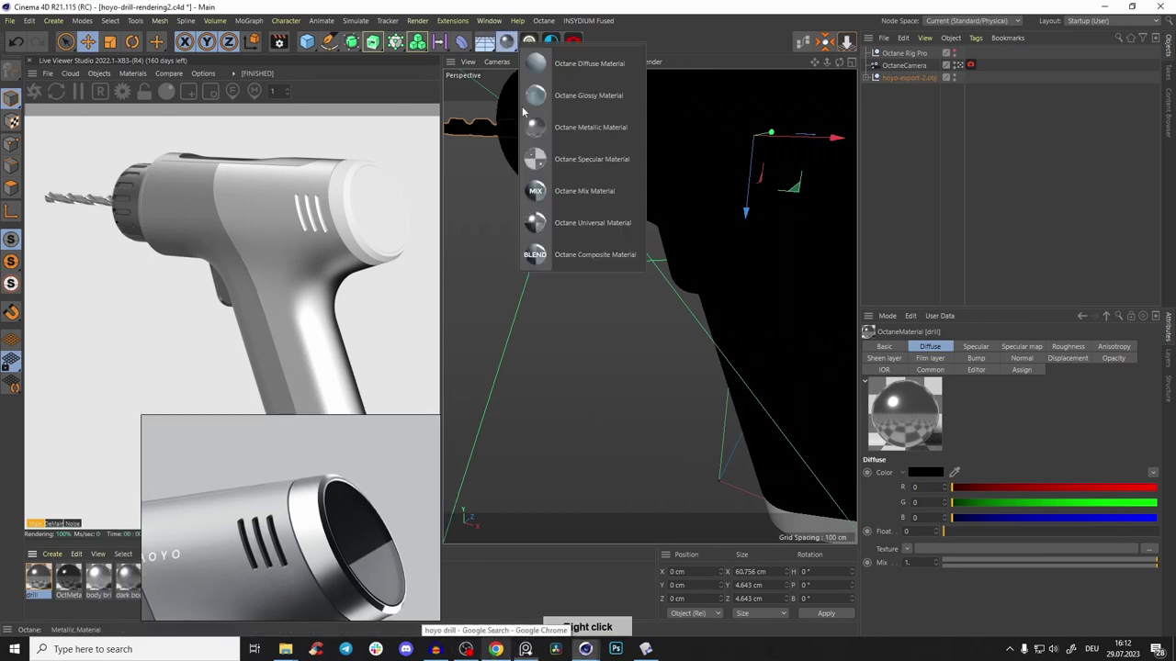
pyautogui.click(588, 127)
pyautogui.doubleClick(38, 596)
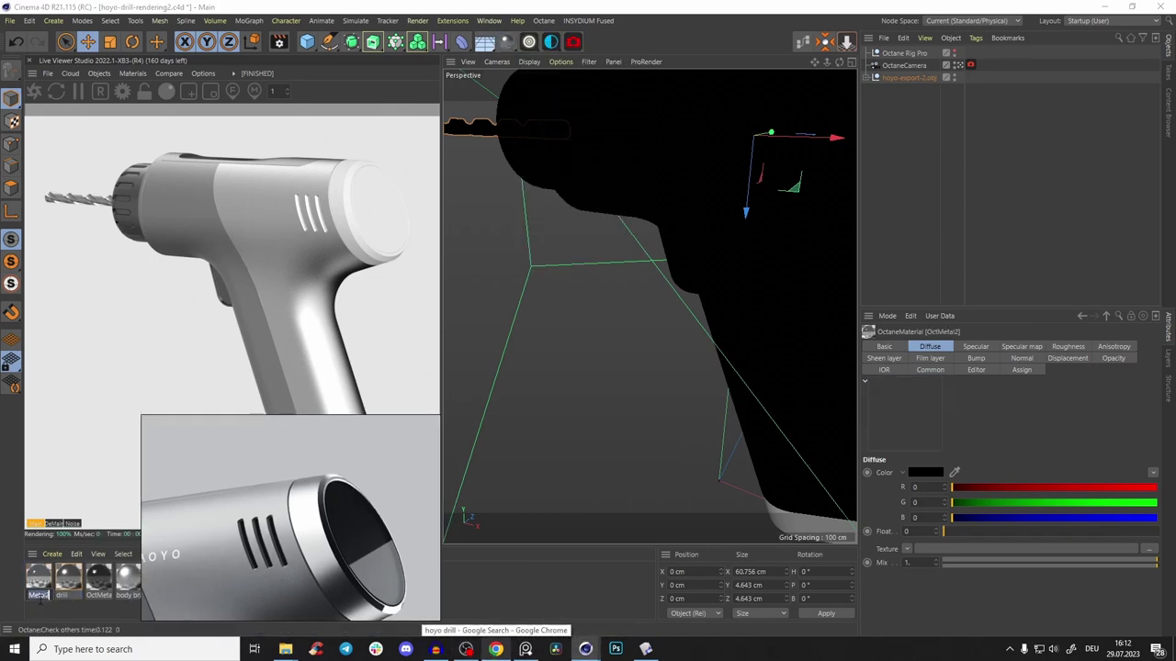
pyautogui.write('rough')
pyautogui.press('Return')
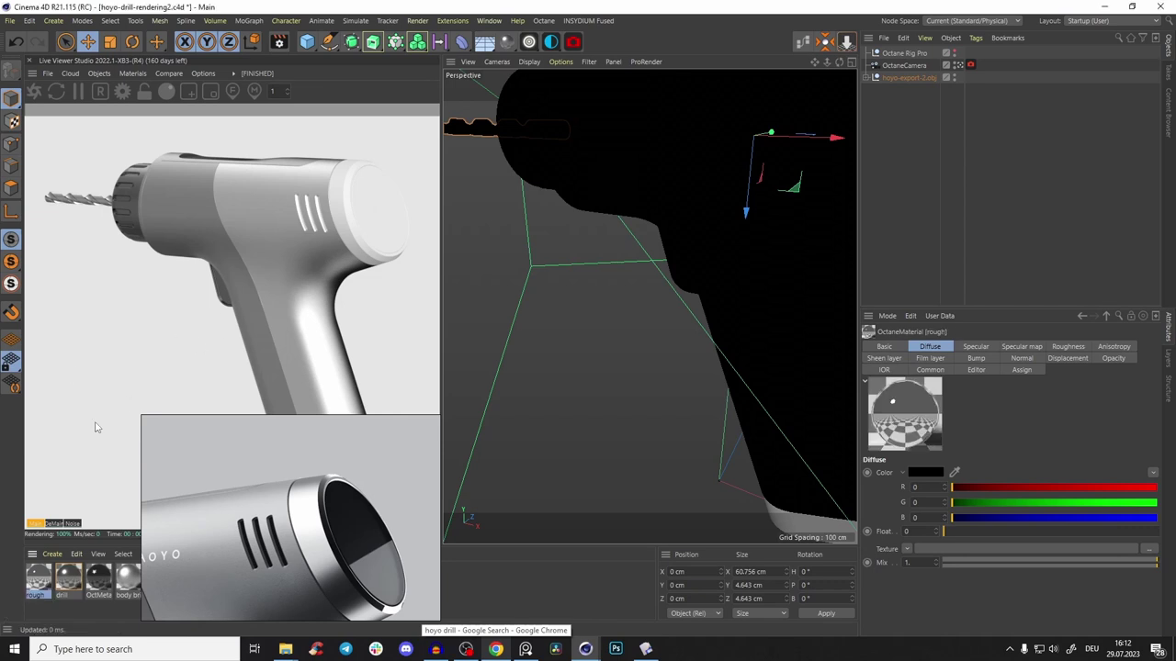
pyautogui.moveTo(322, 203); pyautogui.dragTo(349, 191)
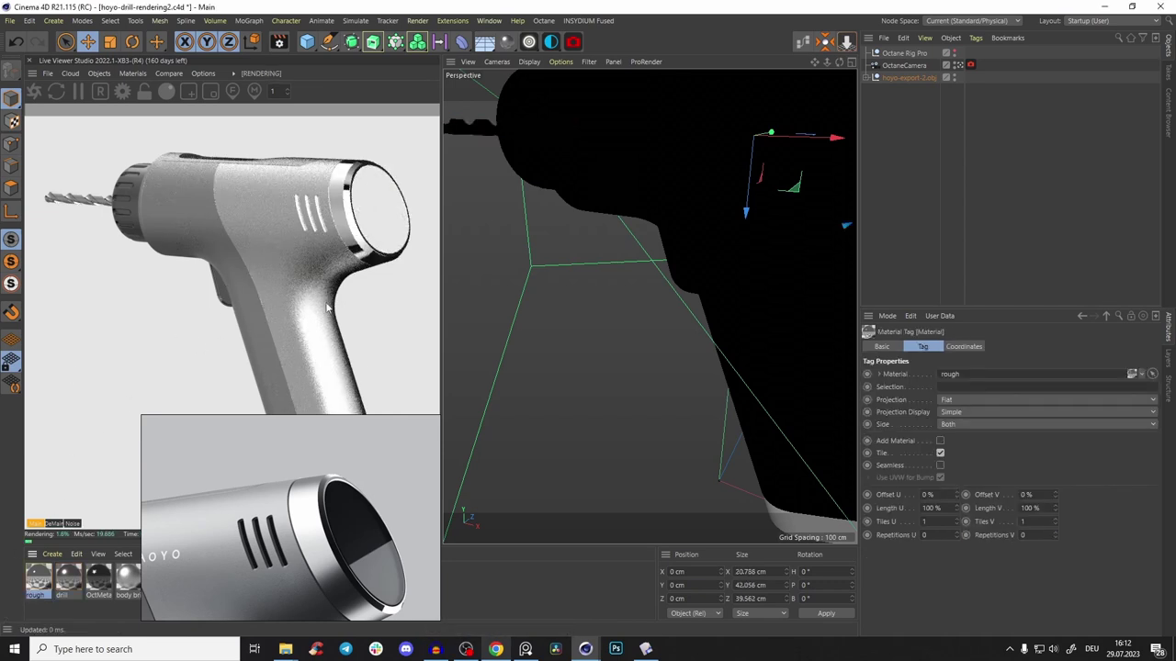
pyautogui.moveTo(297, 485)
pyautogui.mouseDown(button='right')
pyautogui.moveTo(239, 269)
pyautogui.moveTo(210, 281)
pyautogui.moveTo(337, 435)
pyautogui.moveTo(295, 493)
pyautogui.mouseUp(button='right')
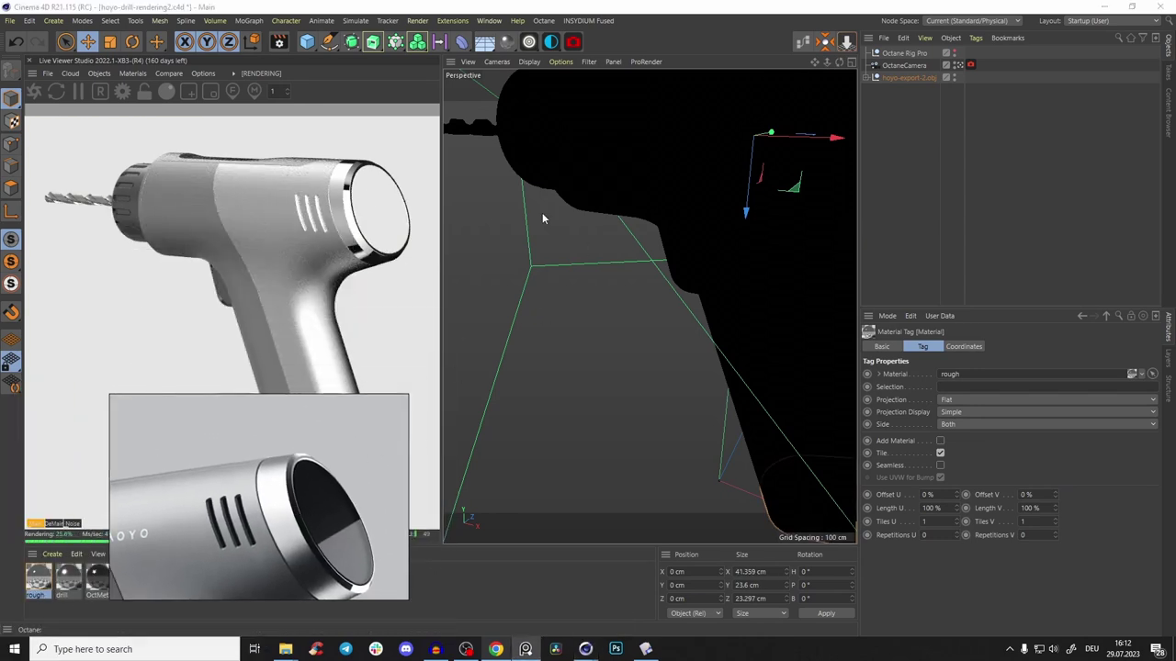
# Set the rough material's roughness float to about 0.15 in the node editor
pyautogui.click(802, 42)
pyautogui.click(702, 214)
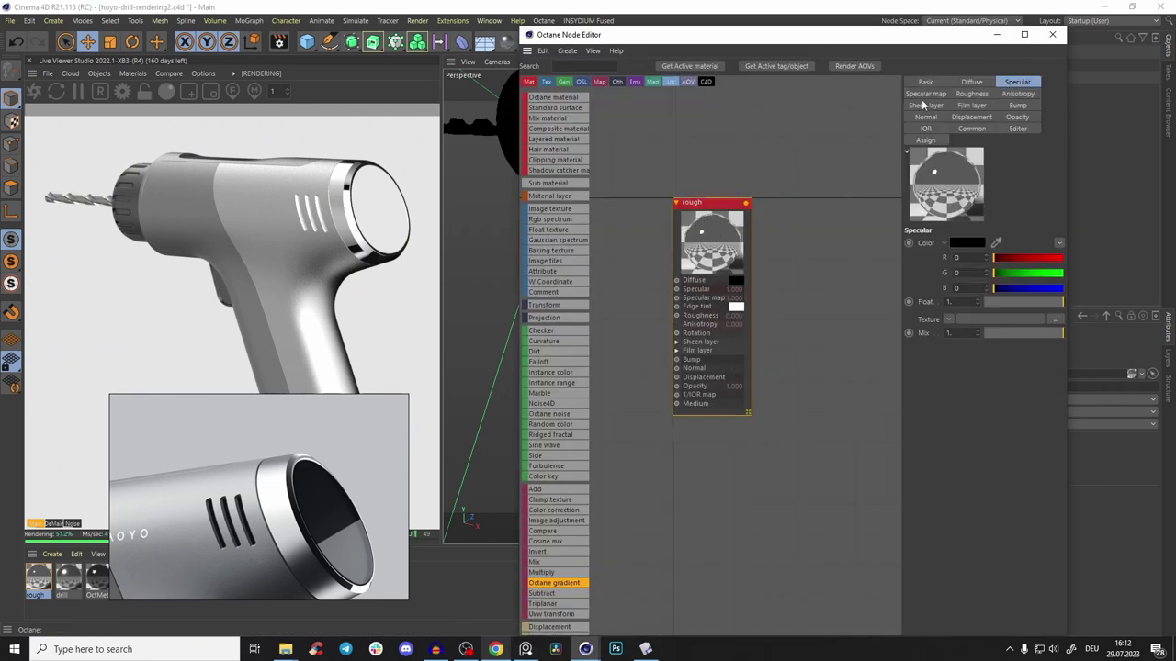
pyautogui.click(971, 93)
pyautogui.click(1005, 303)
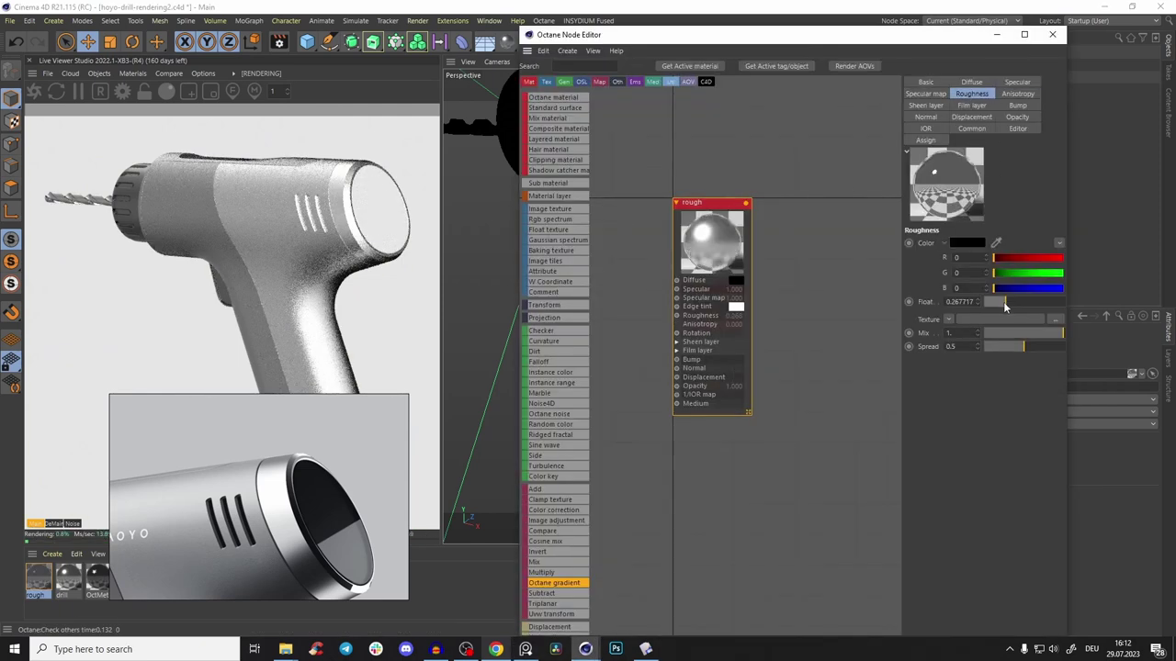
pyautogui.moveTo(1002, 299); pyautogui.dragTo(989, 305)
pyautogui.click(997, 34)
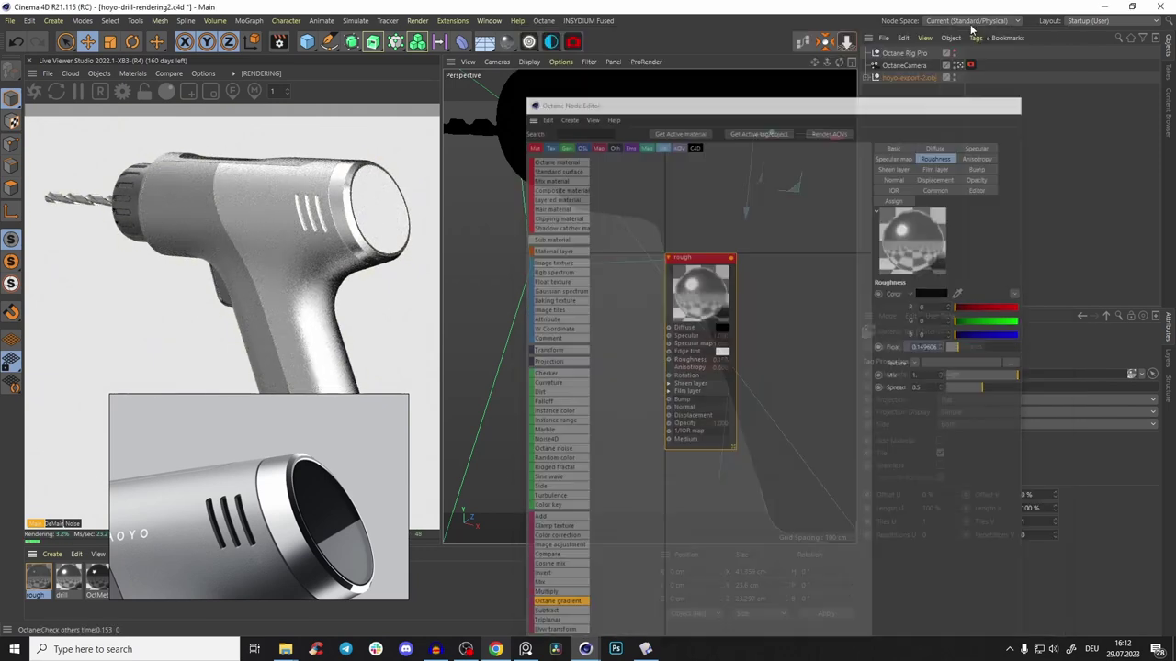
# Create an Octane specular material and apply it to the round disc at the drill's rear end
pyautogui.moveTo(715, 210)
pyautogui.keyDown('alt'); pyautogui.mouseDown(button='right')
pyautogui.moveTo(624, 251)
pyautogui.moveTo(721, 215)
pyautogui.mouseUp(button='right'); pyautogui.keyUp('alt')
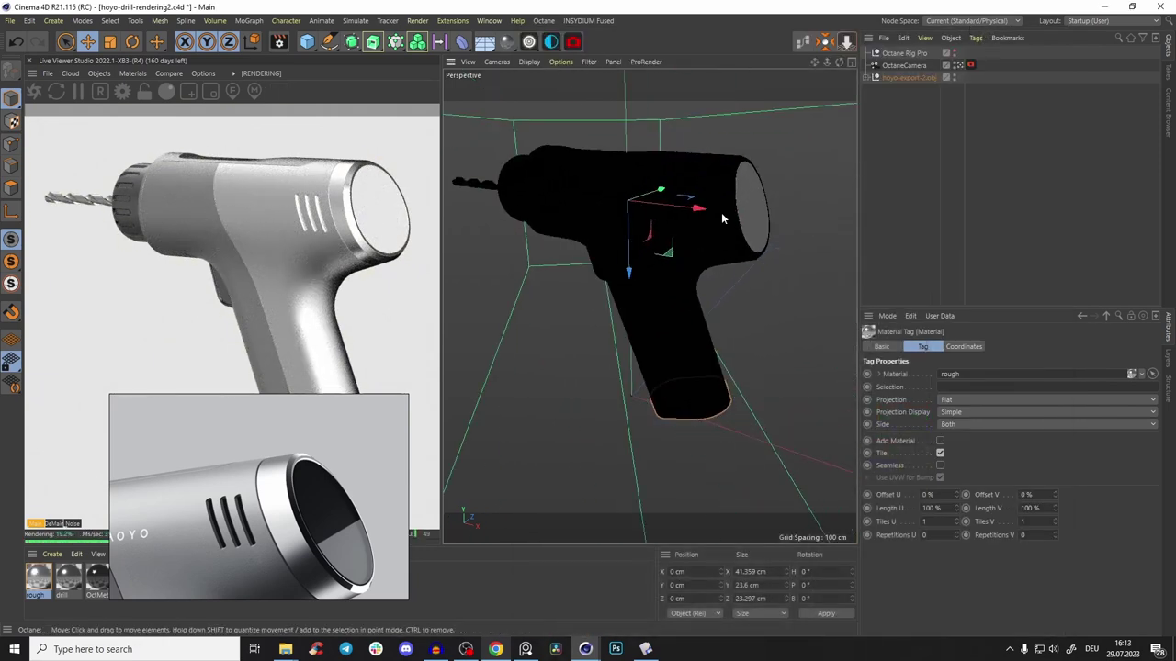
pyautogui.keyDown('alt'); pyautogui.moveTo(721, 215); pyautogui.dragTo(732, 194); pyautogui.keyUp('alt')
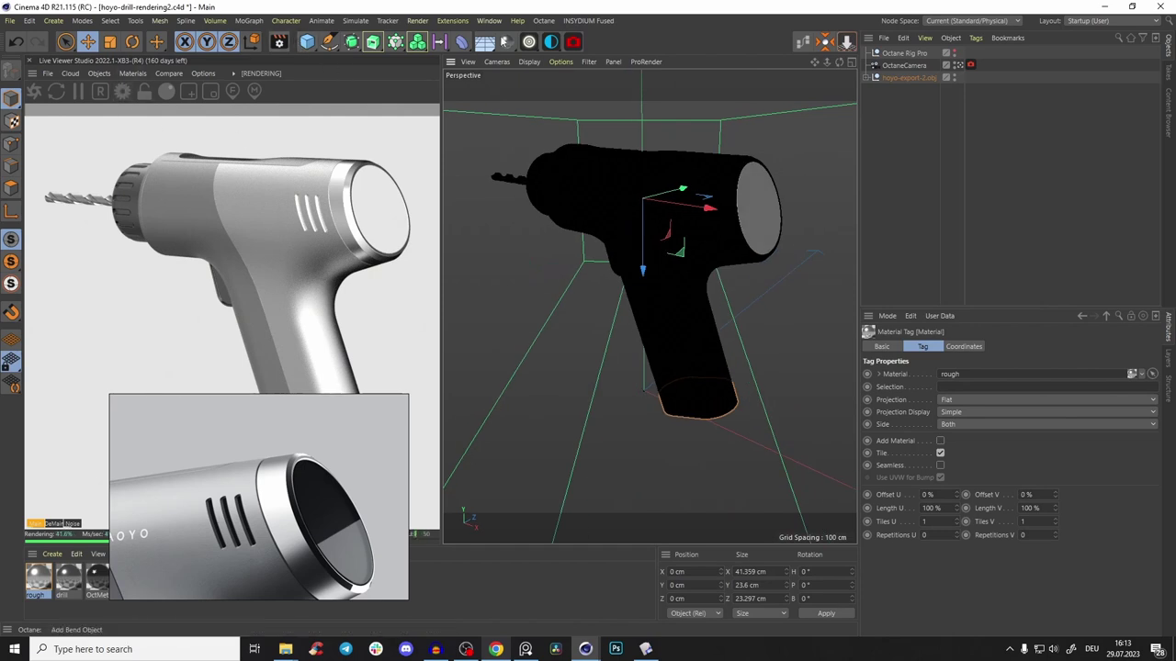
pyautogui.moveTo(508, 45); pyautogui.dragTo(591, 185)
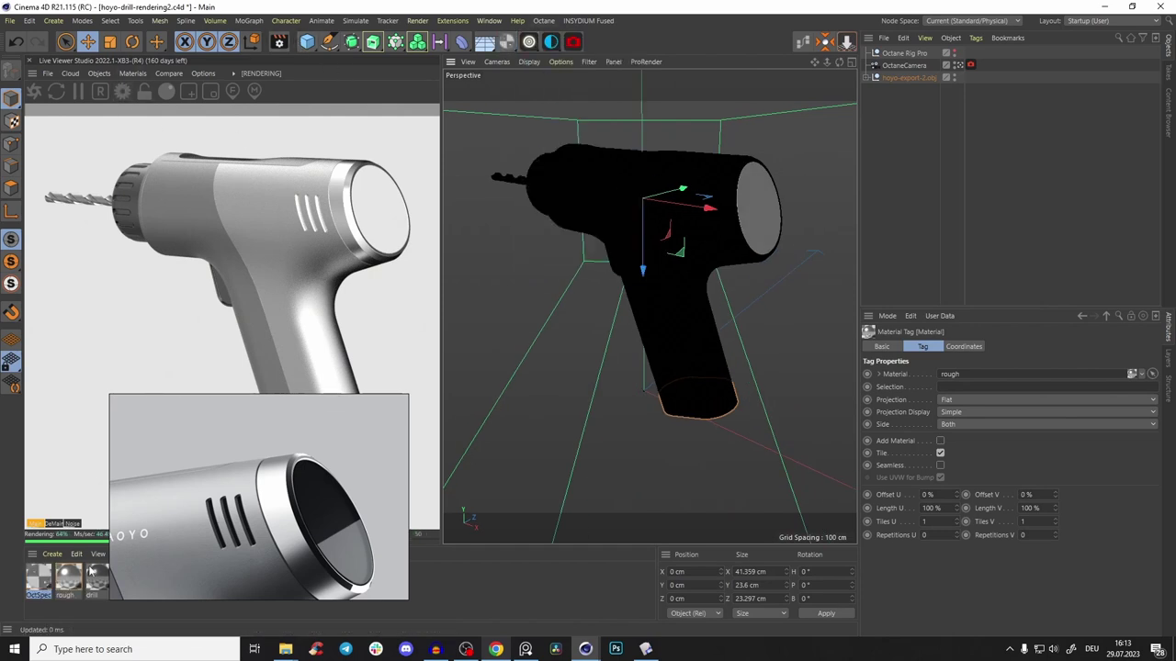
pyautogui.click(55, 620)
pyautogui.moveTo(774, 191); pyautogui.dragTo(772, 196)
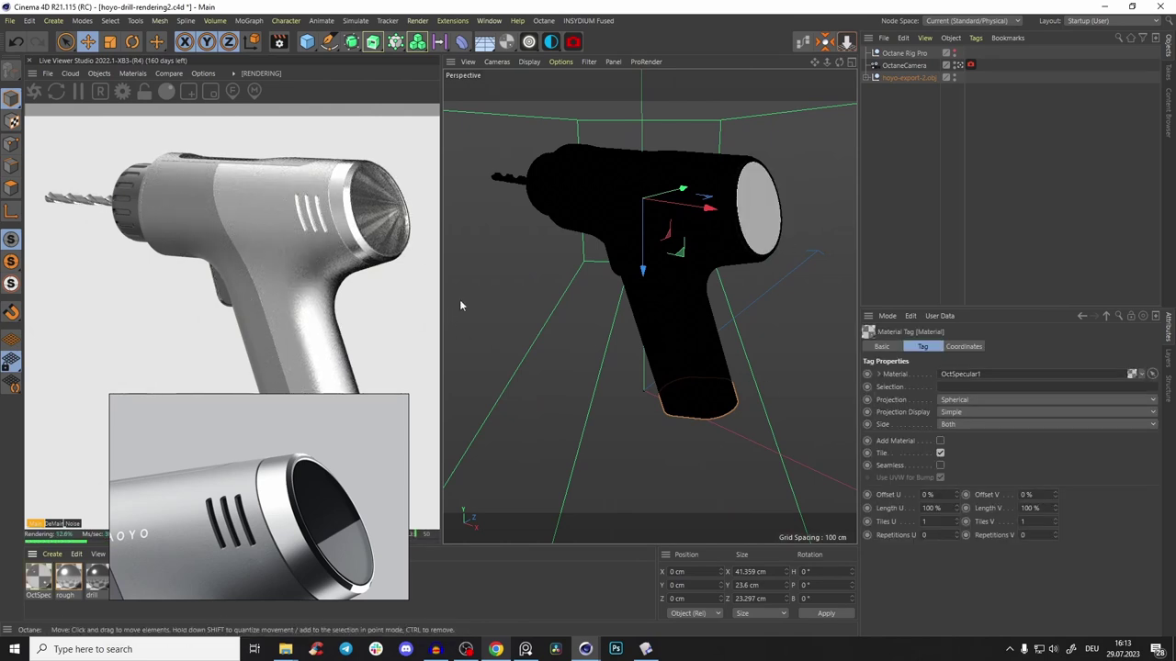
# Select the rear glass disc, expand the model's object hierarchy, and hide Solid_1 in both editor and render
pyautogui.keyDown('alt'); pyautogui.moveTo(723, 246); pyautogui.dragTo(701, 232); pyautogui.keyUp('alt')
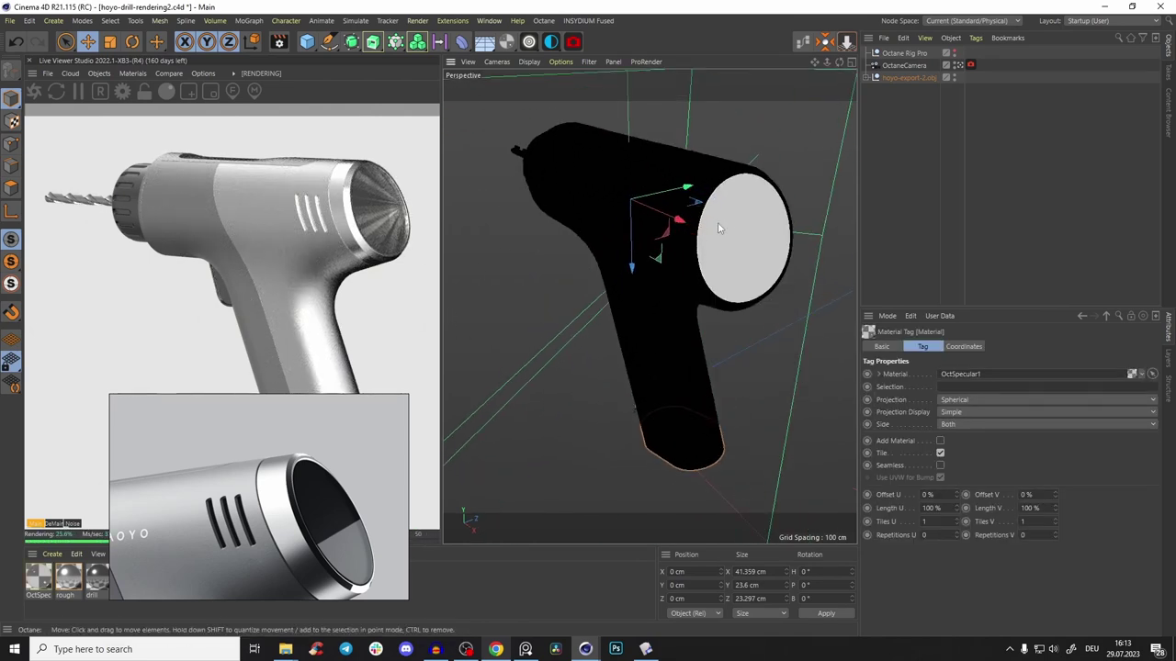
pyautogui.scroll(3, 742, 236)
pyautogui.keyDown('alt'); pyautogui.moveTo(742, 236); pyautogui.dragTo(682, 246, button='middle'); pyautogui.keyUp('alt')
pyautogui.keyDown('alt'); pyautogui.moveTo(682, 246); pyautogui.dragTo(702, 219); pyautogui.keyUp('alt')
pyautogui.scroll(3, 665, 240)
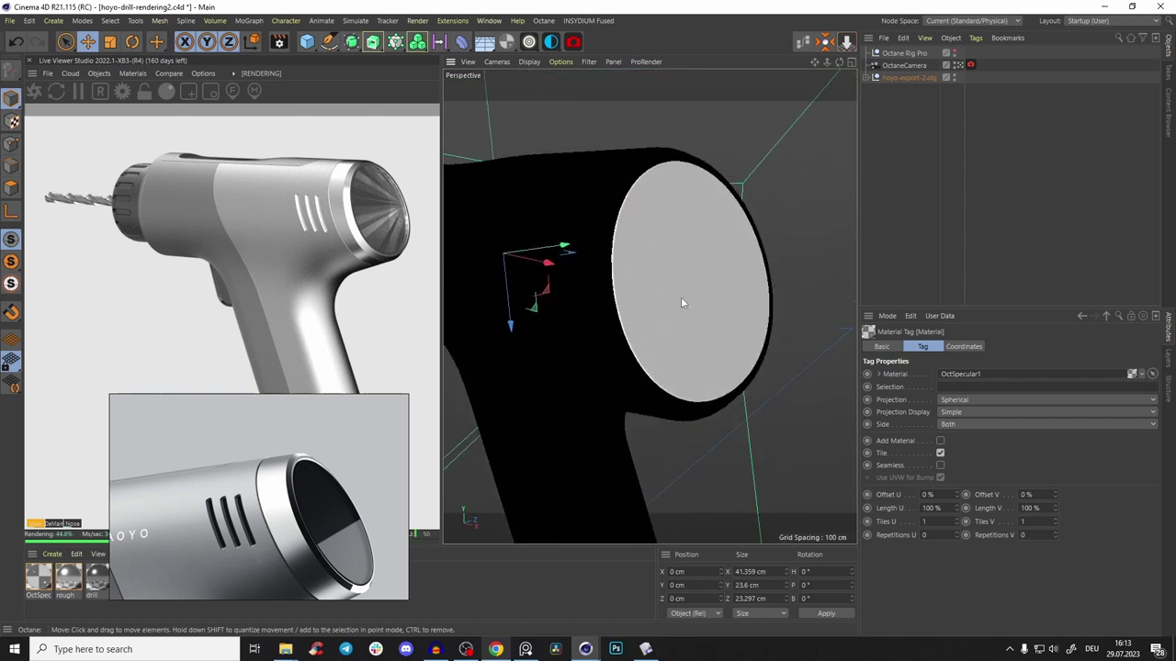
pyautogui.click(708, 280)
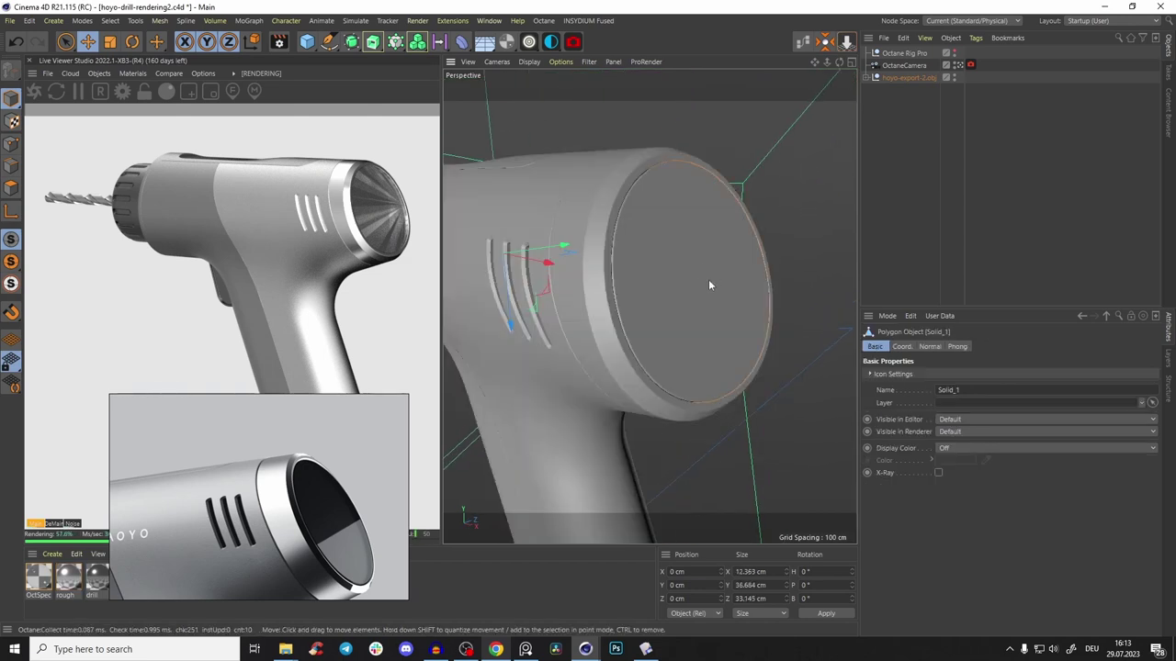
pyautogui.click(867, 77)
pyautogui.keyDown('alt'); pyautogui.click(955, 138); pyautogui.keyUp('alt')
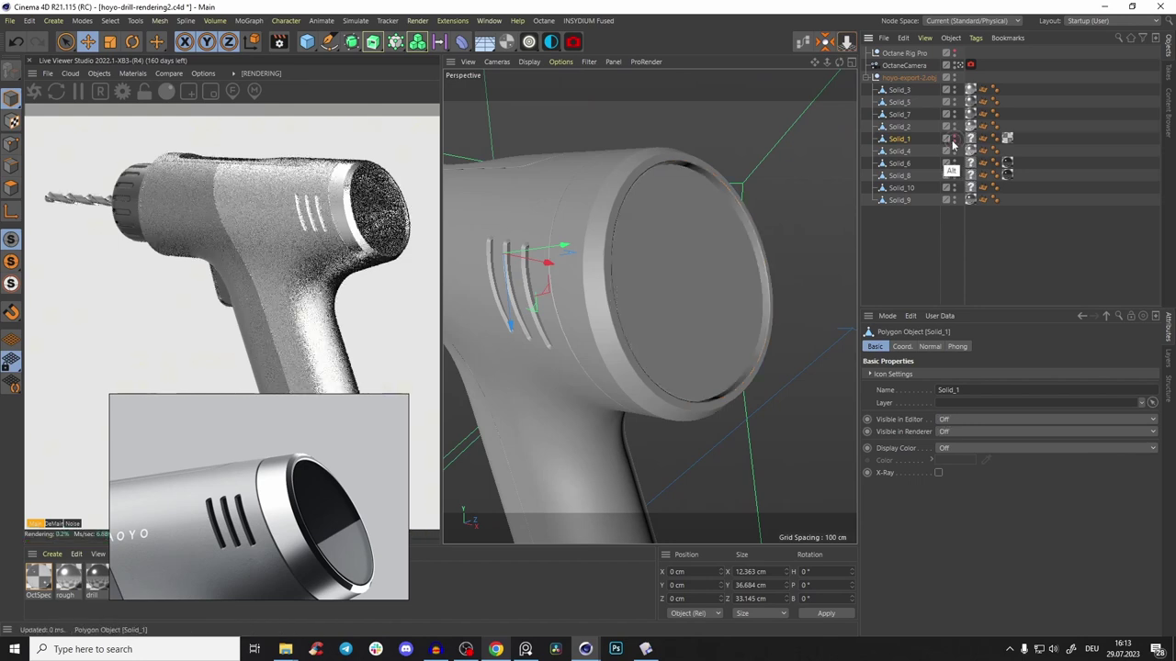
# Select the rear ring Solid_2 in polygon mode and bring its recessed inner face into view
pyautogui.keyDown('alt'); pyautogui.moveTo(662, 225); pyautogui.dragTo(599, 217); pyautogui.keyUp('alt')
pyautogui.click(628, 203)
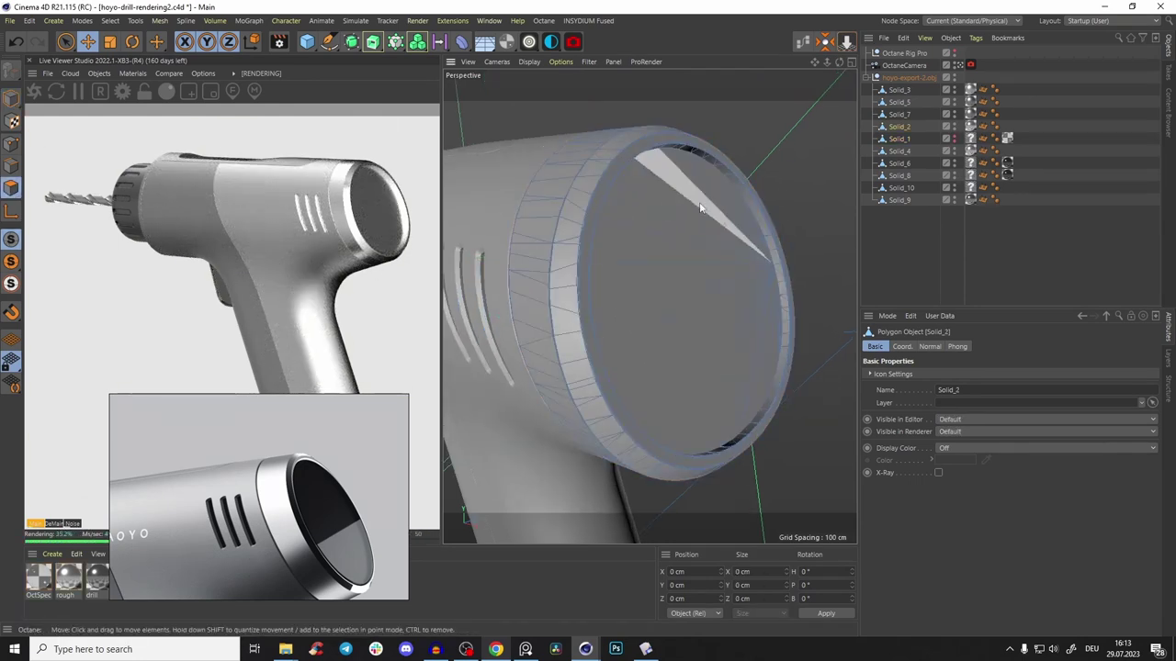
pyautogui.keyDown('alt'); pyautogui.moveTo(708, 281); pyautogui.dragTo(640, 297); pyautogui.keyUp('alt')
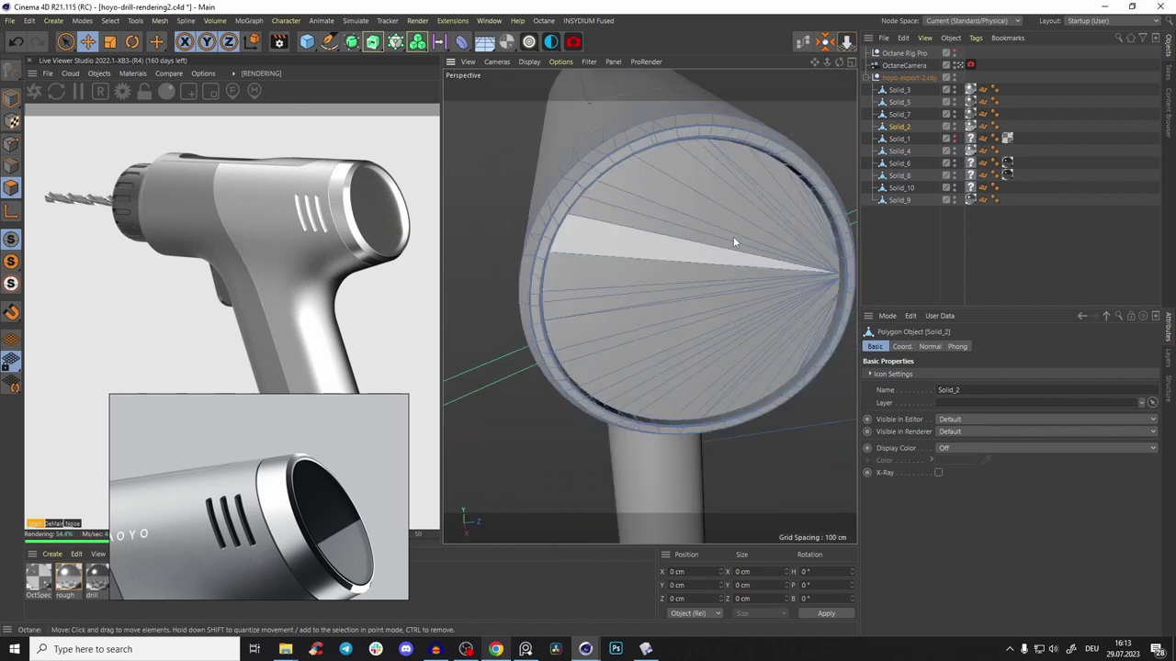
# Toggle the visibility of Solid_1 and Solid_2 to examine how the glass disc and the rear ring fit together
pyautogui.keyDown('alt'); pyautogui.click(953, 140); pyautogui.keyUp('alt')
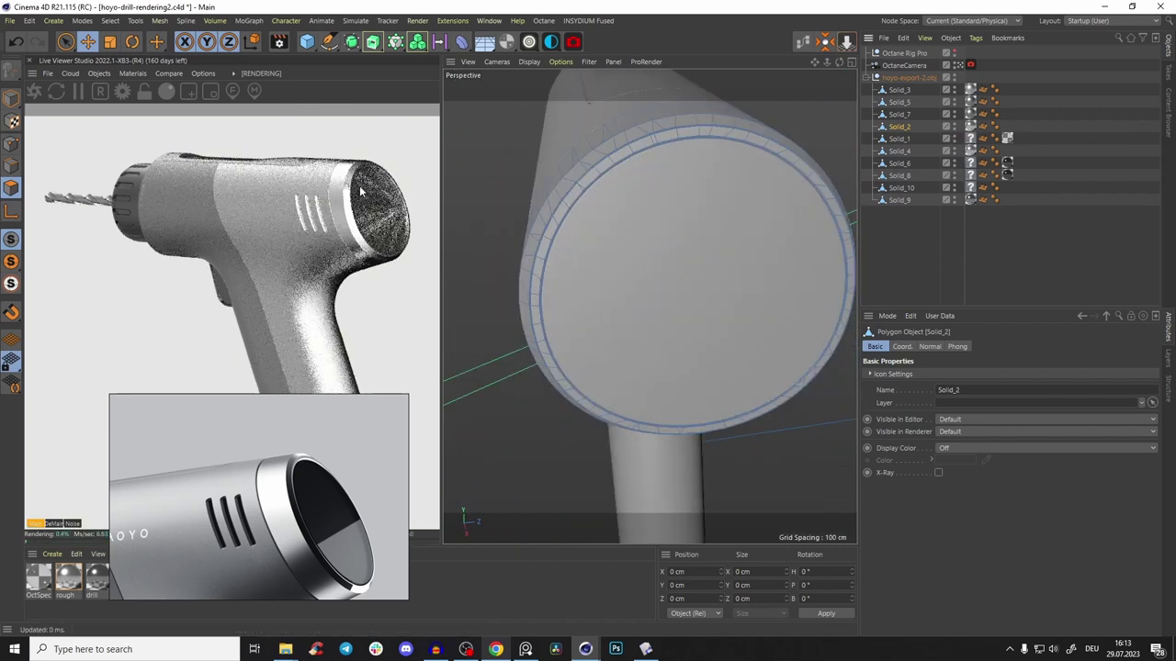
pyautogui.keyDown('alt'); pyautogui.click(954, 126); pyautogui.keyUp('alt')
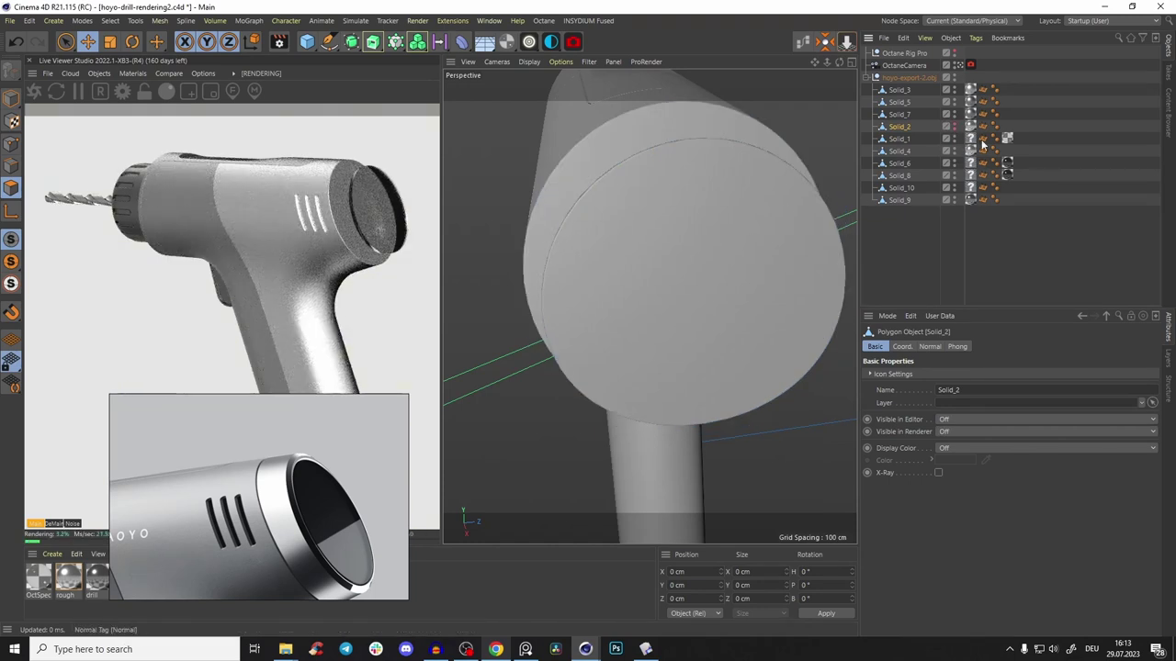
pyautogui.keyDown('ctrl'); pyautogui.click(953, 128); pyautogui.keyUp('ctrl')
pyautogui.scroll(5, 736, 191)
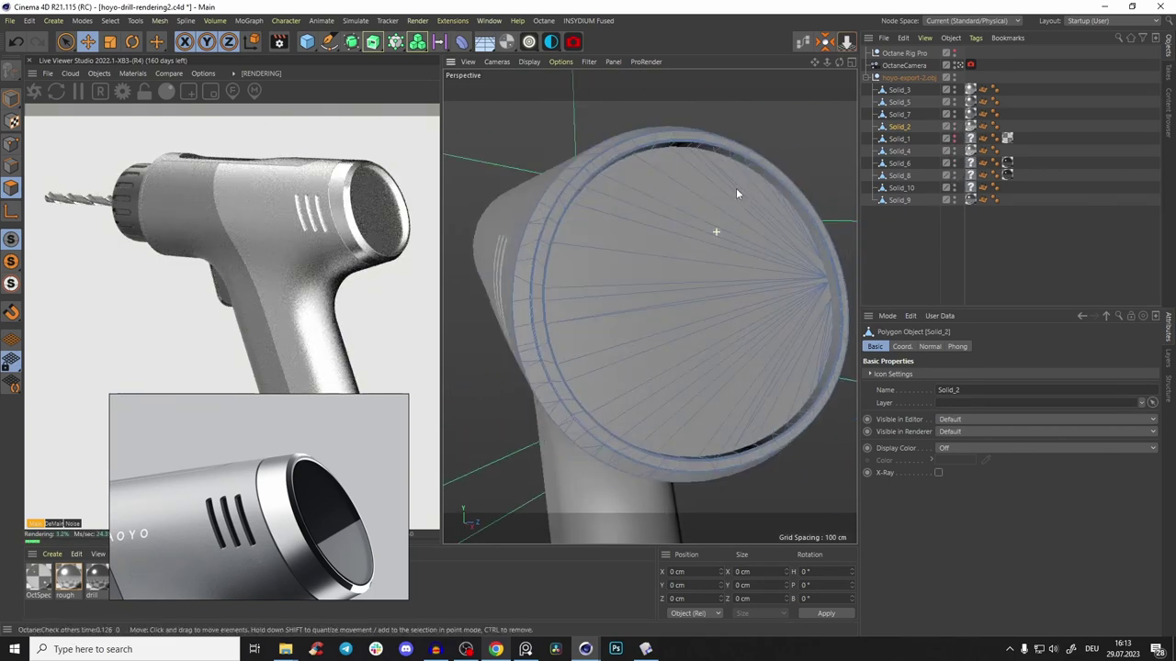
# Select all polygons of the recessed inner face of the rear ring Solid_2, including the triangles along its edge
pyautogui.moveTo(735, 197)
pyautogui.keyDown('alt'); pyautogui.mouseDown()
pyautogui.moveTo(726, 214)
pyautogui.moveTo(767, 210)
pyautogui.moveTo(754, 217)
pyautogui.moveTo(780, 424)
pyautogui.mouseUp(); pyautogui.keyUp('alt')
pyautogui.press('space')
pyautogui.scroll(5, 720, 349)
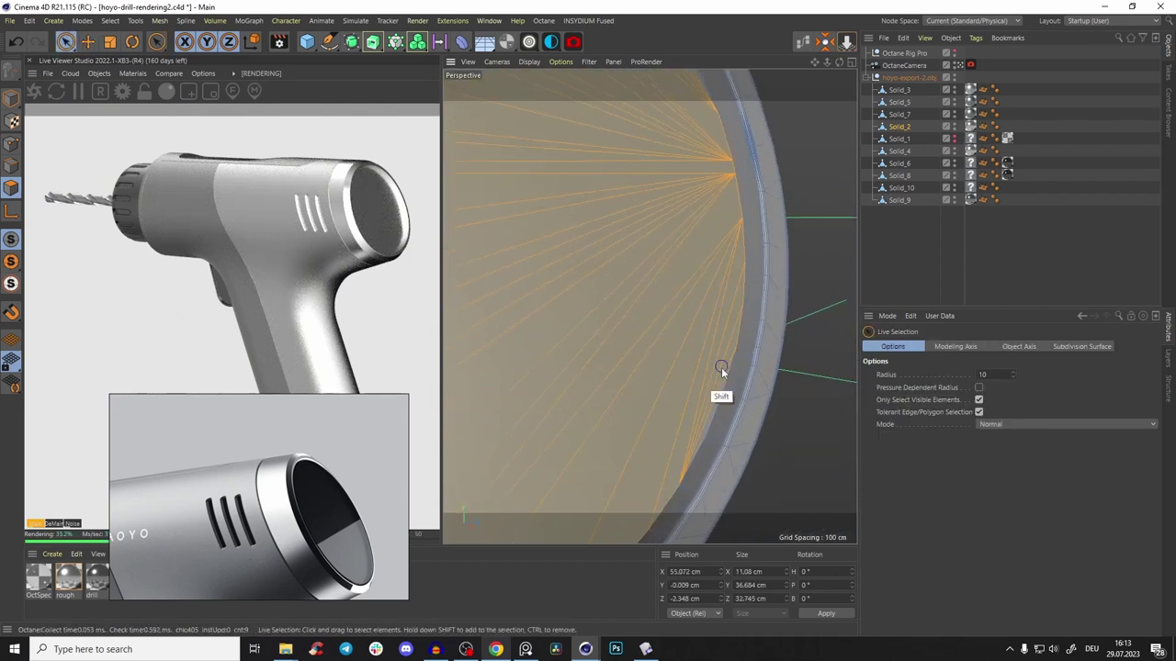
pyautogui.keyDown('shift'); pyautogui.click(722, 346); pyautogui.keyUp('shift')
pyautogui.keyDown('alt'); pyautogui.moveTo(711, 196); pyautogui.dragTo(725, 302, button='middle'); pyautogui.keyUp('alt')
pyautogui.keyDown('shift'); pyautogui.click(701, 179); pyautogui.keyUp('shift')
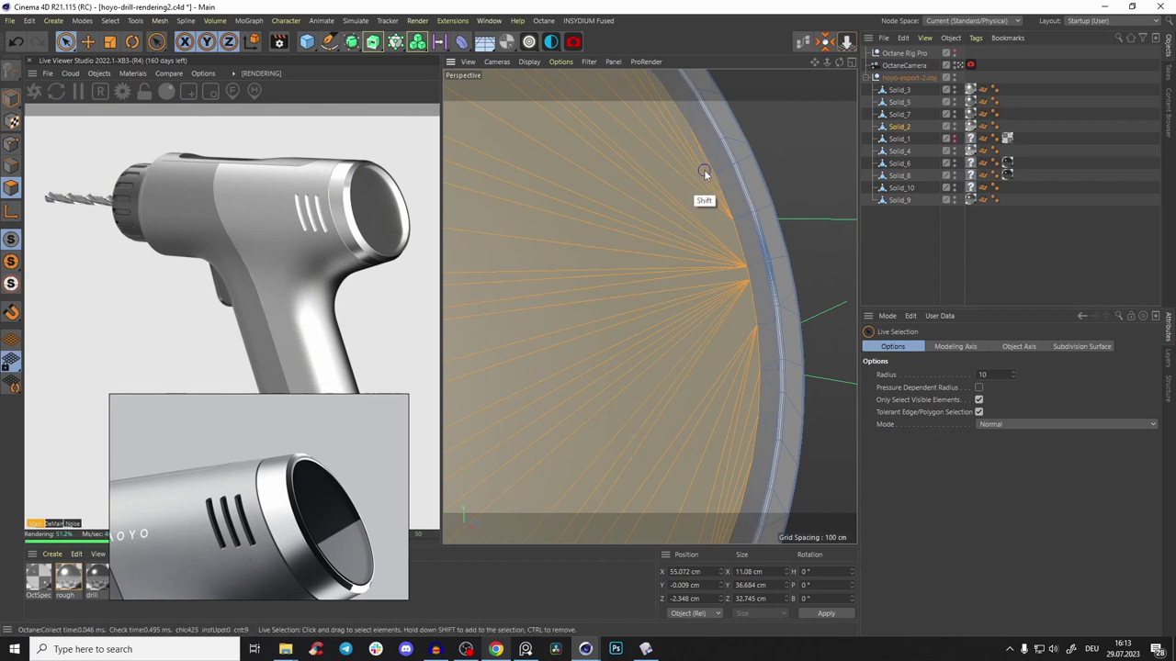
pyautogui.scroll(-6, 703, 194)
pyautogui.keyDown('alt'); pyautogui.moveTo(708, 281); pyautogui.dragTo(783, 309); pyautogui.keyUp('alt')
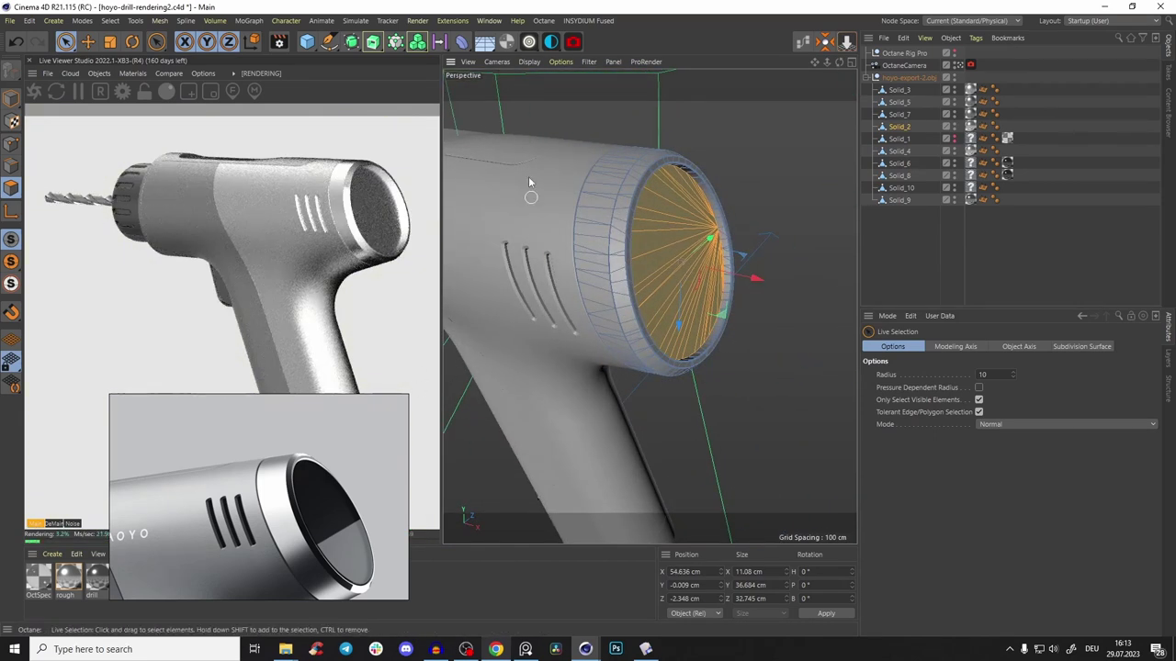
# Create an Octane diffuse material and apply it to the selected inner-face polygons of Solid_2
pyautogui.moveTo(507, 42); pyautogui.dragTo(586, 64)
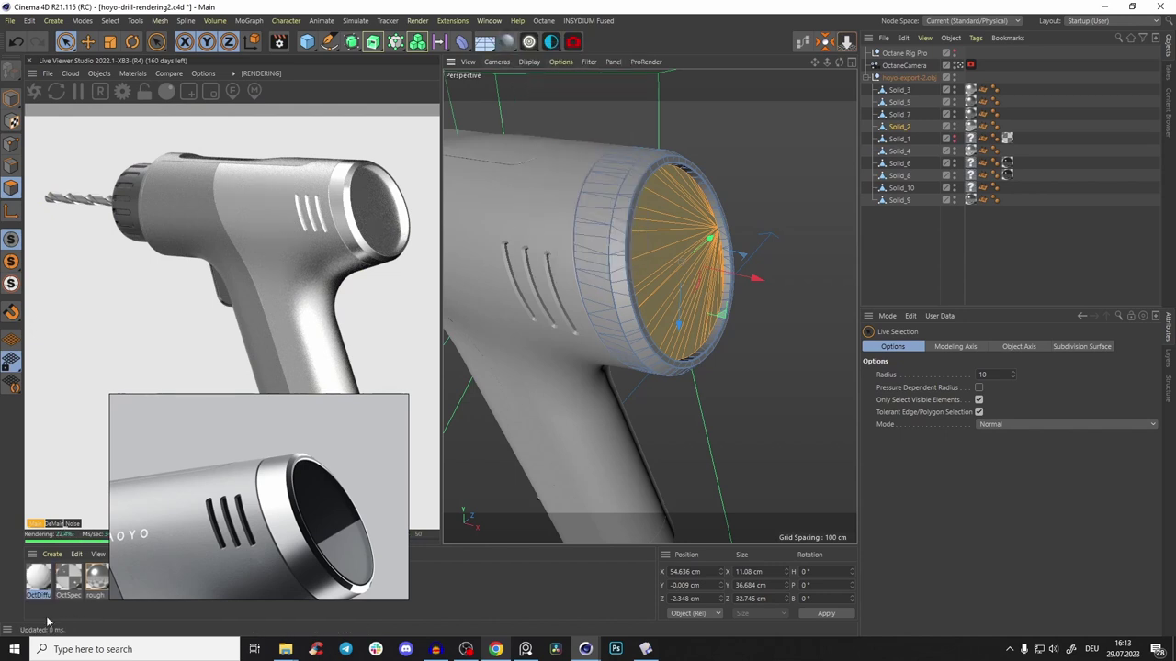
pyautogui.rightClick(41, 586)
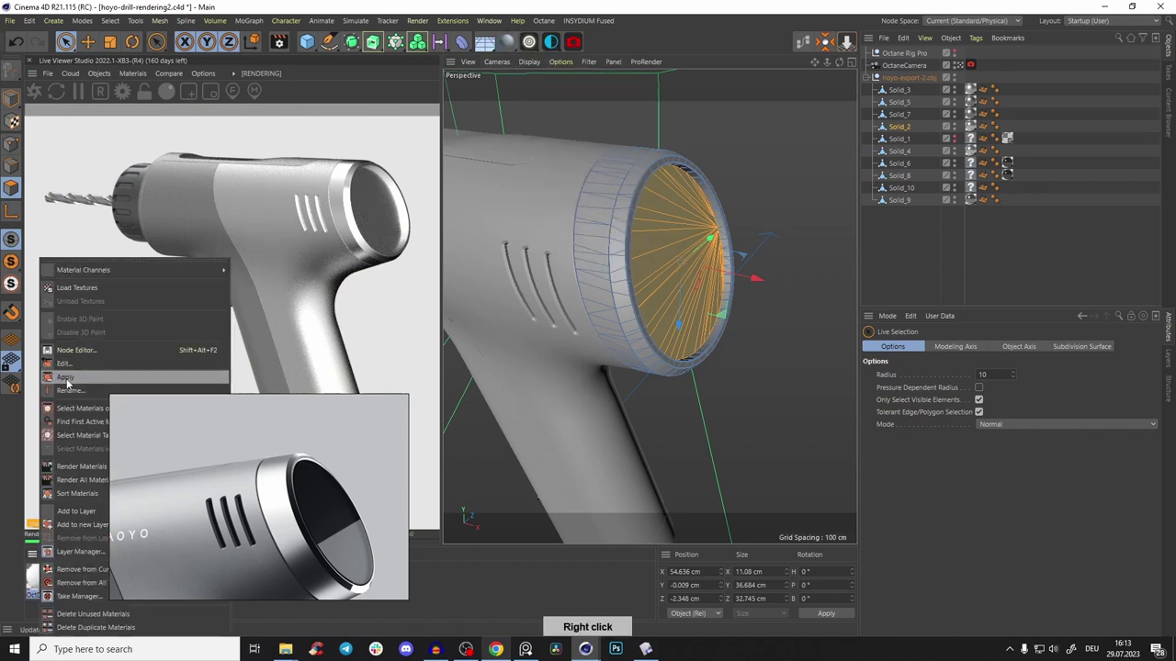
pyautogui.click(69, 372)
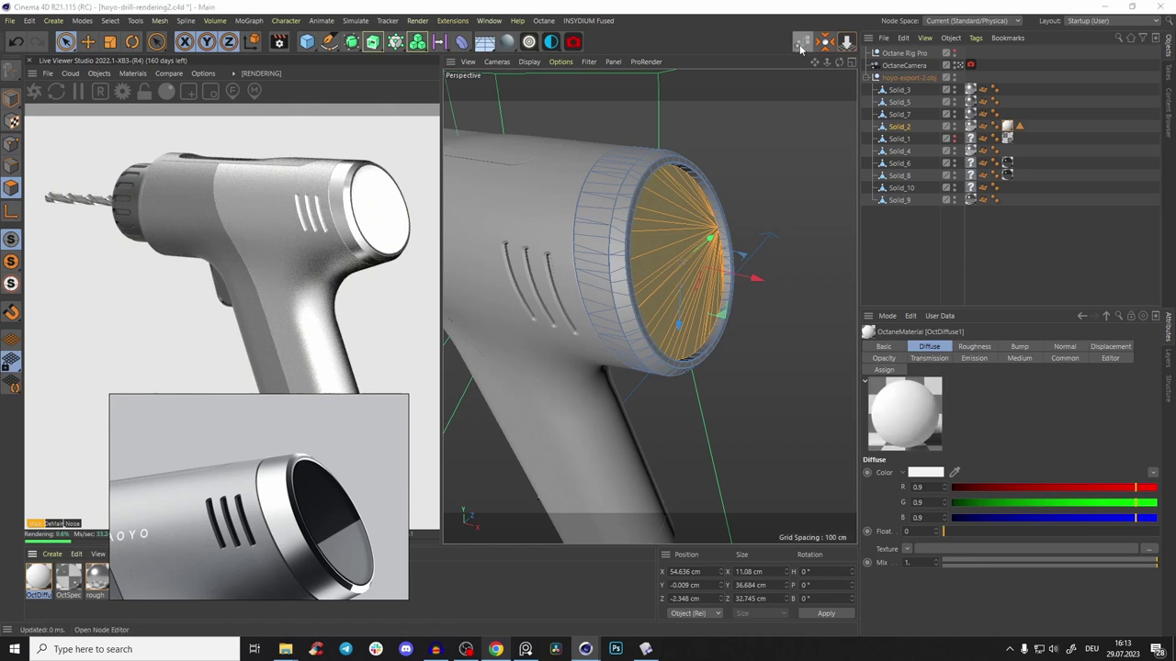
# Set the new material's diffuse color to near black, RGB 0.003936, and make Solid_1 visible again
pyautogui.click(803, 43)
pyautogui.click(736, 246)
pyautogui.click(983, 84)
pyautogui.click(968, 232)
pyautogui.click(898, 257)
pyautogui.click(939, 275)
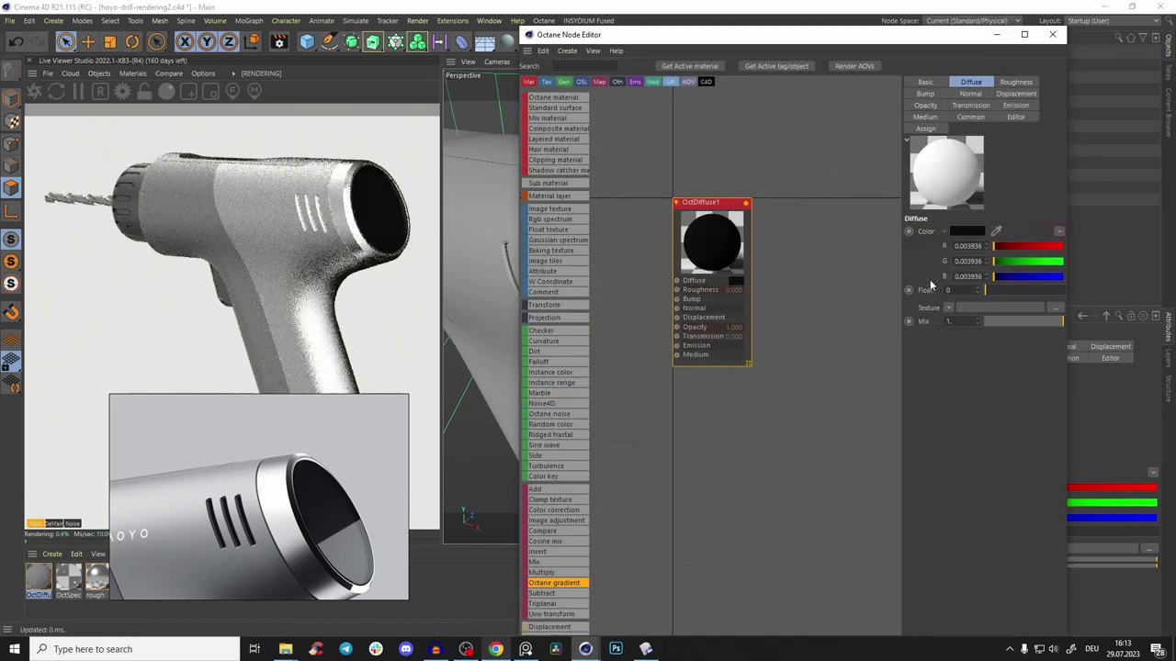
pyautogui.click(997, 34)
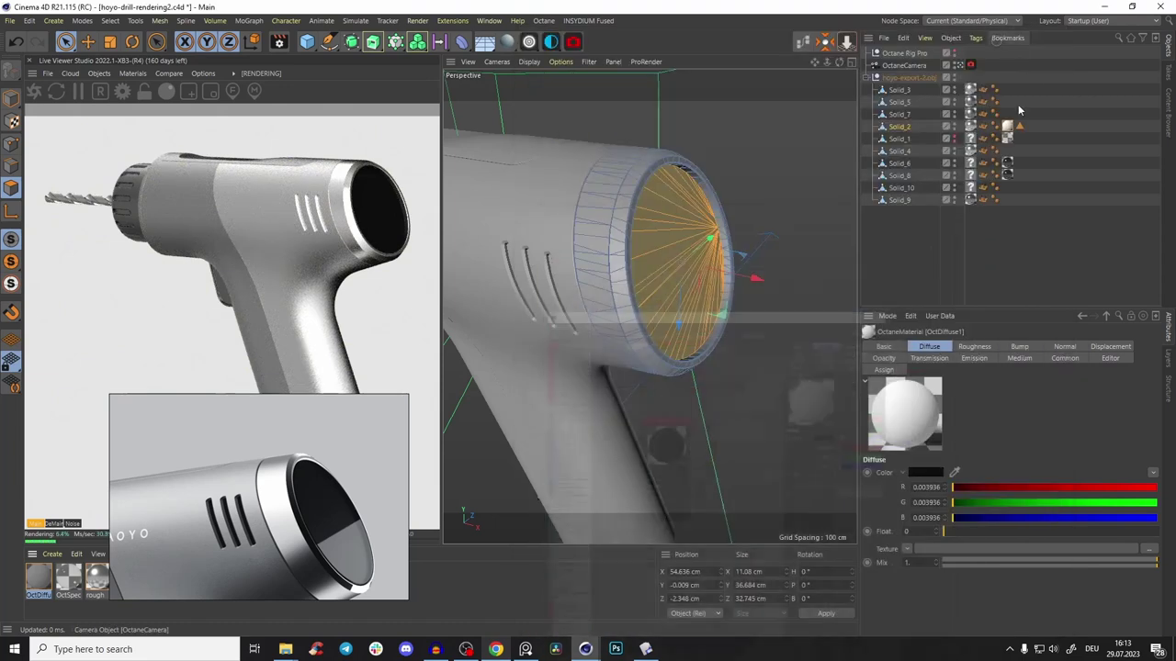
pyautogui.click(954, 139)
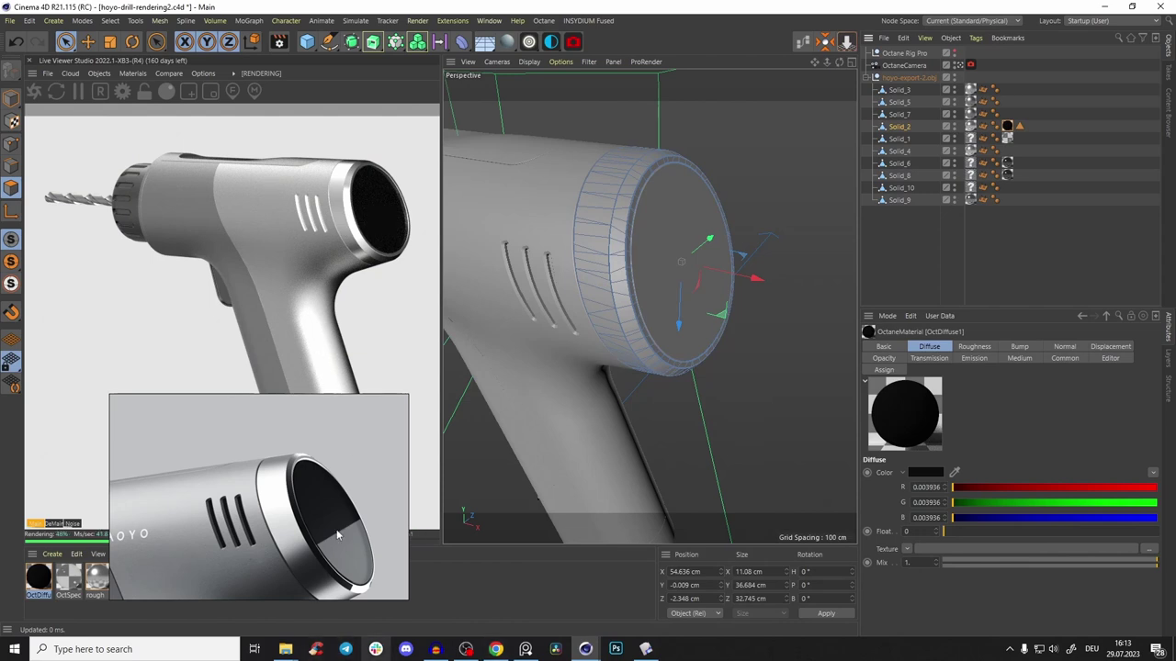
# Zoom the reference image out to the whole drill and place it beside the render preview for comparison
pyautogui.moveTo(338, 523); pyautogui.dragTo(456, 517, button='right')
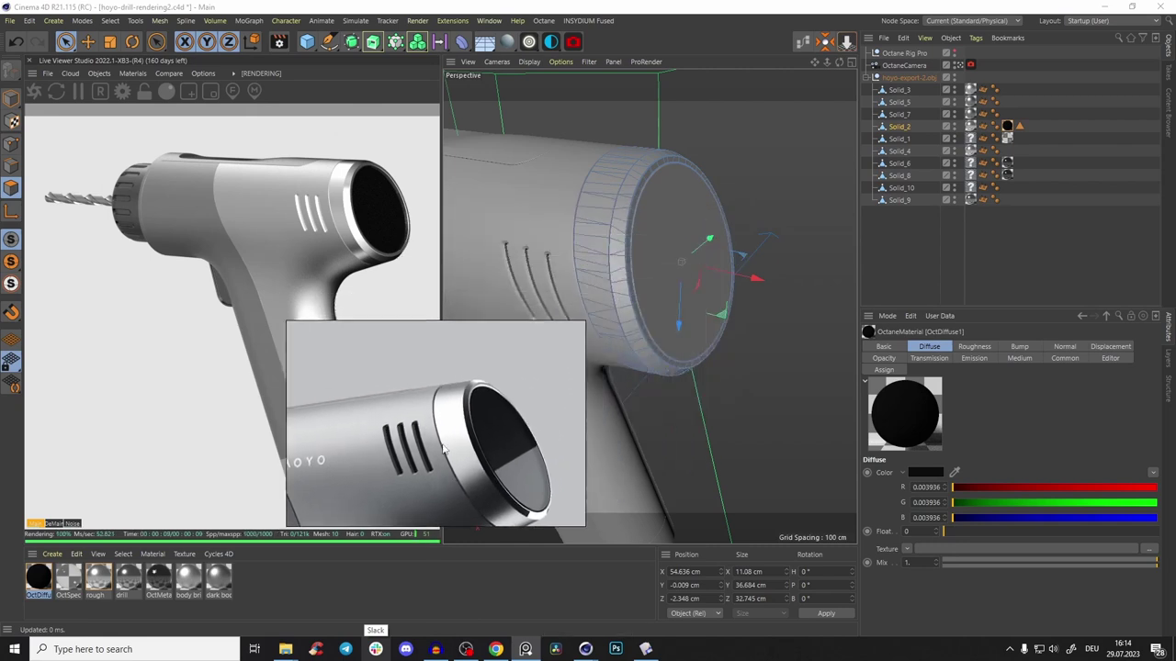
pyautogui.scroll(-5, 439, 442)
pyautogui.moveTo(418, 430); pyautogui.dragTo(451, 397, button='middle')
pyautogui.scroll(-1, 446, 378)
pyautogui.scroll(1, 451, 396)
pyautogui.moveTo(451, 400); pyautogui.dragTo(451, 478, button='right')
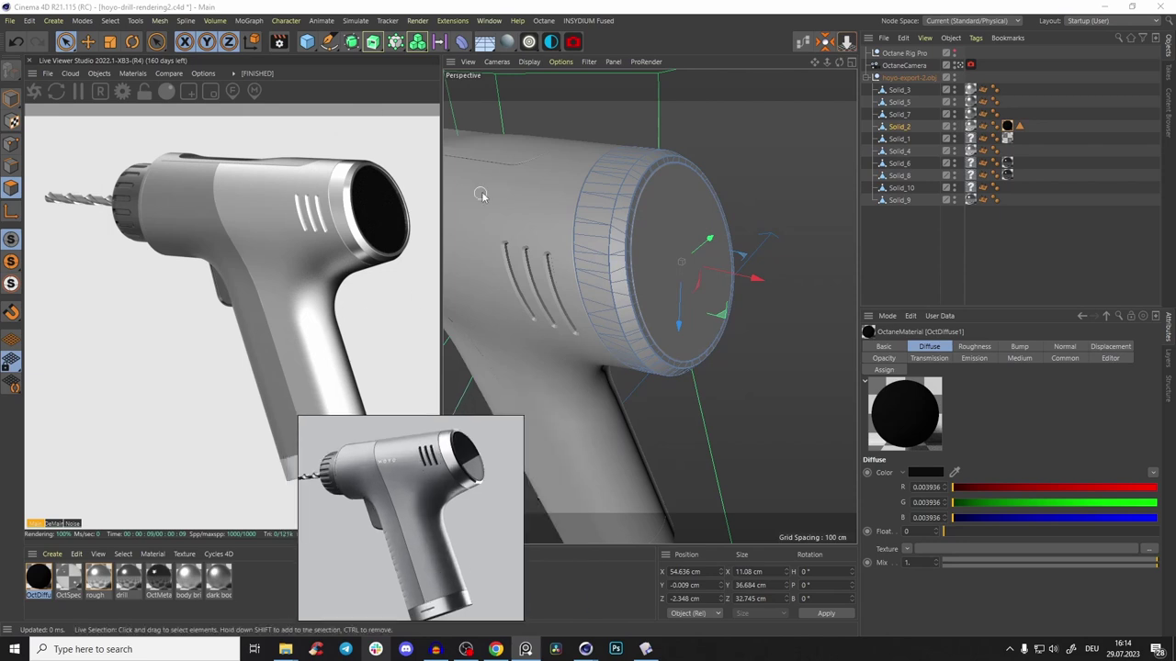
# Return to model mode and set the HDRI power of Octane Rig Pro to 0
pyautogui.click(781, 144)
pyautogui.click(11, 98)
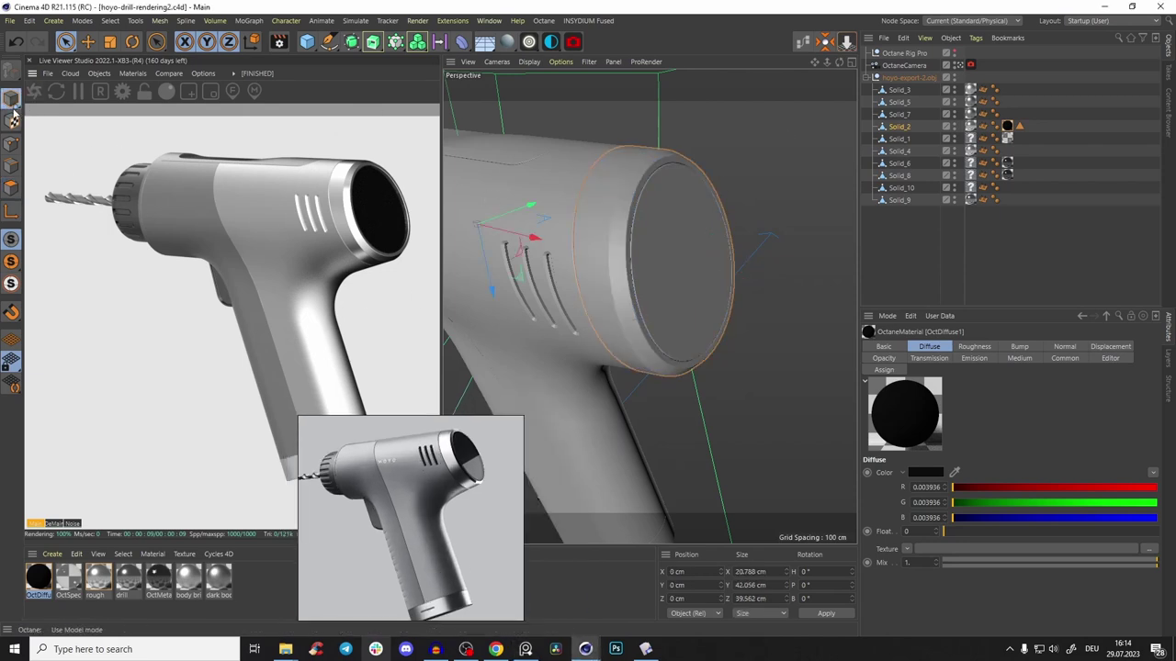
pyautogui.click(805, 153)
pyautogui.scroll(-10, 659, 229)
pyautogui.keyDown('alt'); pyautogui.moveTo(615, 300); pyautogui.dragTo(624, 257); pyautogui.keyUp('alt')
pyautogui.click(908, 53)
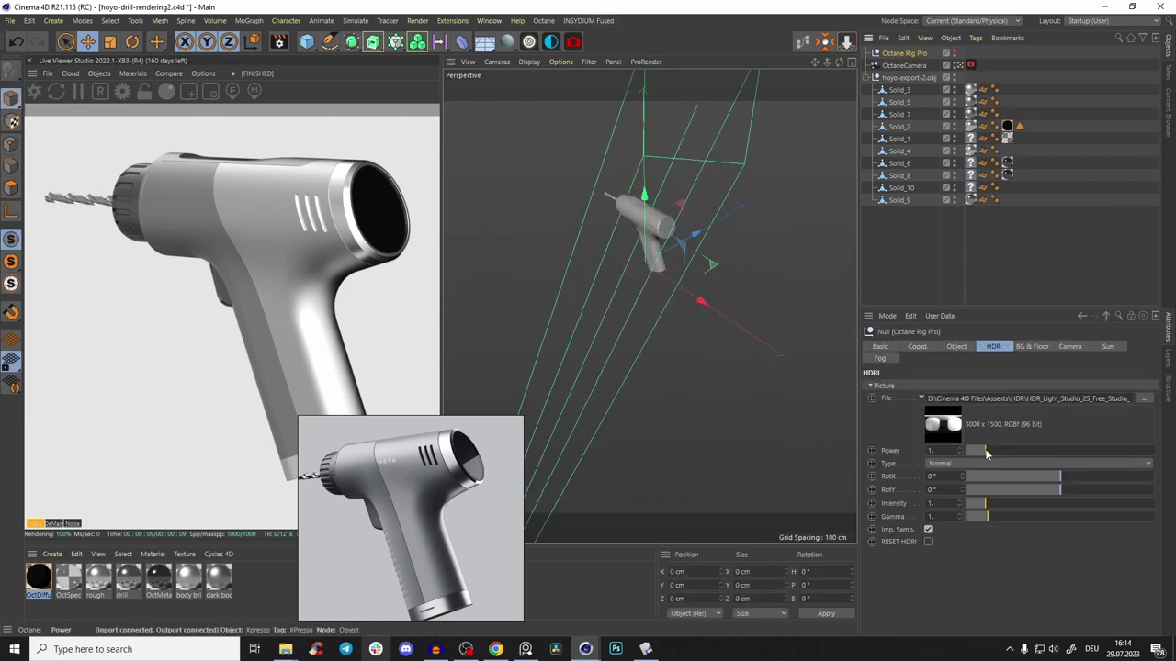
pyautogui.moveTo(986, 452); pyautogui.dragTo(784, 457)
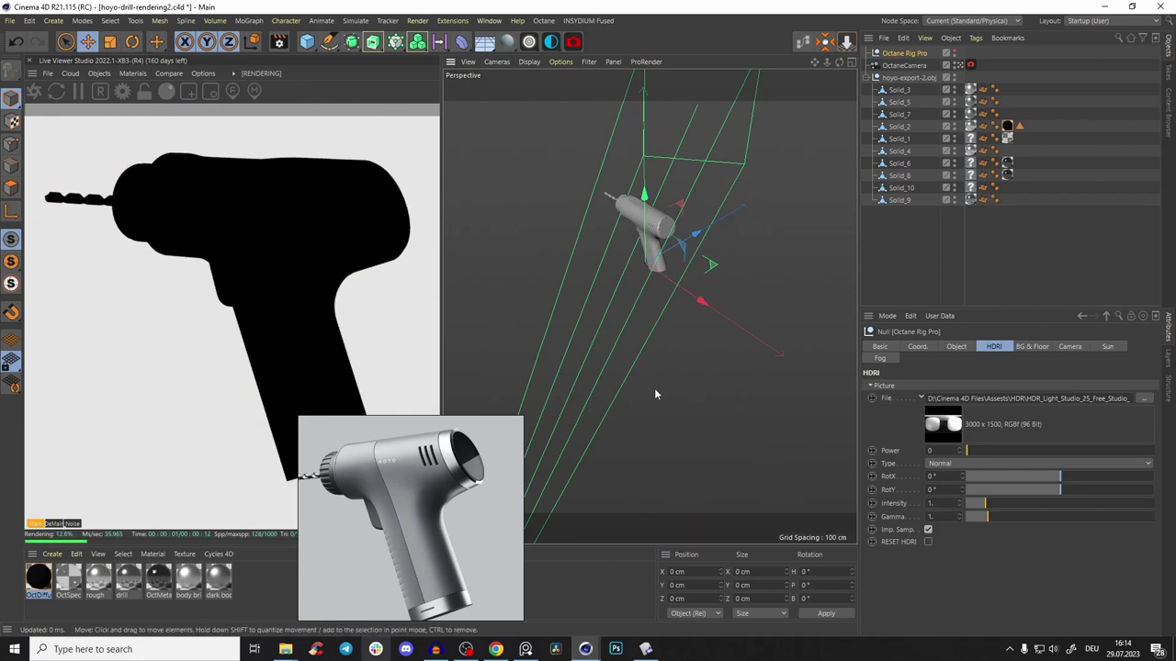
# Add an Octane targeted area light aimed at the drill and place it at about X -211, Y 334, Z -335 cm
pyautogui.click(663, 244)
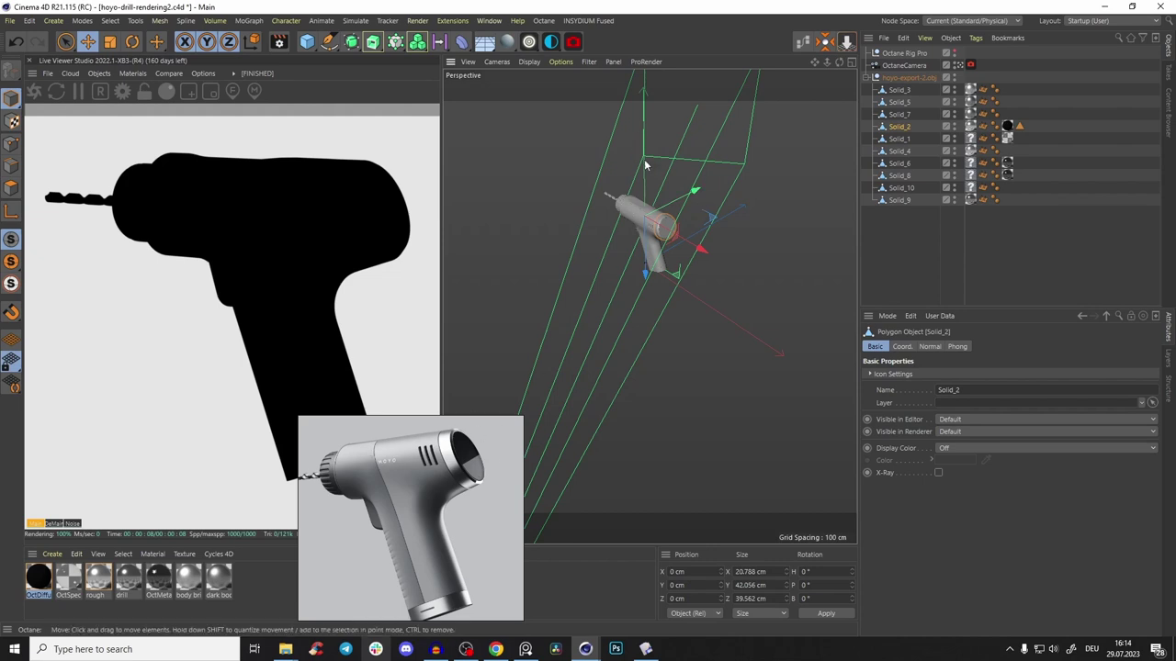
pyautogui.click(530, 43)
pyautogui.click(682, 28)
pyautogui.click(529, 41)
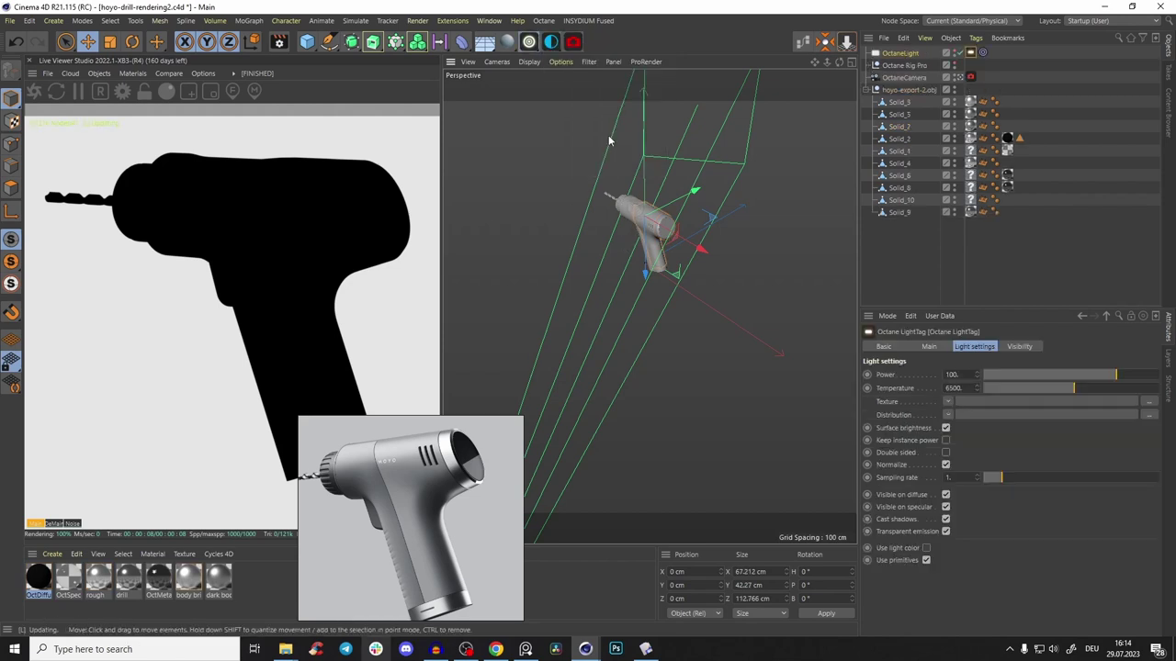
pyautogui.click(613, 129)
pyautogui.moveTo(657, 252); pyautogui.dragTo(575, 278)
pyautogui.scroll(-3, 635, 253)
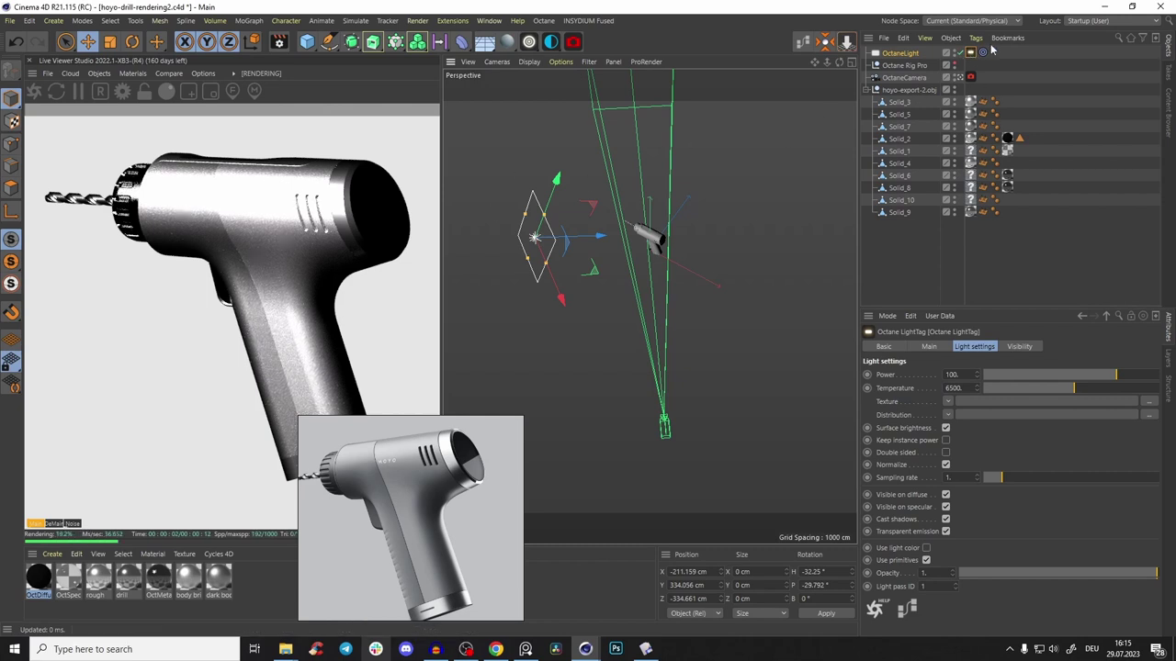
# Raise the area light to about Y 441 cm, enlarge it, and lower its power to about 2.42
pyautogui.moveTo(1116, 374)
pyautogui.mouseDown()
pyautogui.moveTo(1081, 376)
pyautogui.moveTo(1100, 379)
pyautogui.mouseUp()
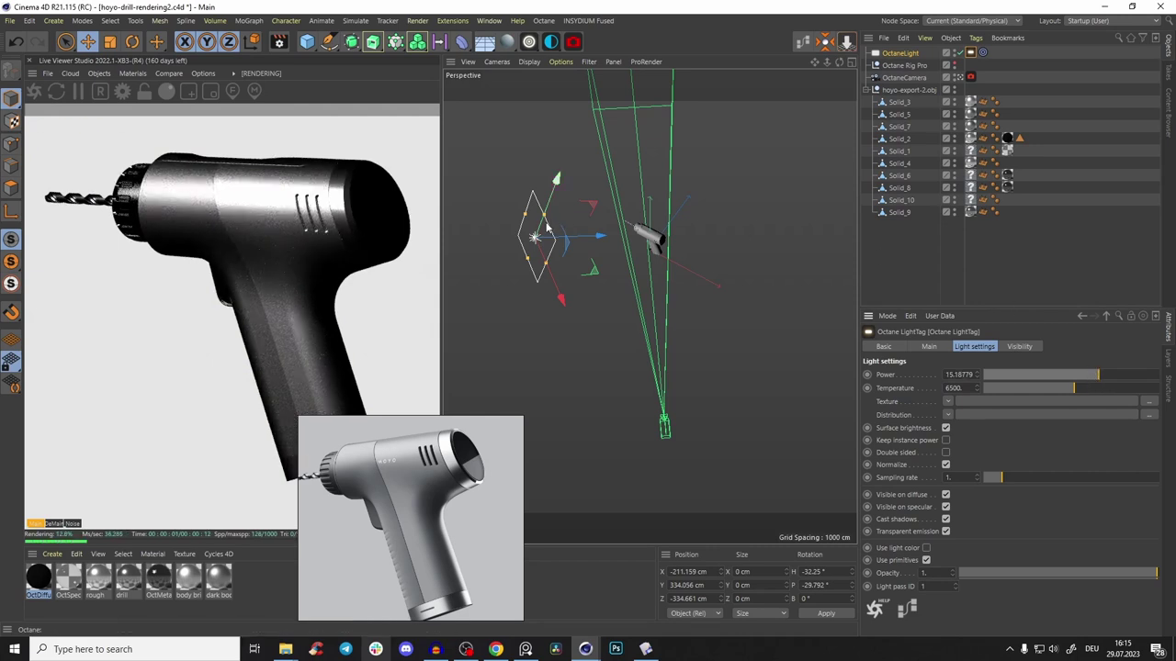
pyautogui.moveTo(556, 180); pyautogui.dragTo(571, 144)
pyautogui.moveTo(559, 236); pyautogui.dragTo(613, 299)
pyautogui.moveTo(569, 177)
pyautogui.mouseDown()
pyautogui.moveTo(598, 147)
pyautogui.moveTo(568, 179)
pyautogui.mouseUp()
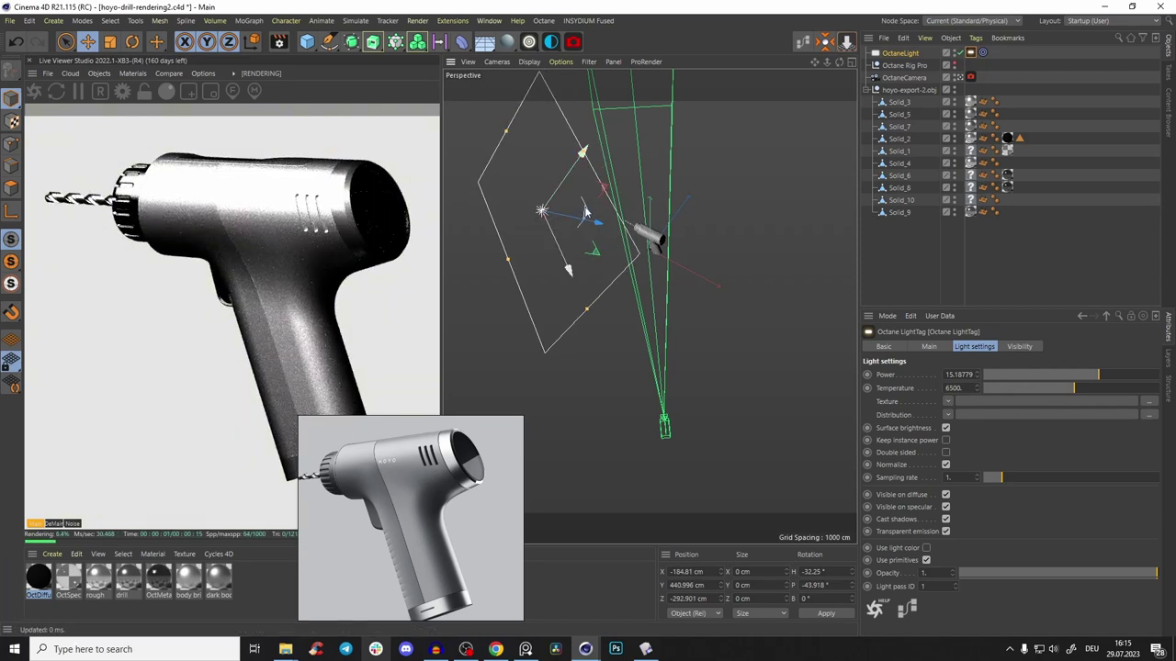
pyautogui.moveTo(1099, 373); pyautogui.dragTo(1087, 376)
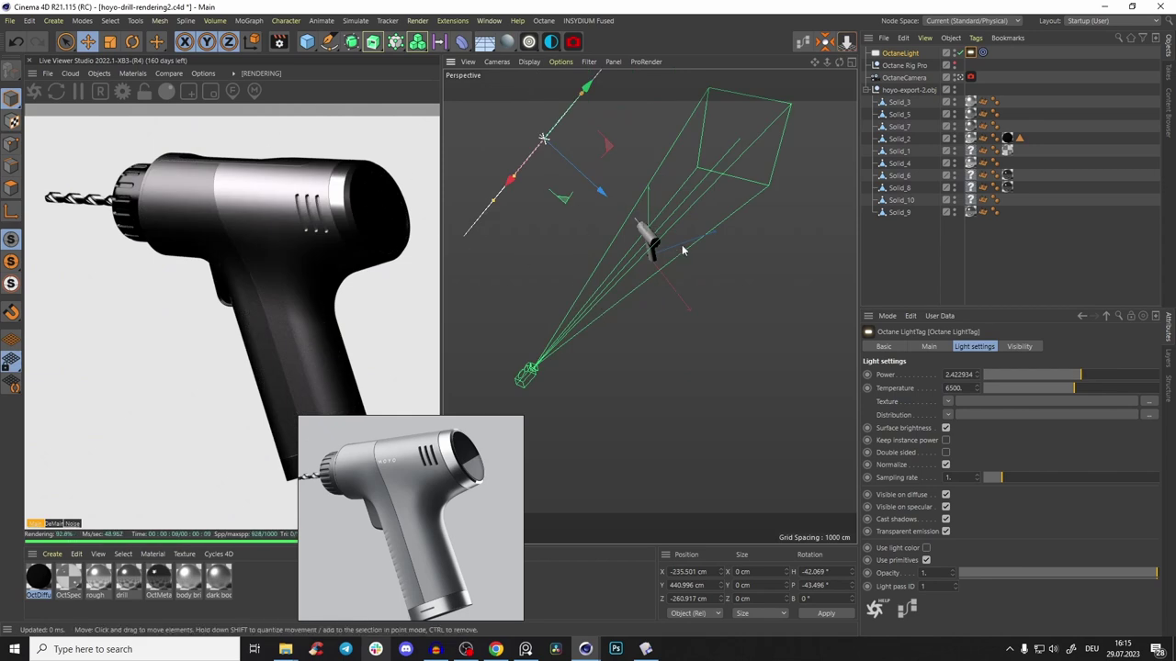
# Select the drill's rear ring Solid_2 in the viewport
pyautogui.moveTo(653, 234)
pyautogui.keyDown('alt'); pyautogui.mouseDown()
pyautogui.moveTo(617, 201)
pyautogui.moveTo(664, 395)
pyautogui.moveTo(655, 232)
pyautogui.mouseUp(); pyautogui.keyUp('alt')
pyautogui.scroll(2, 654, 229)
pyautogui.click(649, 244)
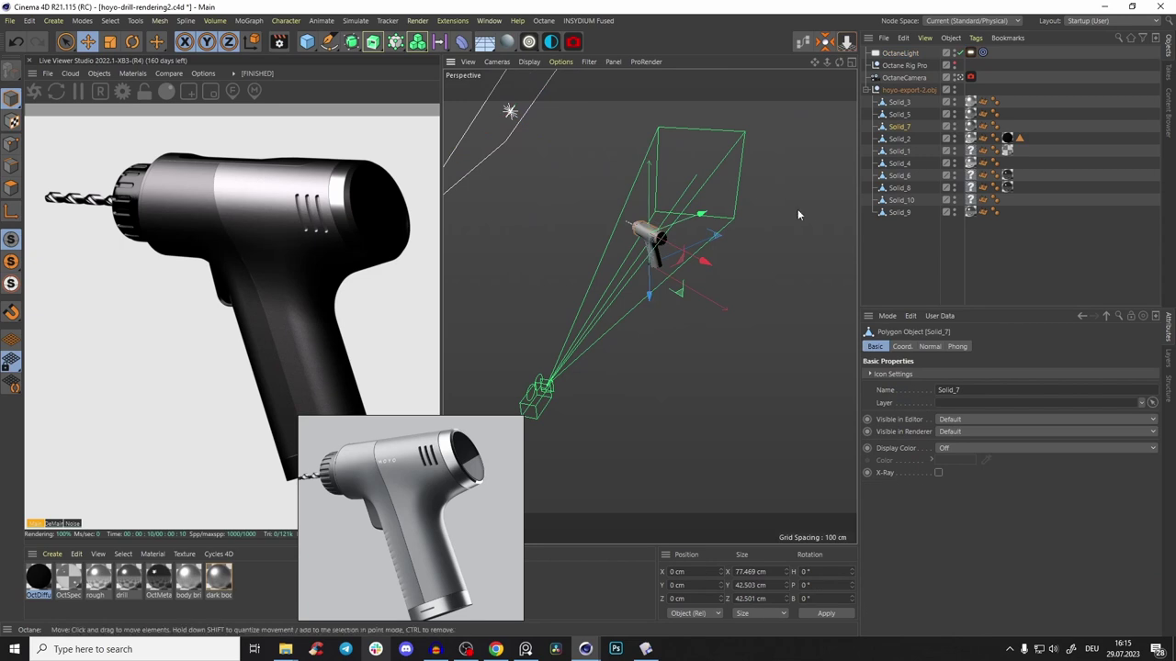
pyautogui.scroll(3, 673, 206)
pyautogui.scroll(4, 674, 204)
pyautogui.click(676, 240)
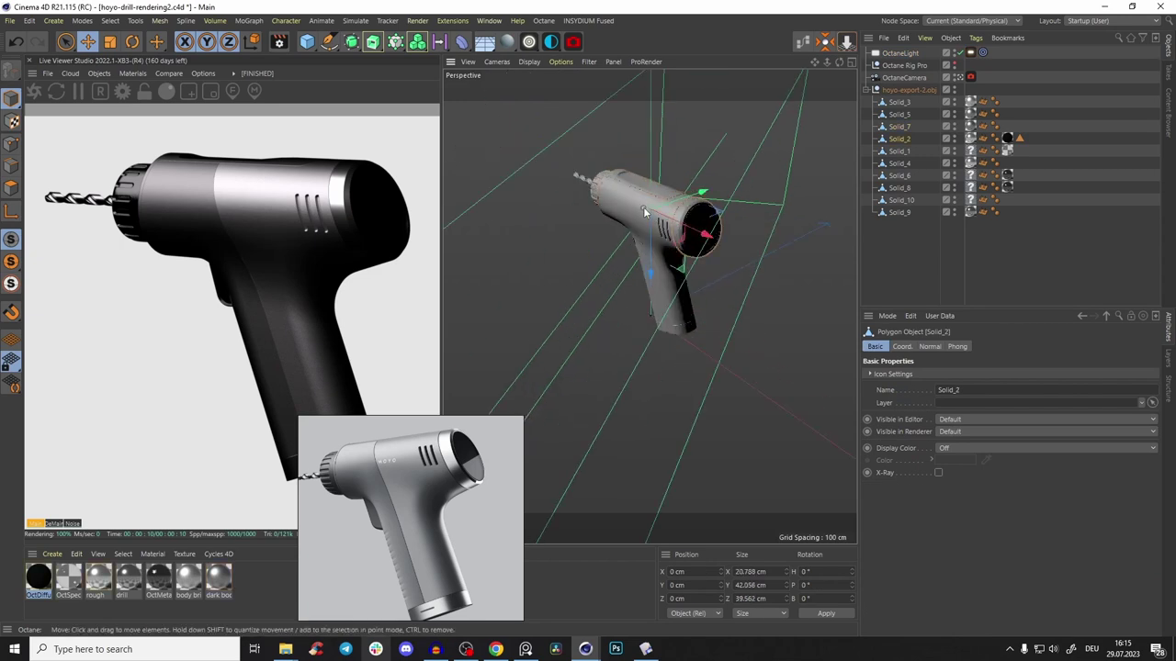
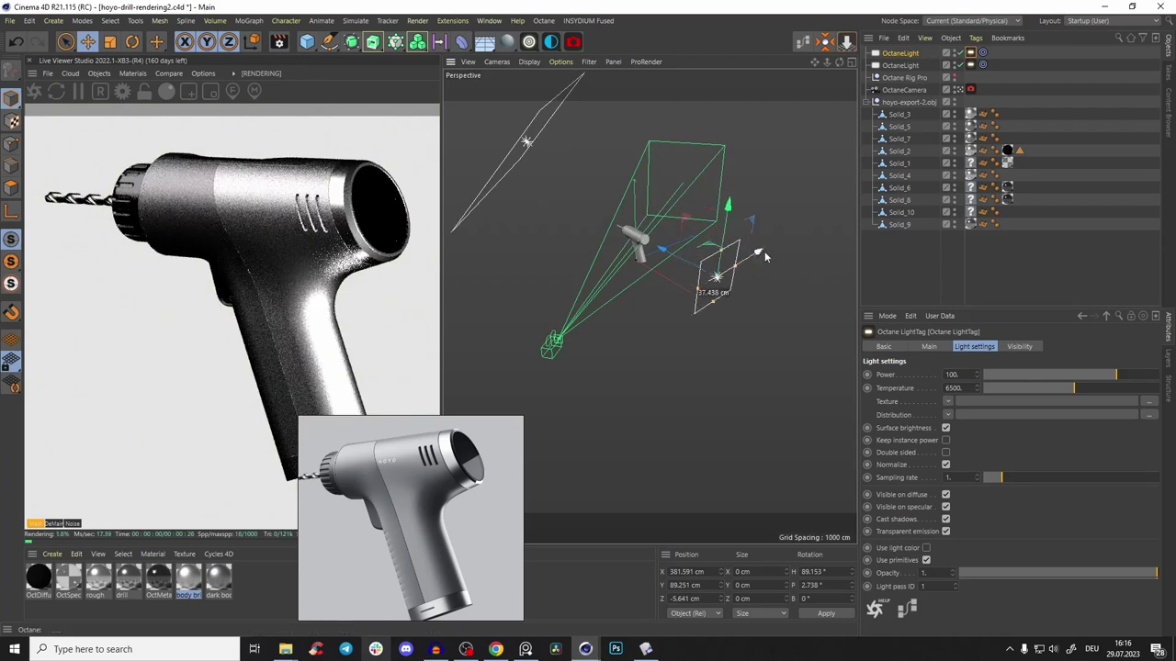
# Stretch the second area light into a tall vertical strip and lower its power to about 5.32
pyautogui.keyDown('alt'); pyautogui.moveTo(641, 239); pyautogui.dragTo(693, 216); pyautogui.keyUp('alt')
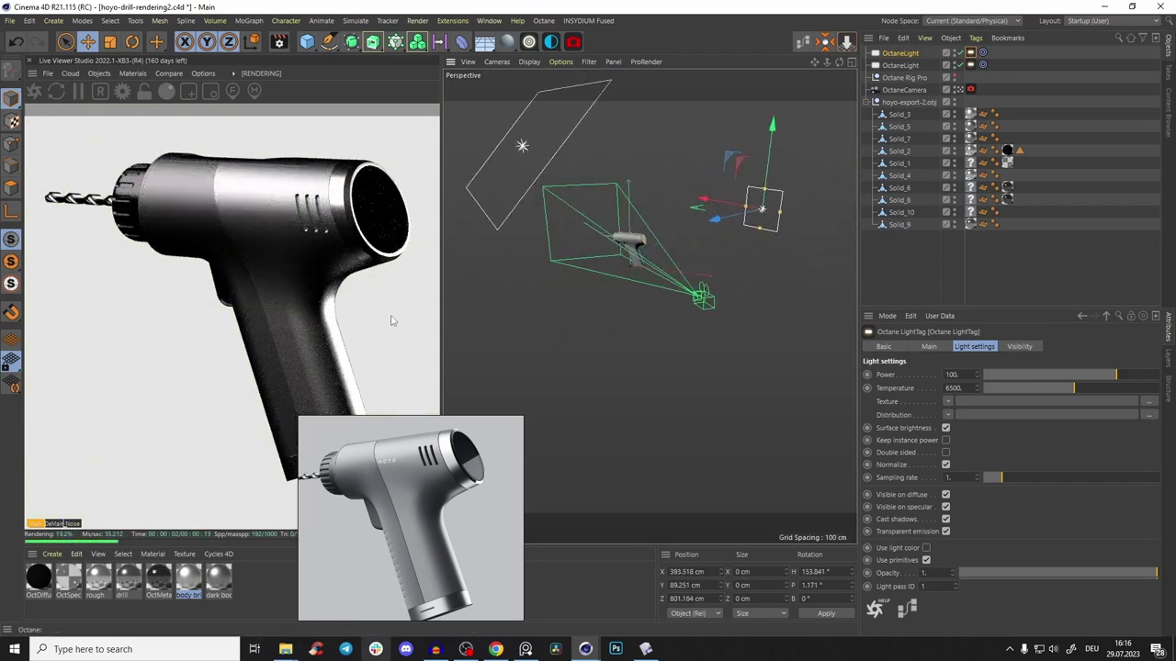
pyautogui.moveTo(764, 188); pyautogui.dragTo(780, 70)
pyautogui.moveTo(1099, 376); pyautogui.dragTo(1085, 369)
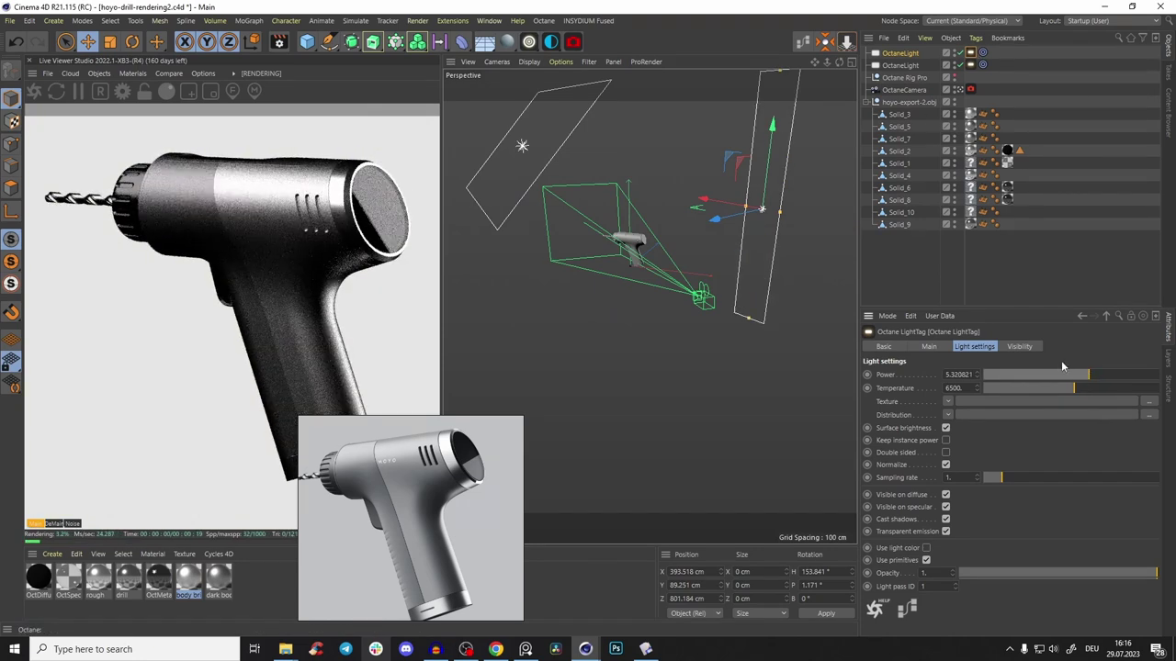
# Shift the strip light sideways behind the drill to about X 180, Z 890 cm and move the reference image lower
pyautogui.moveTo(722, 202); pyautogui.dragTo(703, 198)
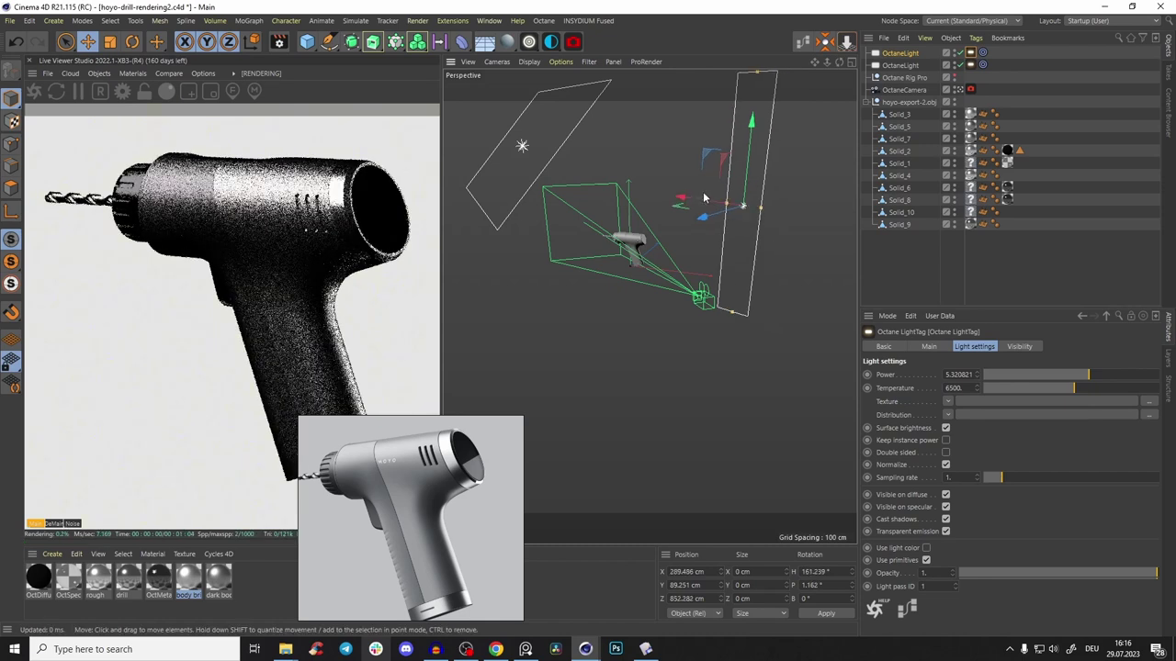
pyautogui.keyDown('alt'); pyautogui.moveTo(641, 234); pyautogui.dragTo(604, 253); pyautogui.keyUp('alt')
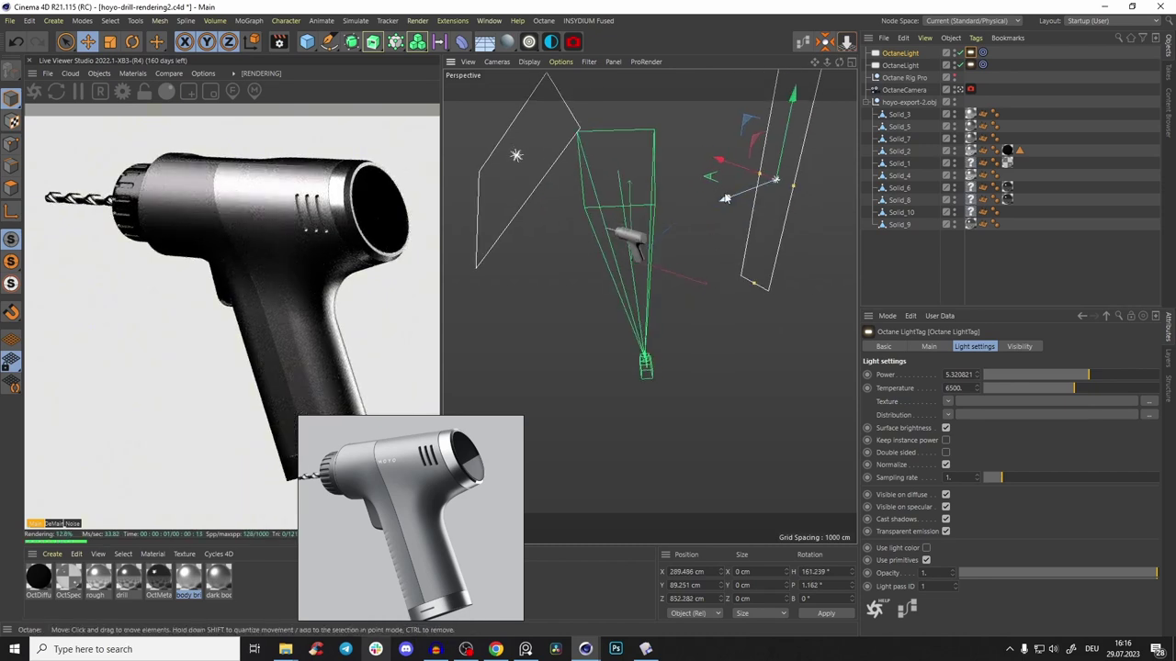
pyautogui.moveTo(736, 171); pyautogui.dragTo(702, 160)
pyautogui.moveTo(386, 469); pyautogui.dragTo(343, 504, button='right')
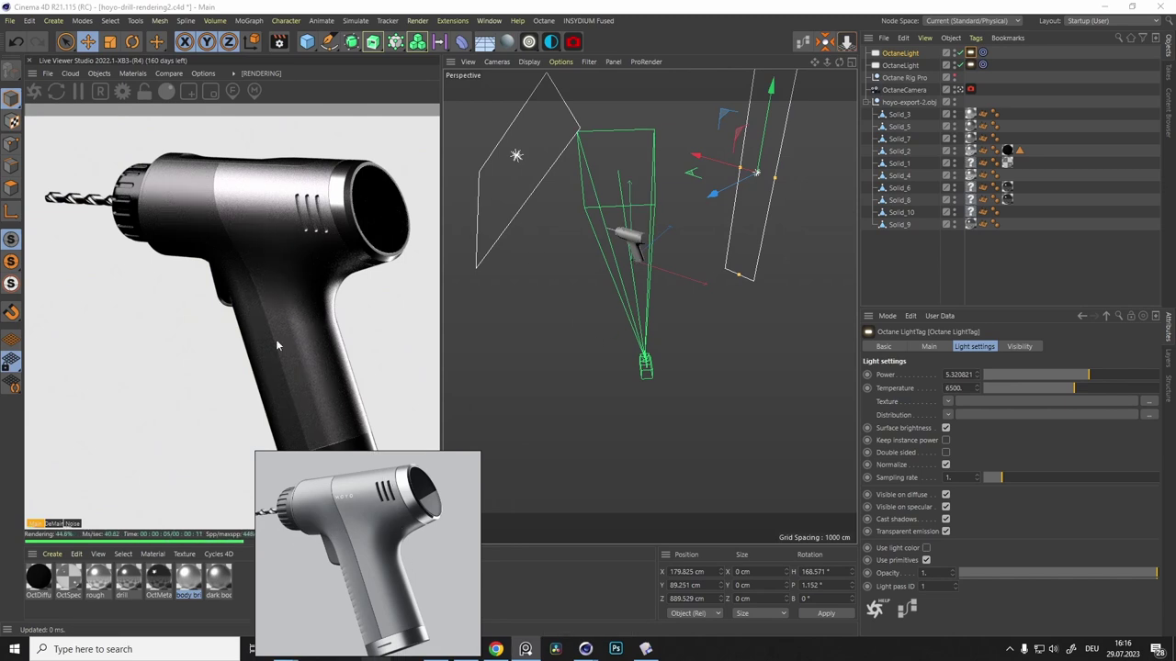
# Add a third targeted area light aimed at Solid_3, enlarge it and place it at about X -299, Y 253, Z -1225 cm
pyautogui.click(637, 246)
pyautogui.click(529, 42)
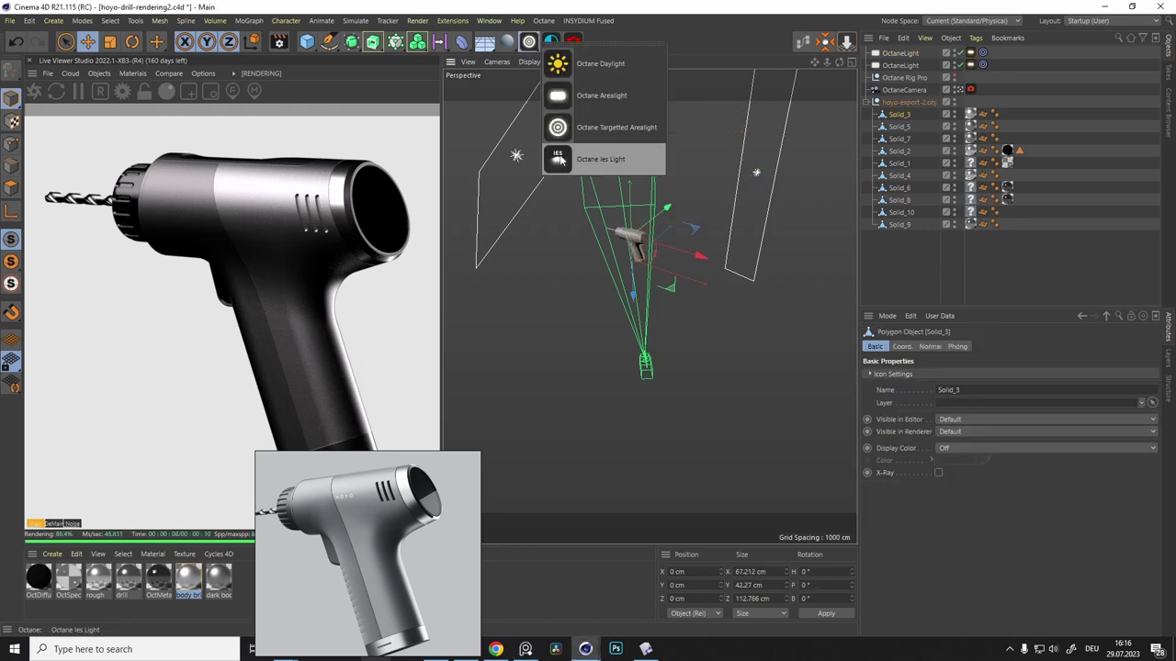
pyautogui.click(601, 127)
pyautogui.scroll(-4, 634, 256)
pyautogui.moveTo(698, 261); pyautogui.dragTo(840, 166)
pyautogui.press('t')
pyautogui.keyDown('alt'); pyautogui.moveTo(560, 283); pyautogui.dragTo(741, 238); pyautogui.keyUp('alt')
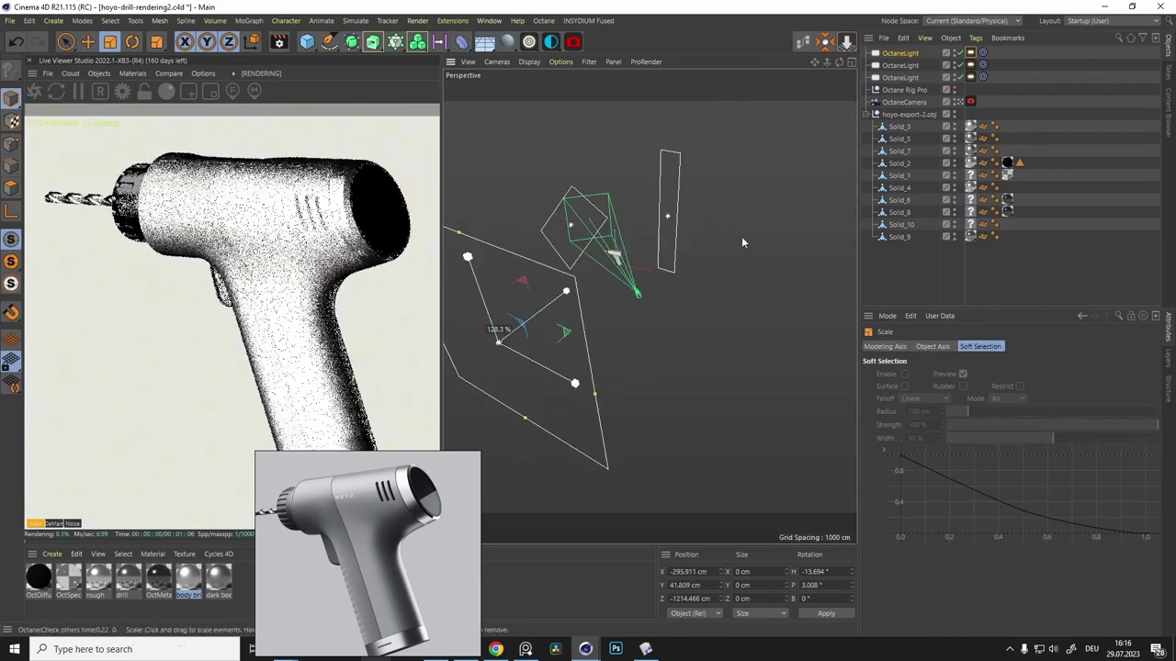
pyautogui.press('e')
pyautogui.moveTo(500, 265); pyautogui.dragTo(496, 240)
# Set the third area light's power to about 0.906 and its temperature to about 6884
pyautogui.click(971, 53)
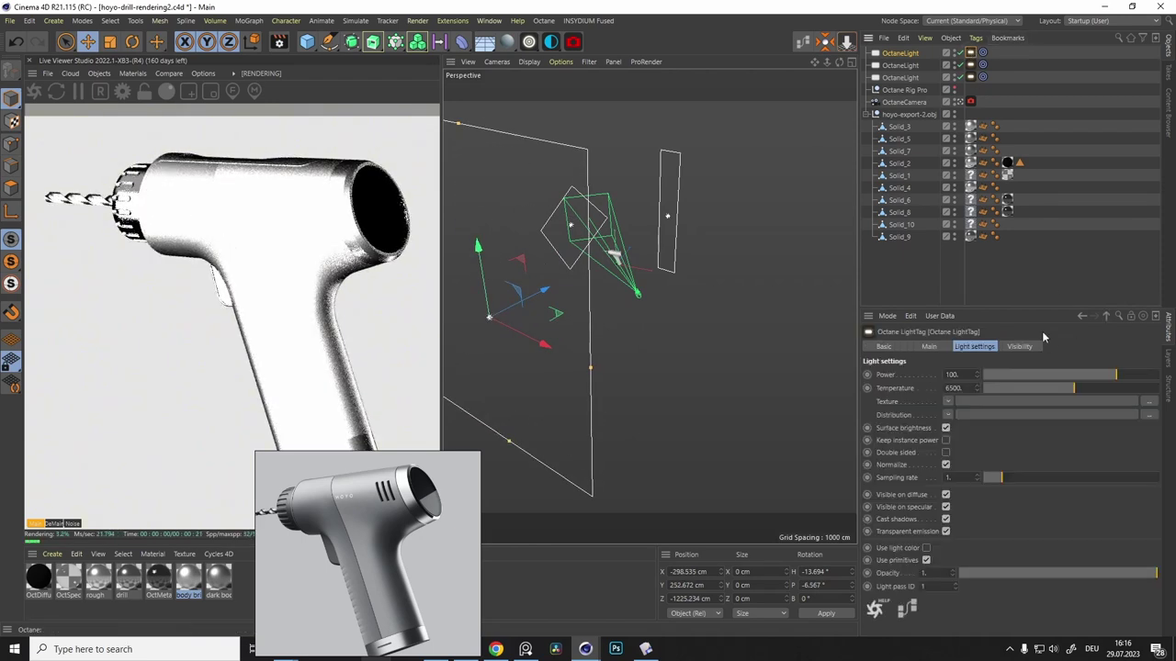
pyautogui.click(1073, 375)
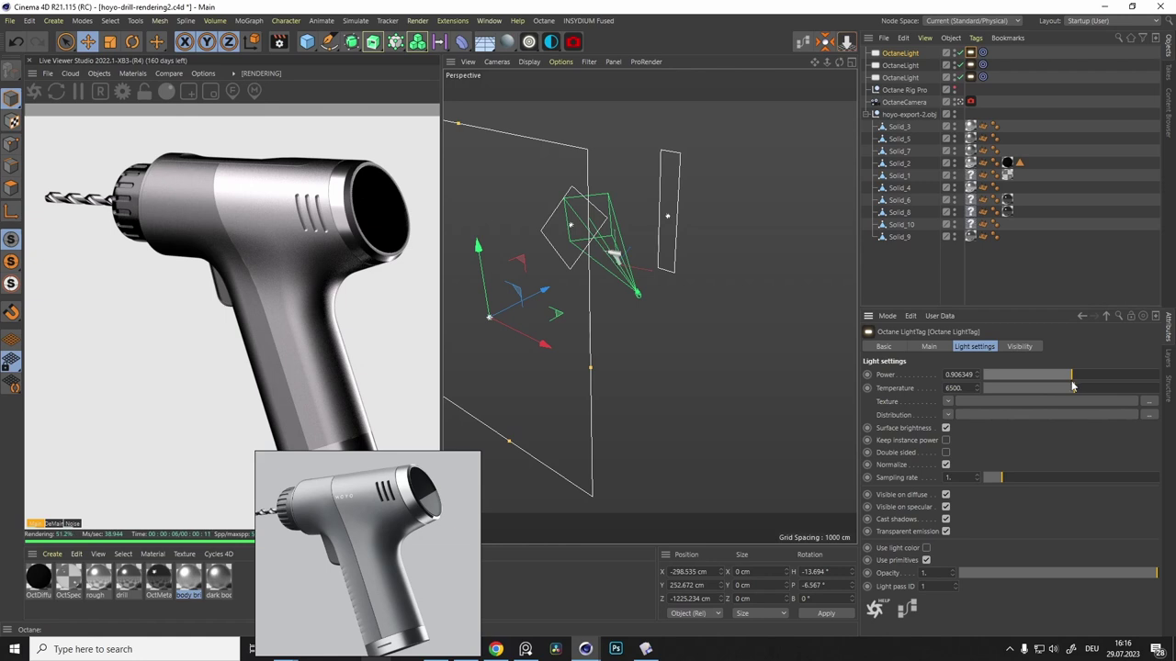
pyautogui.moveTo(1070, 392); pyautogui.dragTo(1086, 393)
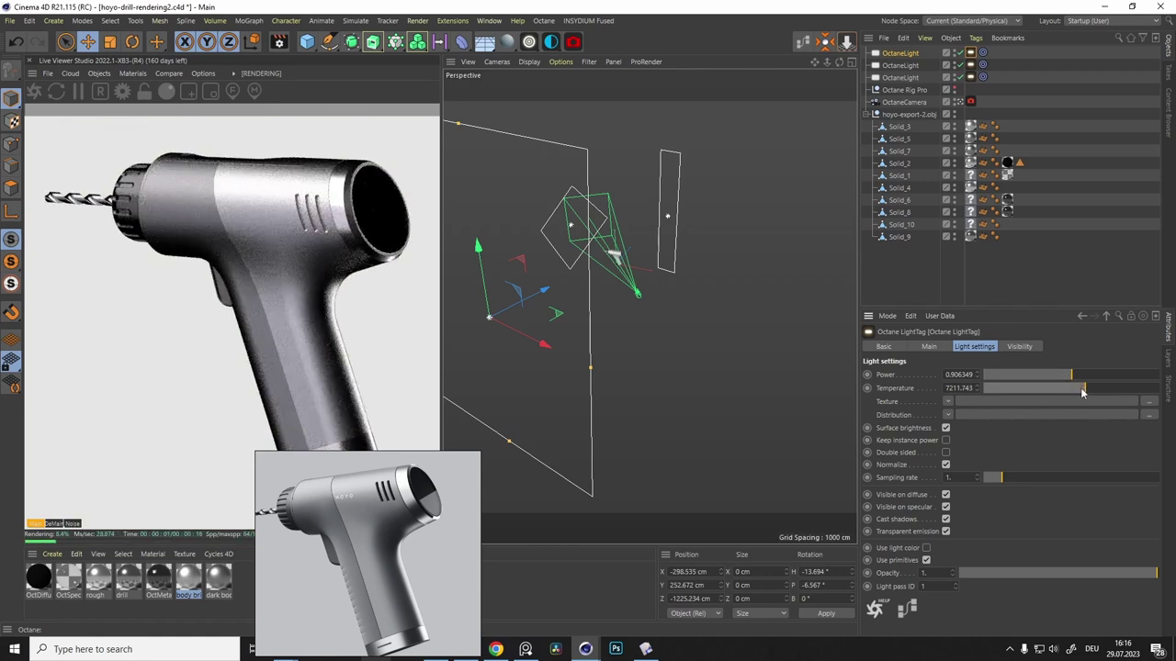
pyautogui.moveTo(1080, 389); pyautogui.dragTo(1076, 390)
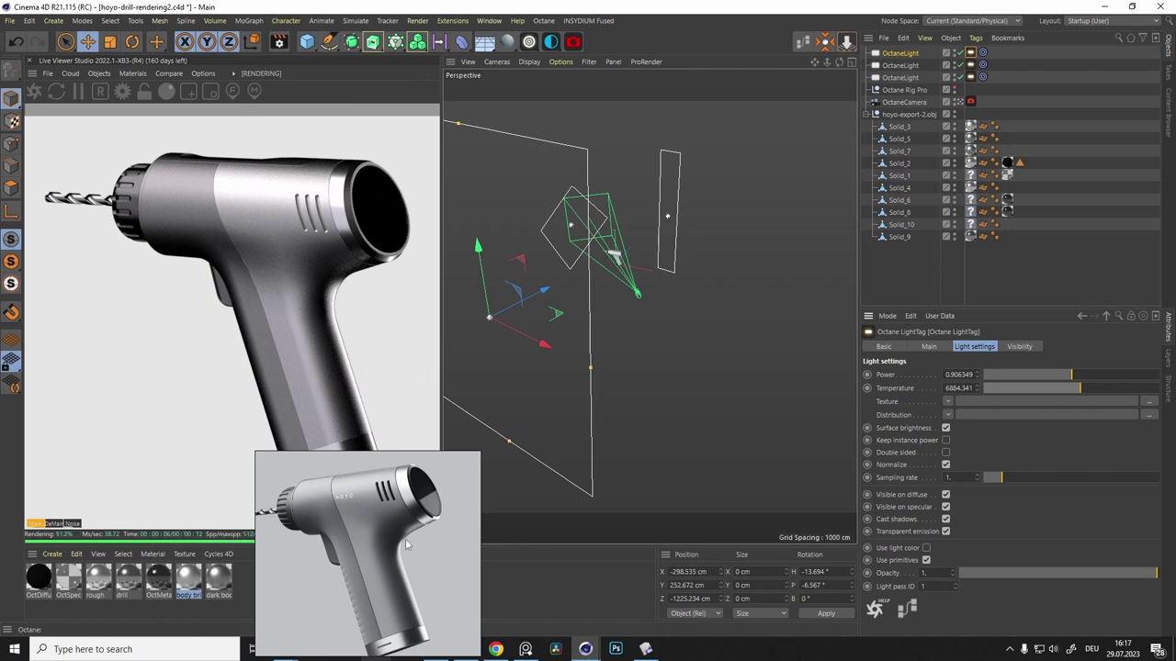
pyautogui.keyDown('alt'); pyautogui.moveTo(618, 255); pyautogui.dragTo(562, 342); pyautogui.keyUp('alt')
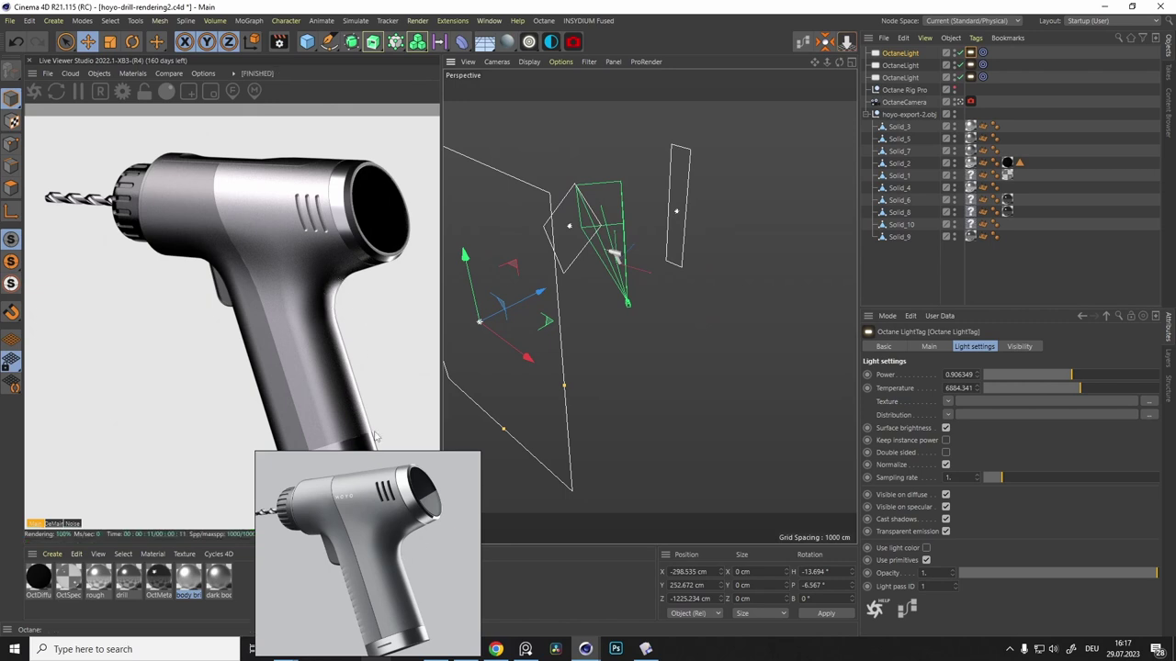
# Nudge the reference image slightly and lower the tall strip light's power to about 4.09
pyautogui.moveTo(387, 474); pyautogui.dragTo(366, 454, button='right')
pyautogui.click(677, 213)
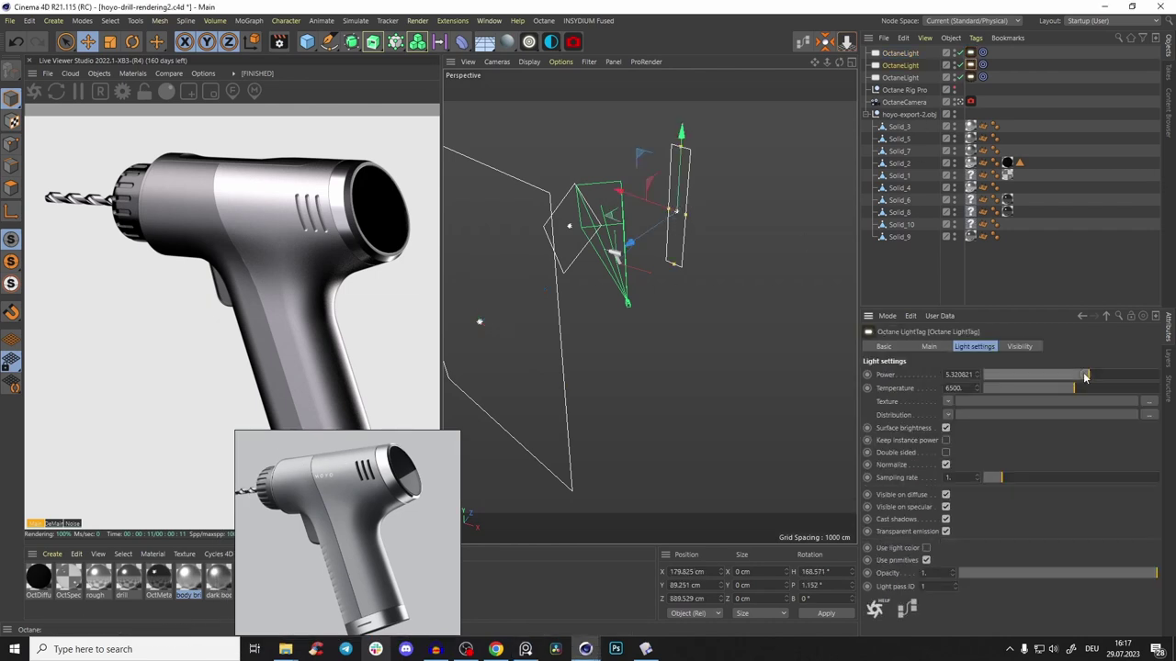
pyautogui.click(1083, 378)
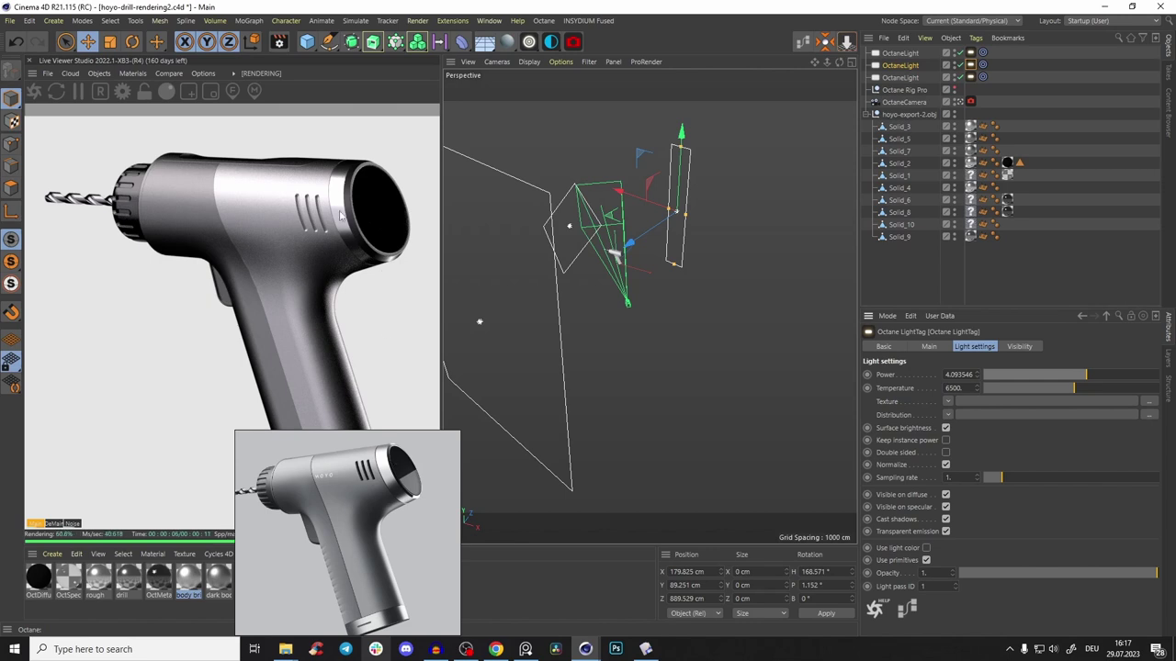
# Open the rough material in the Octane Node Editor and set its roughness float to about 0.283
pyautogui.scroll(8, 619, 251)
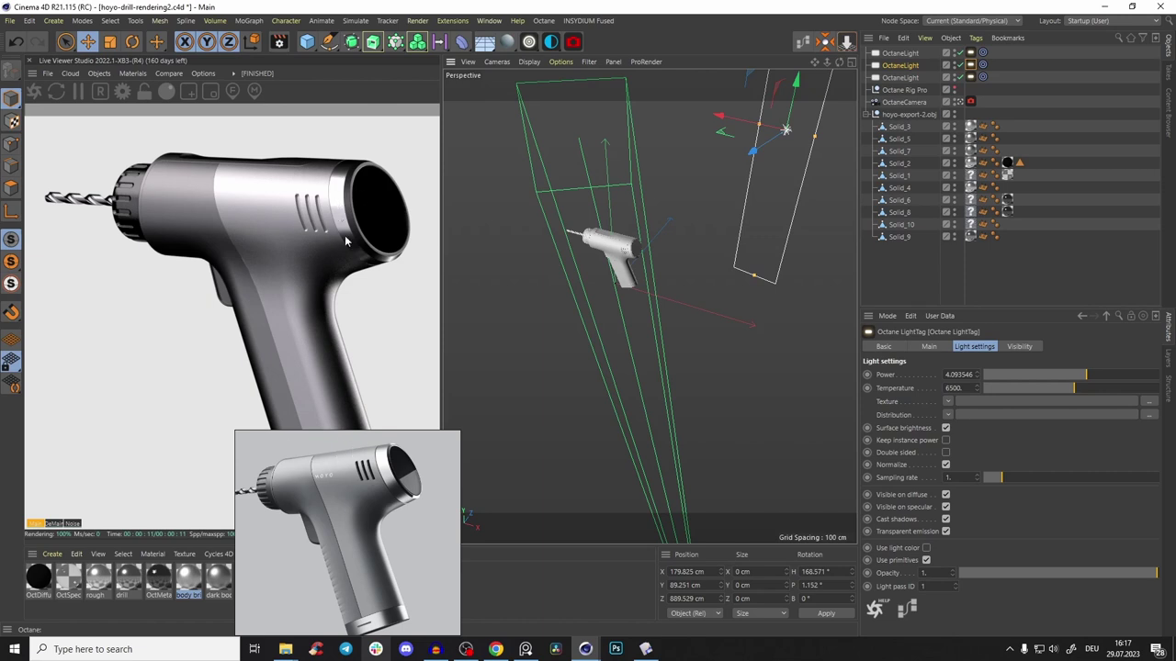
pyautogui.scroll(5, 630, 253)
pyautogui.click(630, 253)
pyautogui.doubleClick(99, 579)
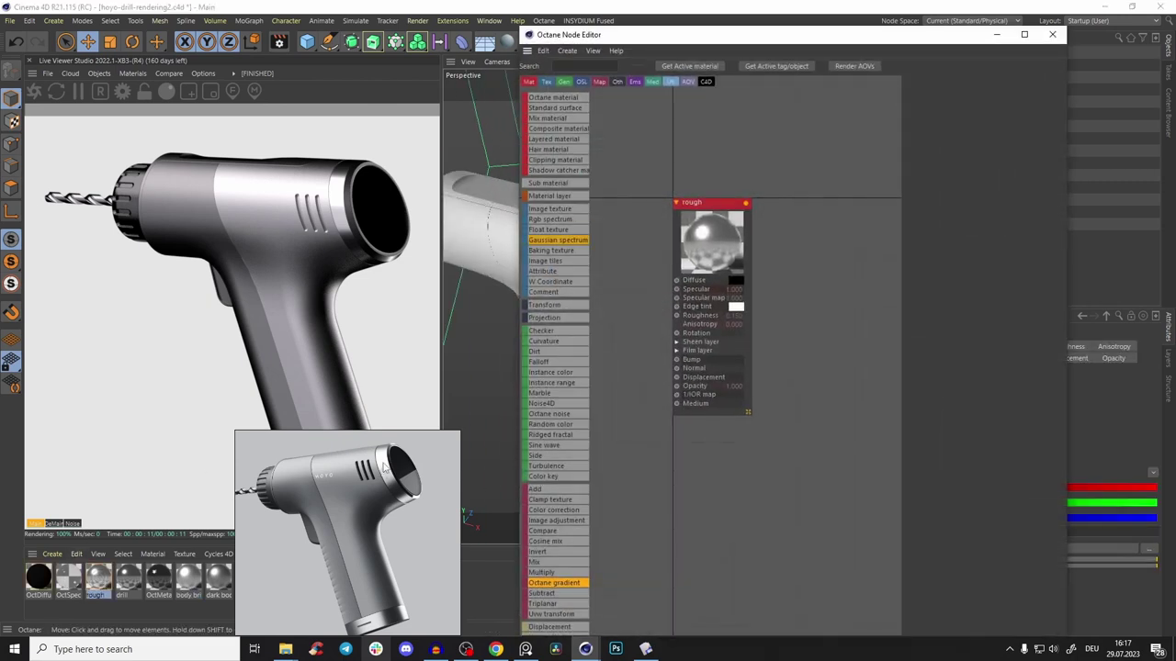
pyautogui.click(717, 245)
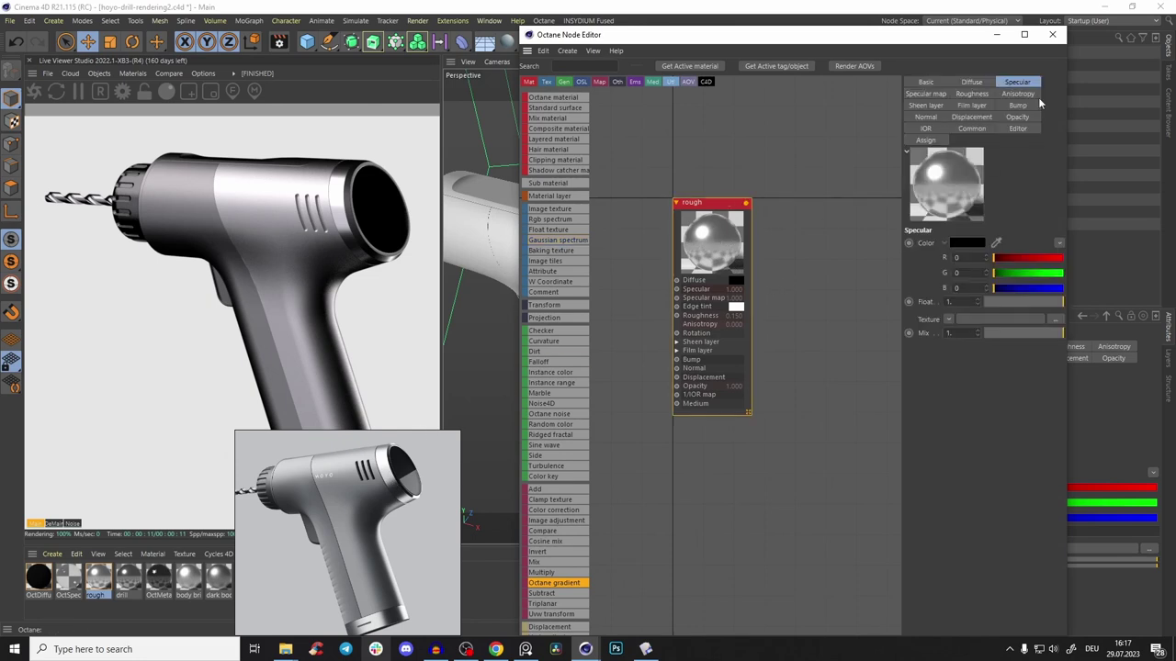
pyautogui.click(966, 105)
pyautogui.click(977, 94)
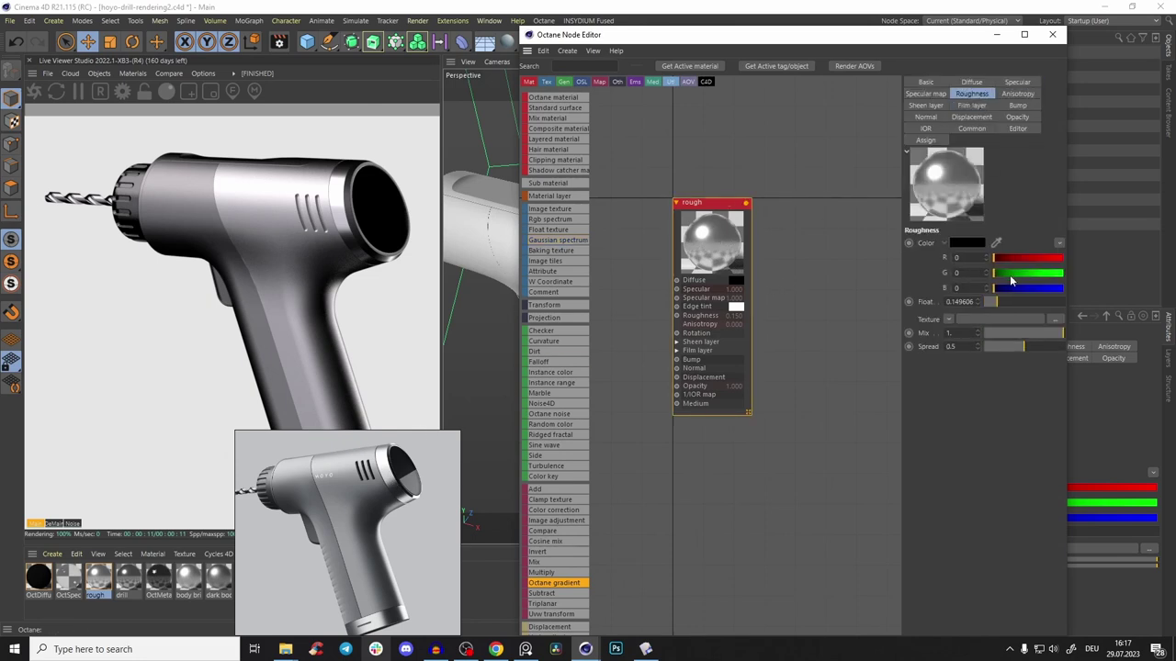
pyautogui.click(1003, 303)
pyautogui.click(1006, 302)
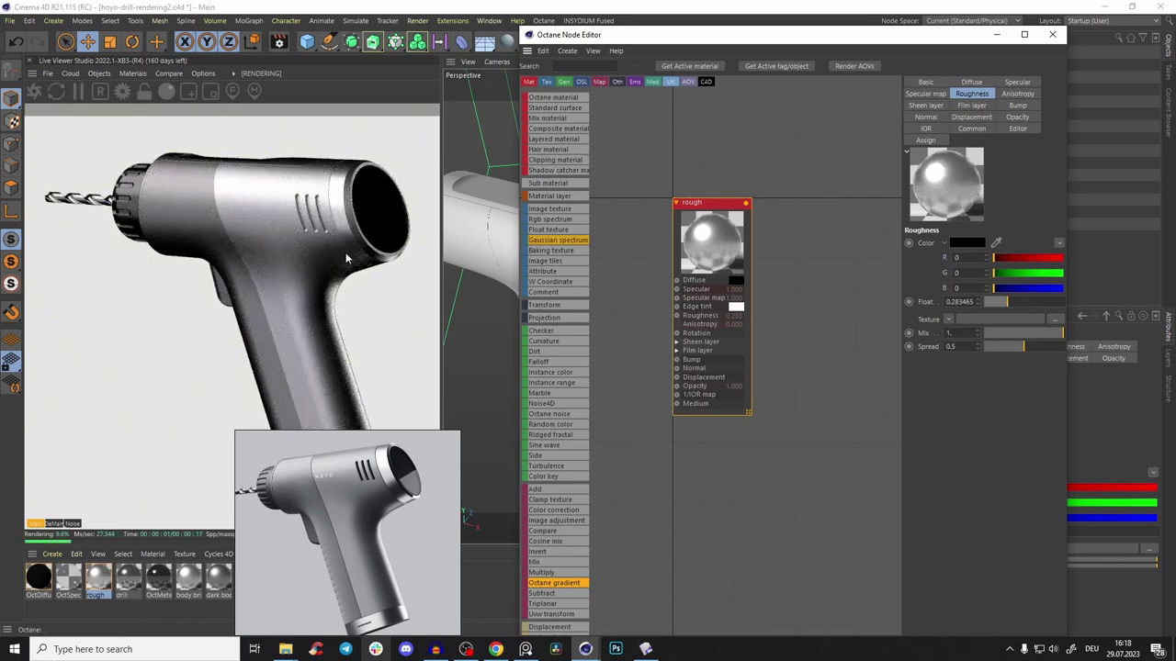
pyautogui.click(997, 36)
# Select the area light above the drill and load a Gradient shader as its light texture
pyautogui.click(601, 280)
pyautogui.scroll(-12, 603, 283)
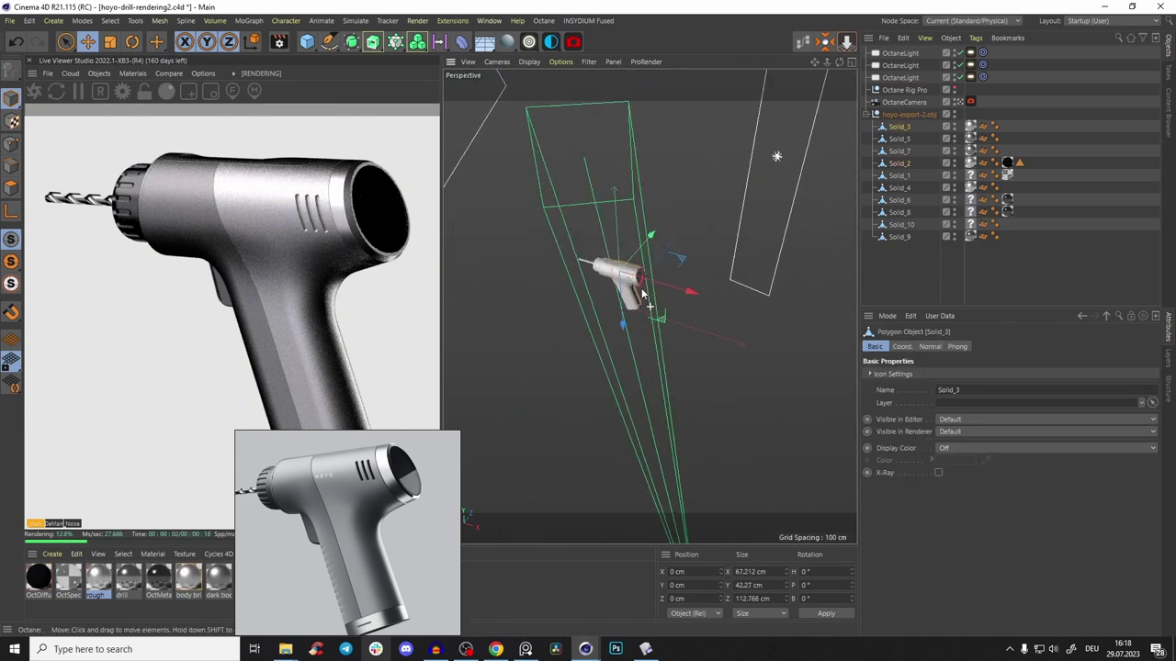
pyautogui.click(559, 224)
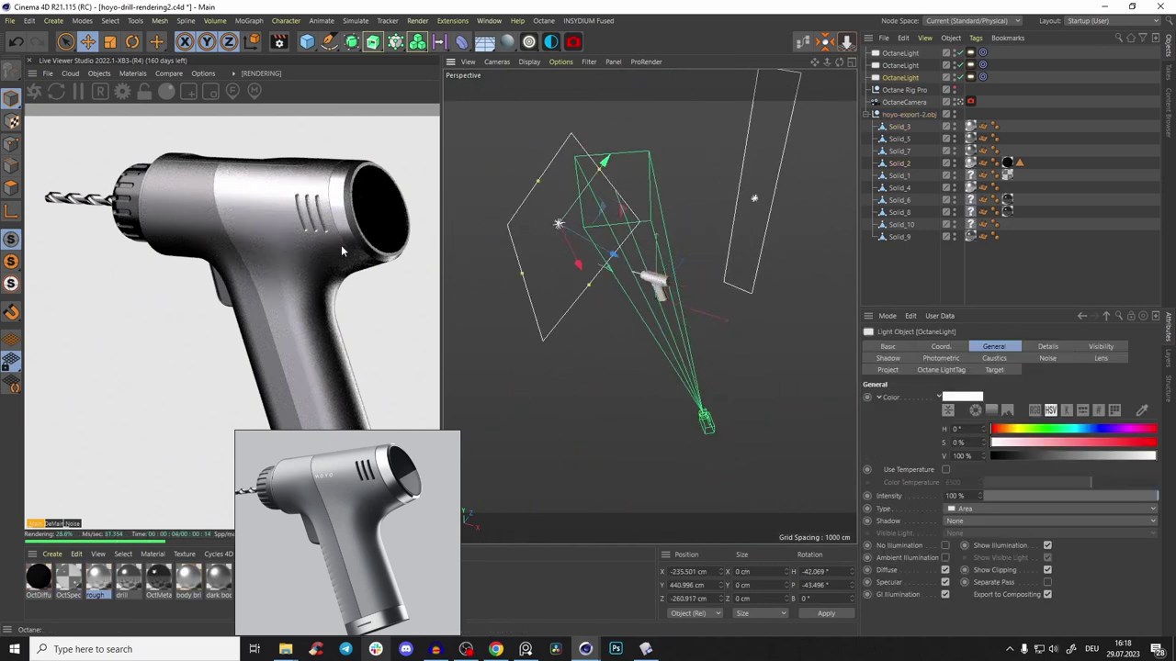
pyautogui.click(941, 369)
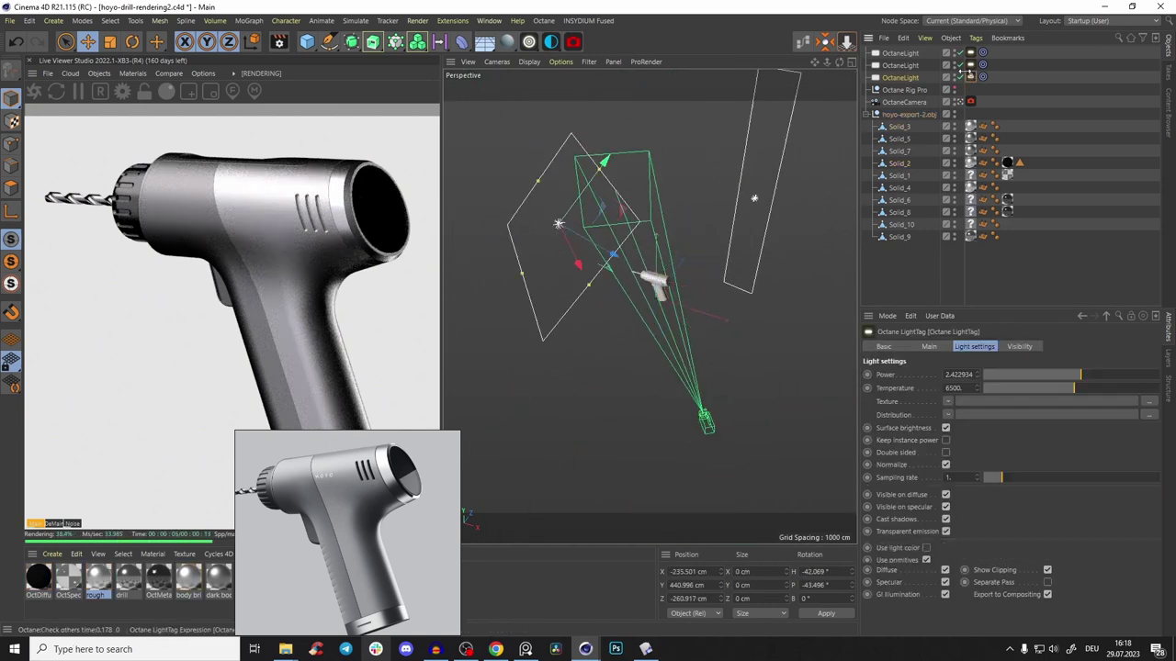
pyautogui.click(949, 403)
pyautogui.click(958, 229)
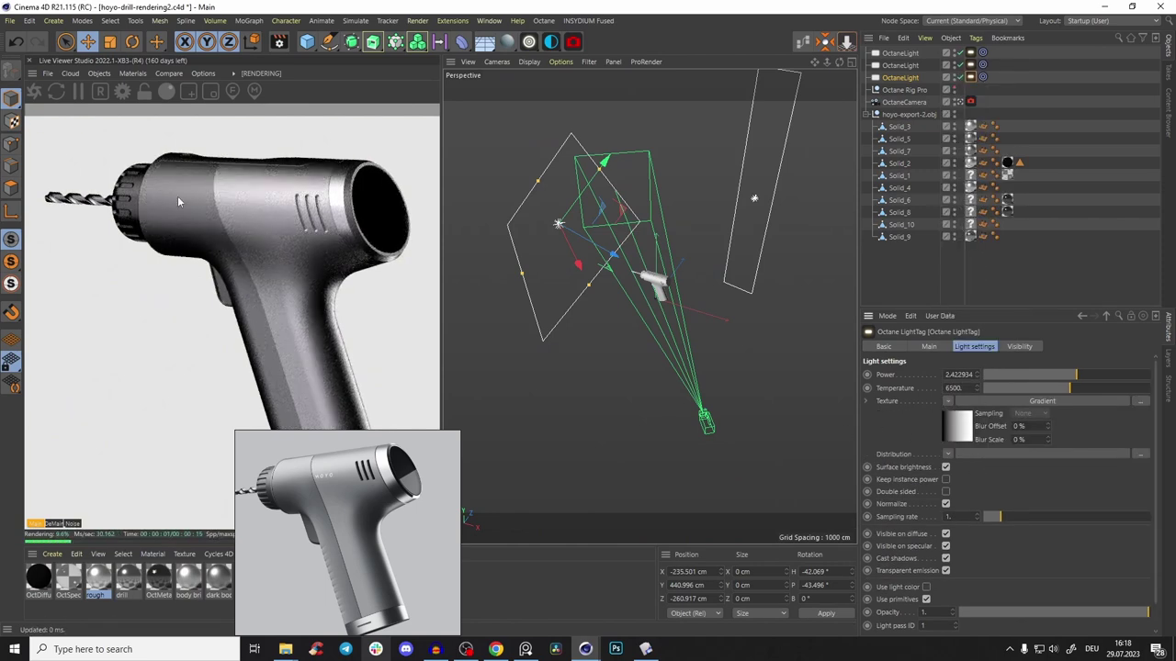
# Edit the light's Gradient shader and set its type to 2D - V
pyautogui.click(958, 427)
pyautogui.rightClick(974, 456)
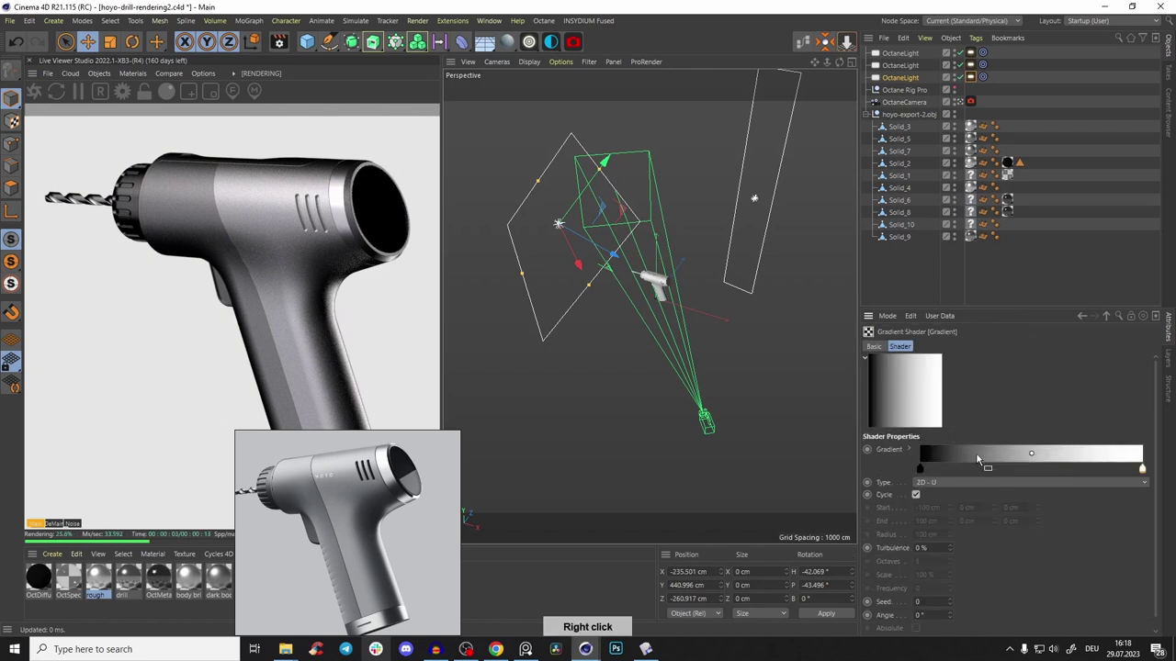
pyautogui.click(948, 484)
pyautogui.click(956, 442)
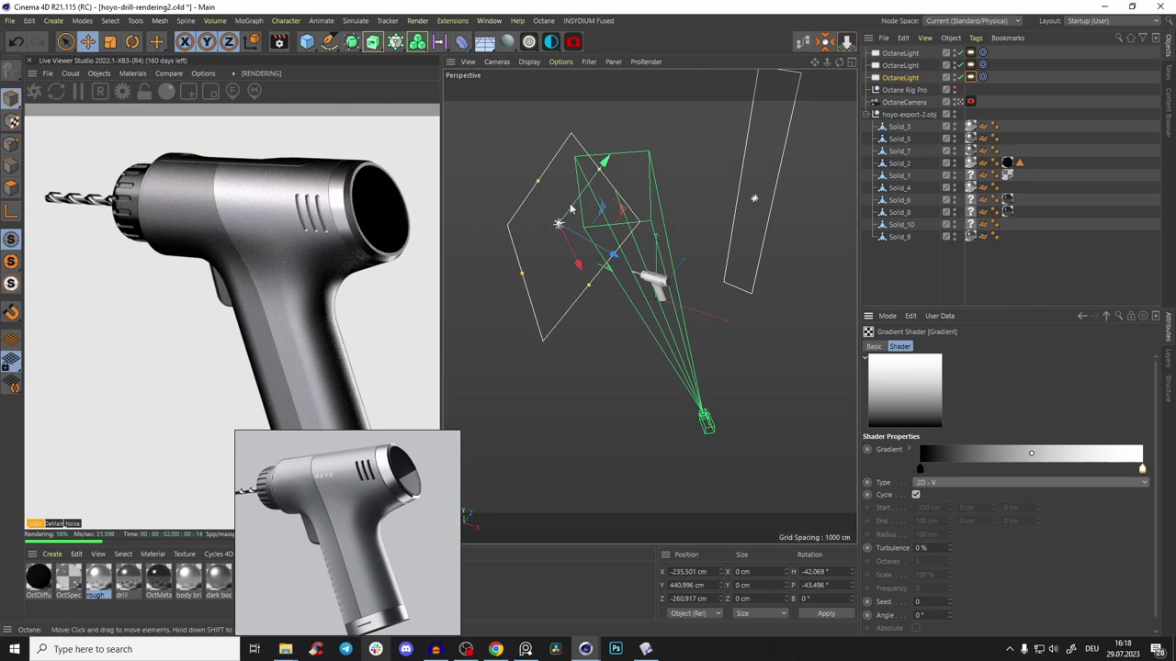
# Make the gradient symmetrical, with the white knot near the middle and grey (RGB 99) at both ends
pyautogui.moveTo(1142, 469); pyautogui.dragTo(1037, 469)
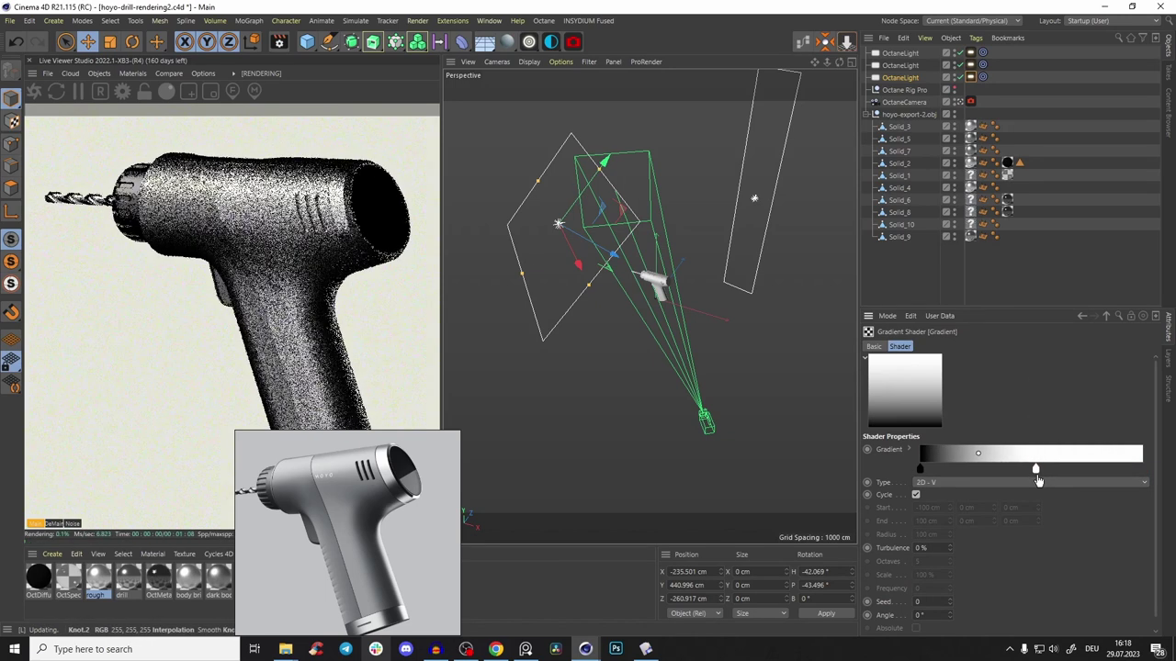
pyautogui.doubleClick(919, 470)
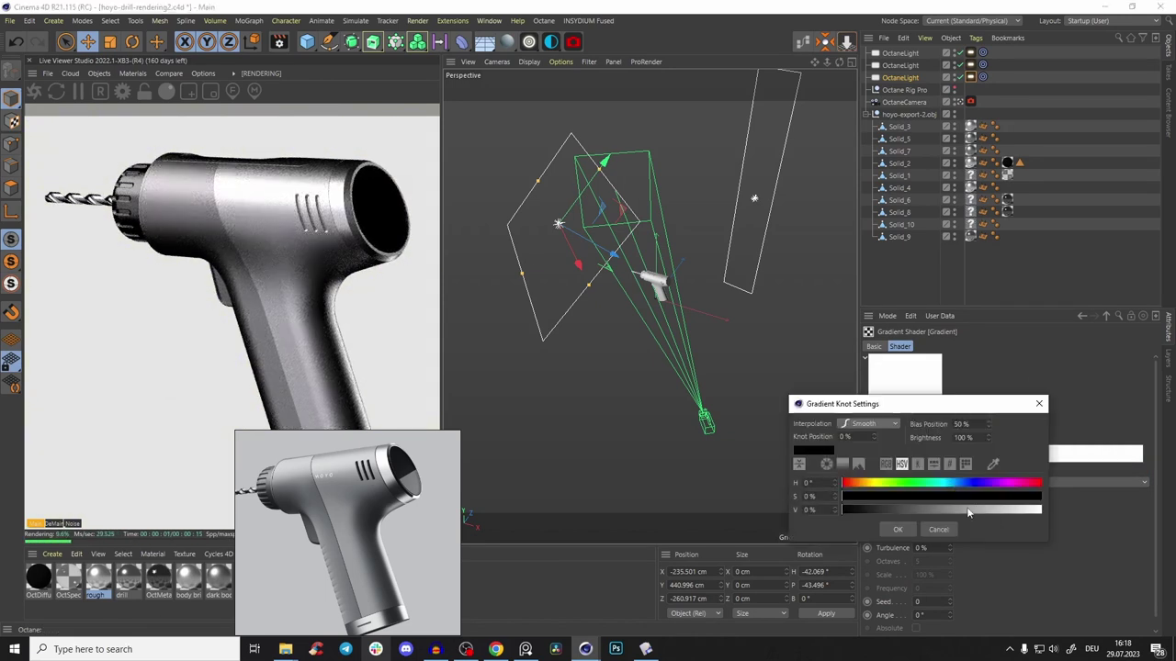
pyautogui.click(968, 512)
pyautogui.click(898, 529)
pyautogui.moveTo(920, 466); pyautogui.dragTo(955, 476)
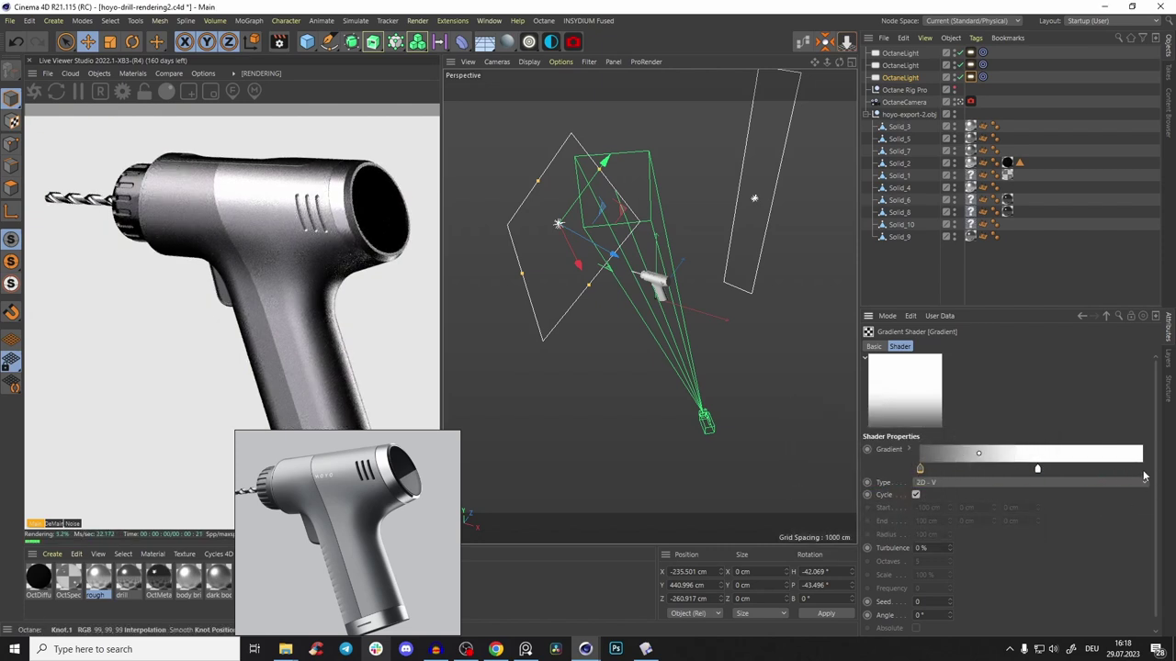
pyautogui.moveTo(1148, 473); pyautogui.dragTo(1086, 470)
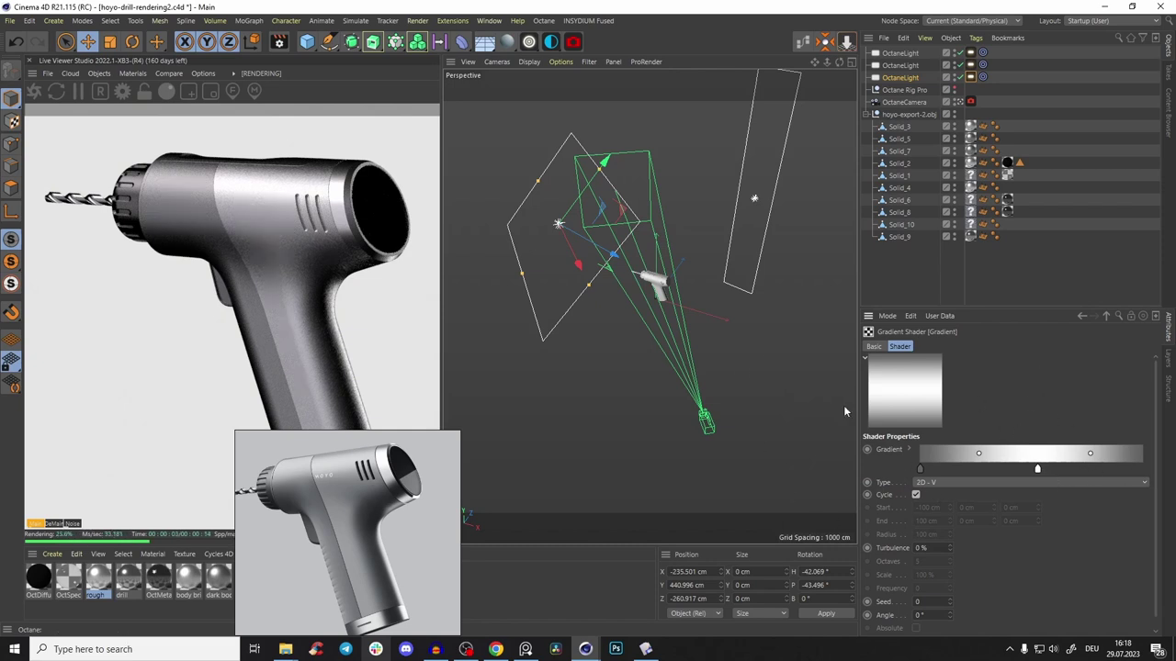
# Move the gradient light to about X -241, Y 456, Z -212 cm, widen it and set its power to about 1.678
pyautogui.moveTo(586, 190)
pyautogui.mouseDown()
pyautogui.moveTo(564, 230)
pyautogui.moveTo(582, 202)
pyautogui.mouseUp()
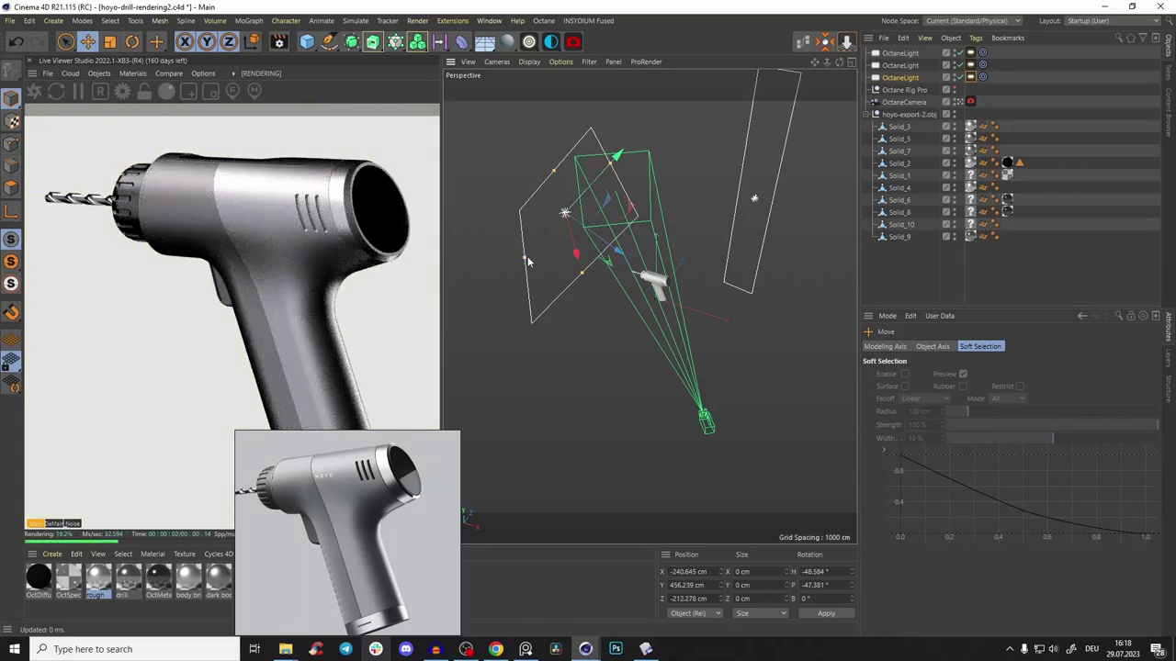
pyautogui.moveTo(525, 258); pyautogui.dragTo(501, 282)
pyautogui.click(970, 78)
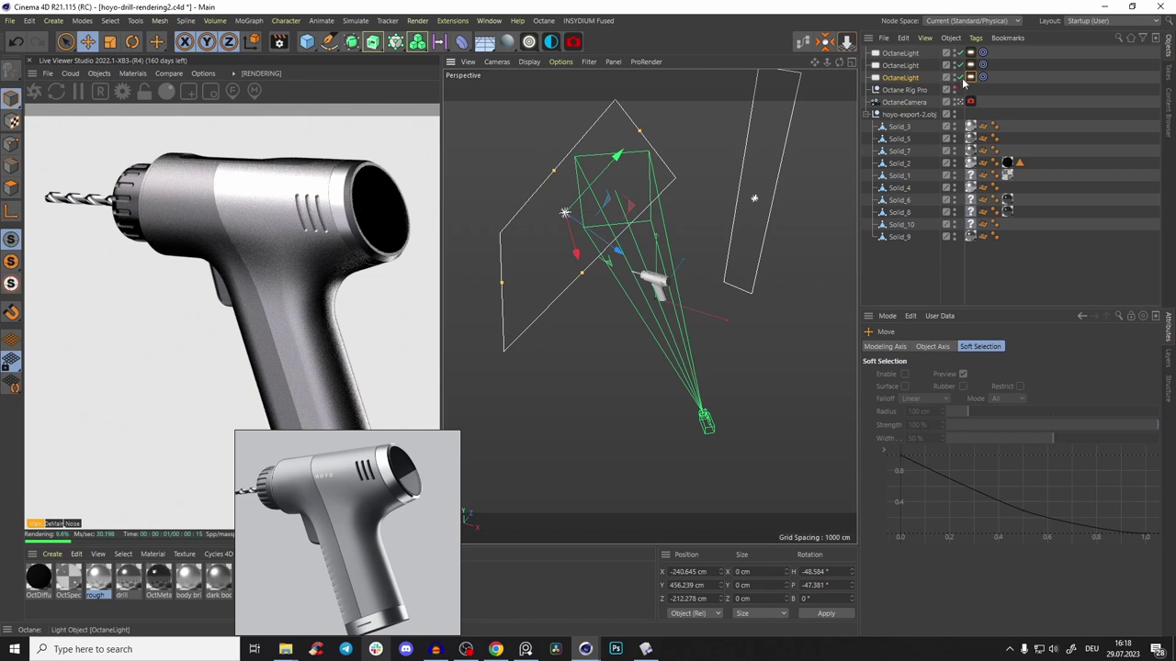
pyautogui.moveTo(1076, 375); pyautogui.dragTo(1073, 379)
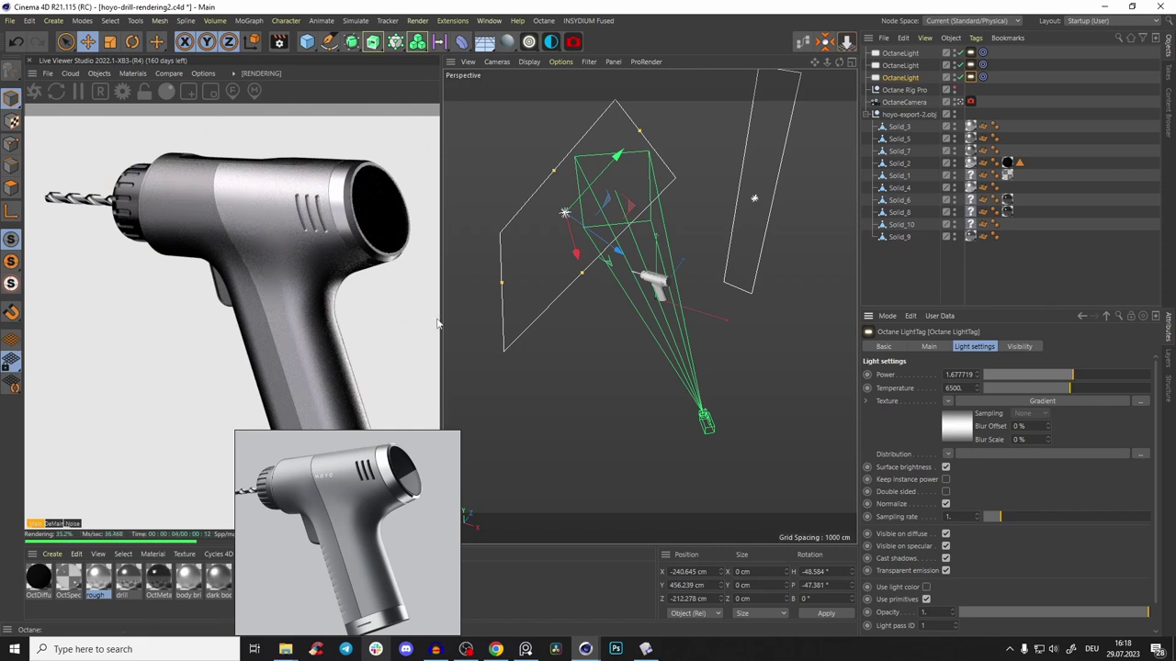
# Open the body bright material of Solid_3 in the Octane Node Editor and lower its roughness float to about 0.244
pyautogui.scroll(4, 657, 289)
pyautogui.click(657, 289)
pyautogui.doubleClick(970, 127)
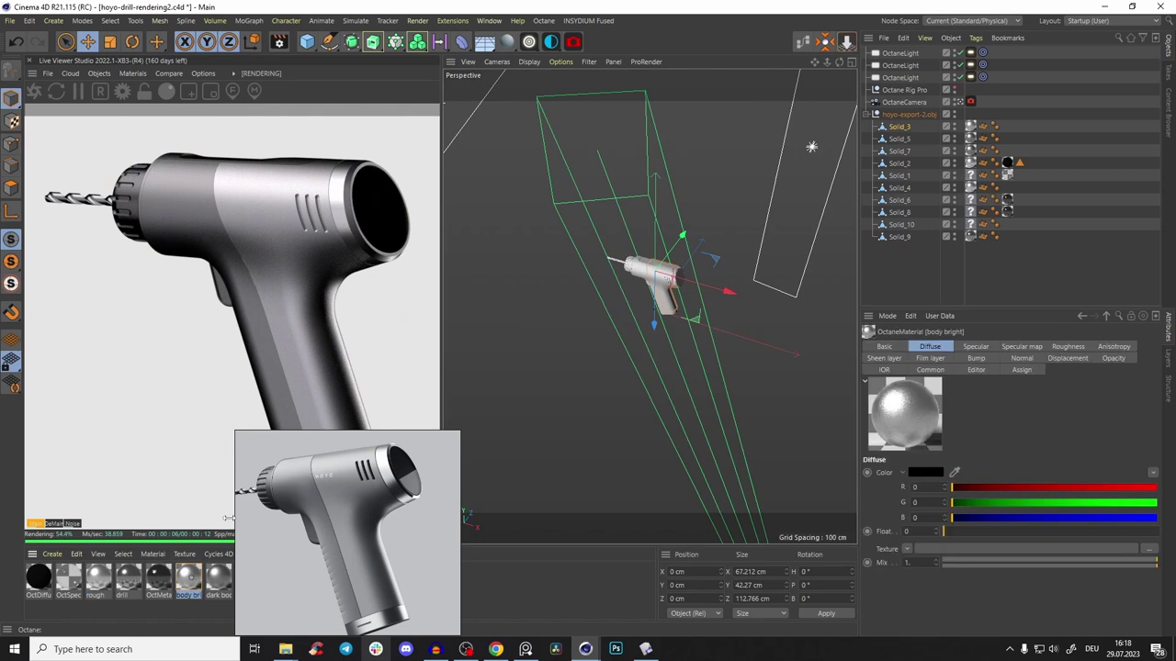
pyautogui.click(803, 42)
pyautogui.click(847, 302)
pyautogui.moveTo(847, 318); pyautogui.dragTo(812, 241, button='middle')
pyautogui.scroll(-1, 812, 241)
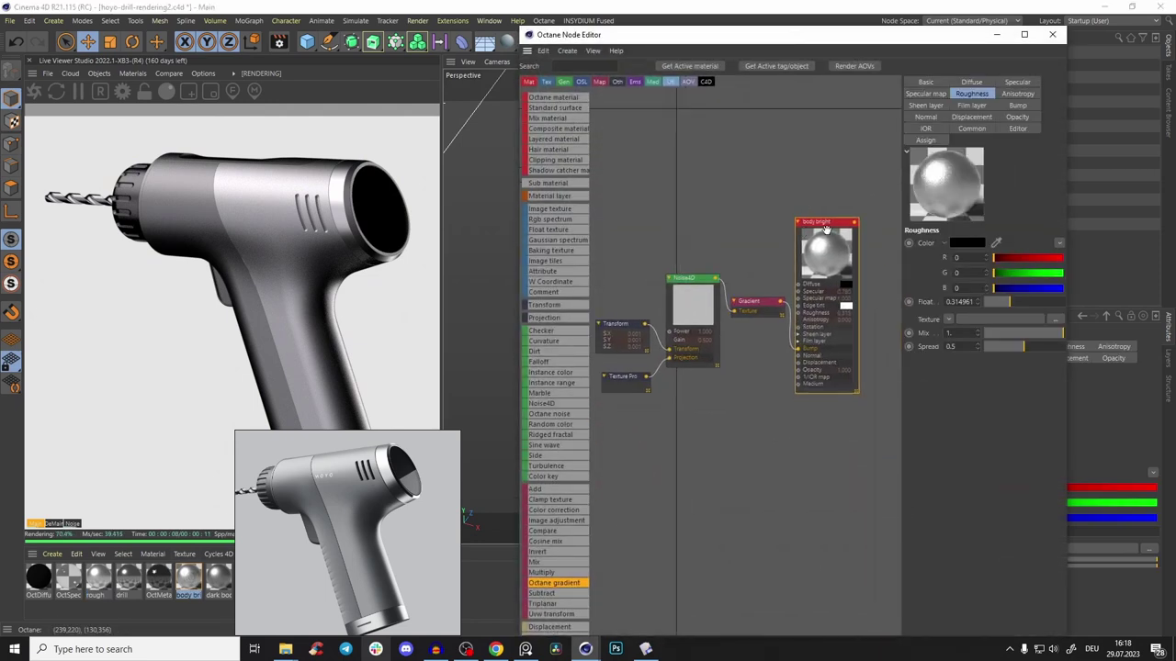
pyautogui.scroll(4, 812, 239)
pyautogui.click(925, 95)
pyautogui.click(966, 96)
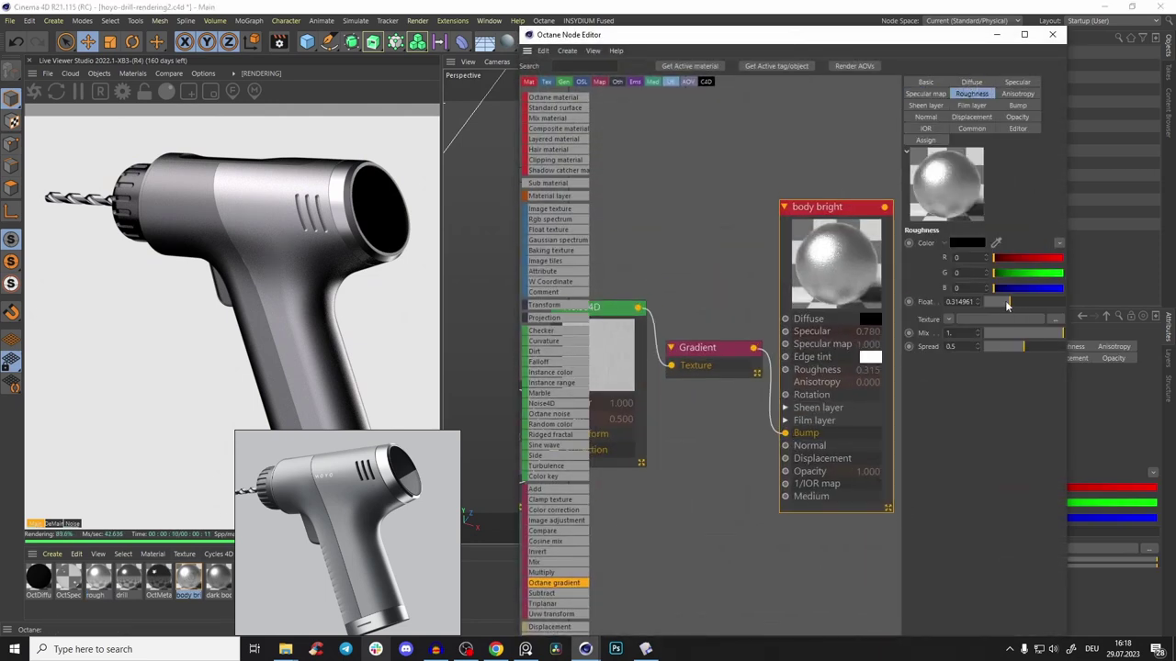
pyautogui.moveTo(1005, 301); pyautogui.dragTo(1003, 302)
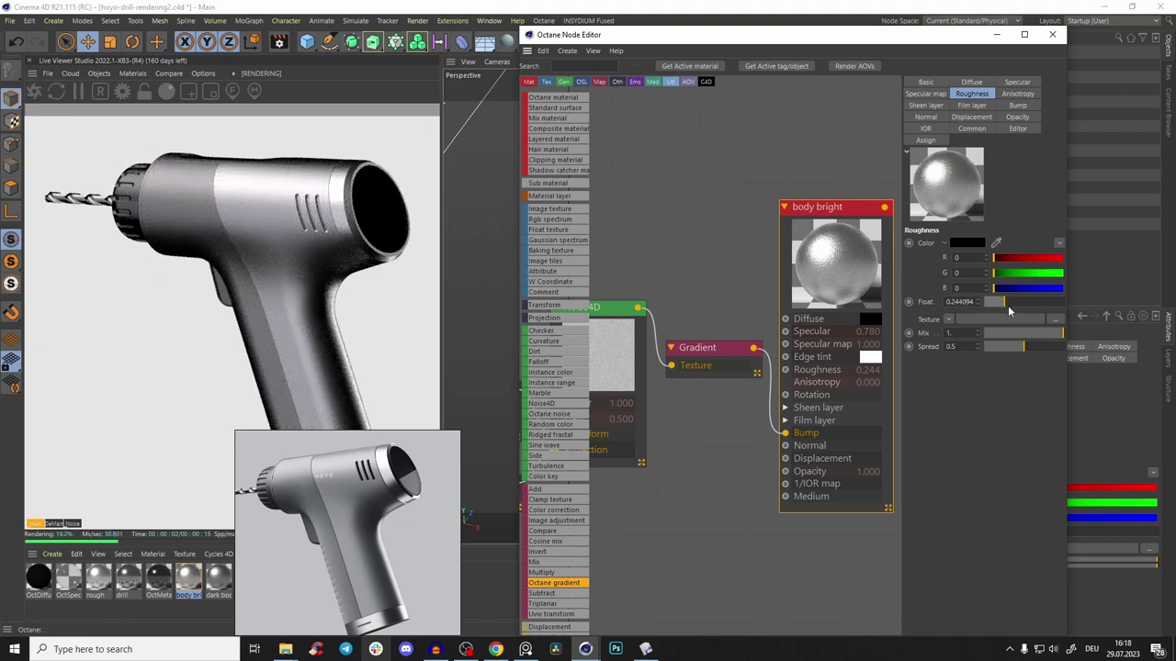
pyautogui.click(997, 36)
# Move the large front area light to about X -341, Y 201, Z -1287 cm
pyautogui.scroll(-6, 629, 339)
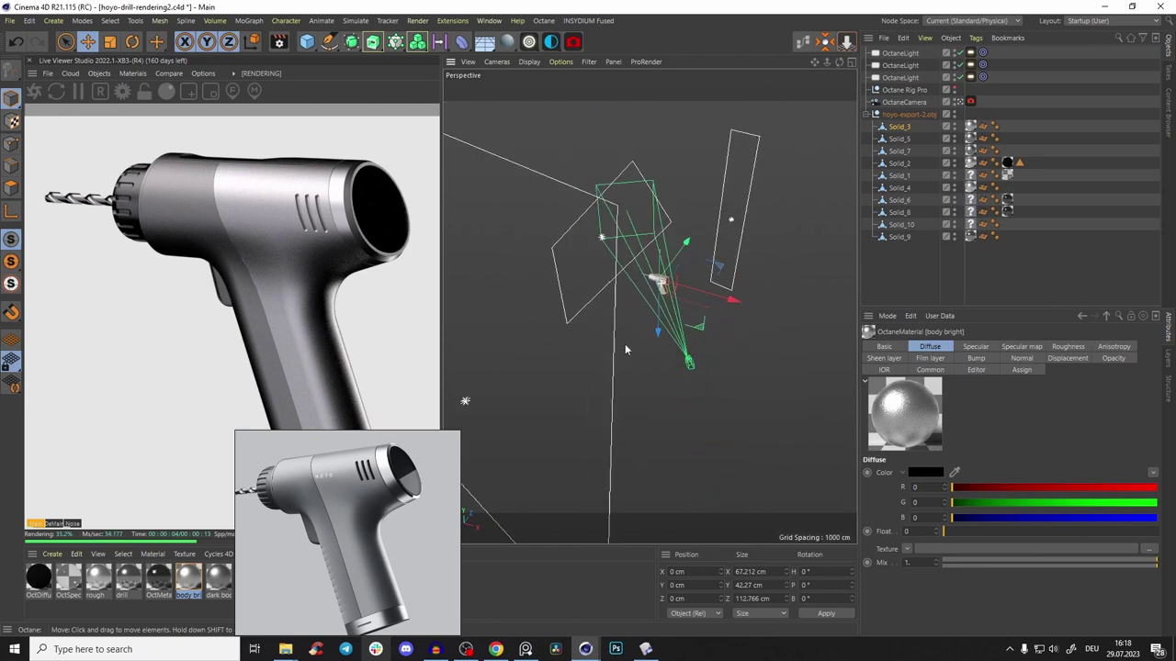
pyautogui.click(588, 341)
pyautogui.moveTo(644, 373); pyautogui.dragTo(686, 401)
pyautogui.moveTo(596, 350)
pyautogui.mouseDown()
pyautogui.moveTo(632, 369)
pyautogui.moveTo(609, 349)
pyautogui.mouseUp()
# Move the reference image clear of the drill's handle and widen the large front area light
pyautogui.moveTo(353, 544); pyautogui.dragTo(110, 508, button='right')
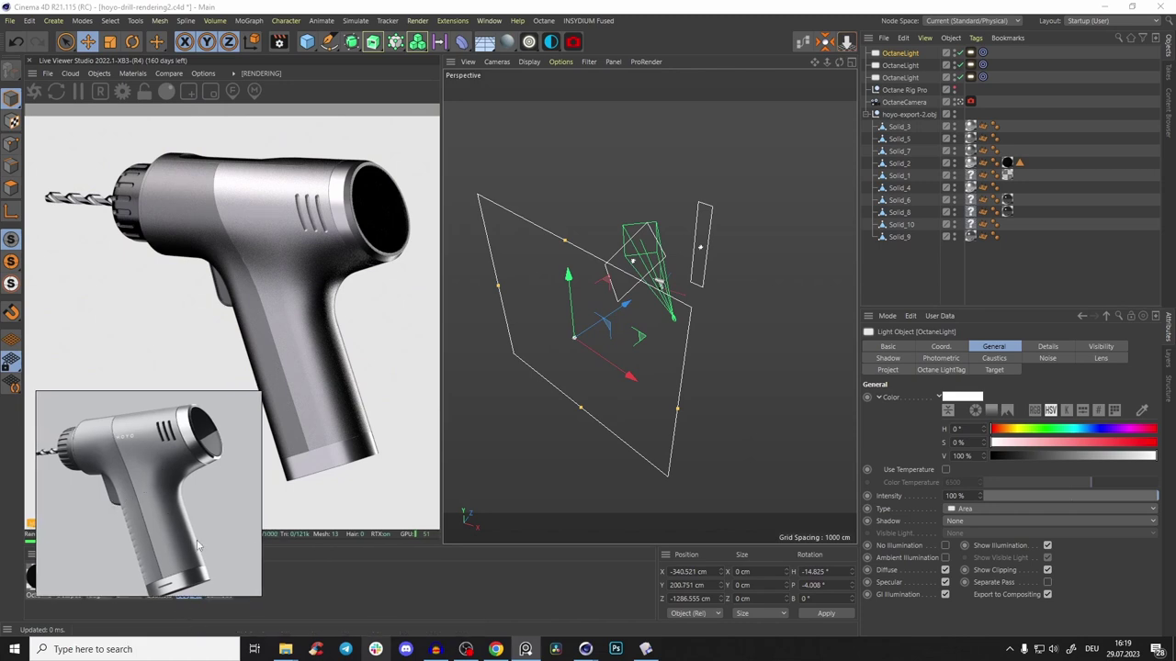
pyautogui.moveTo(679, 409); pyautogui.dragTo(742, 446)
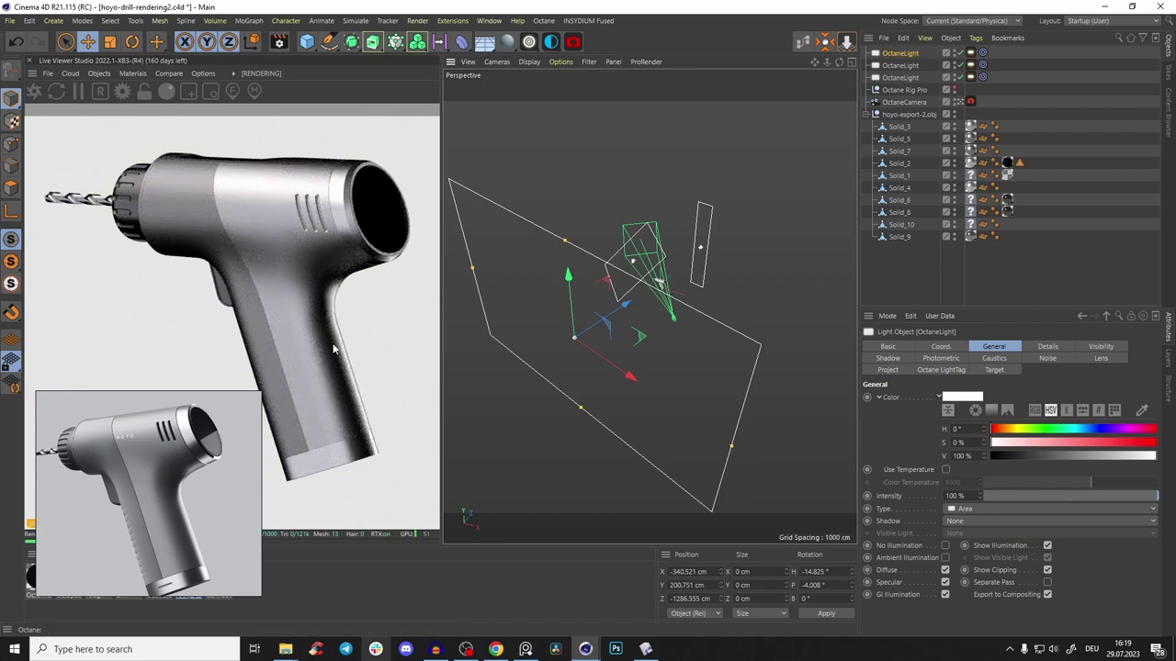
# Duplicate the gradient area light, position the copy above the drill and shrink it
pyautogui.scroll(6, 639, 284)
pyautogui.keyDown('alt'); pyautogui.moveTo(688, 316); pyautogui.dragTo(654, 324); pyautogui.keyUp('alt')
pyautogui.click(586, 249)
pyautogui.keyDown('ctrl'); pyautogui.moveTo(630, 217); pyautogui.dragTo(775, 165); pyautogui.keyUp('ctrl')
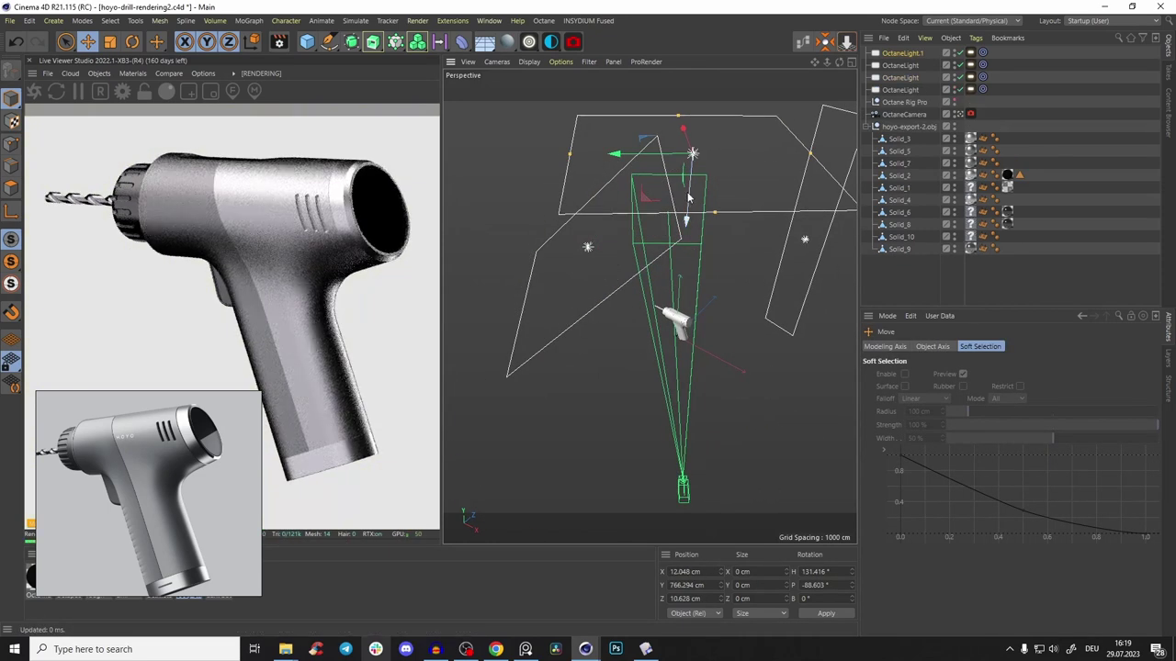
pyautogui.moveTo(689, 195); pyautogui.dragTo(682, 287)
pyautogui.press('t')
pyautogui.moveTo(770, 164); pyautogui.dragTo(687, 277)
# Rotate the duplicate light to a bank of about 5.6° and move it to about X -27, Y 343, Z 354 cm
pyautogui.scroll(-2, 677, 323)
pyautogui.press('r')
pyautogui.moveTo(705, 223); pyautogui.dragTo(755, 235)
pyautogui.press('r')
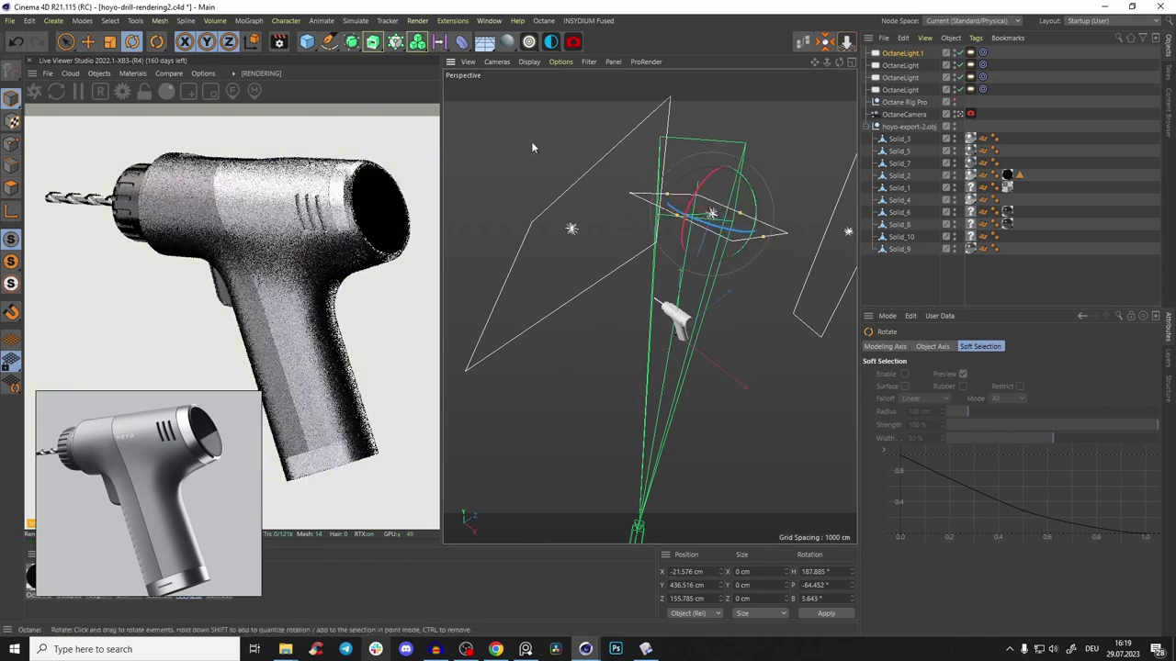
pyautogui.press('e')
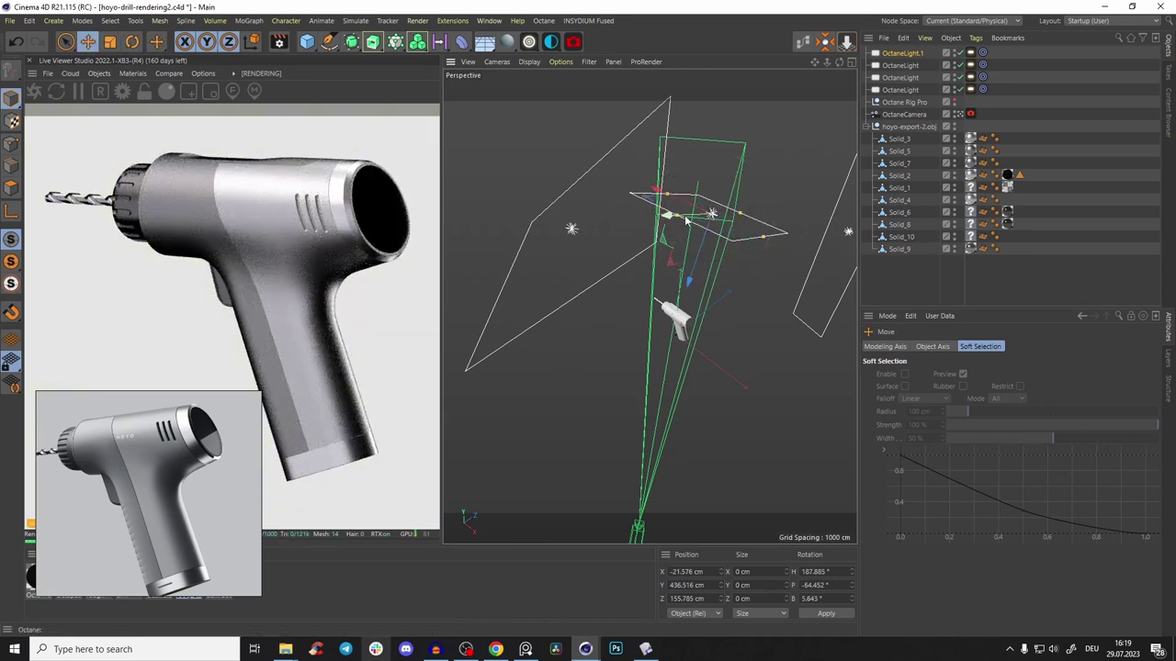
pyautogui.moveTo(688, 220); pyautogui.dragTo(722, 171)
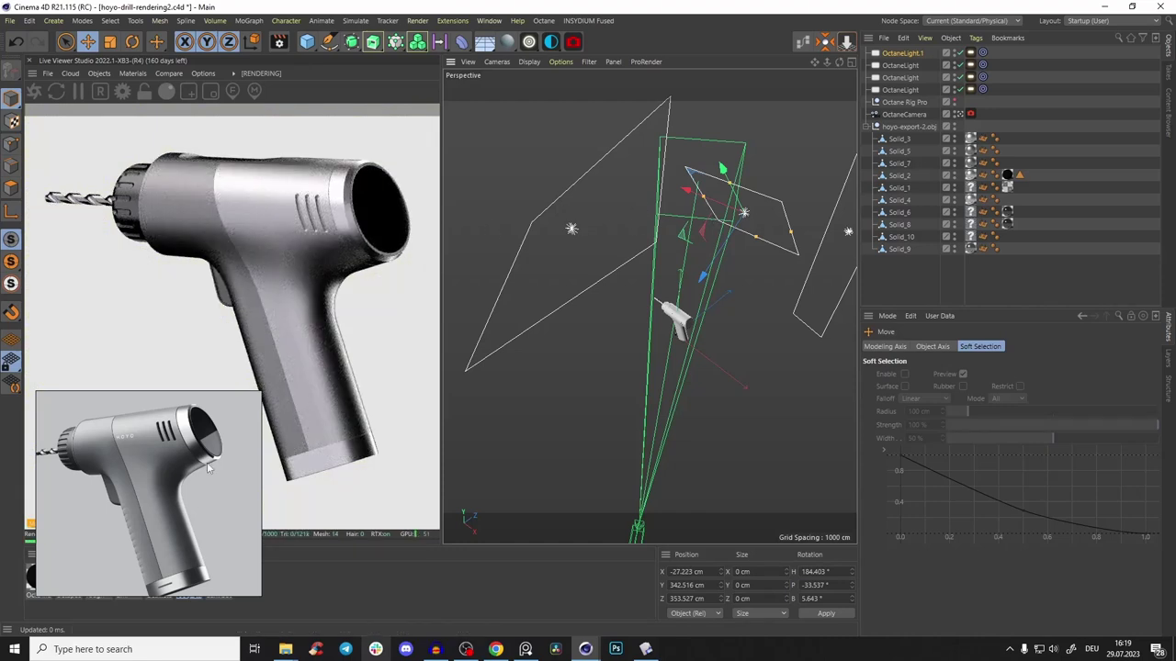
# Examine the reflections on the drill's round rear end and body in the reference image
pyautogui.scroll(8, 204, 410)
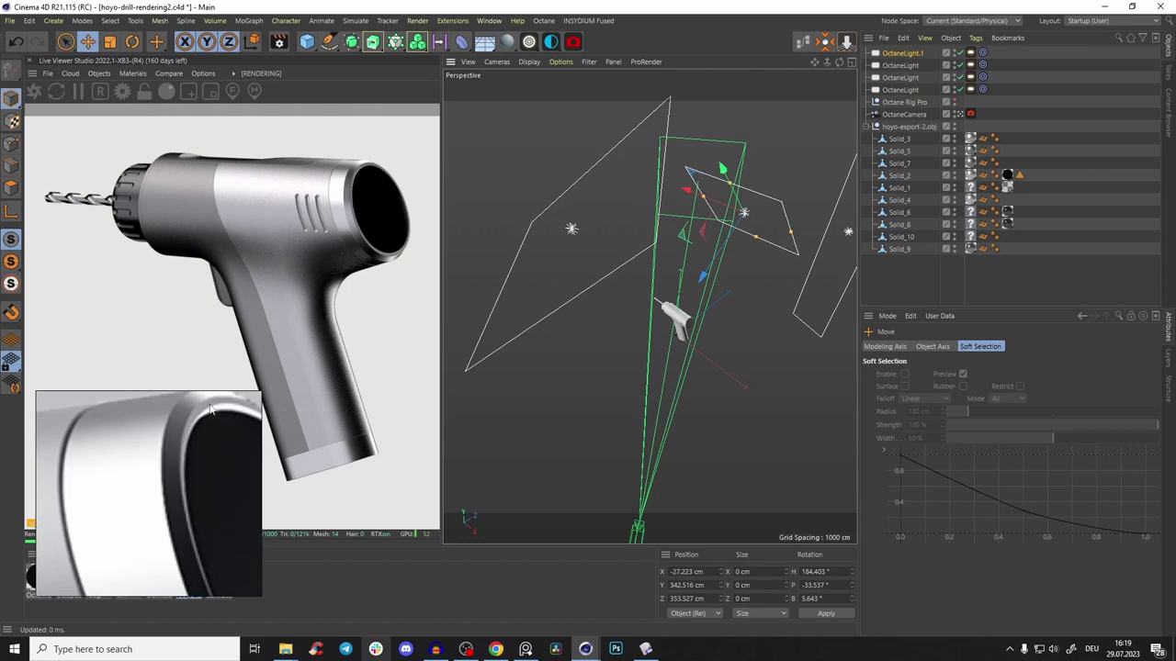
pyautogui.moveTo(218, 413); pyautogui.dragTo(178, 424, button='middle')
pyautogui.scroll(-5, 190, 475)
pyautogui.moveTo(177, 485); pyautogui.dragTo(248, 505, button='middle')
pyautogui.scroll(-2, 205, 510)
pyautogui.scroll(2, 206, 511)
pyautogui.scroll(-7, 220, 477)
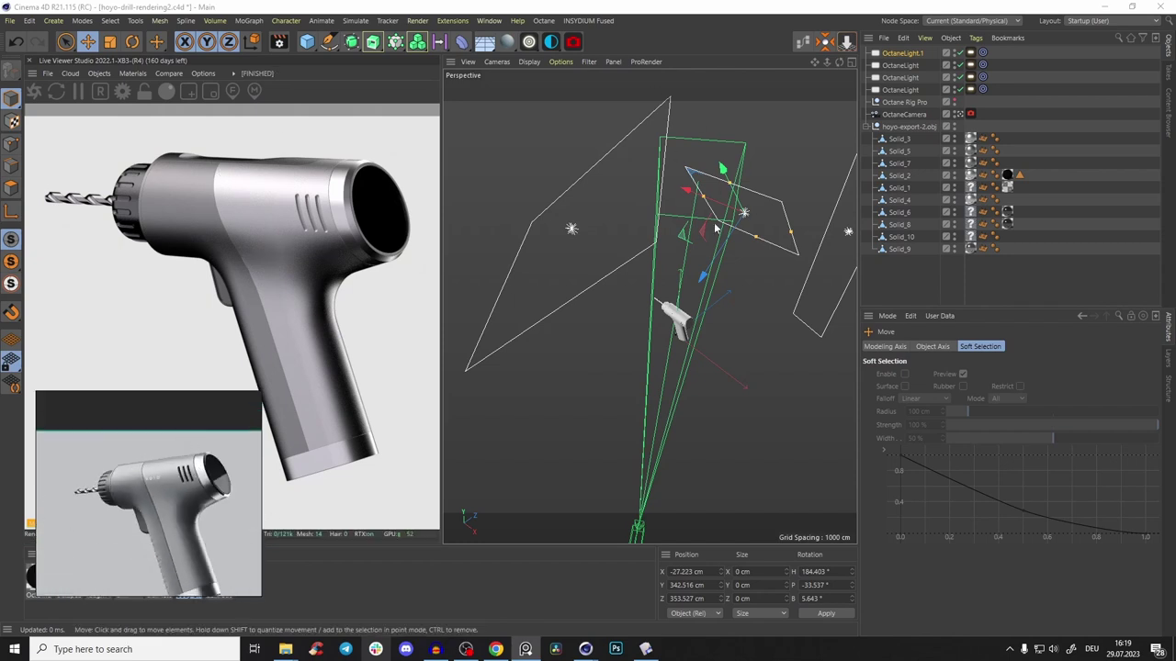
# Widen the duplicate area light slightly while keeping its height
pyautogui.moveTo(712, 217); pyautogui.dragTo(671, 235)
pyautogui.hotkey('ctrl', 'z')
pyautogui.moveTo(706, 199); pyautogui.dragTo(663, 189)
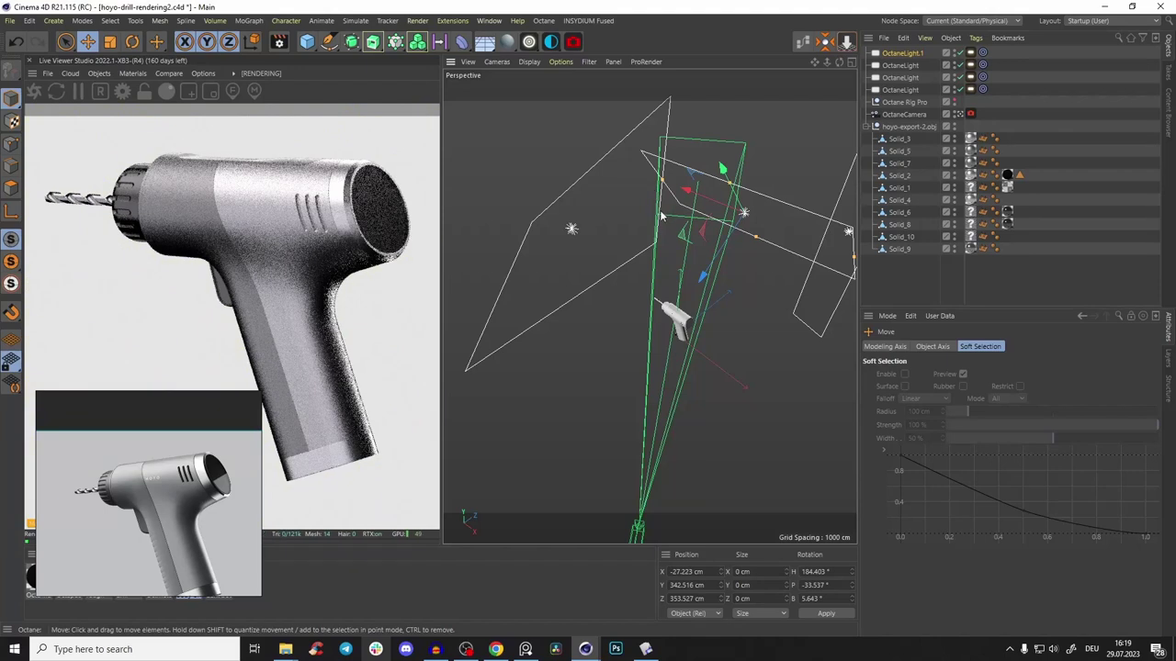
pyautogui.moveTo(677, 219); pyautogui.dragTo(678, 186)
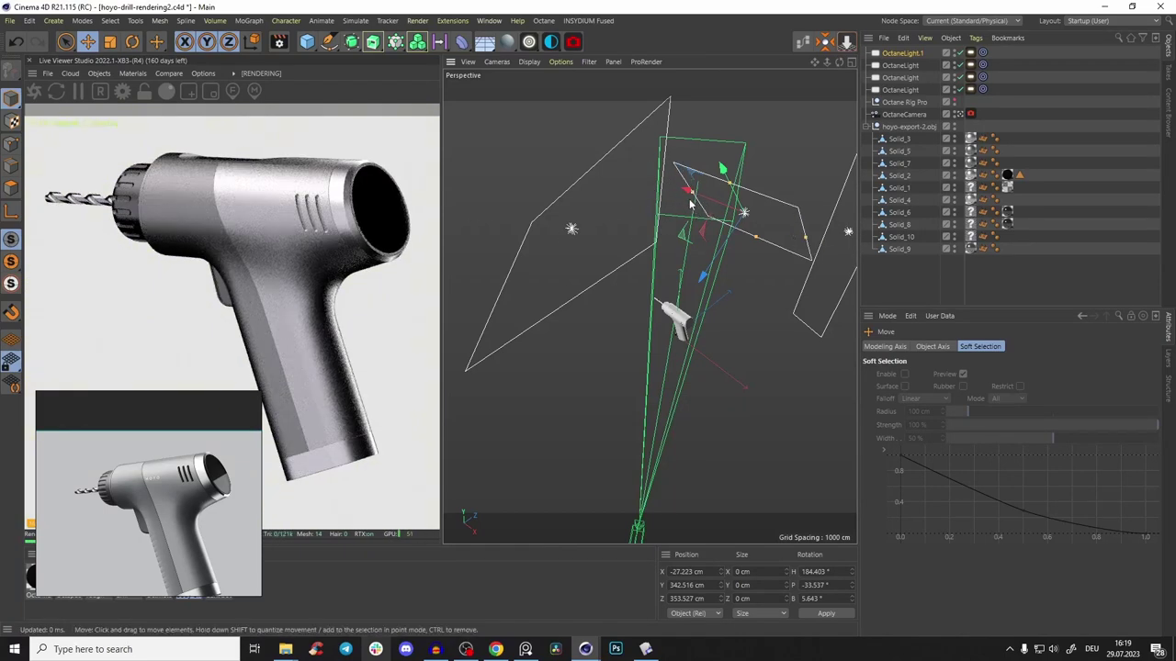
# Lower the power of the gradient area light above the drill to about 0.9
pyautogui.click(972, 52)
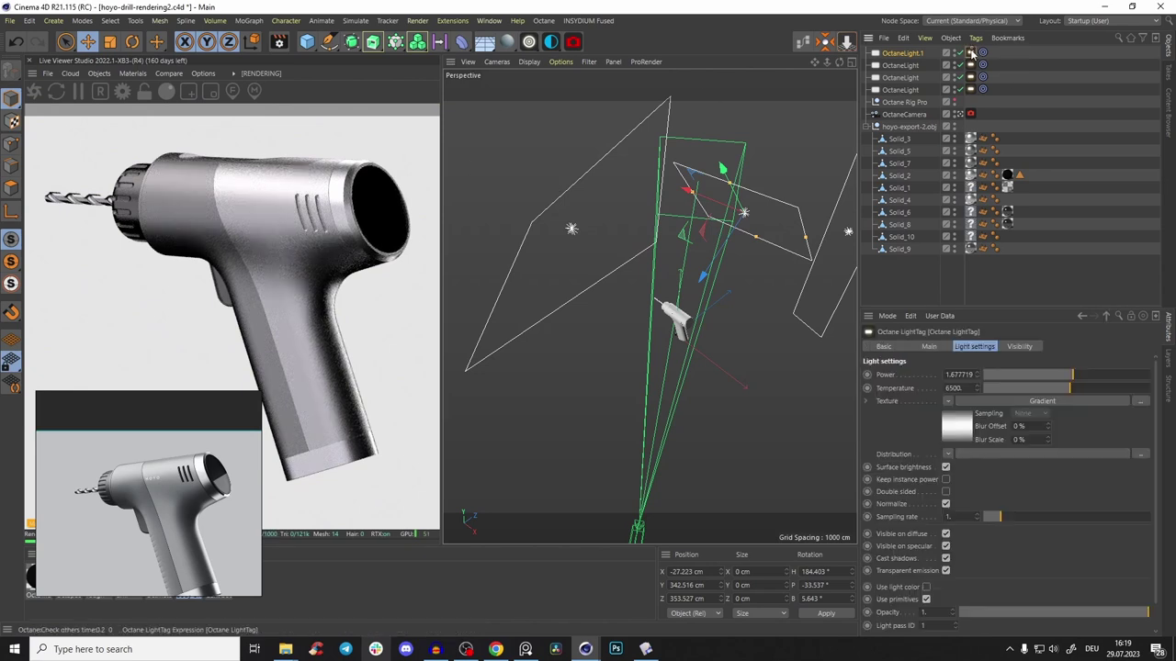
pyautogui.moveTo(1086, 376); pyautogui.dragTo(1063, 378)
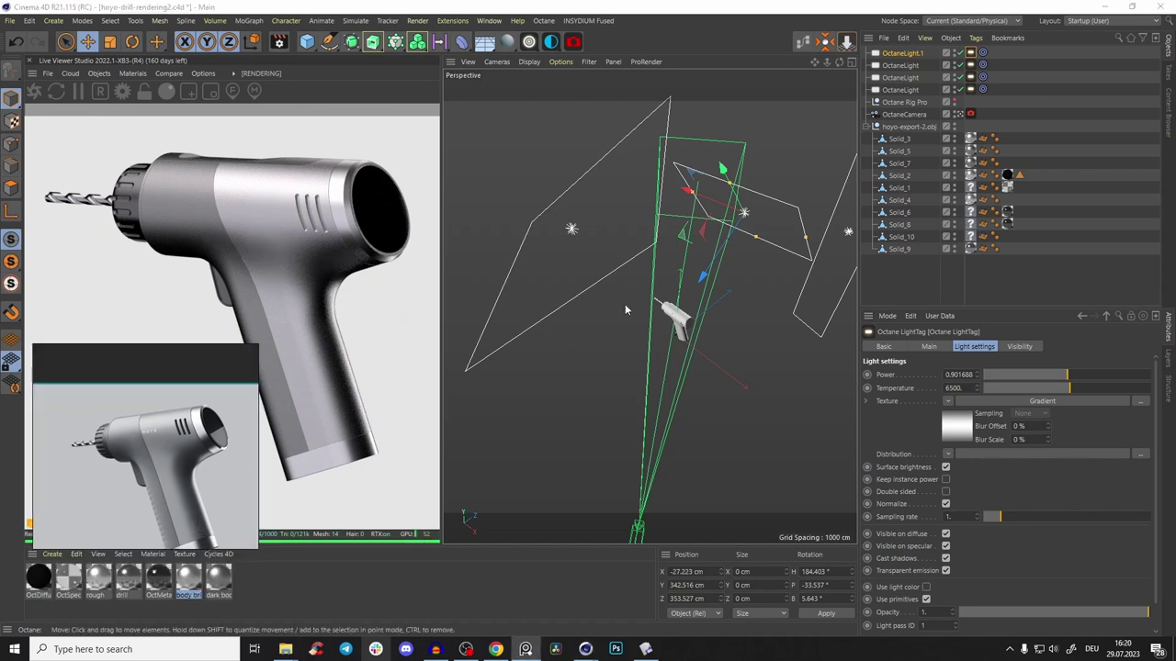
# Move the tall area light behind the drill to about X 223, Y 70, Z 856 cm and lower its power to about 1.99
pyautogui.click(848, 232)
pyautogui.keyDown('alt'); pyautogui.moveTo(848, 232); pyautogui.dragTo(816, 266); pyautogui.keyUp('alt')
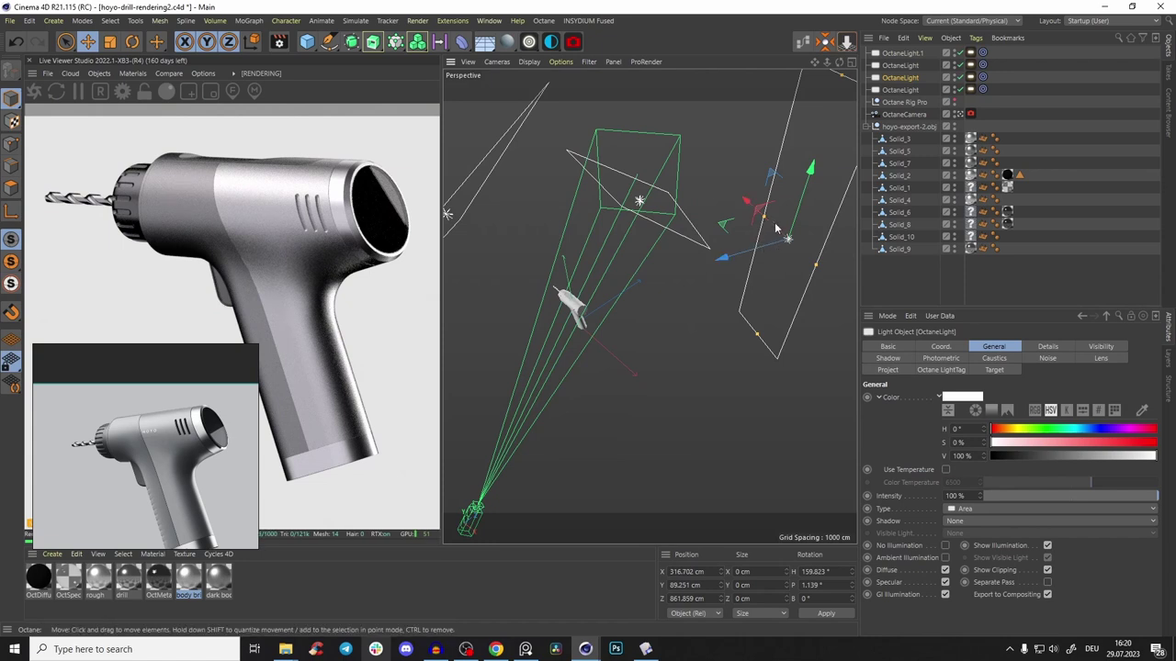
pyautogui.keyDown('alt'); pyautogui.moveTo(779, 231); pyautogui.dragTo(756, 235, button='middle'); pyautogui.keyUp('alt')
pyautogui.moveTo(738, 253); pyautogui.dragTo(726, 218)
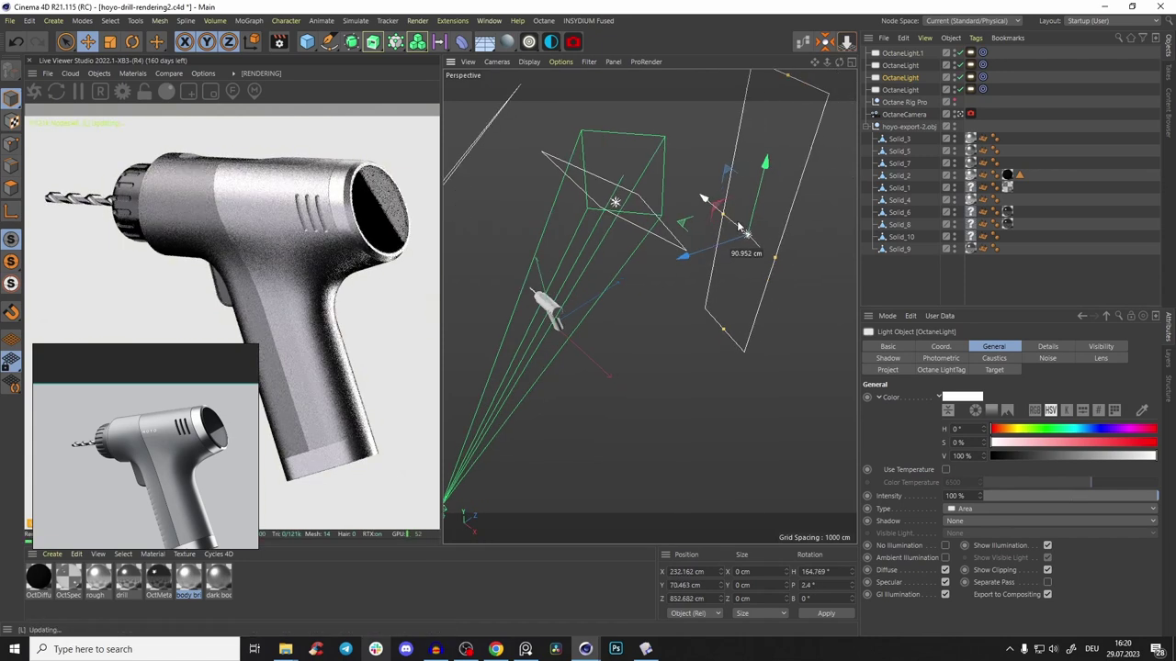
pyautogui.click(982, 75)
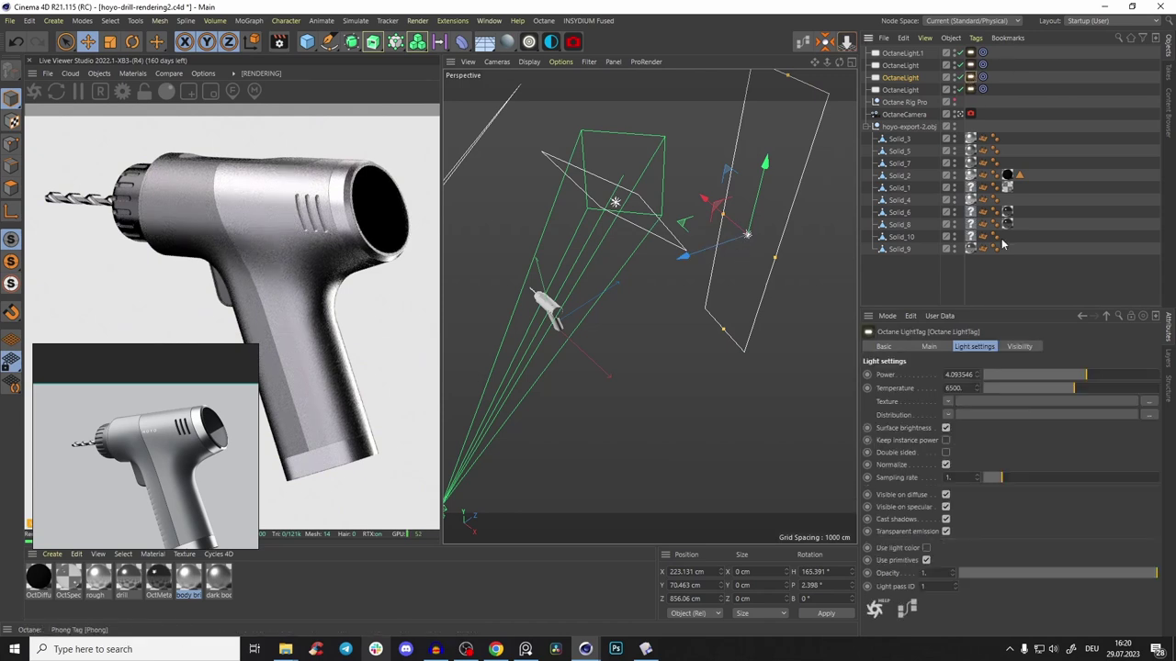
pyautogui.click(1081, 376)
pyautogui.moveTo(1081, 376); pyautogui.dragTo(1076, 378)
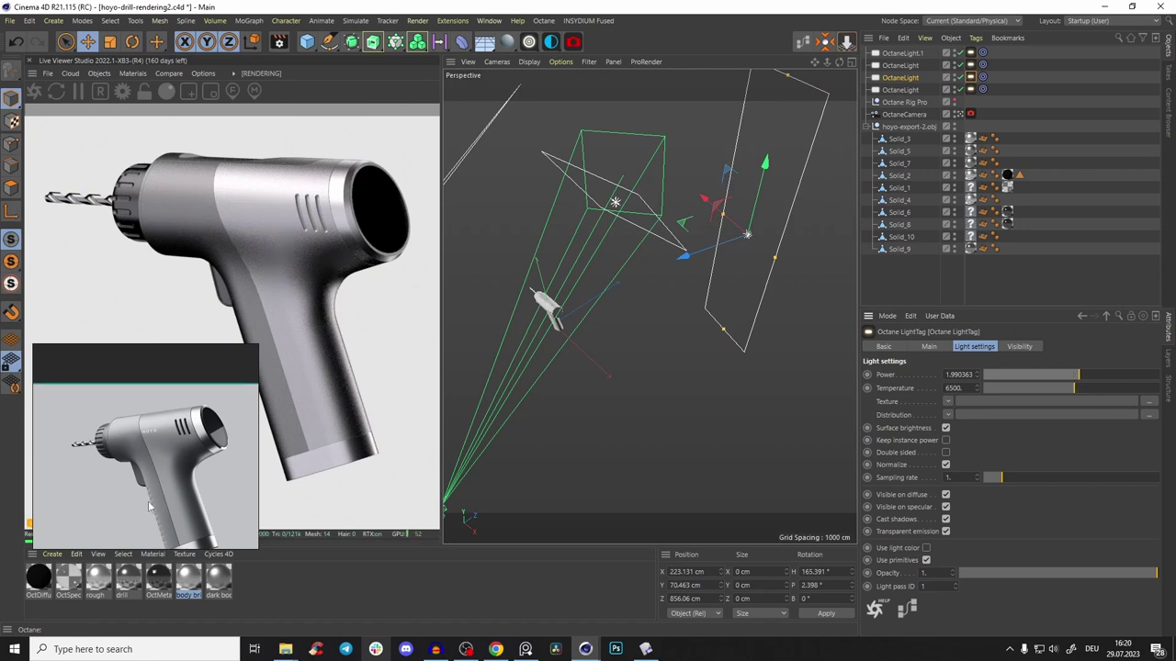
# Duplicate the tall area light and place the copy on the drill's bit side at about X -942, Y 62, Z -21 cm
pyautogui.moveTo(167, 469); pyautogui.dragTo(132, 534, button='right')
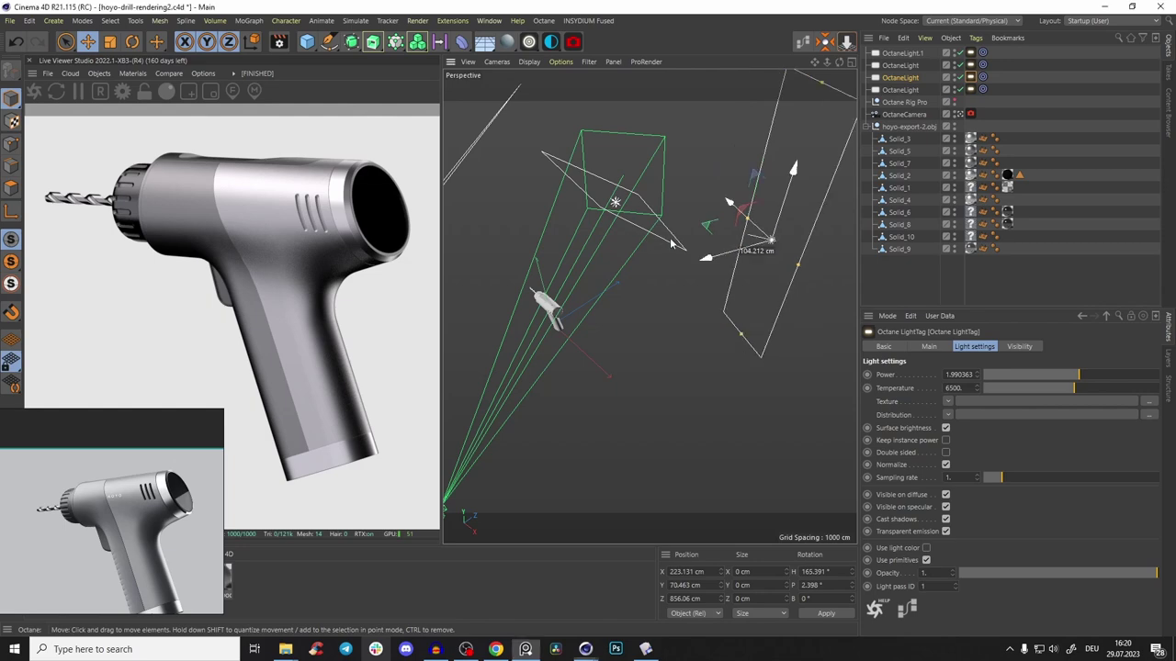
pyautogui.moveTo(723, 213); pyautogui.dragTo(801, 228)
pyautogui.hotkey('ctrl', 'z')
pyautogui.keyDown('alt'); pyautogui.moveTo(604, 287); pyautogui.dragTo(688, 251, button='middle'); pyautogui.keyUp('alt')
pyautogui.keyDown('ctrl'); pyautogui.moveTo(736, 231); pyautogui.dragTo(565, 333); pyautogui.keyUp('ctrl')
pyautogui.keyDown('ctrl'); pyautogui.moveTo(643, 336); pyautogui.dragTo(560, 274); pyautogui.keyUp('ctrl')
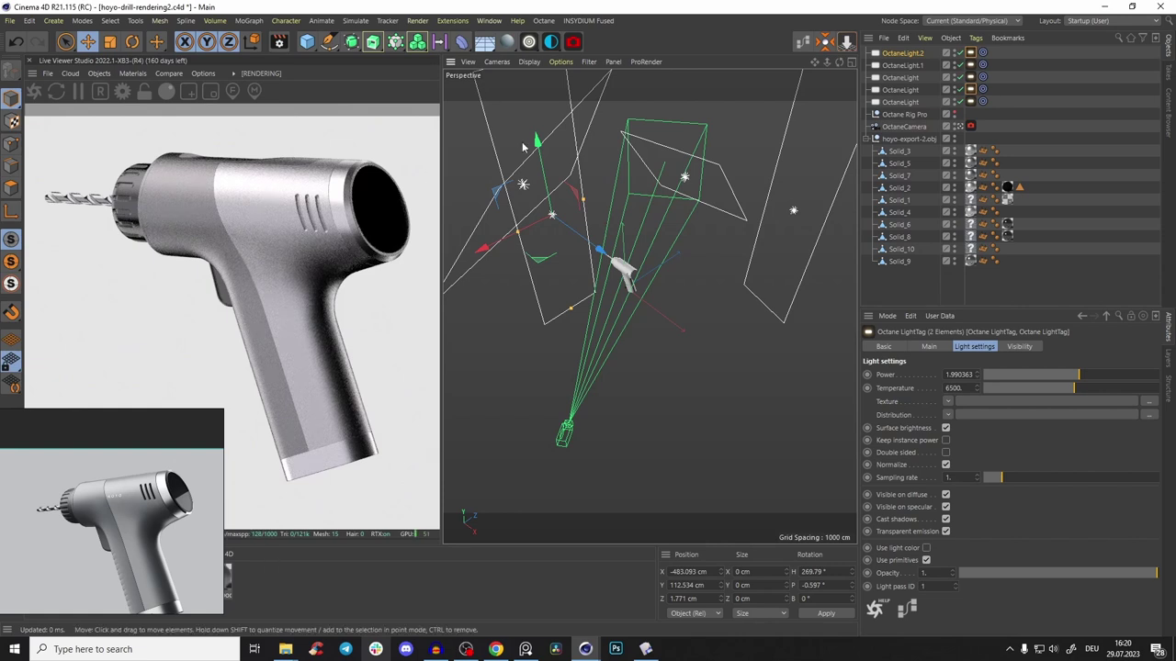
pyautogui.scroll(-2, 618, 288)
pyautogui.keyDown('alt'); pyautogui.moveTo(618, 288); pyautogui.dragTo(630, 275); pyautogui.keyUp('alt')
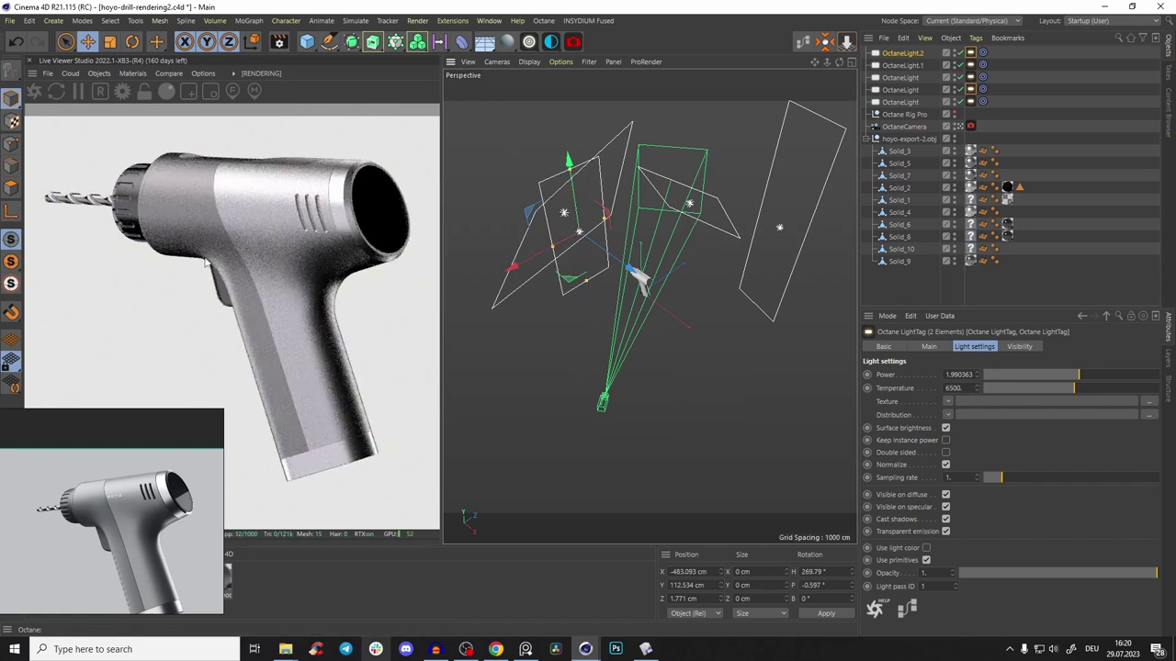
pyautogui.moveTo(576, 182); pyautogui.dragTo(512, 228)
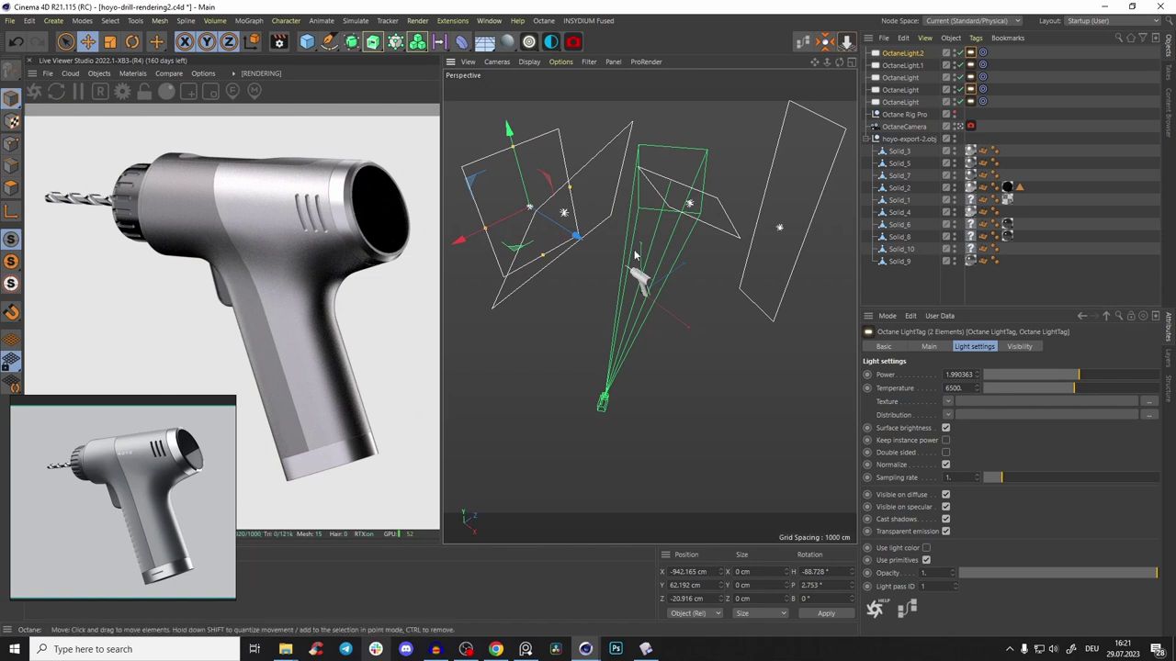
# Rename the area light above the drill as "top" and save the project
pyautogui.click(644, 292)
pyautogui.scroll(-4, 643, 290)
pyautogui.keyDown('alt'); pyautogui.moveTo(643, 290); pyautogui.dragTo(585, 296); pyautogui.keyUp('alt')
pyautogui.click(593, 262)
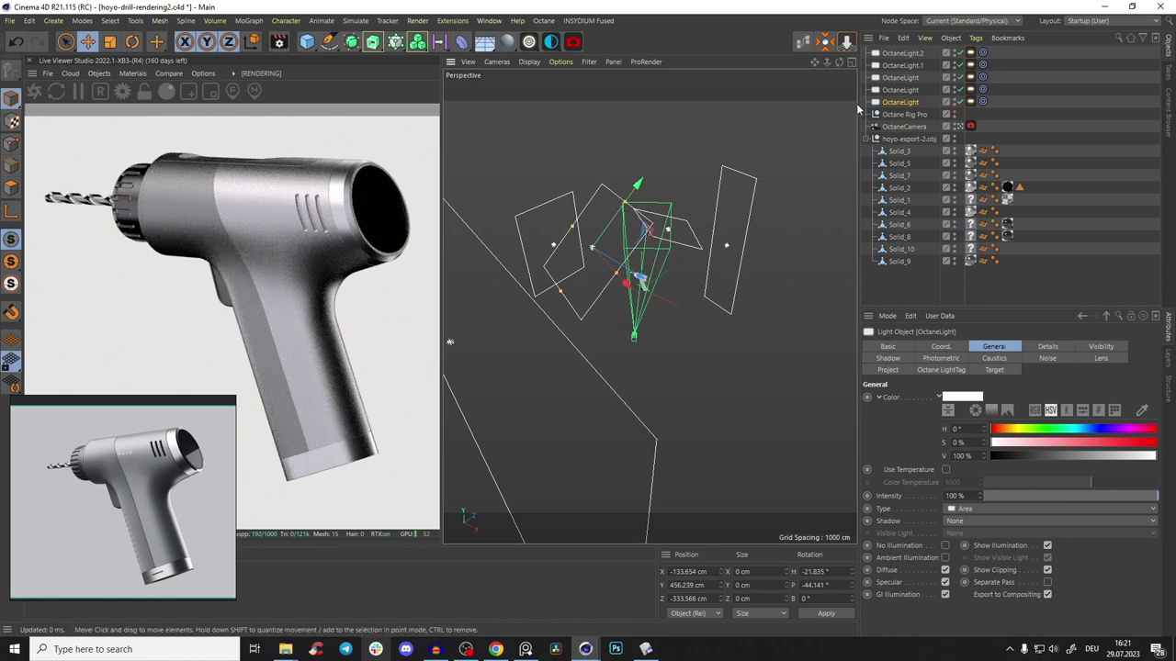
pyautogui.scroll(3, 667, 236)
pyautogui.moveTo(667, 236)
pyautogui.keyDown('alt'); pyautogui.mouseDown()
pyautogui.moveTo(620, 174)
pyautogui.moveTo(673, 231)
pyautogui.mouseUp(); pyautogui.keyUp('alt')
pyautogui.click(674, 231)
pyautogui.doubleClick(909, 66)
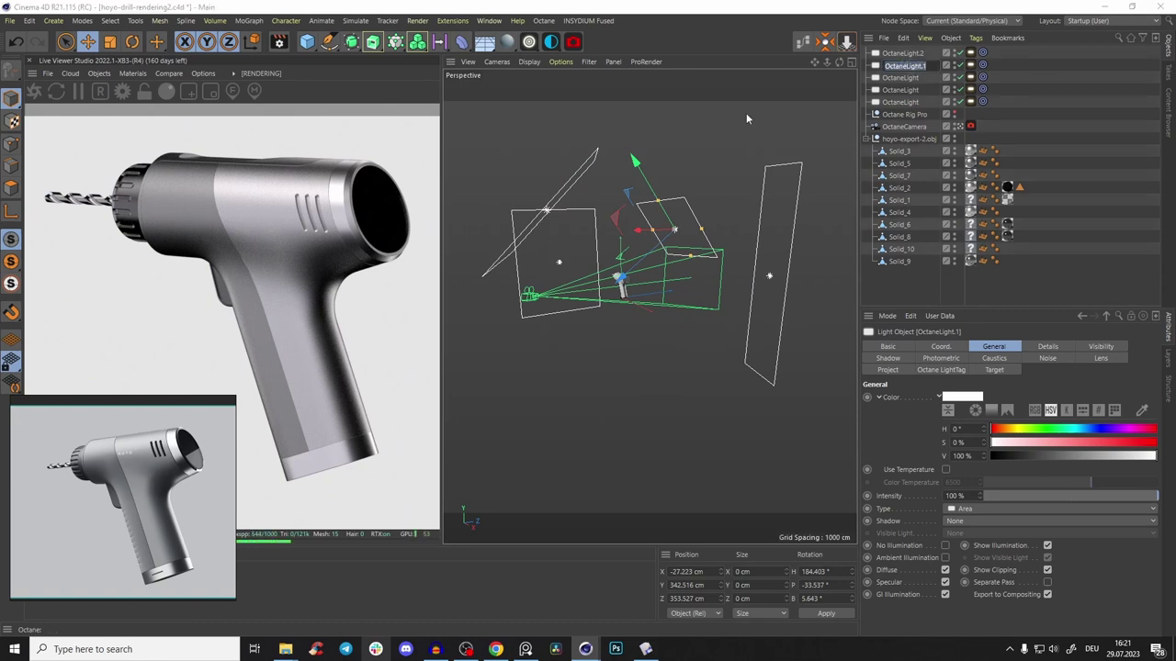
pyautogui.write('top')
pyautogui.press('Return')
pyautogui.hotkey('ctrl', 's')
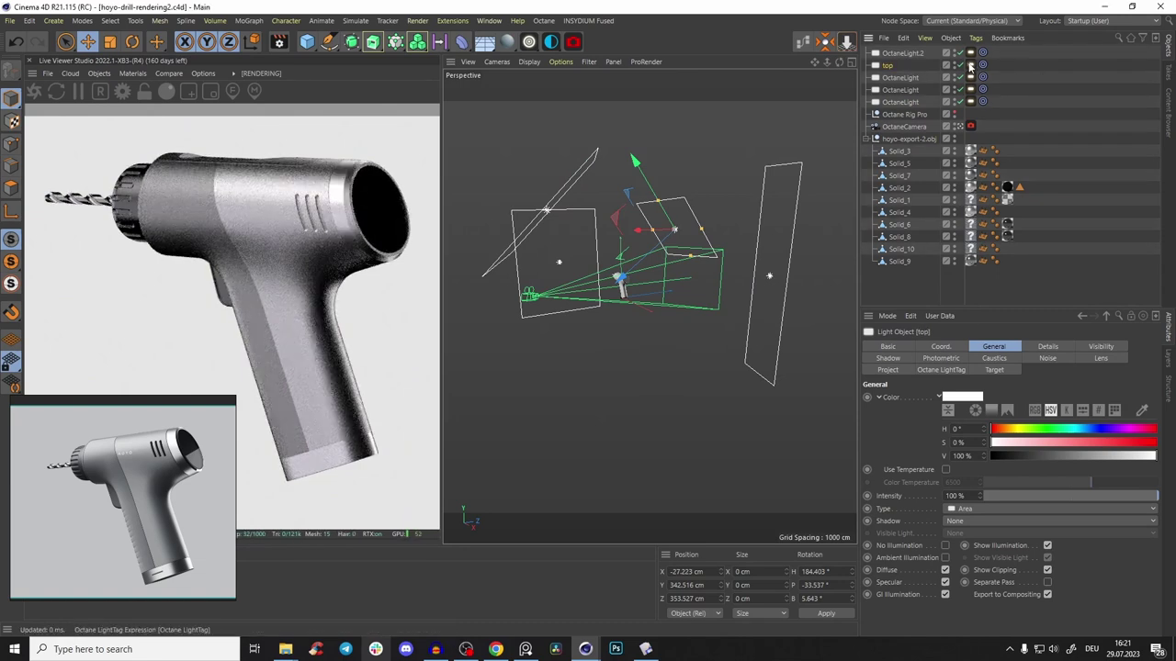
# Set the top light's power to 1.2 and widen the light slightly
pyautogui.click(971, 65)
pyautogui.click(946, 373)
pyautogui.write('1.2')
pyautogui.press('Return')
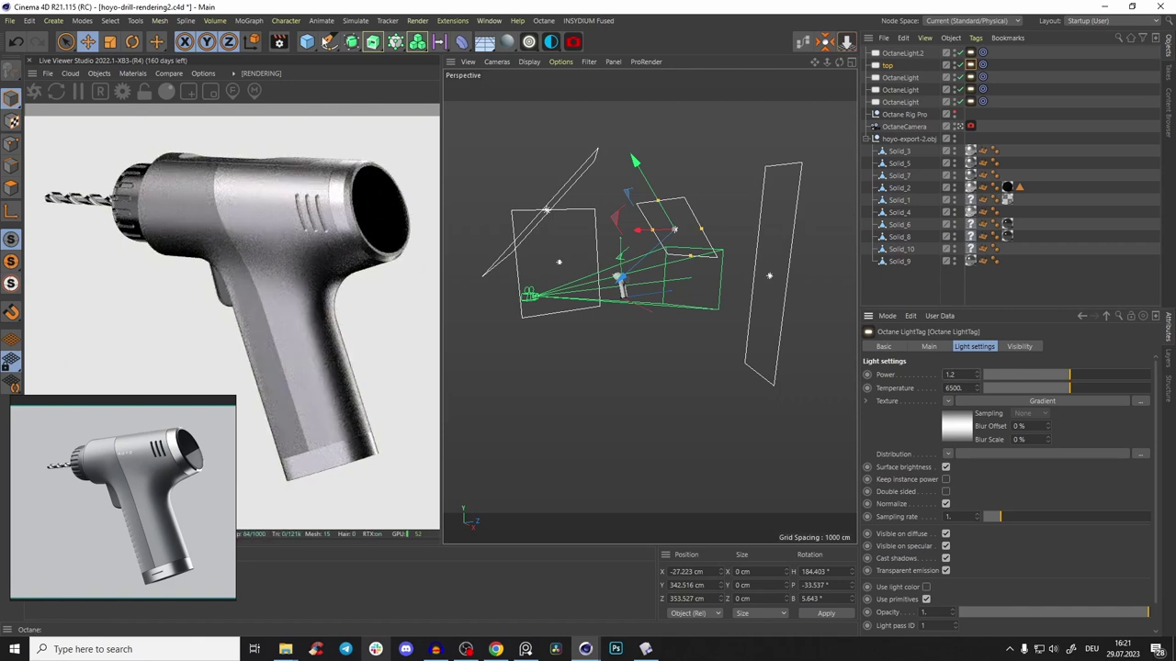
pyautogui.moveTo(652, 230); pyautogui.dragTo(644, 230)
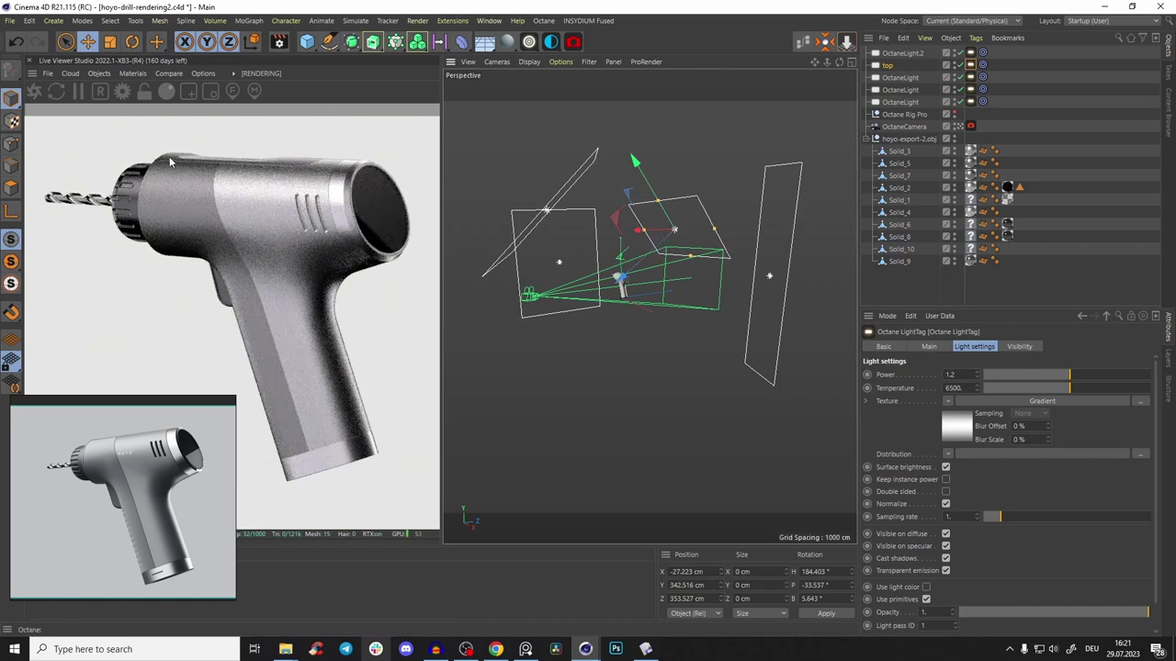
# Widen the tall area light behind the drill and move it to about X 77, Y 70, Z 889 cm
pyautogui.click(768, 277)
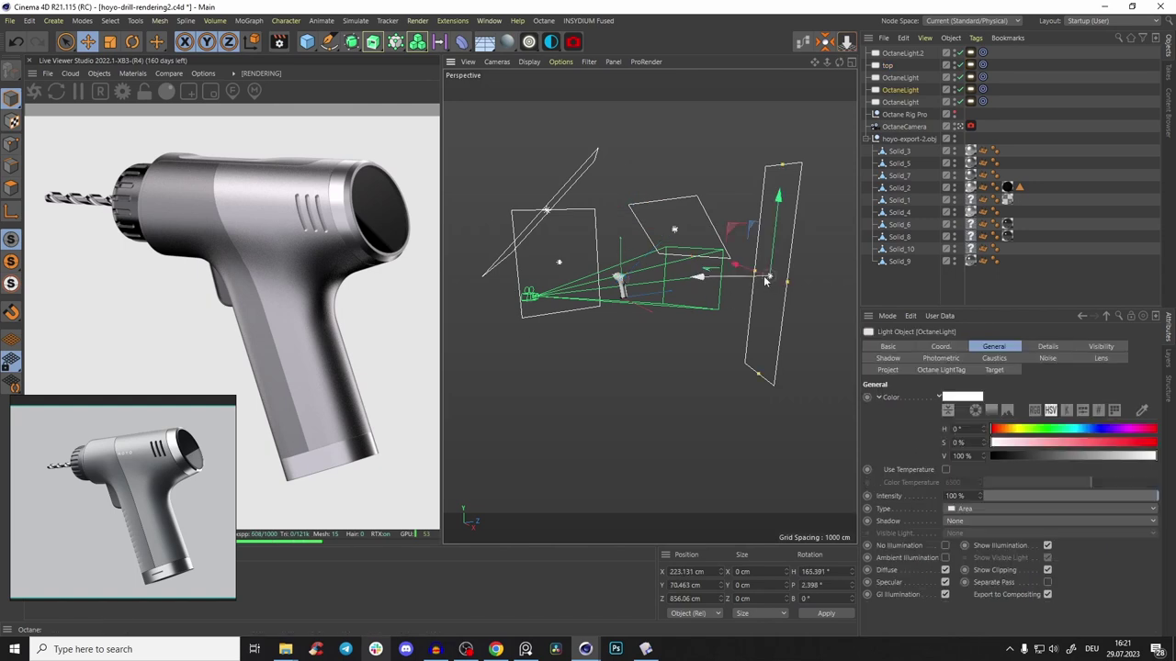
pyautogui.moveTo(759, 273); pyautogui.dragTo(753, 270)
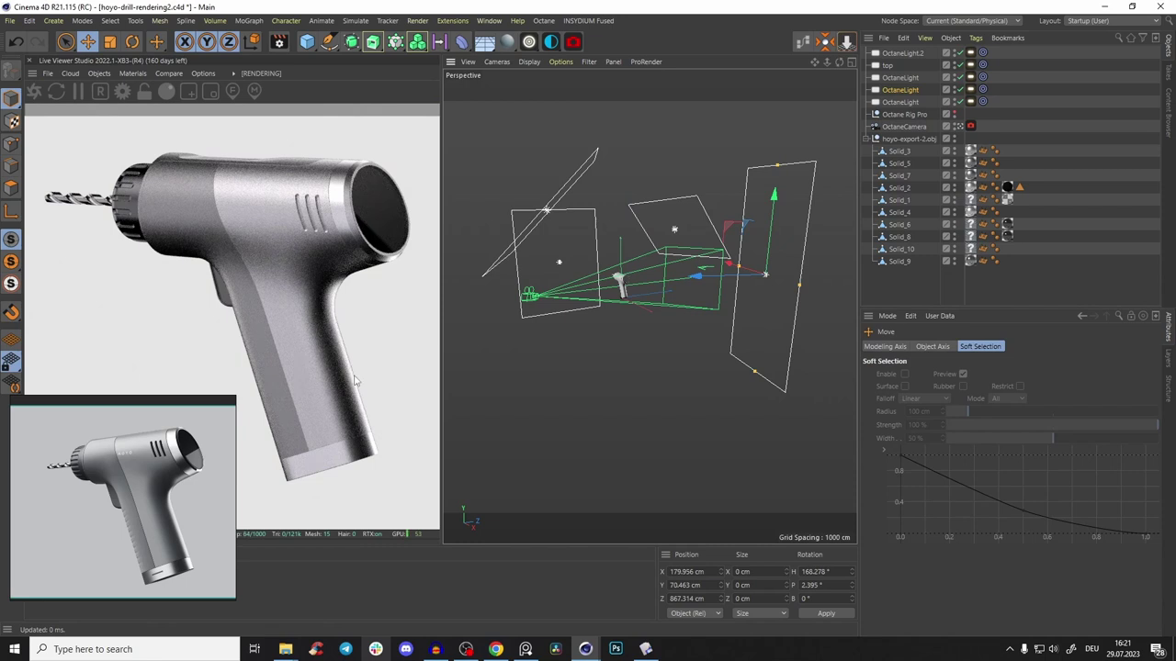
pyautogui.keyDown('alt'); pyautogui.moveTo(648, 299); pyautogui.dragTo(688, 340); pyautogui.keyUp('alt')
pyautogui.moveTo(720, 226); pyautogui.dragTo(705, 228)
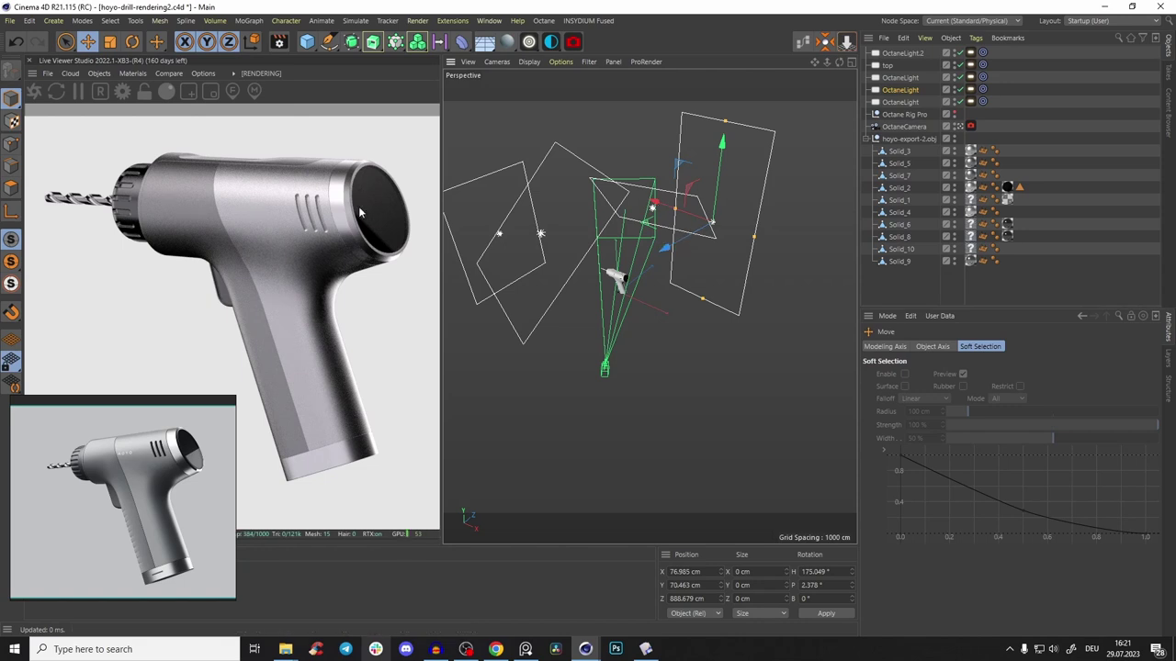
# Rename the tall area light behind the drill as "back rim"
pyautogui.scroll(5, 626, 283)
pyautogui.keyDown('alt'); pyautogui.moveTo(626, 283); pyautogui.dragTo(681, 250); pyautogui.keyUp('alt')
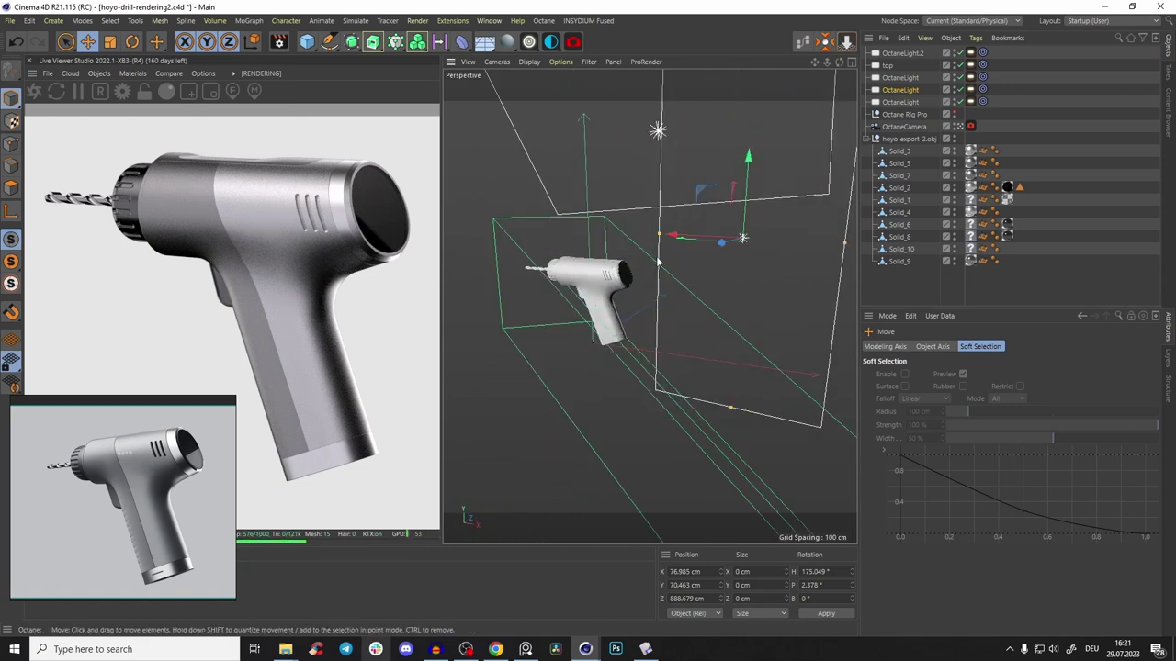
pyautogui.doubleClick(907, 90)
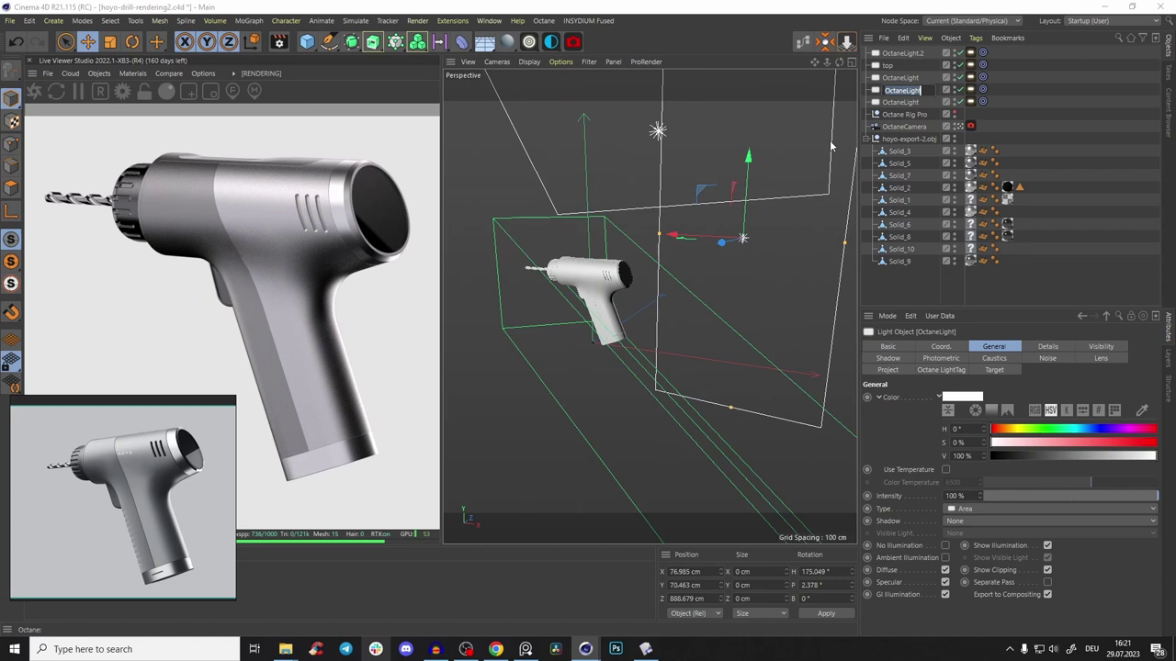
pyautogui.write('back rim')
pyautogui.press('Return')
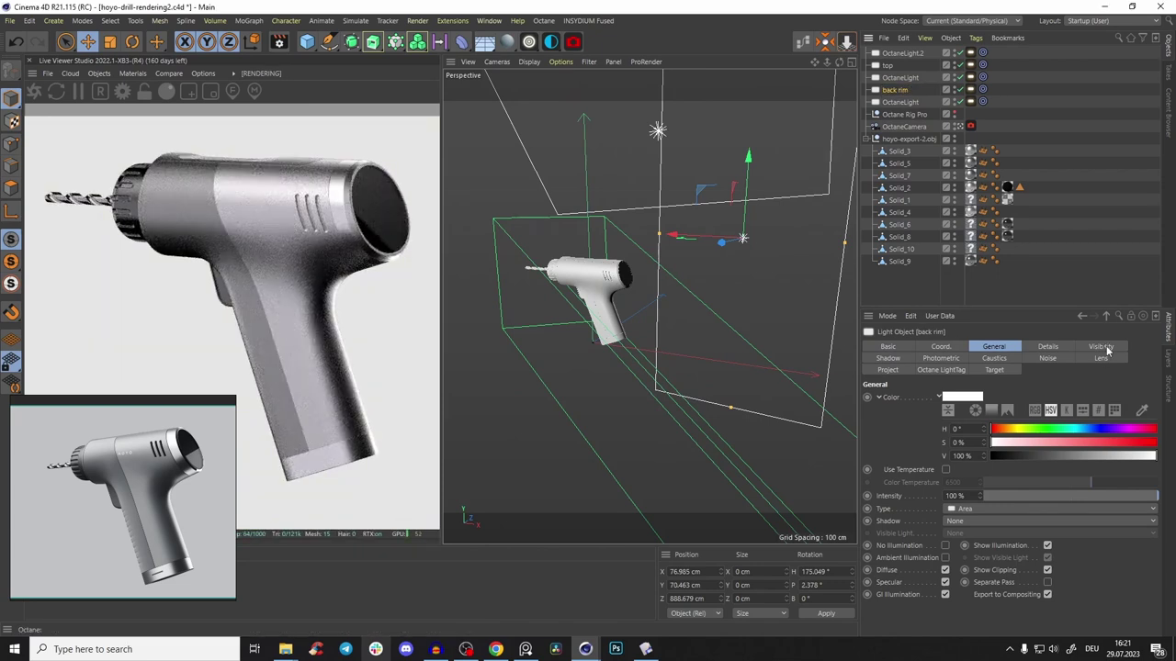
# Set the back rim light's light pass ID to 2
pyautogui.click(1101, 346)
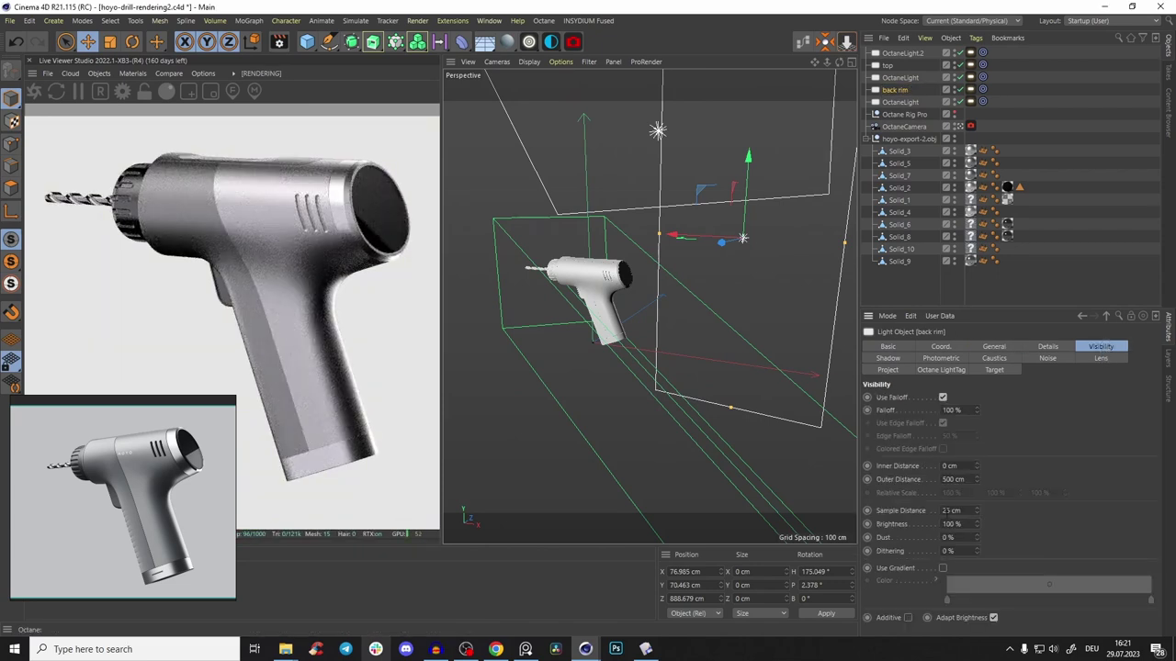
pyautogui.click(972, 90)
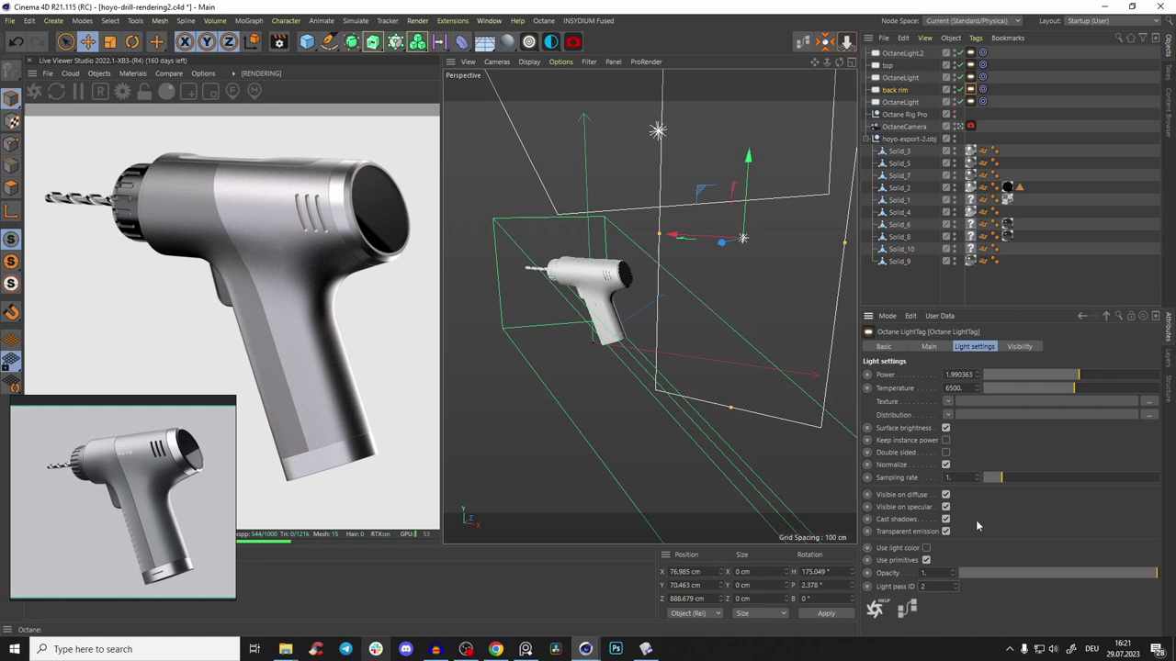
pyautogui.write('2')
pyautogui.press('Return')
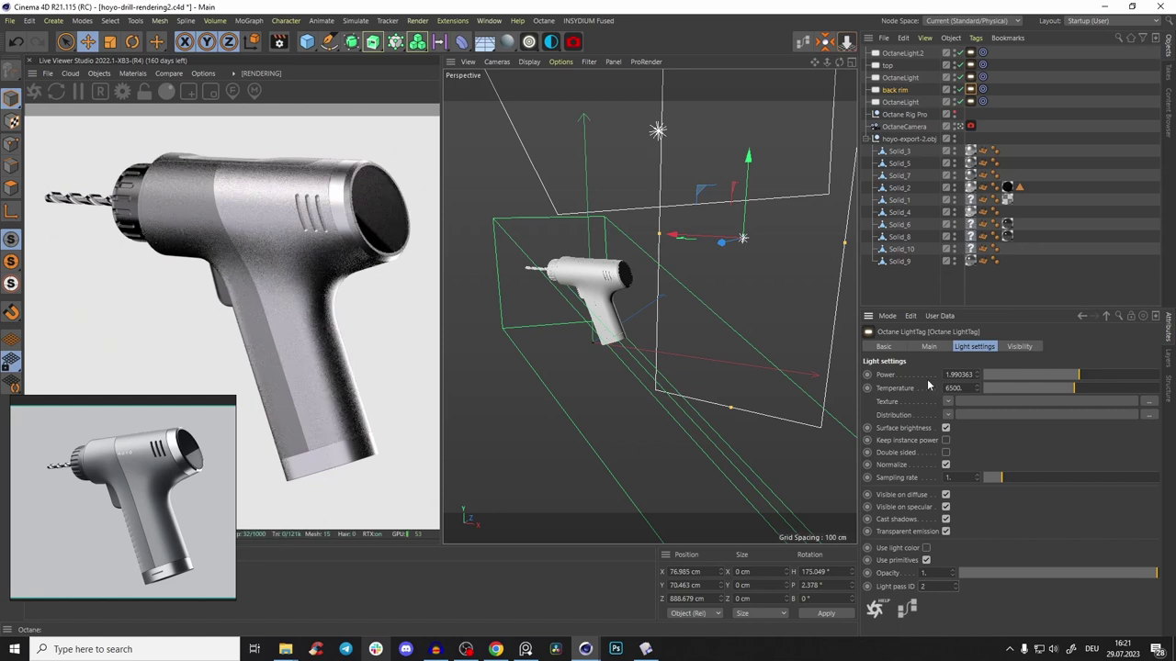
# Rename the Solid_1 object at the drill's round rear end as "glass"
pyautogui.click(630, 275)
pyautogui.doubleClick(898, 201)
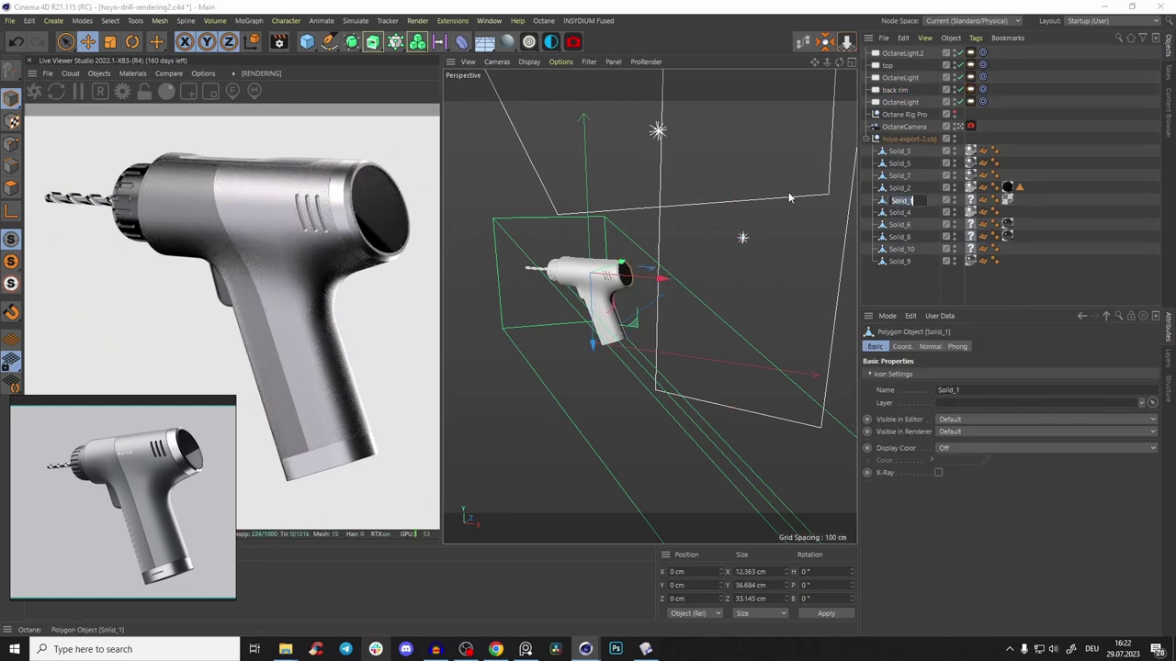
pyautogui.write('glass')
pyautogui.press('Return')
# Add an Octane ObjectTag to Solid_4, the cap at the base of the drill's handle
pyautogui.rightClick(876, 213)
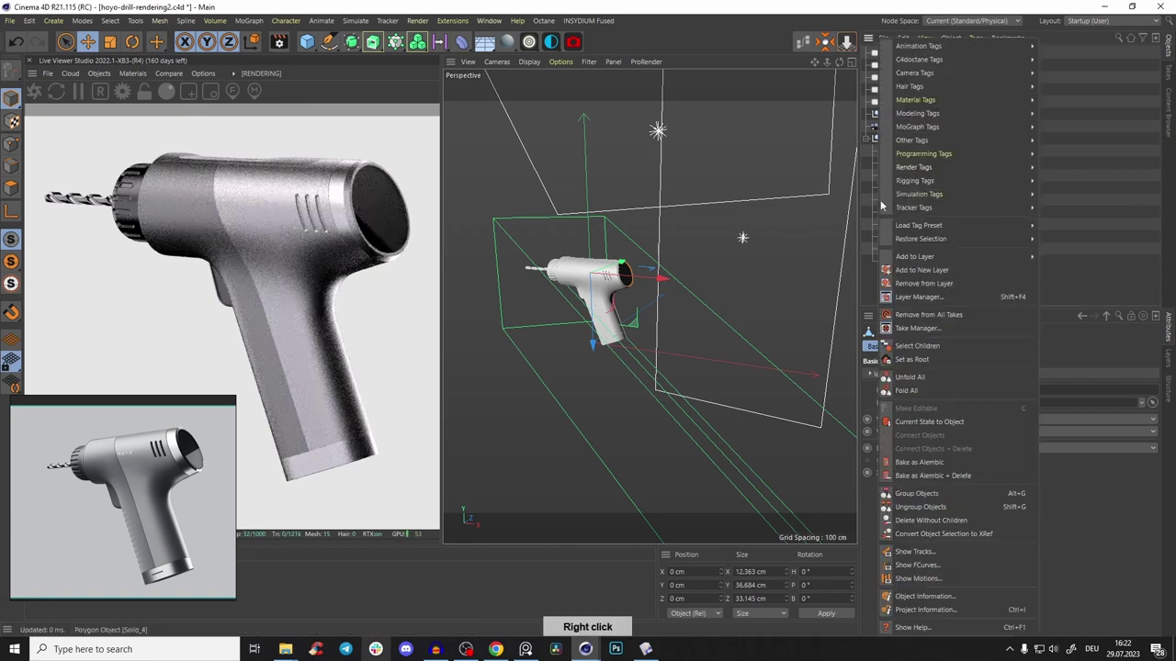
pyautogui.click(1126, 174)
pyautogui.rightClick(898, 213)
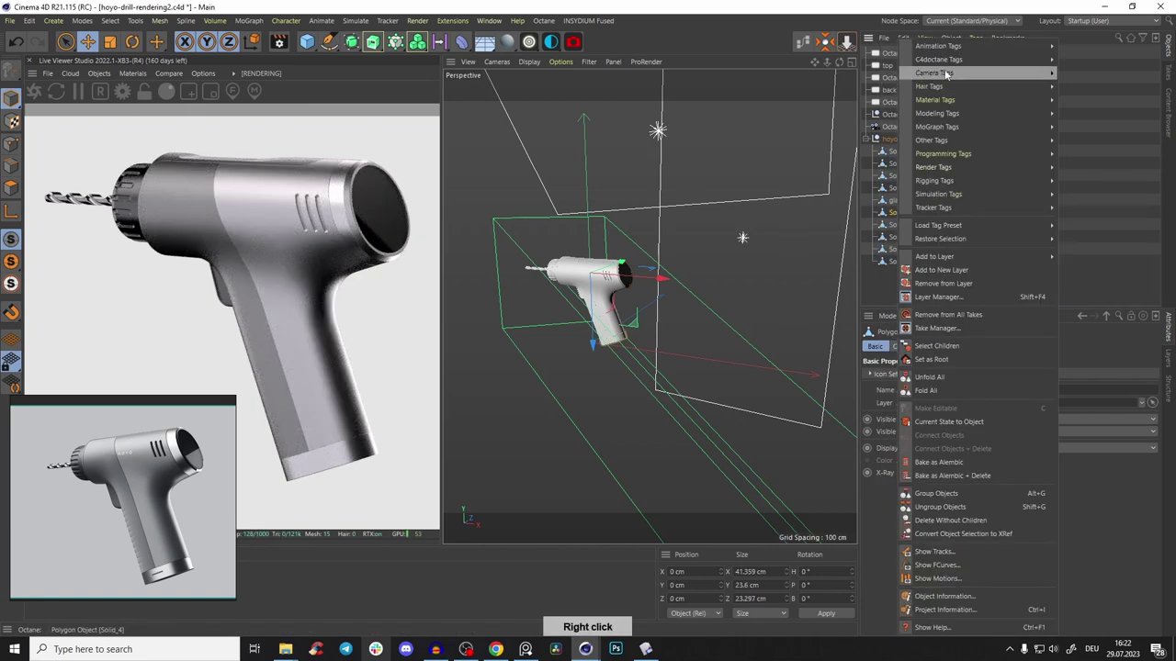
pyautogui.moveTo(955, 59)
pyautogui.click(1093, 99)
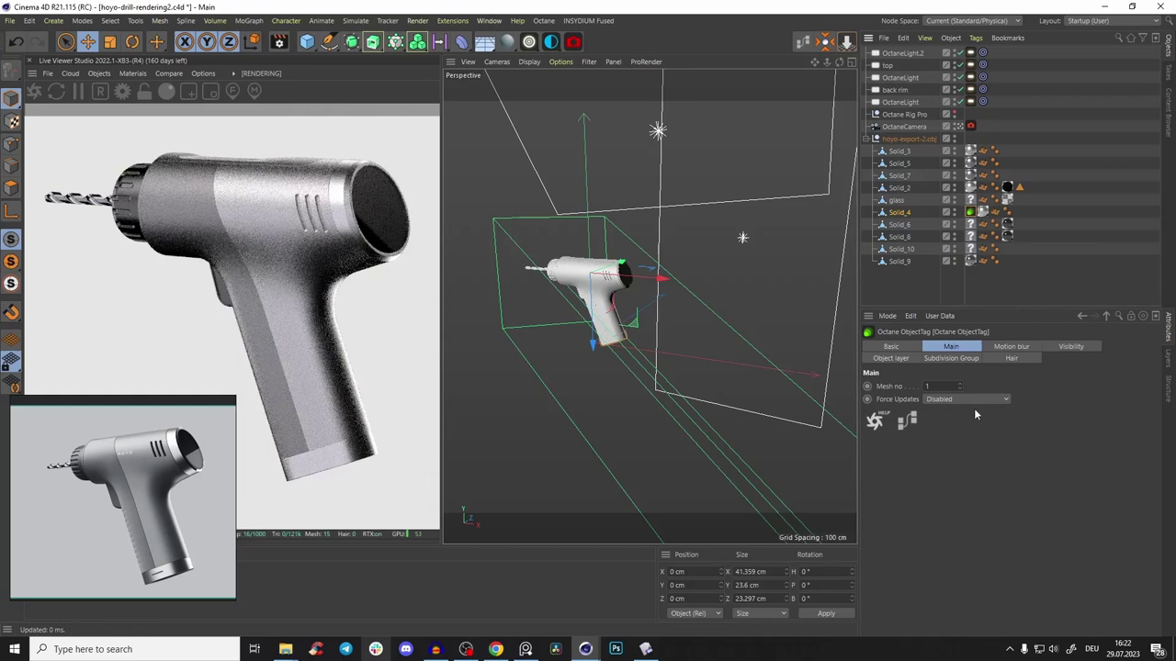
# Enable the light pass mask on Solid_4's object tag and exclude light pass 2
pyautogui.click(1067, 347)
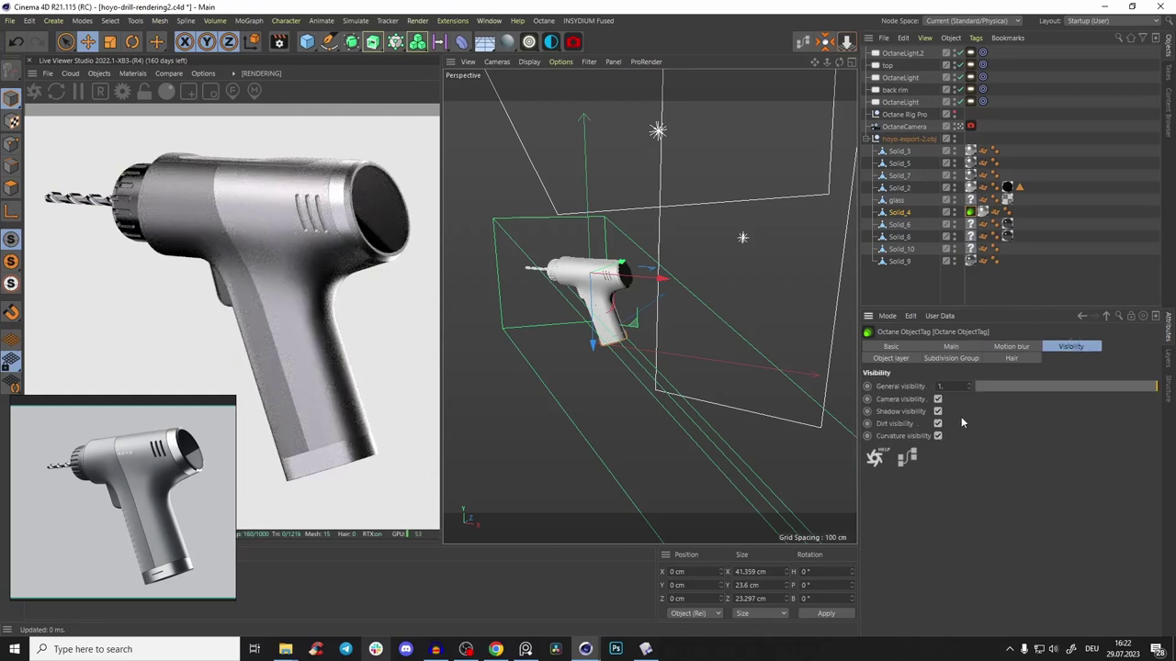
pyautogui.click(891, 358)
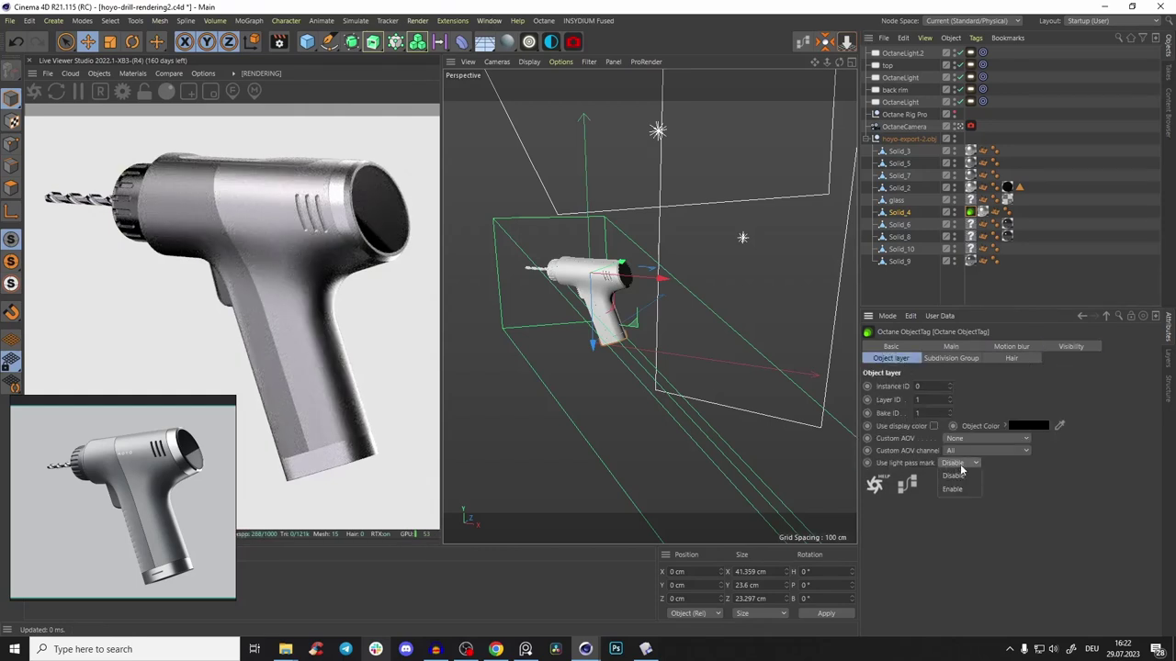
pyautogui.click(951, 489)
pyautogui.click(1006, 489)
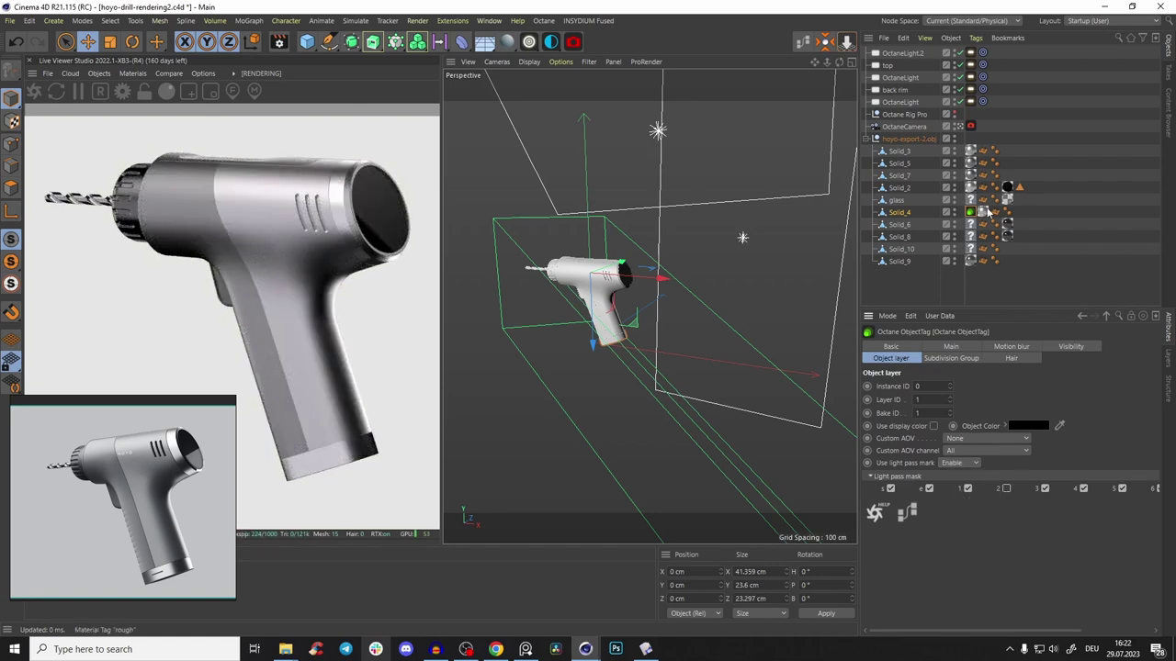
# Switch the top light off and back on to compare its effect on the drill
pyautogui.click(969, 66)
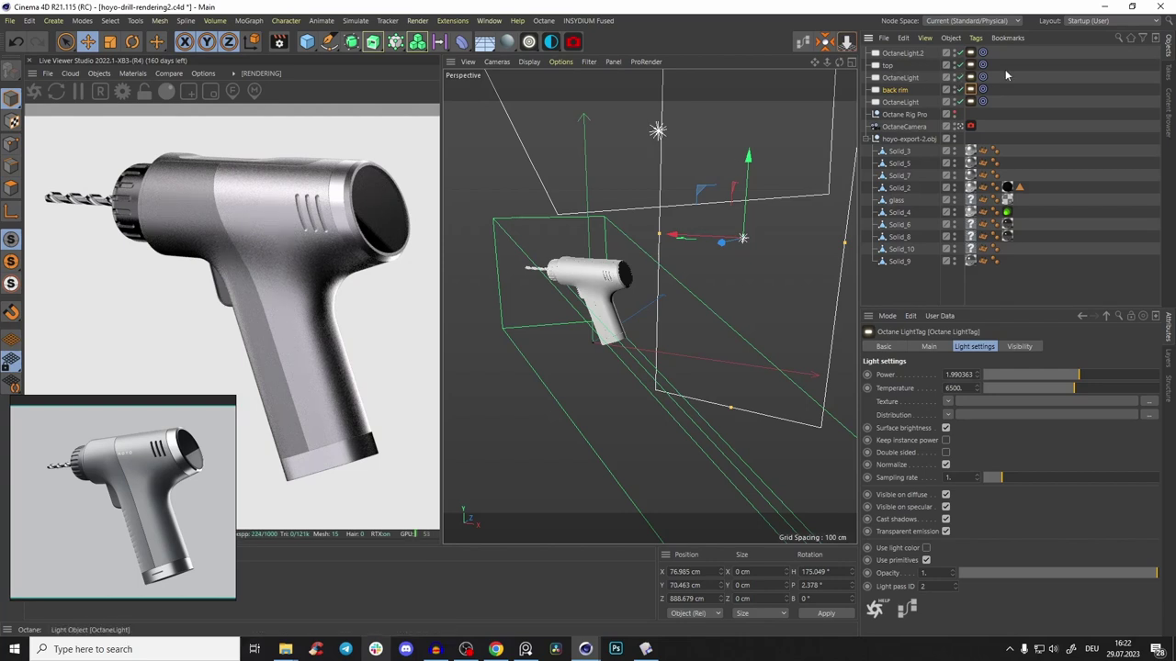
pyautogui.click(960, 66)
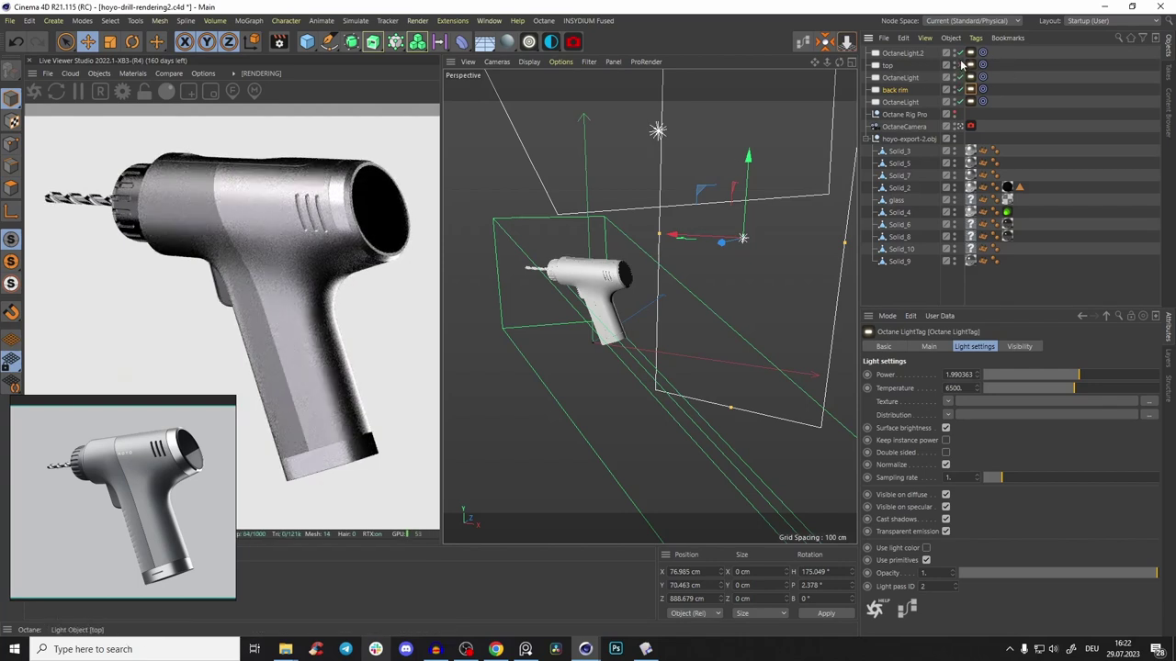
pyautogui.click(961, 67)
# Check the back rim light's light pass ID and set the top light's light pass ID to 2
pyautogui.click(971, 101)
pyautogui.click(971, 90)
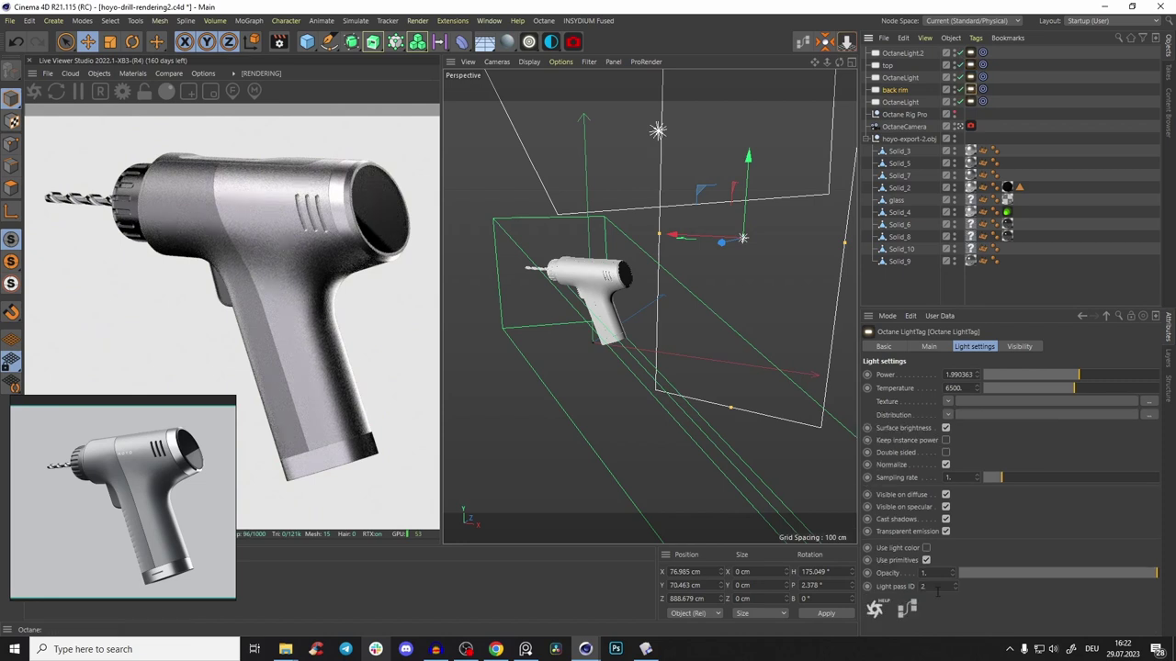
pyautogui.press('Return')
pyautogui.click(971, 65)
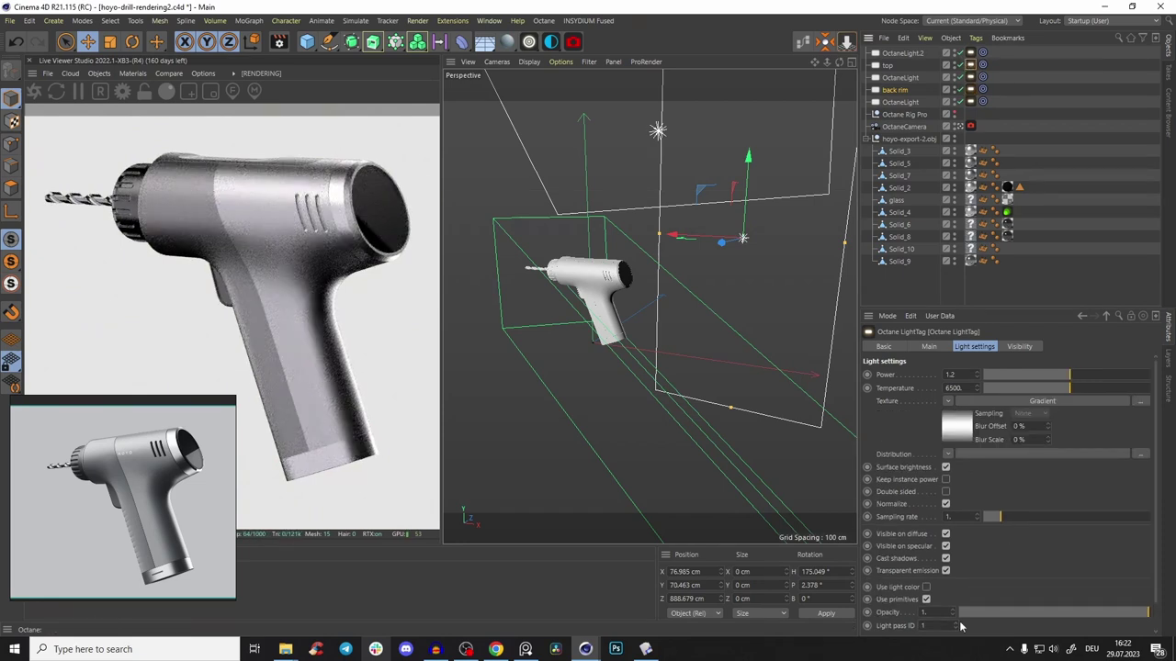
pyautogui.write('2')
pyautogui.press('Return')
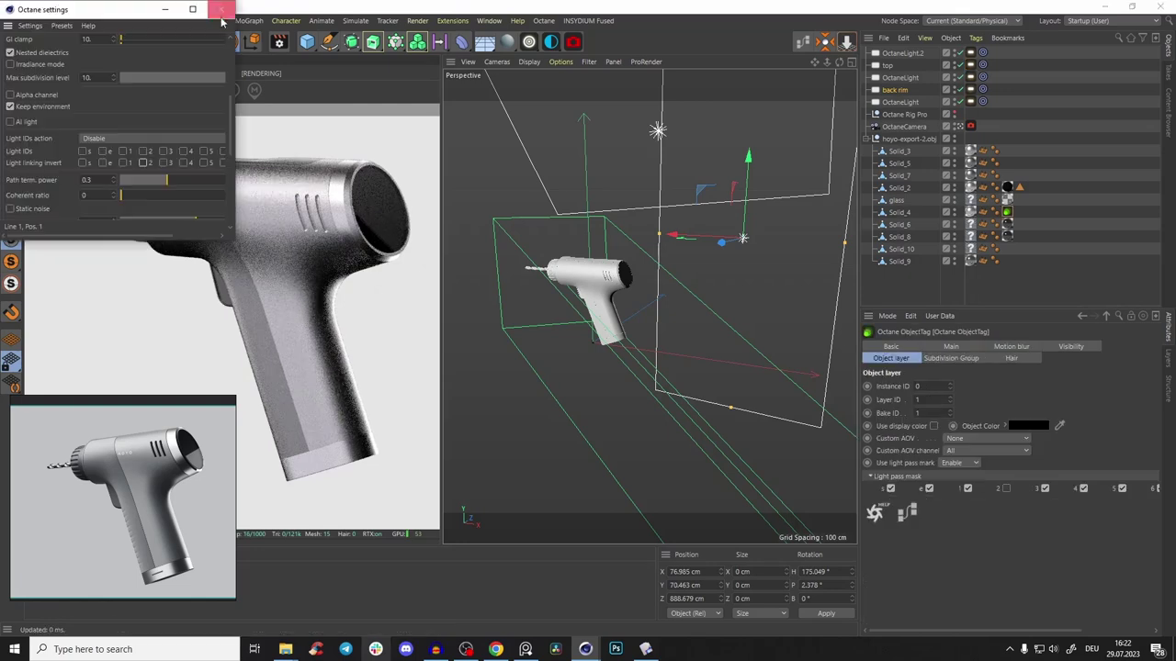
# Invert light linking for light pass 2 in the Octane kernel settings
pyautogui.click(220, 11)
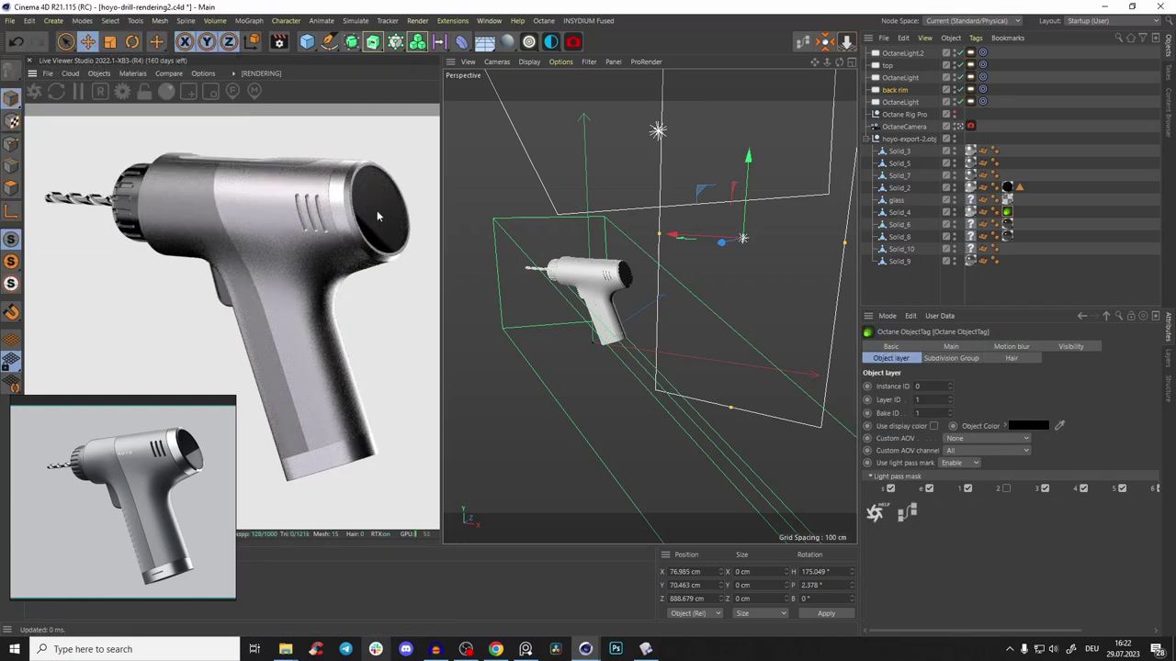
pyautogui.click(123, 93)
pyautogui.moveTo(231, 81); pyautogui.dragTo(229, 133)
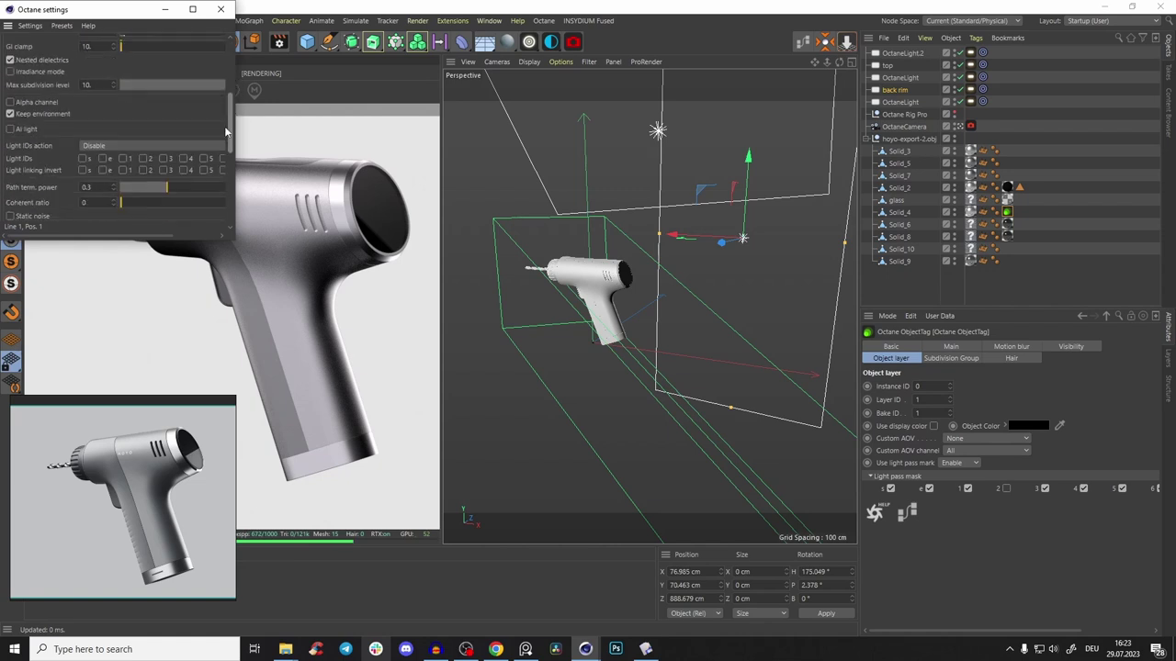
pyautogui.click(145, 171)
pyautogui.click(221, 9)
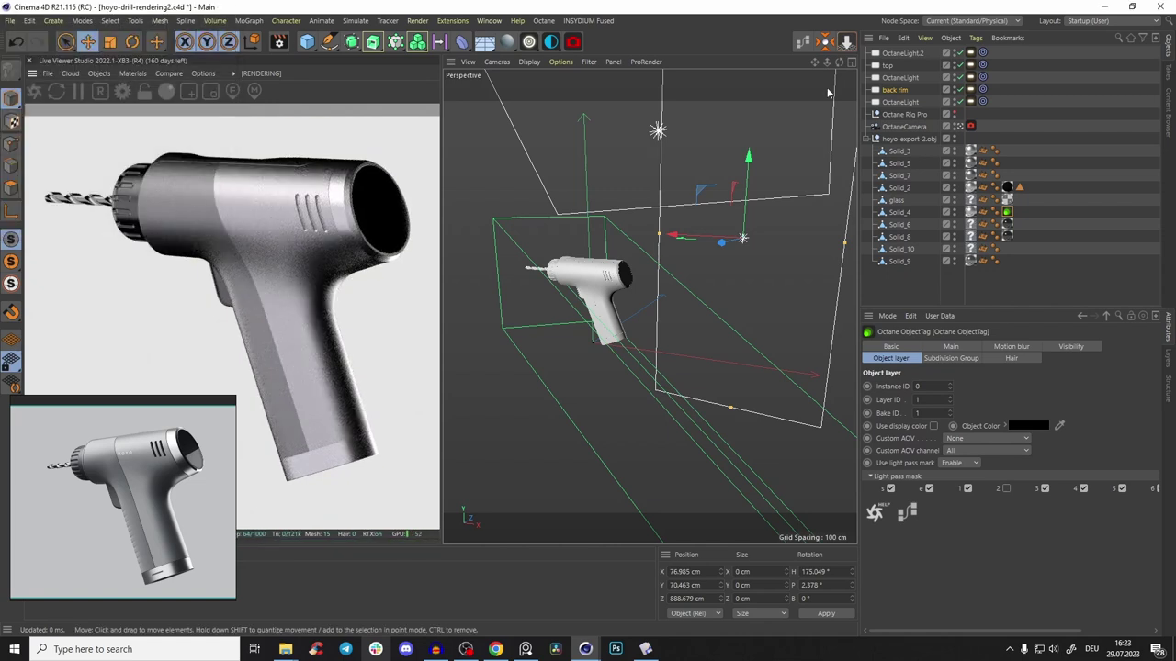
# Try shifting the top light along its axes, undo the moves and restart the live render
pyautogui.click(971, 66)
pyautogui.moveTo(1073, 376); pyautogui.dragTo(1144, 378)
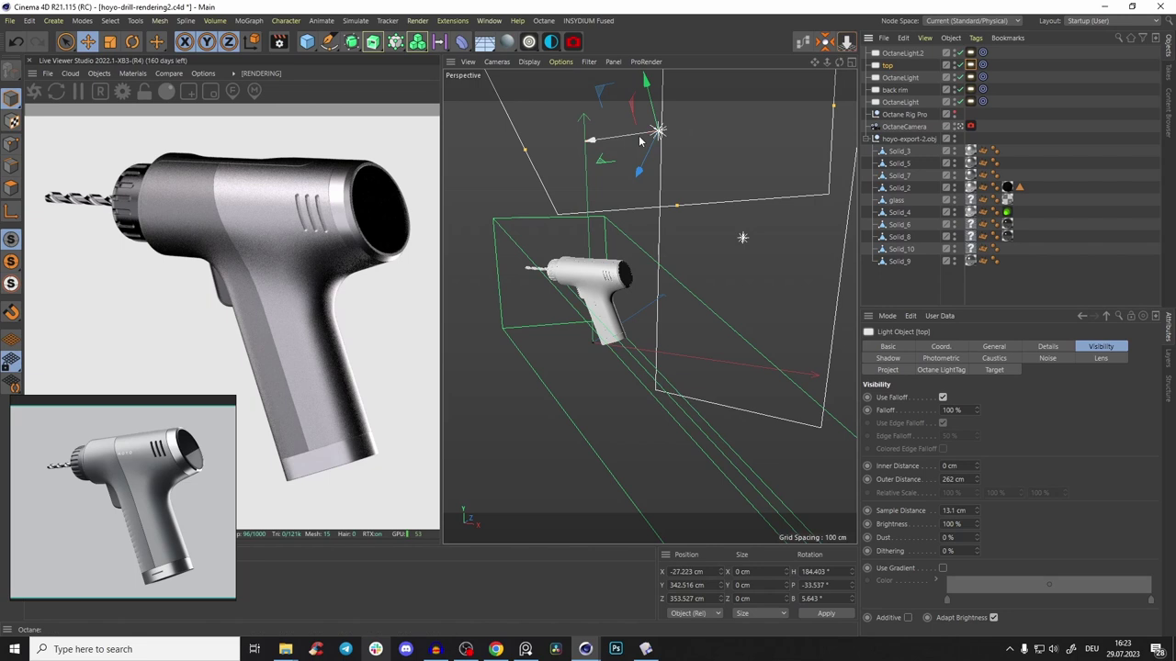
pyautogui.moveTo(640, 172); pyautogui.dragTo(613, 226)
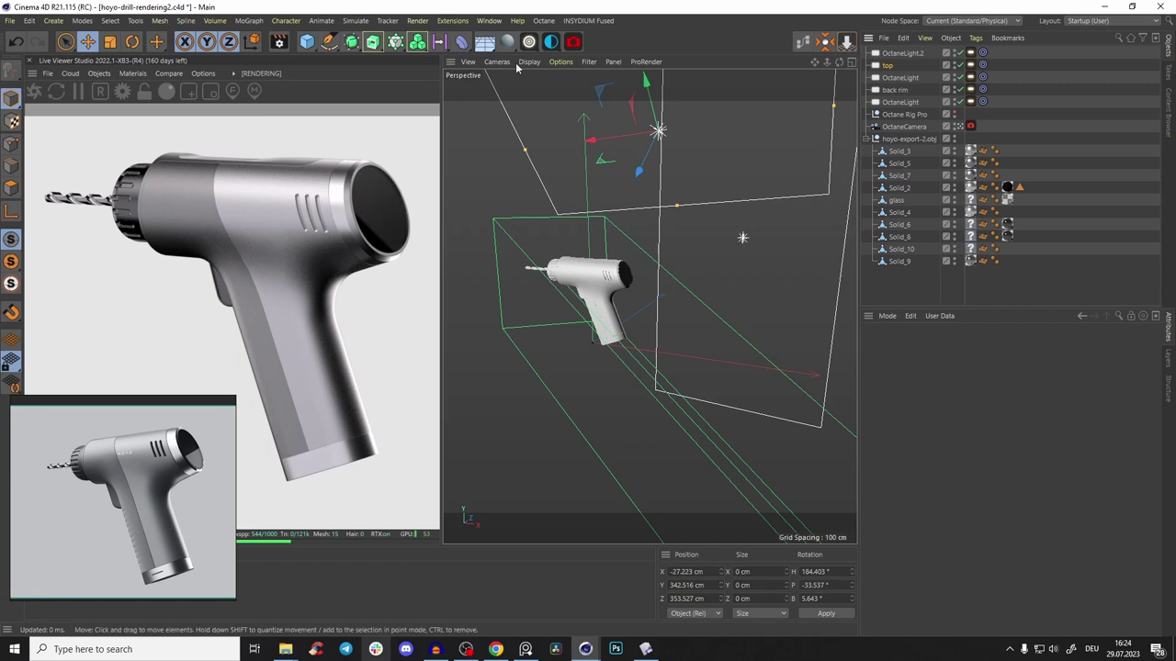
pyautogui.moveTo(627, 136); pyautogui.dragTo(622, 137)
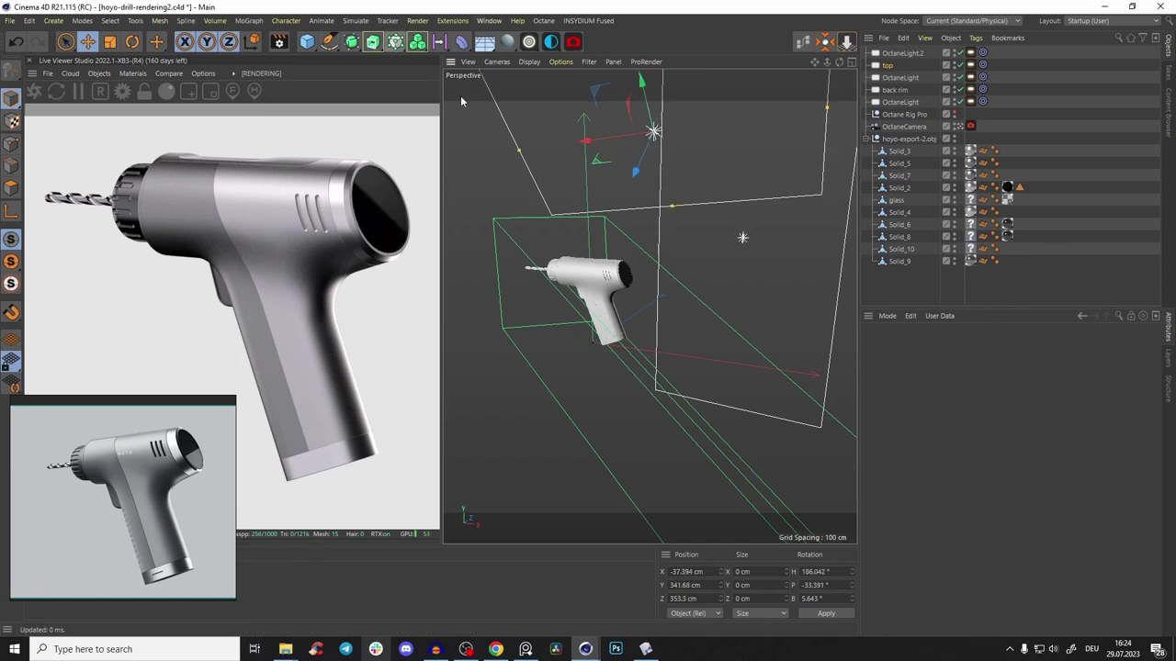
pyautogui.hotkey('ctrl', 'z')
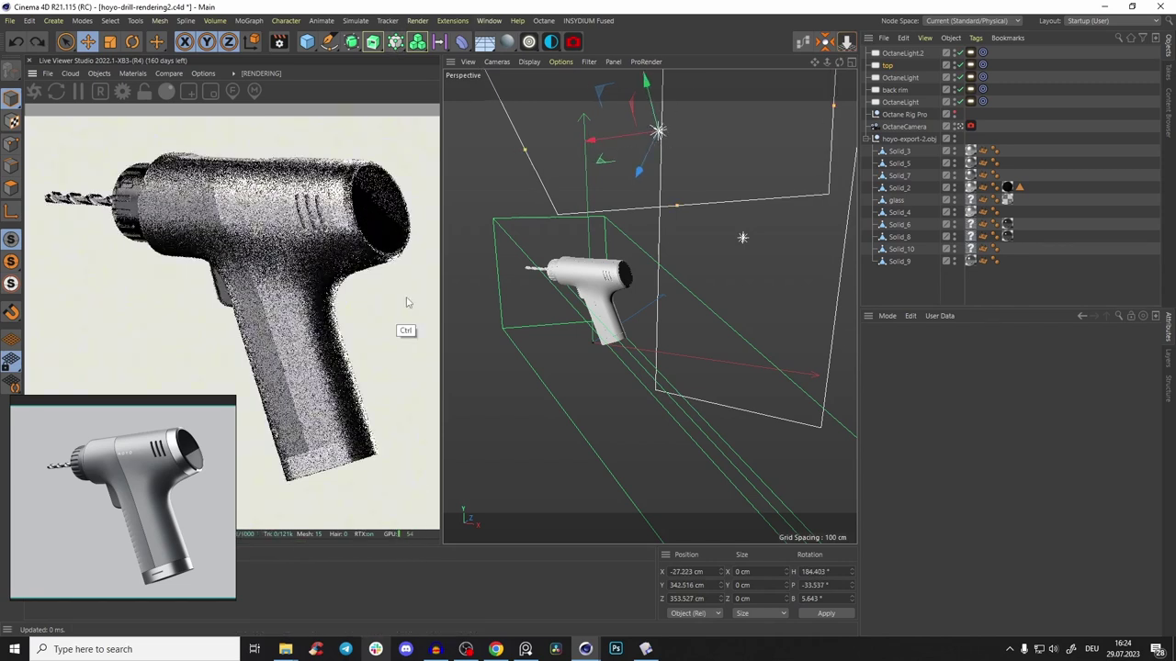
pyautogui.hotkey('ctrl', 'z')
pyautogui.click(34, 93)
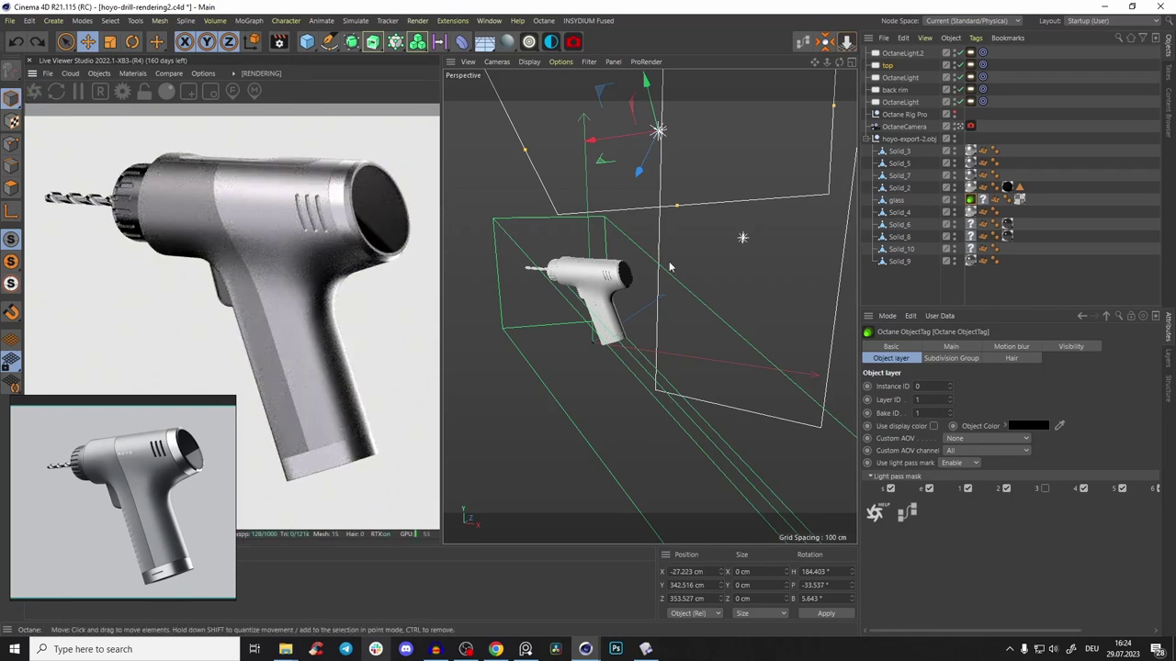
# Set the top light's light pass ID to 3
pyautogui.click(970, 64)
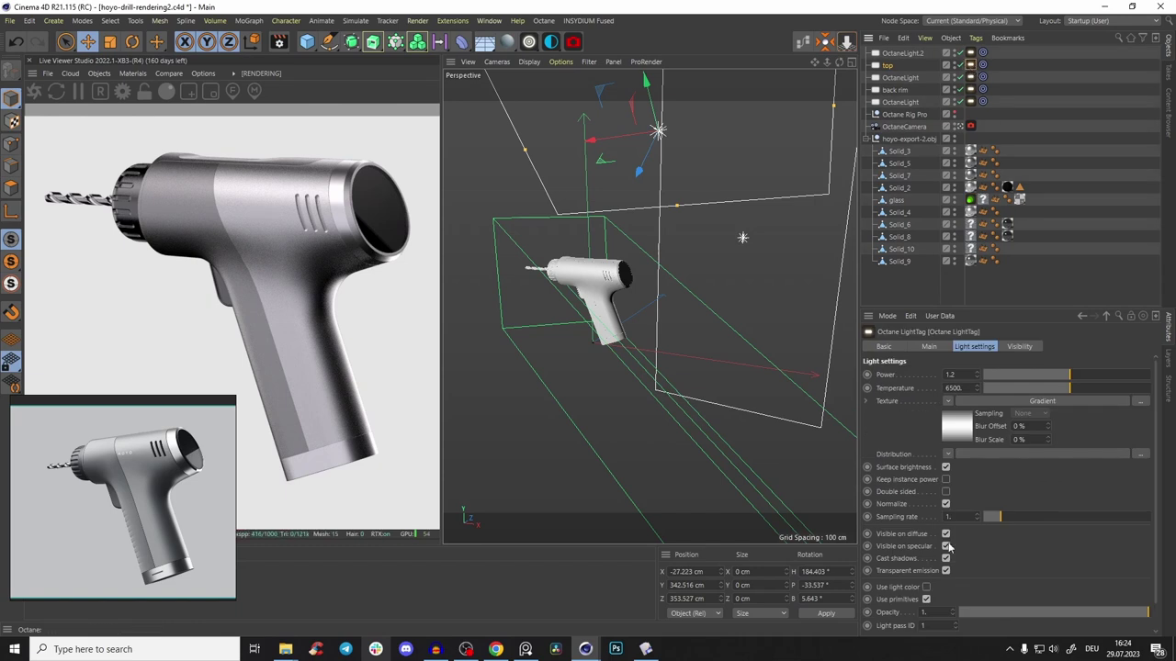
pyautogui.doubleClick(934, 627)
pyautogui.write('3')
pyautogui.press('Return')
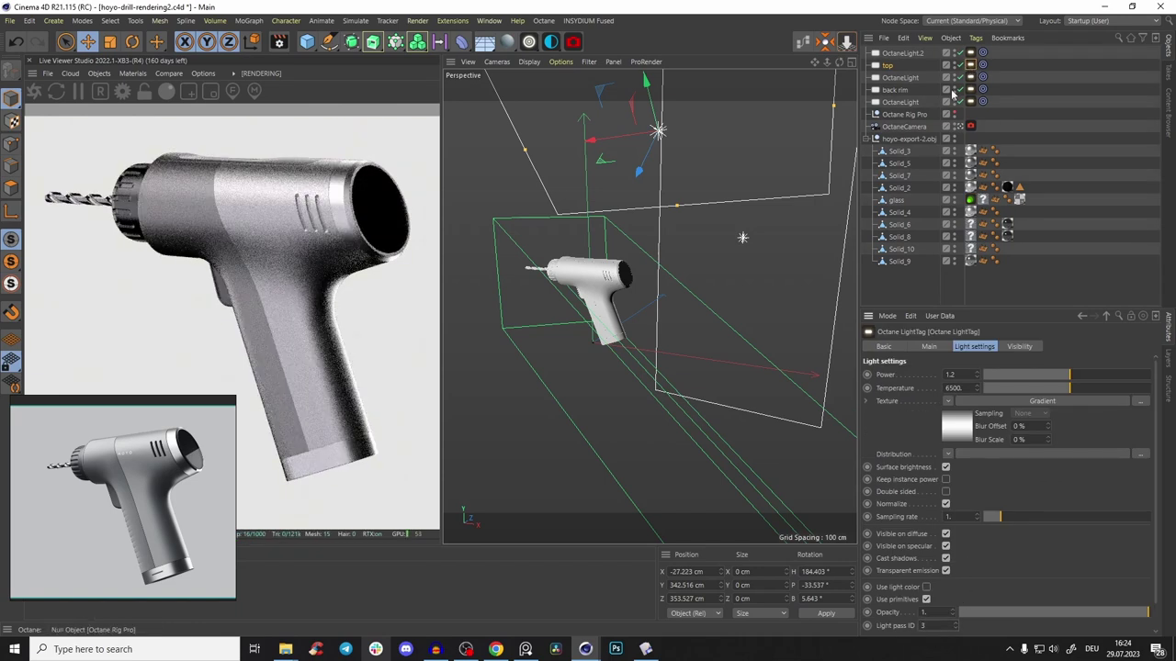
# Place the Octane ObjectTag last among the glass object's tags
pyautogui.click(895, 200)
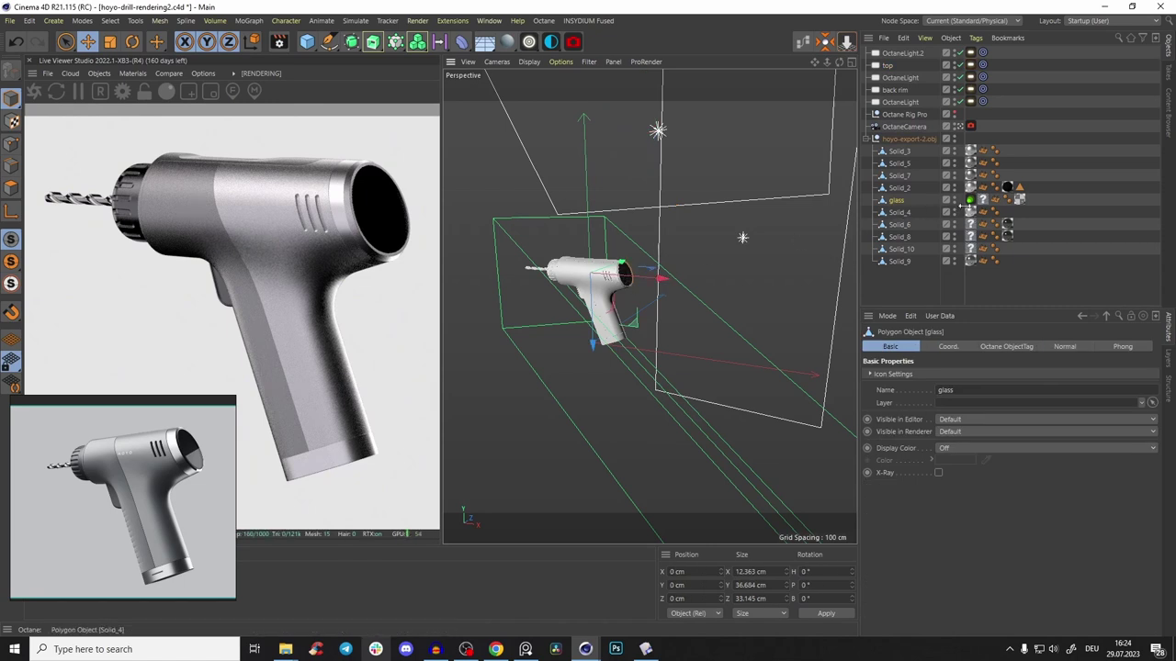
pyautogui.moveTo(1055, 199); pyautogui.dragTo(1047, 199)
pyautogui.rightClick(904, 201)
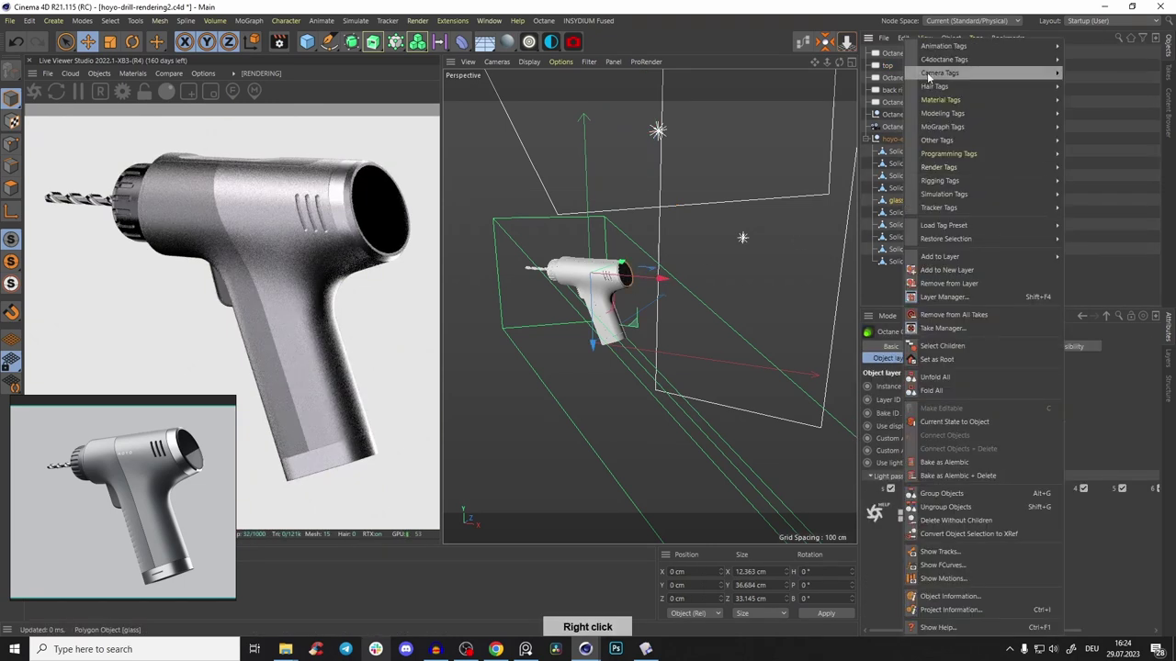
pyautogui.moveTo(949, 66)
pyautogui.click(1097, 105)
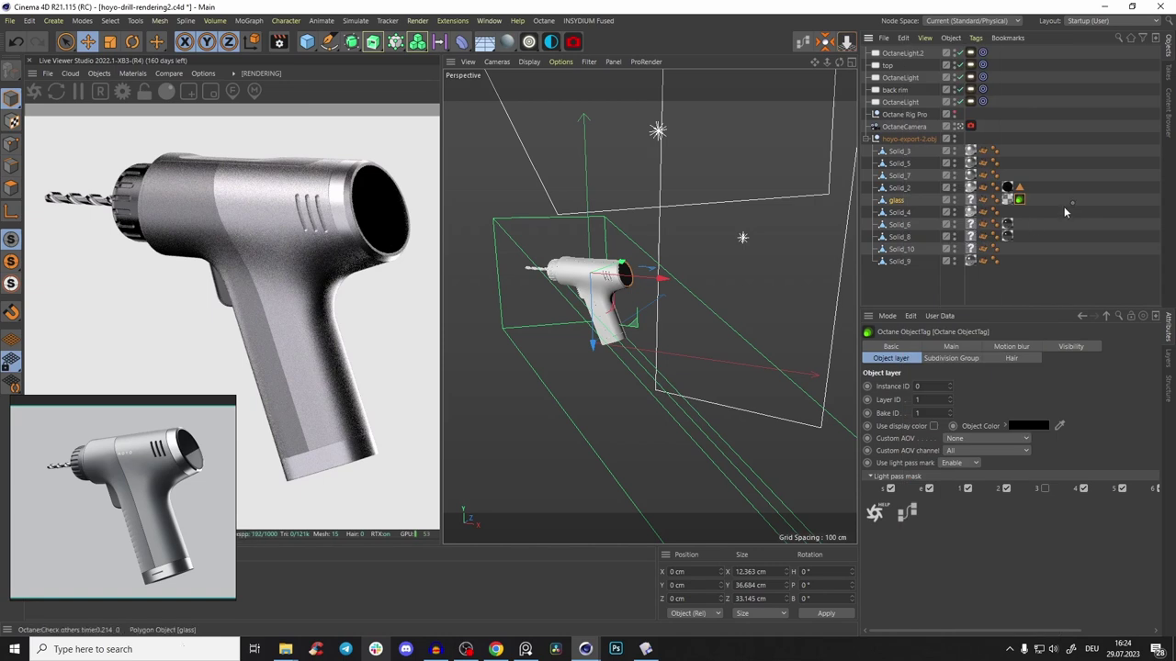
# Include light pass 3 in the glass object's mask and exclude it again to compare the top light's reflection
pyautogui.click(1044, 488)
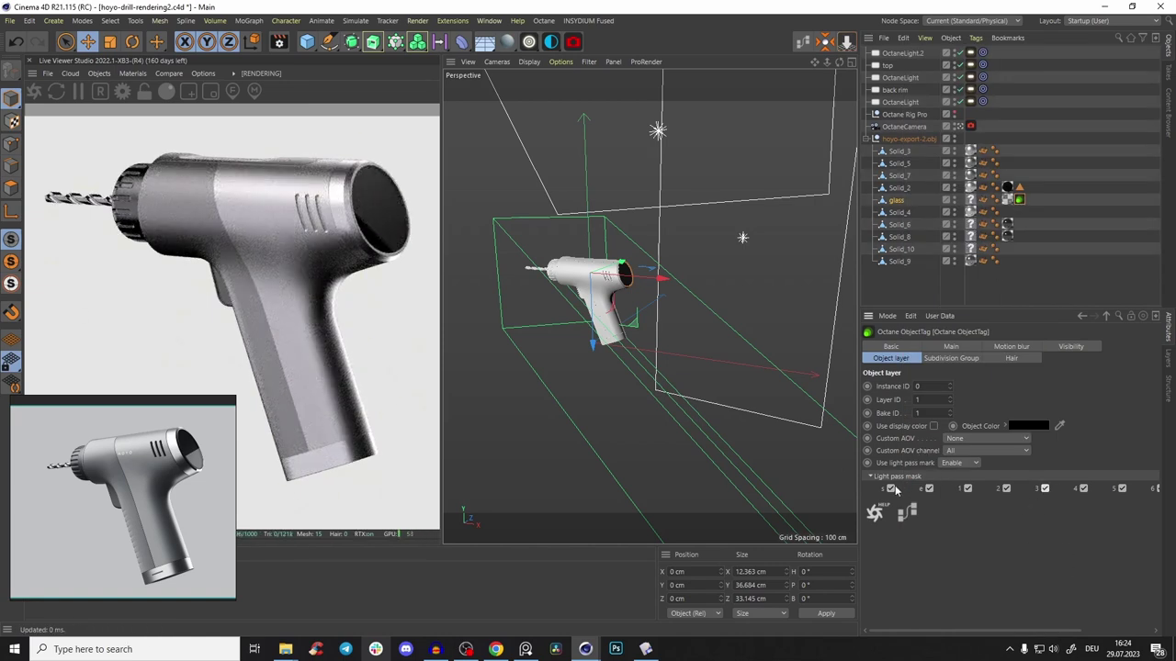
pyautogui.click(1045, 488)
pyautogui.click(888, 66)
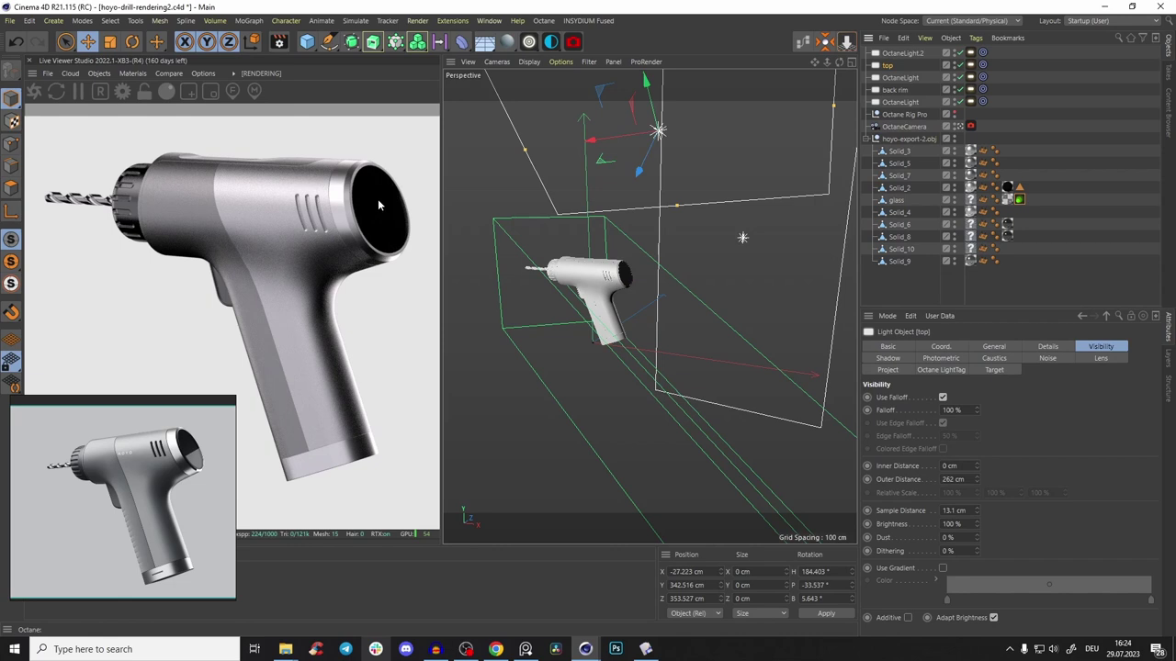
pyautogui.click(627, 273)
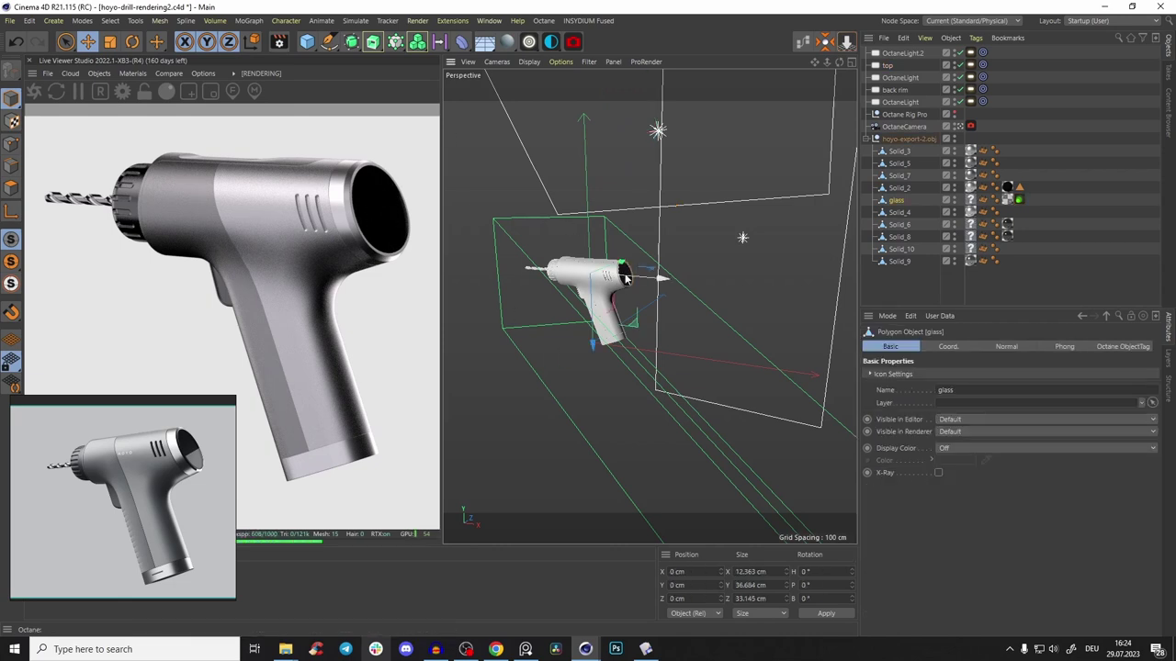
# Add an Octane area light and position it behind the drill, facing the round glass end
pyautogui.moveTo(529, 41); pyautogui.dragTo(592, 157)
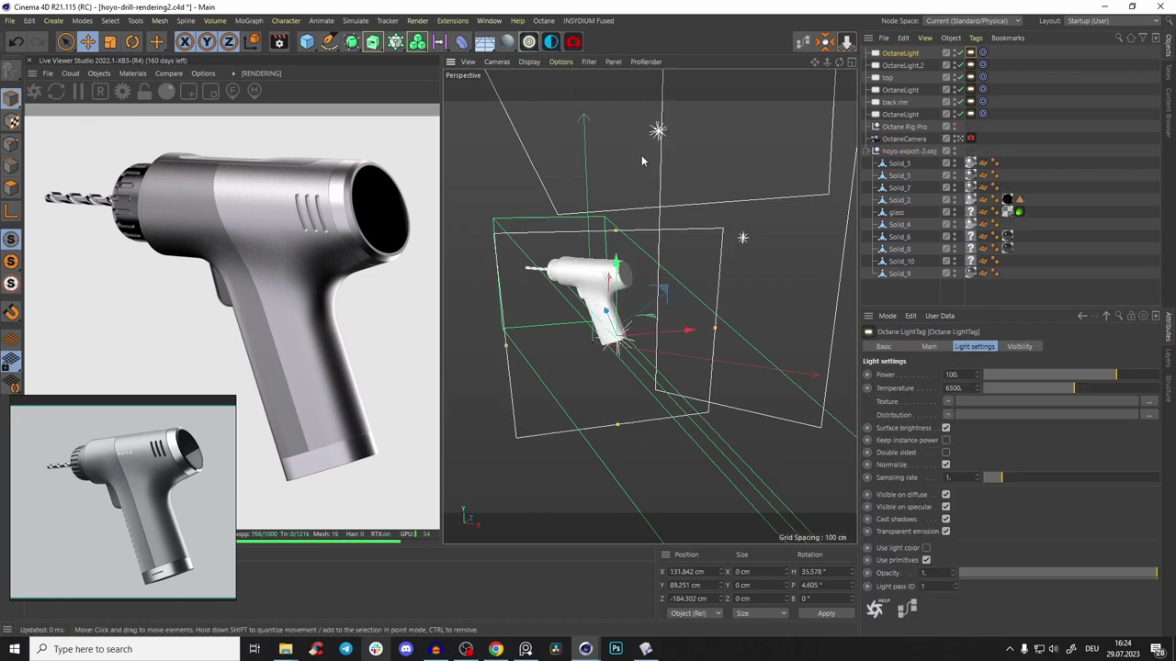
pyautogui.moveTo(688, 331); pyautogui.dragTo(788, 180)
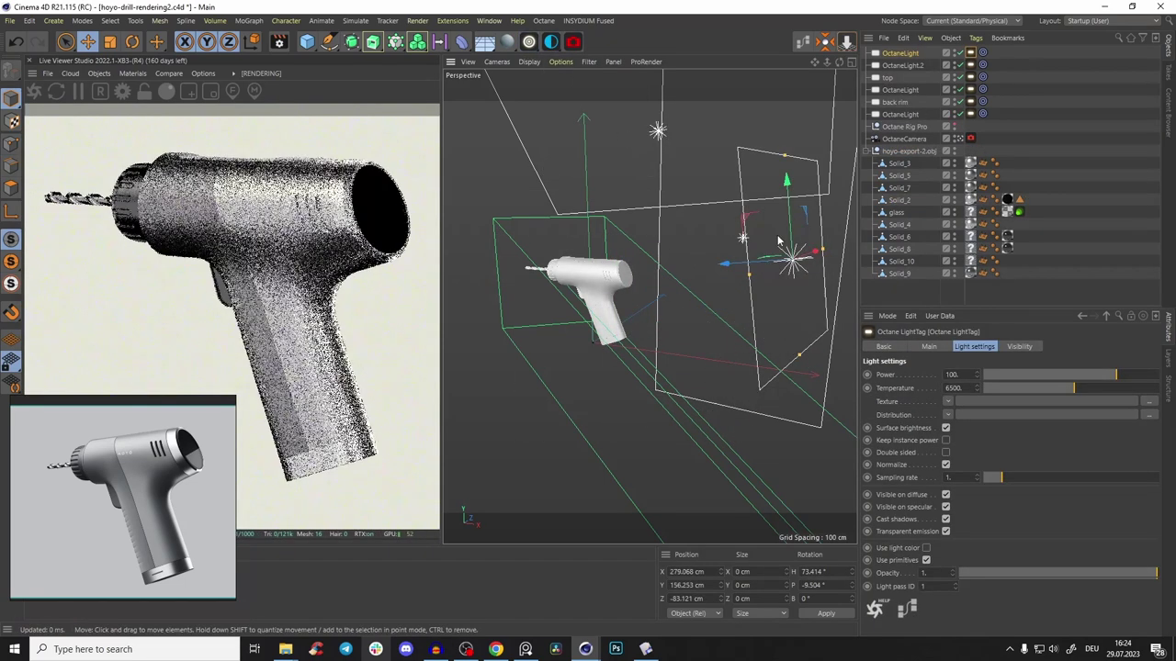
pyautogui.moveTo(815, 252); pyautogui.dragTo(758, 250)
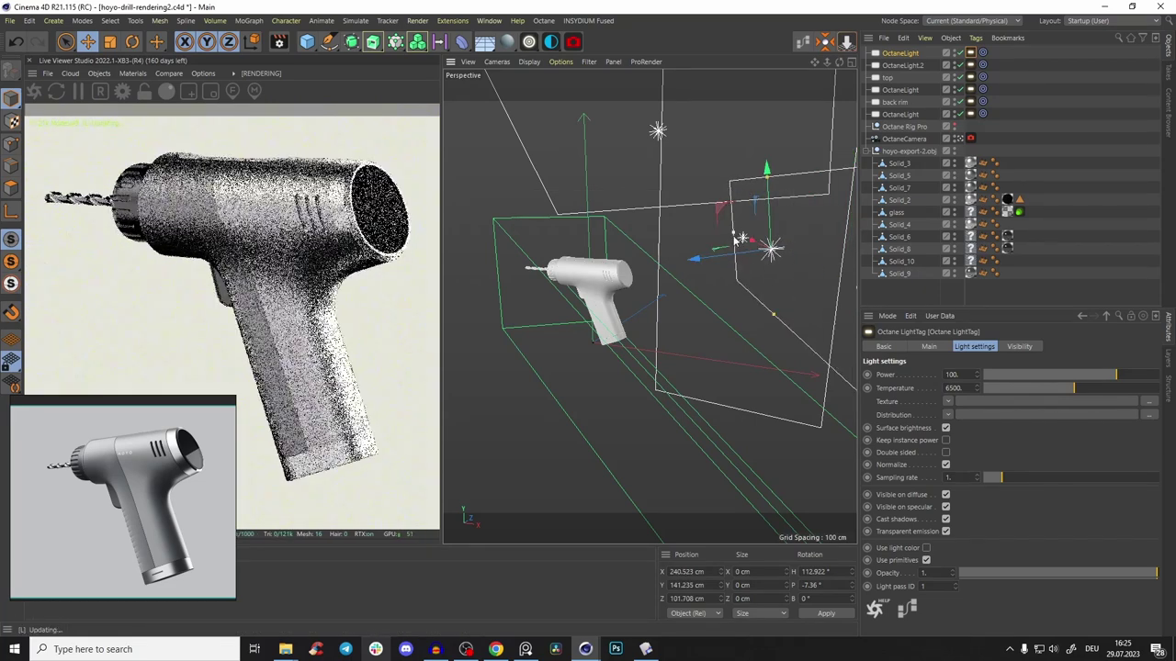
pyautogui.moveTo(759, 250); pyautogui.dragTo(702, 258)
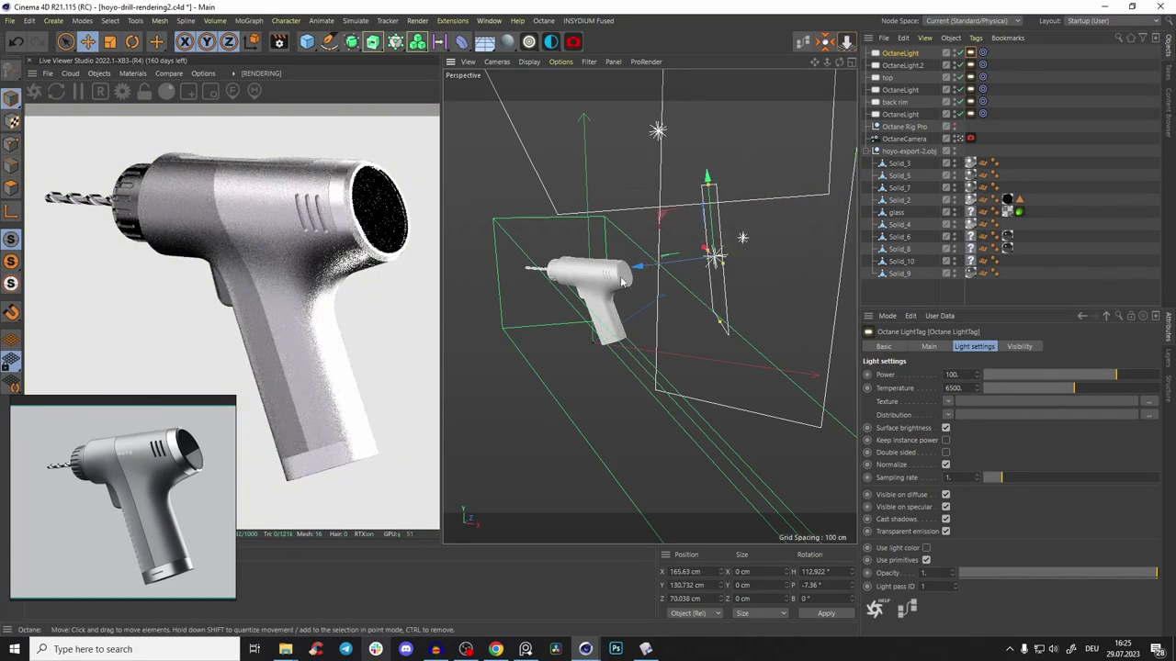
pyautogui.keyDown('alt'); pyautogui.moveTo(621, 285); pyautogui.dragTo(656, 305); pyautogui.keyUp('alt')
# Shrink the new area light to a small panel and tilt it to a bank of about -30° for a diagonal glass reflection
pyautogui.moveTo(691, 213); pyautogui.dragTo(696, 182)
pyautogui.press('t')
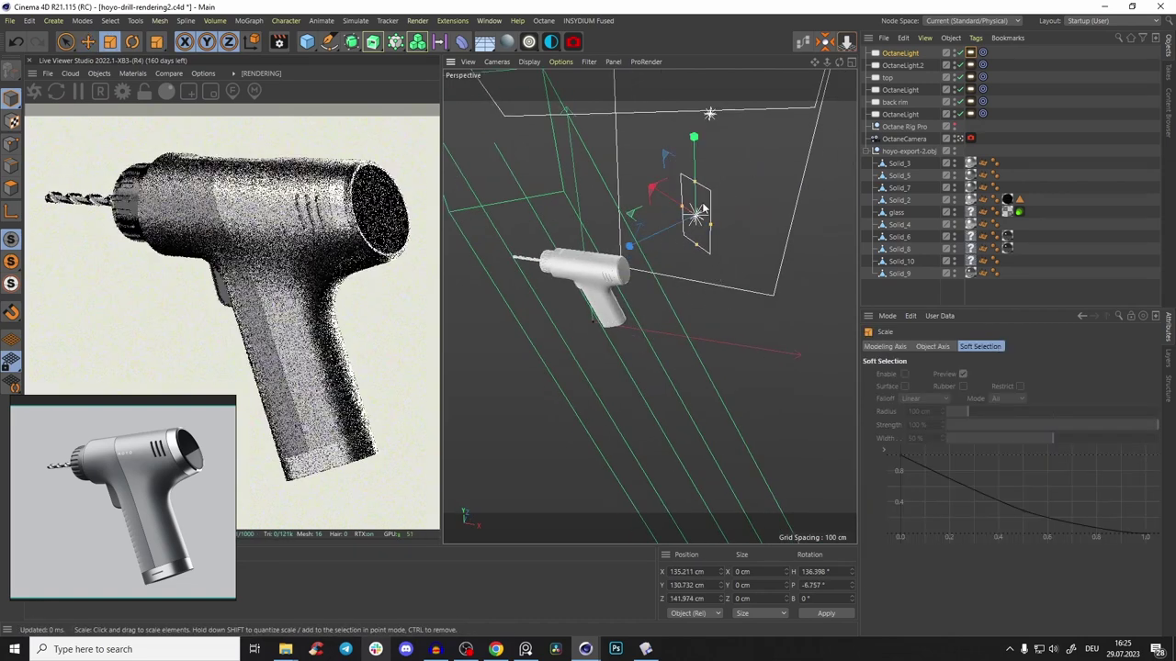
pyautogui.press('r')
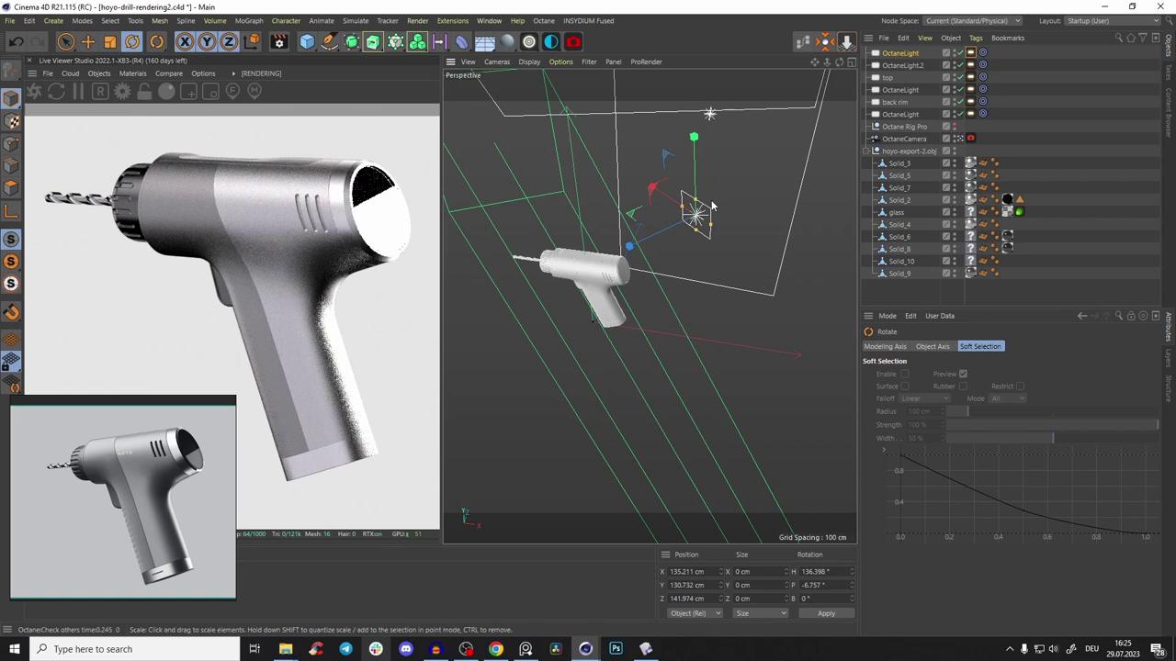
pyautogui.moveTo(715, 201); pyautogui.dragTo(738, 247)
pyautogui.press('e')
pyautogui.moveTo(720, 179); pyautogui.dragTo(717, 189)
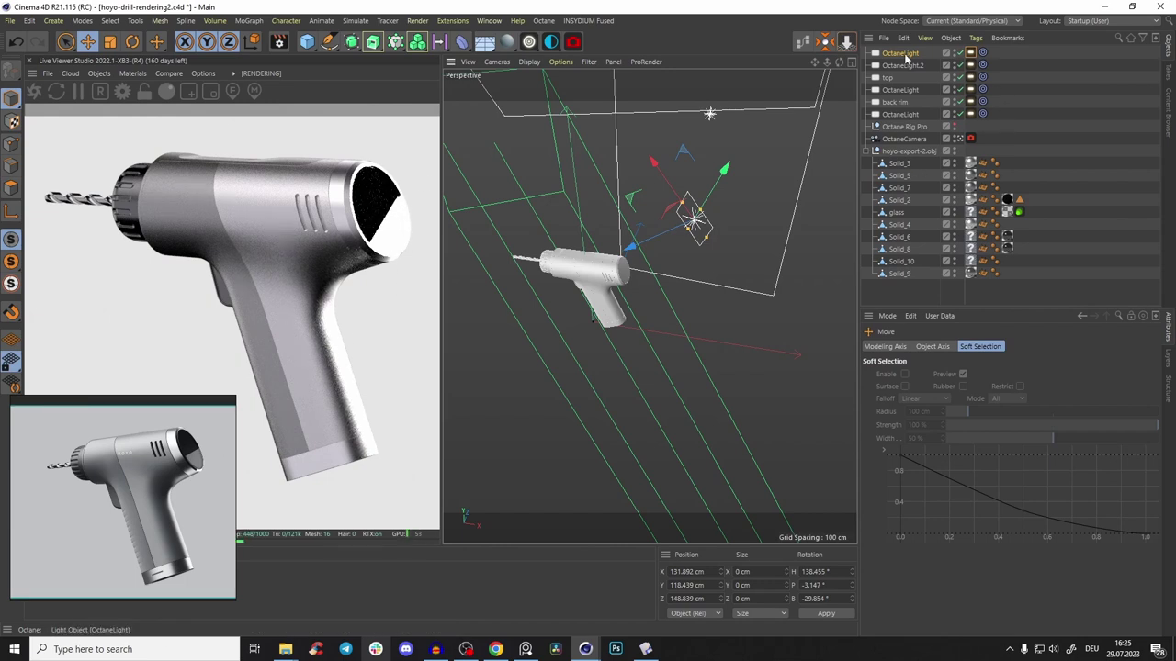
# Rename the new area light as "glass reflection" and set its light pass ID to 4
pyautogui.doubleClick(904, 53)
pyautogui.write('gla')
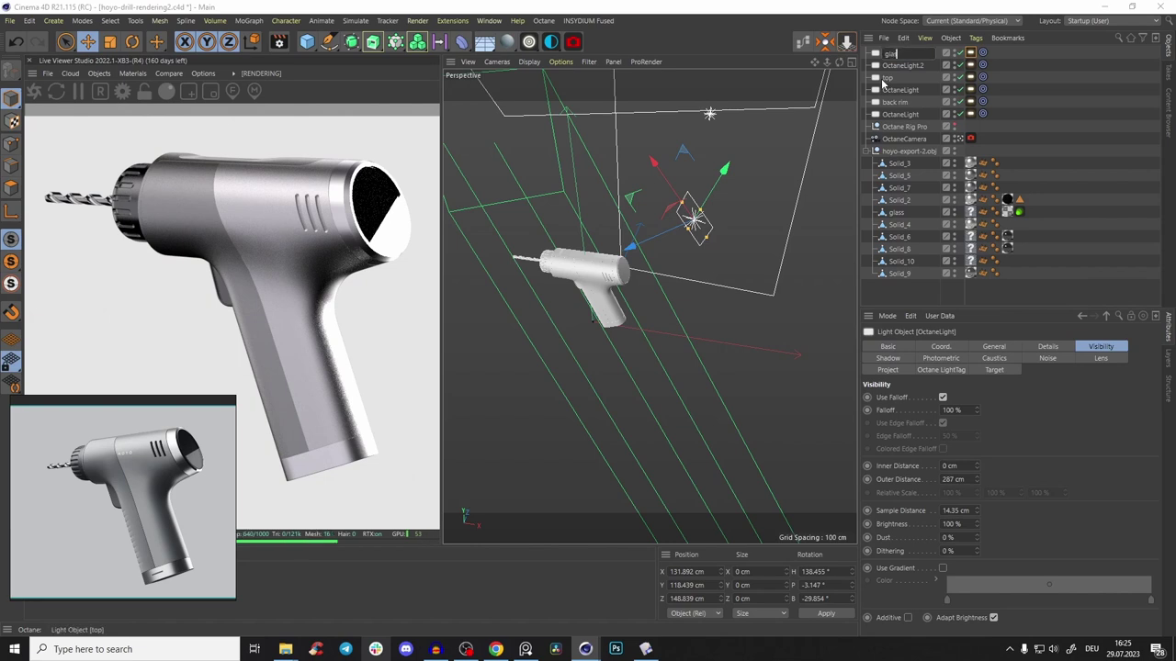
pyautogui.write('ss reflection')
pyautogui.press('Return')
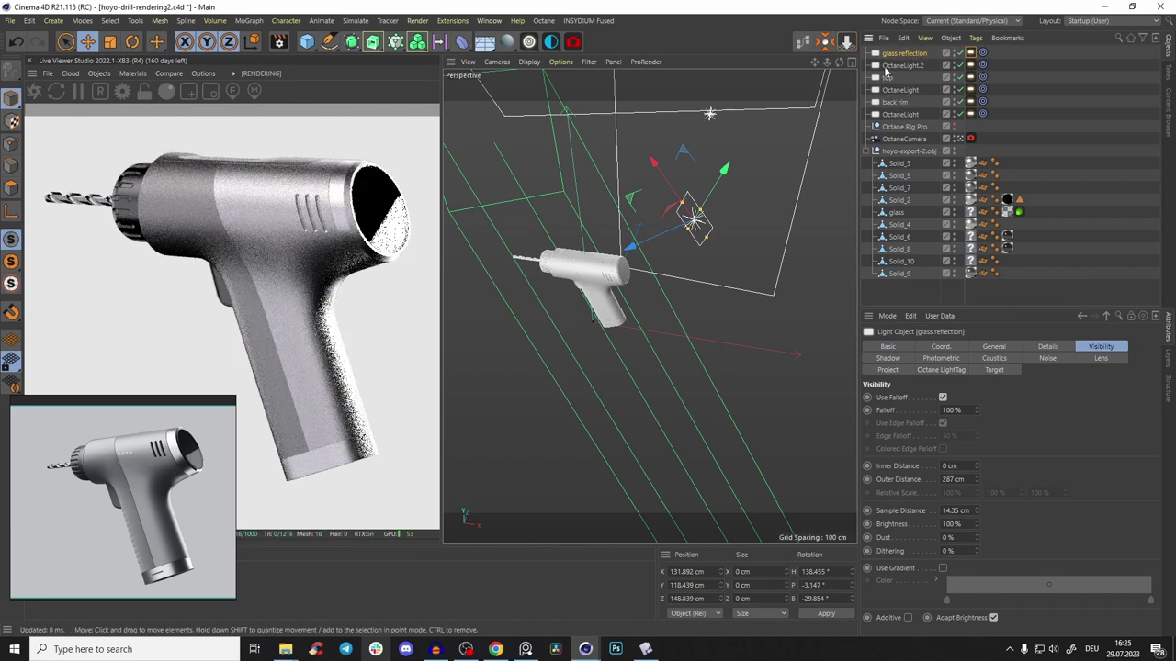
pyautogui.click(971, 53)
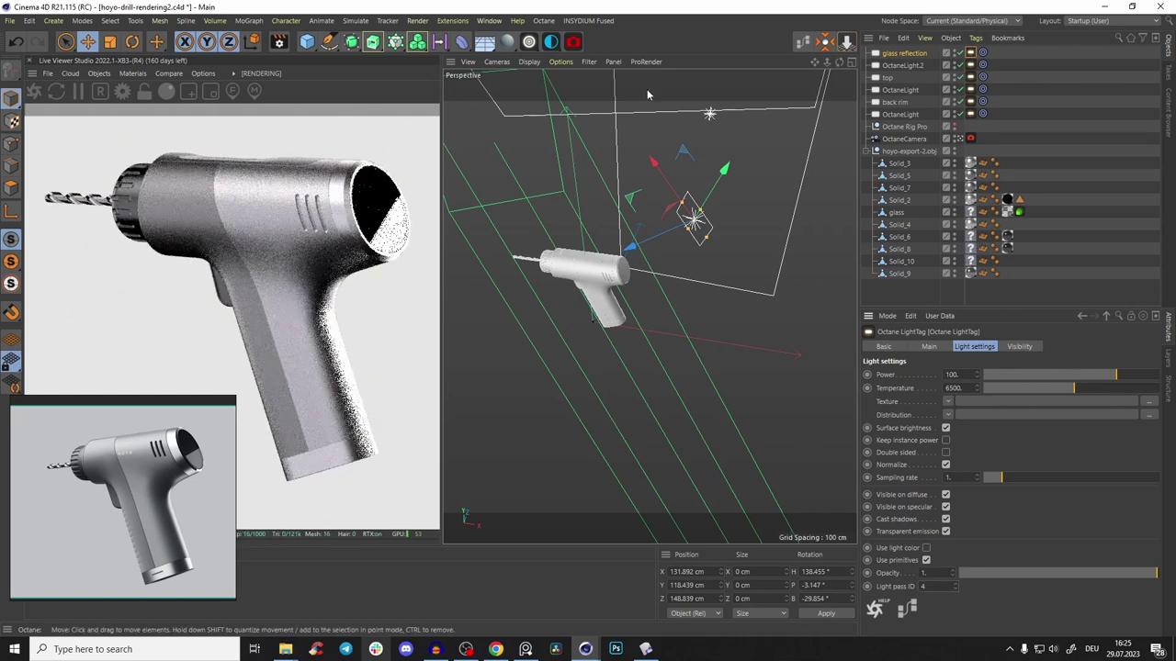
pyautogui.click(1038, 79)
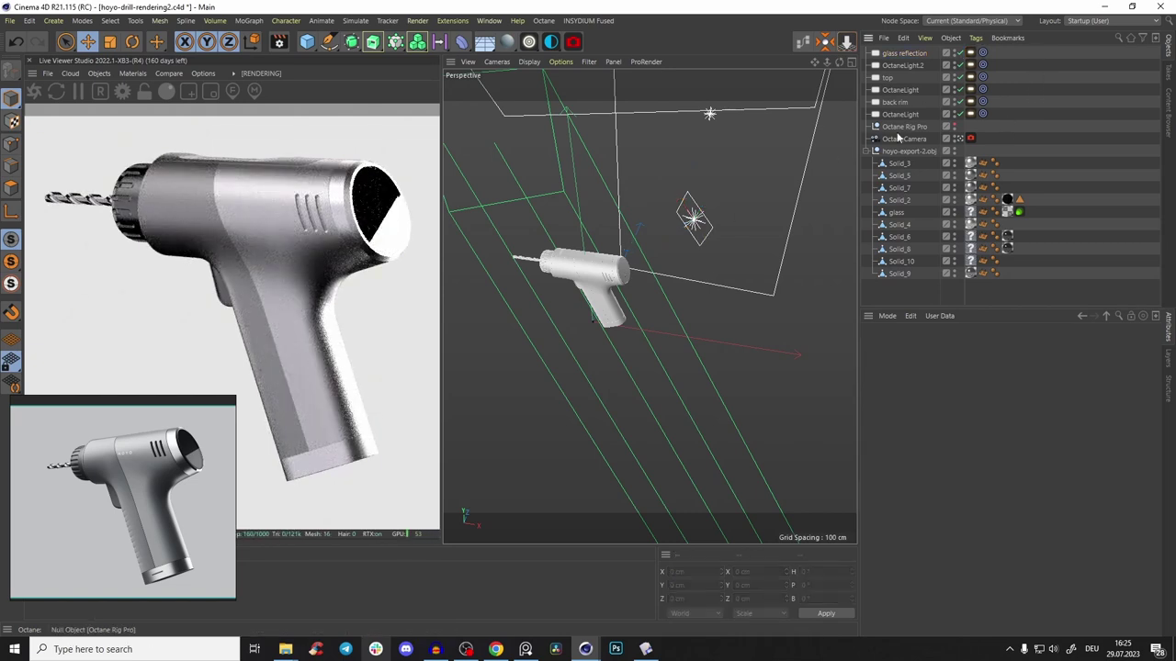
# Exclude light pass 4 in the glass object's light pass mask
pyautogui.click(926, 213)
pyautogui.click(1018, 211)
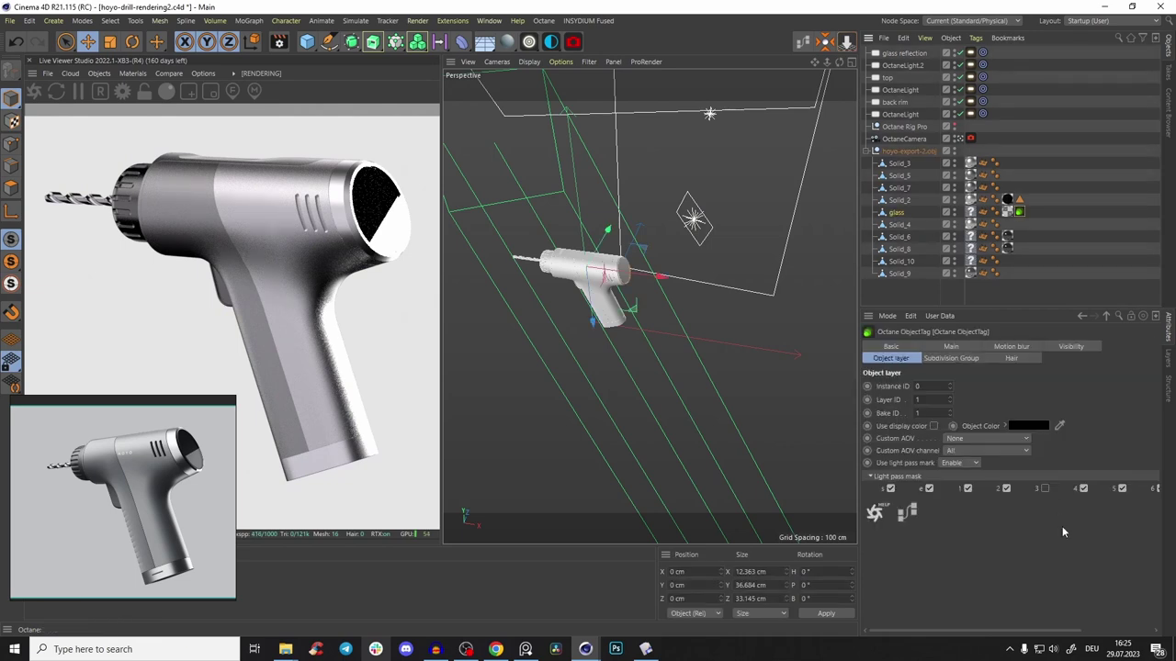
pyautogui.click(1083, 489)
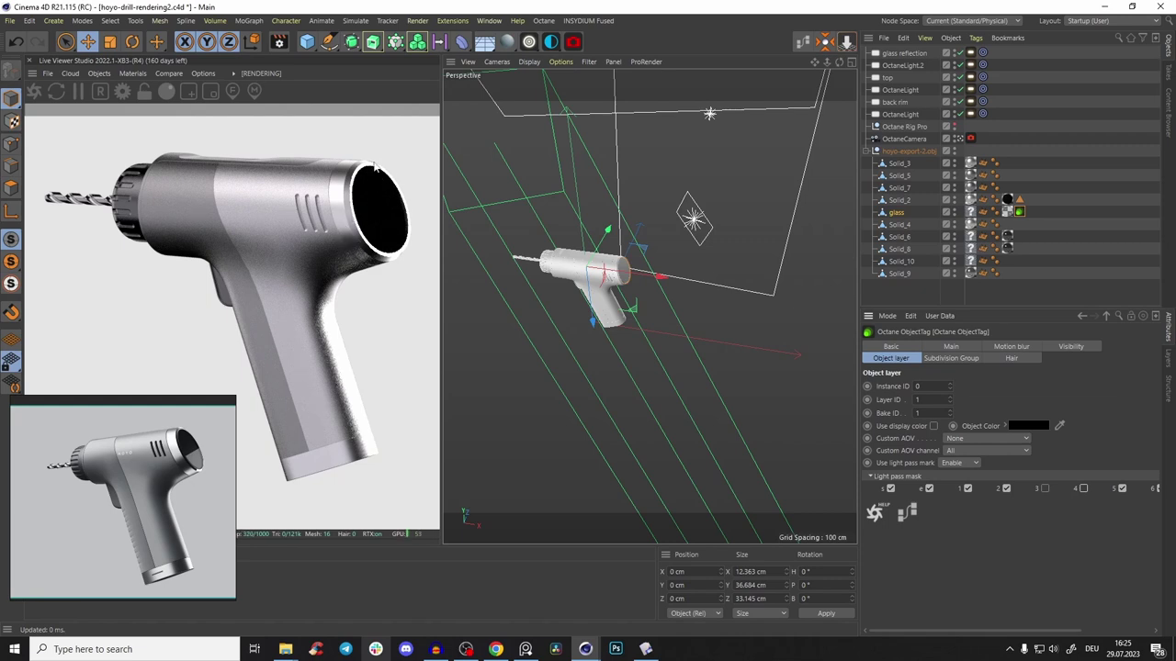
# Invert light linking for light pass 4 in the Octane kernel settings
pyautogui.click(122, 90)
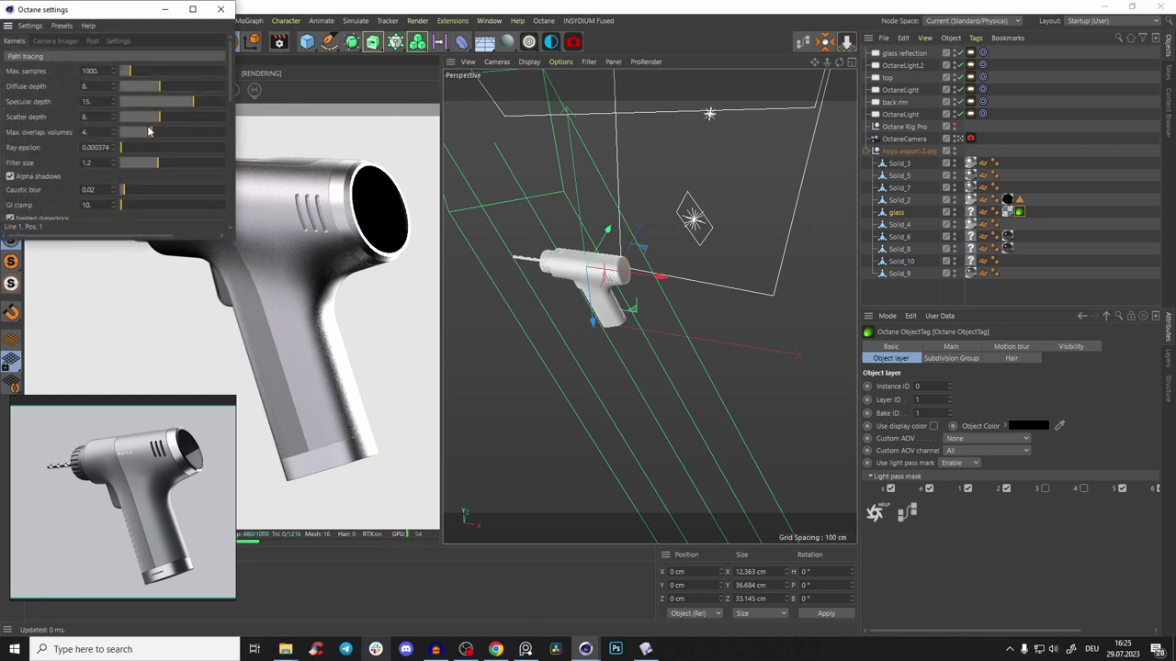
pyautogui.scroll(-5, 156, 129)
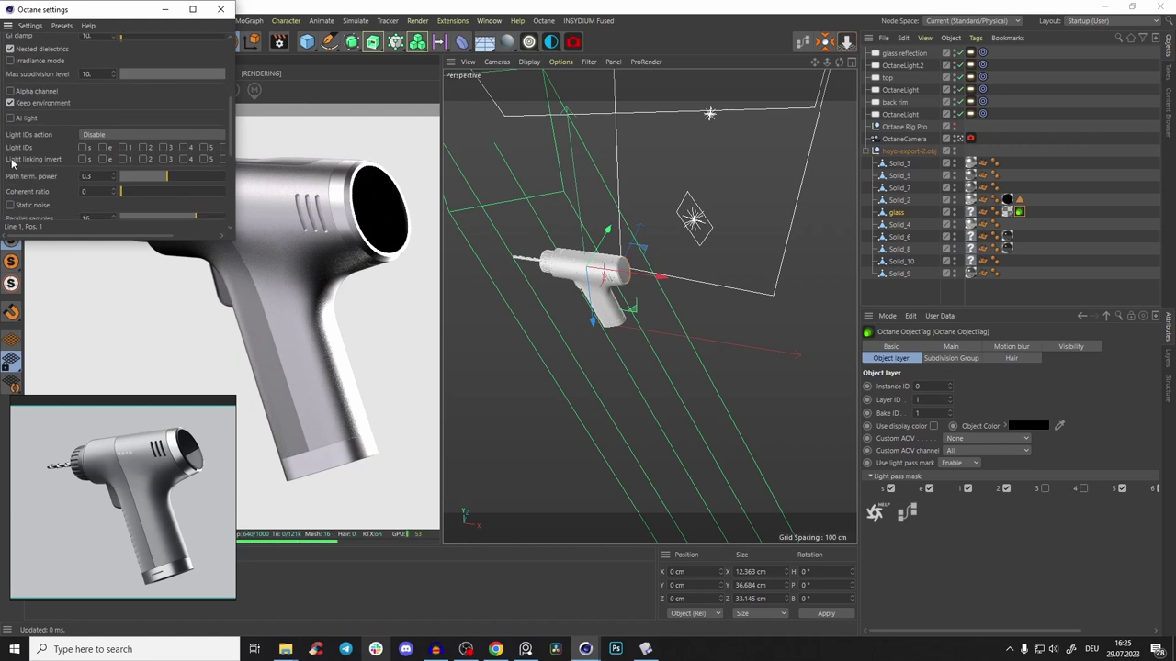
pyautogui.click(184, 159)
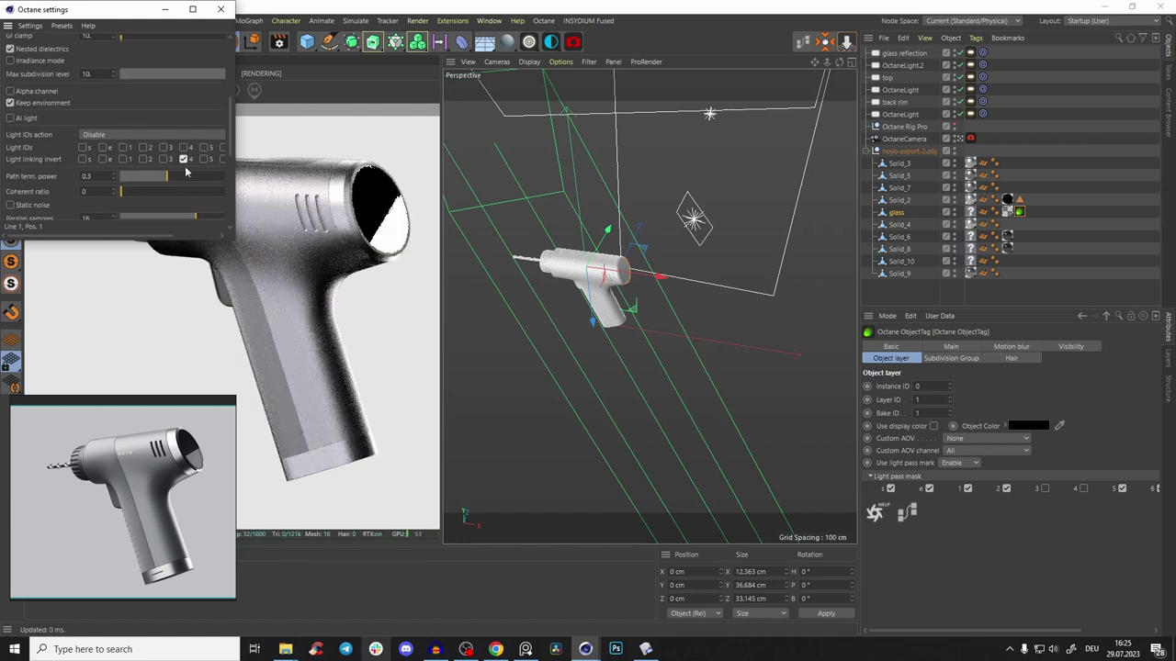
# Close the Octane settings and set the glass reflection light's power to about 4.09
pyautogui.click(220, 10)
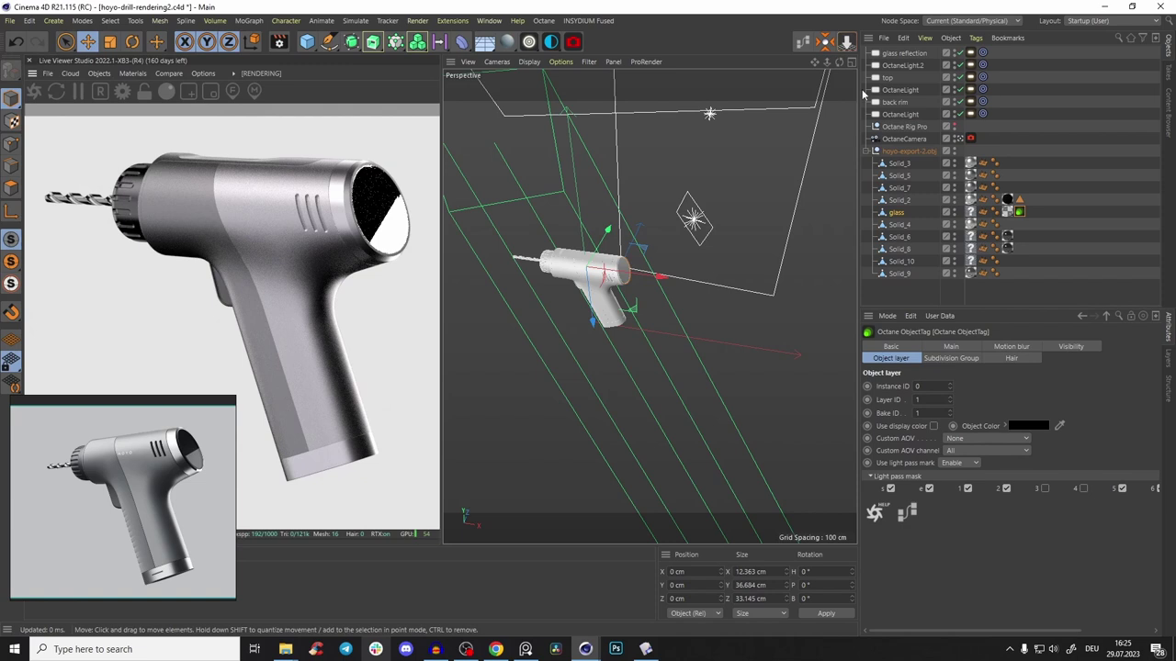
pyautogui.click(404, 224)
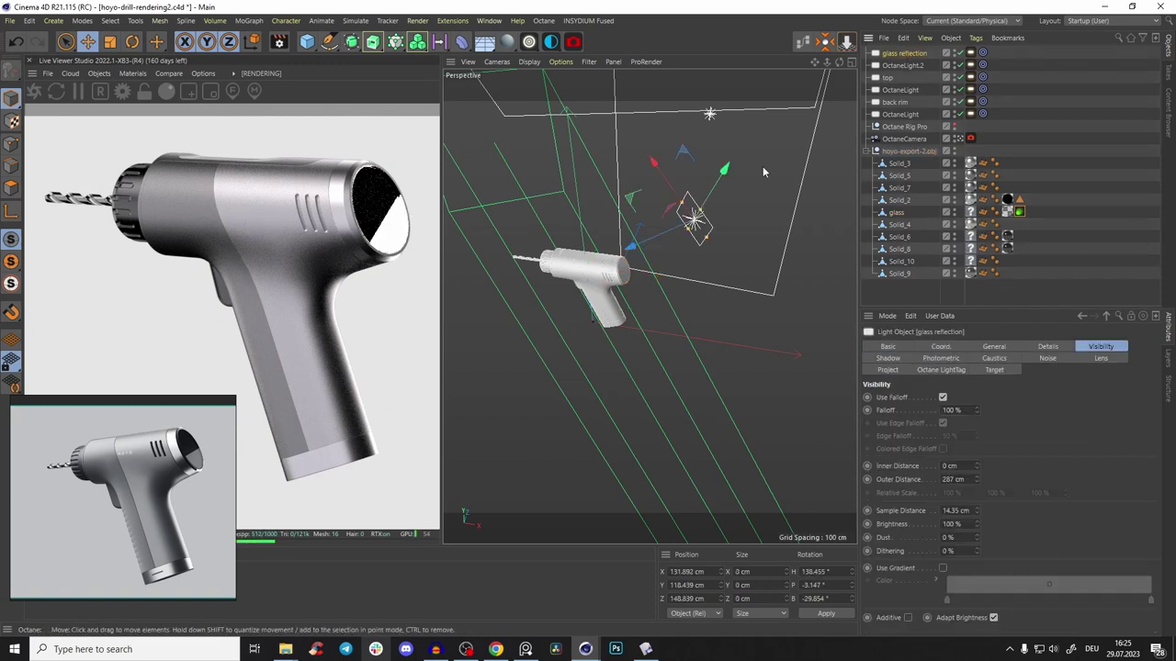
pyautogui.click(970, 53)
pyautogui.click(1070, 377)
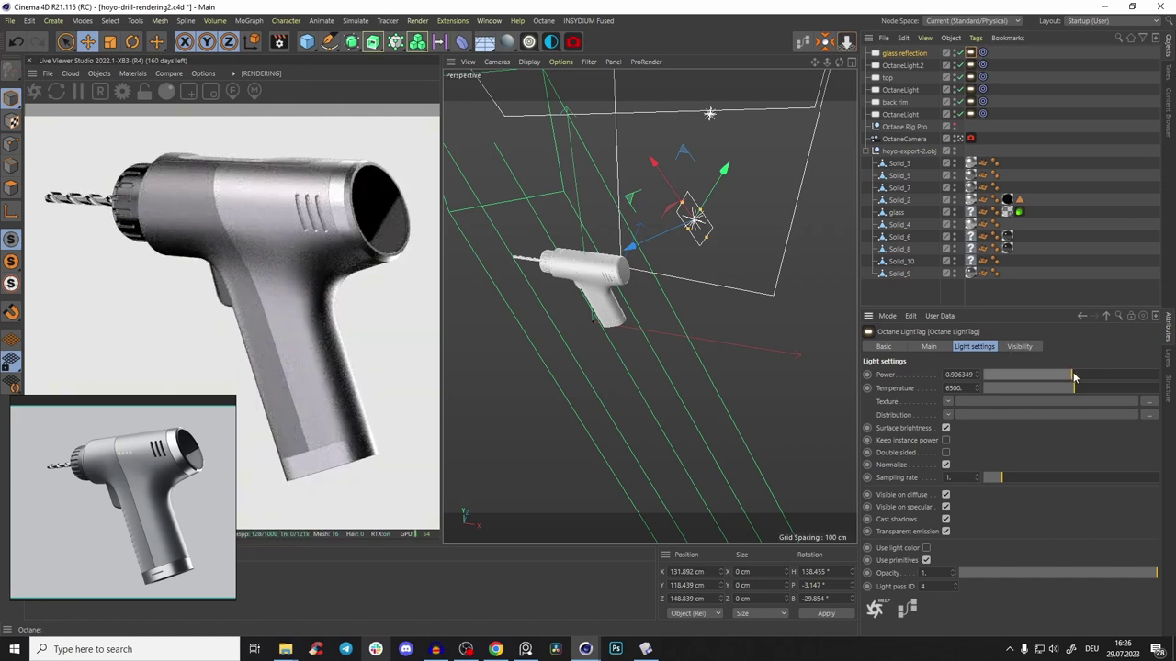
pyautogui.moveTo(1070, 377); pyautogui.dragTo(1083, 377)
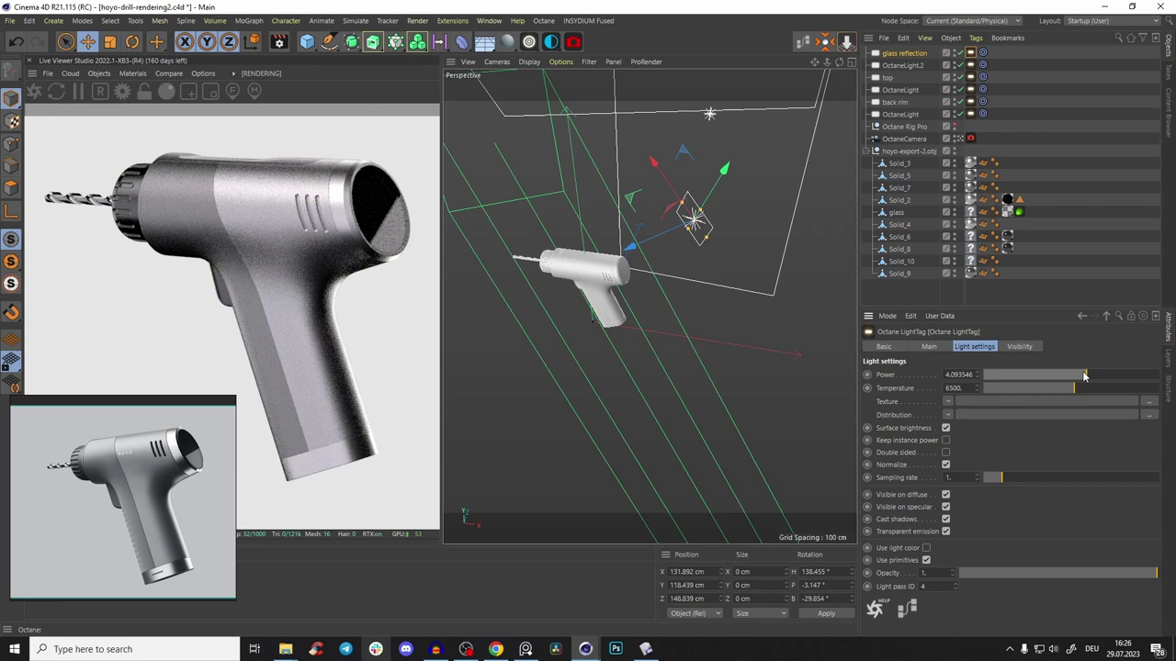
# Try the Glossy material type on the OctDiffuse1 material used for the drill's glass
pyautogui.moveTo(224, 434); pyautogui.dragTo(251, 256, button='right')
pyautogui.doubleClick(38, 577)
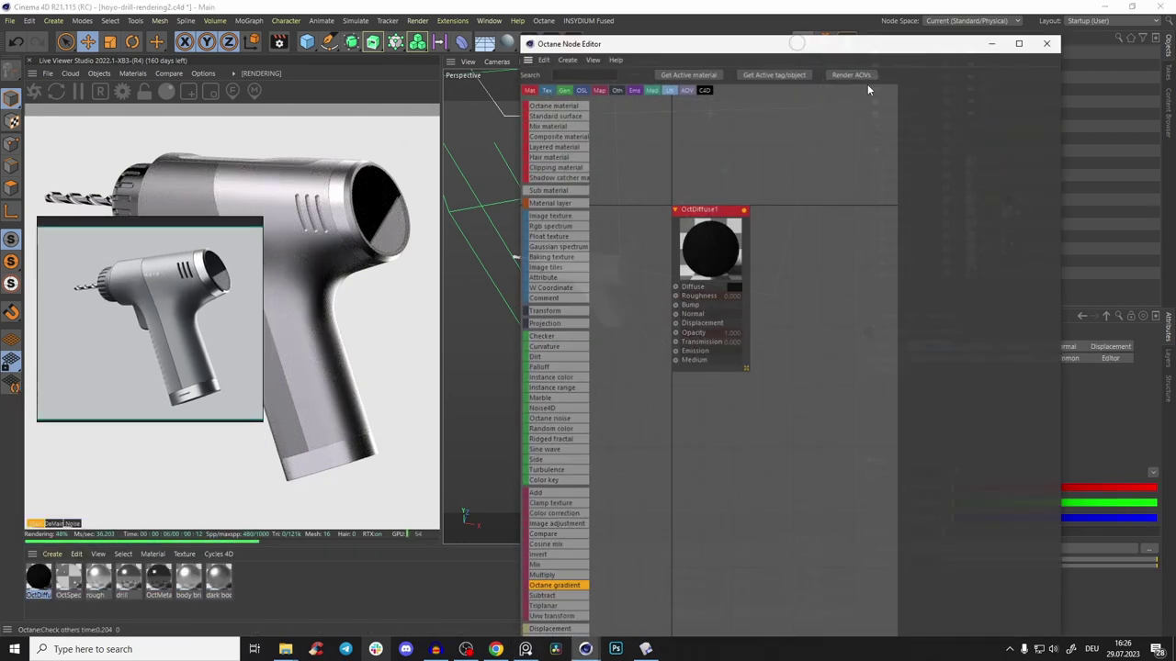
pyautogui.click(722, 219)
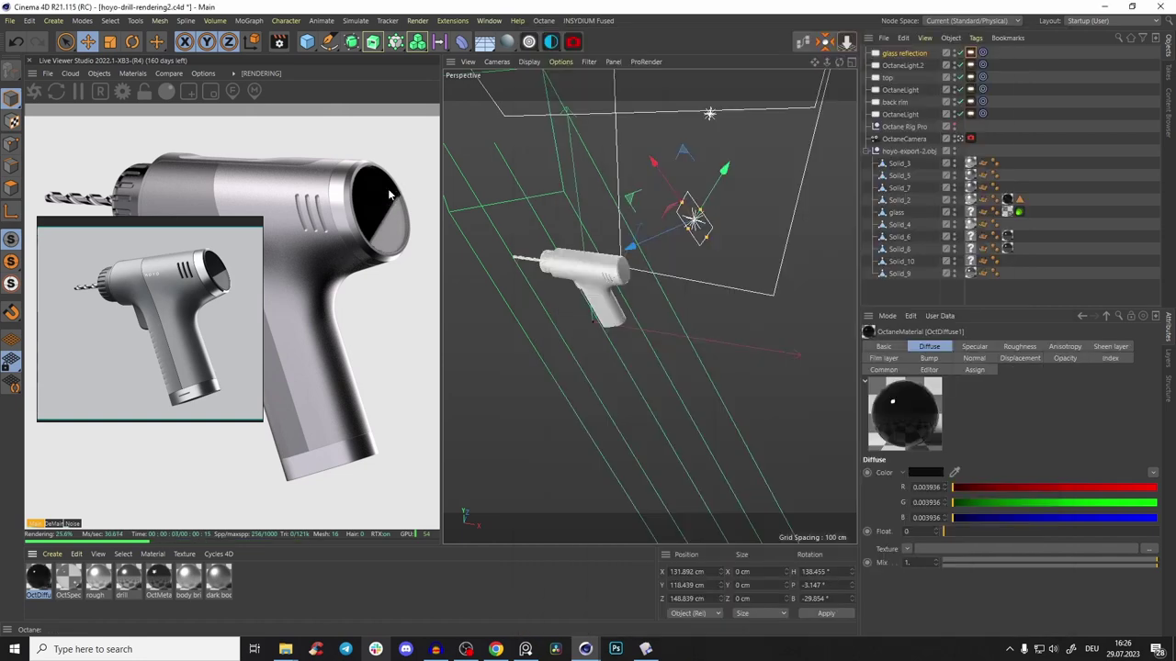
pyautogui.moveTo(211, 344); pyautogui.dragTo(266, 479, button='right')
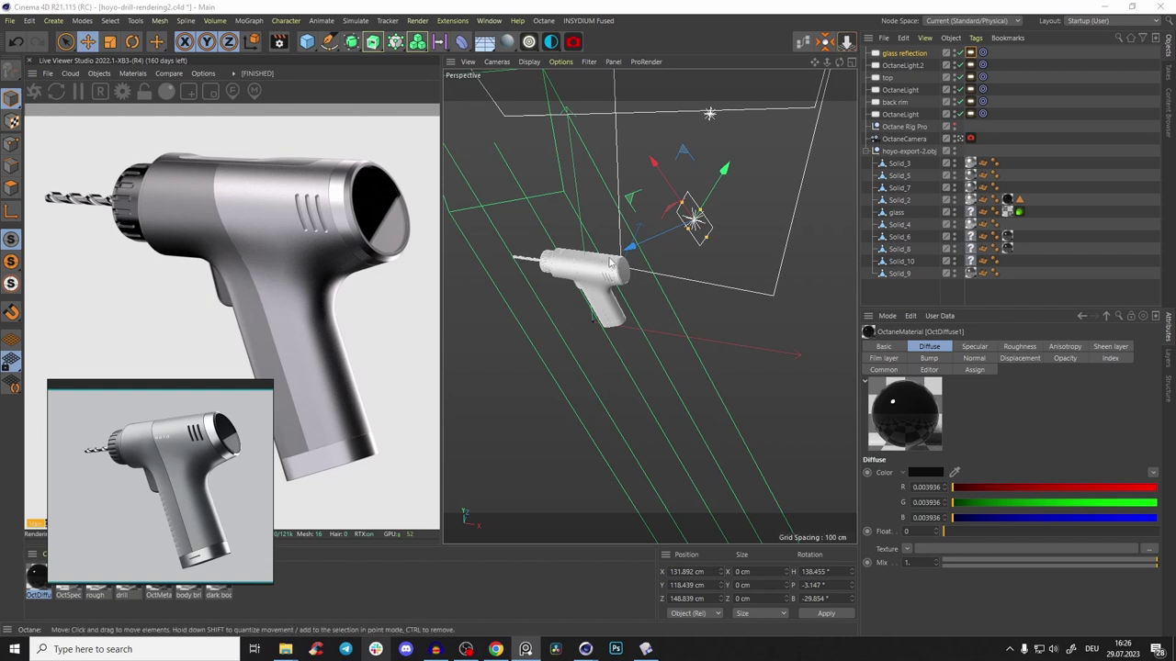
pyautogui.scroll(-5, 614, 268)
pyautogui.moveTo(620, 276)
pyautogui.keyDown('alt'); pyautogui.mouseDown()
pyautogui.moveTo(558, 244)
pyautogui.moveTo(557, 227)
pyautogui.moveTo(603, 261)
pyautogui.moveTo(606, 282)
pyautogui.mouseUp(); pyautogui.keyUp('alt')
pyautogui.click(581, 237)
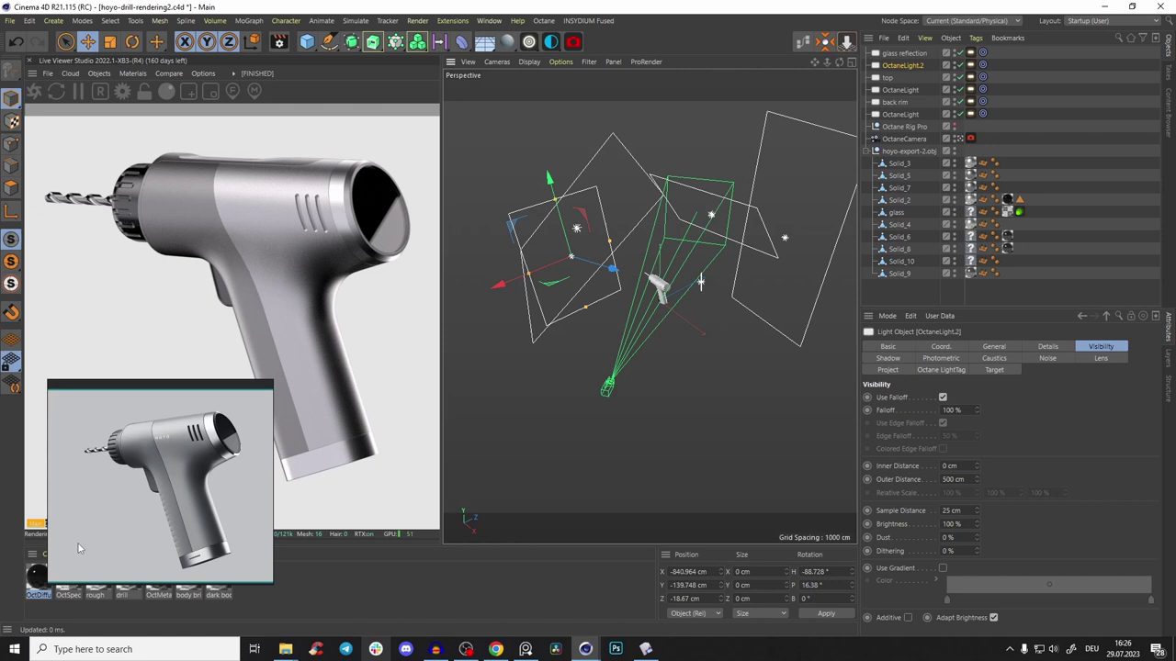
# Set the material type of OctDiffuse1 to Diffuse in the Octane Node Editor
pyautogui.moveTo(70, 560); pyautogui.dragTo(76, 541, button='right')
pyautogui.click(40, 579)
pyautogui.click(803, 43)
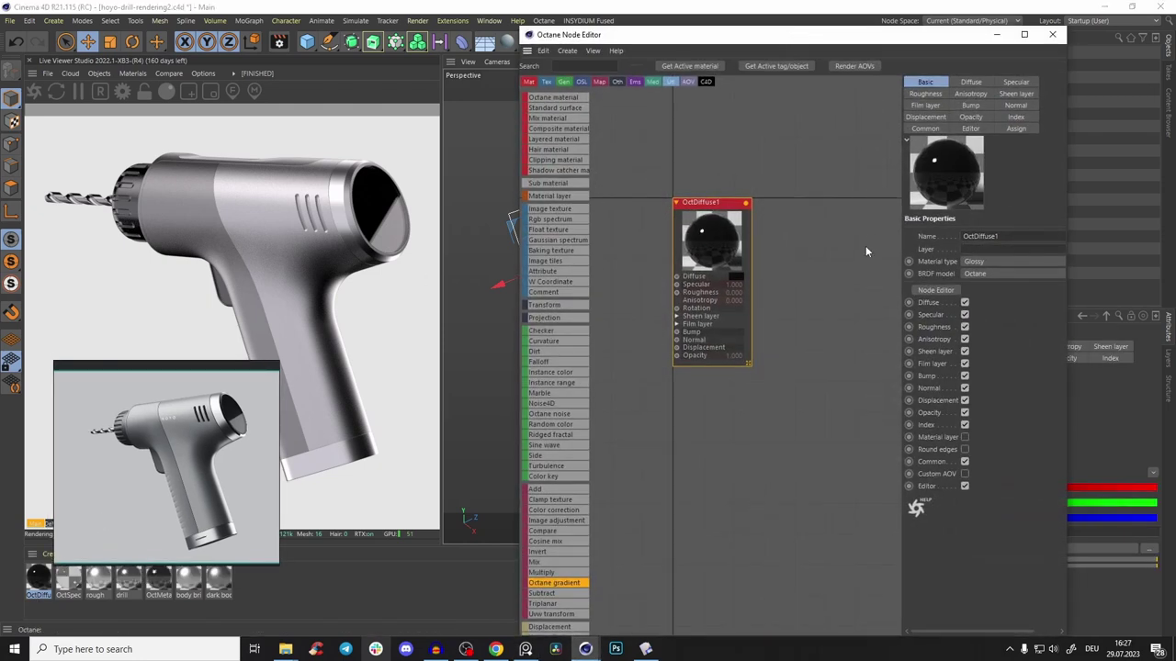
pyautogui.click(976, 262)
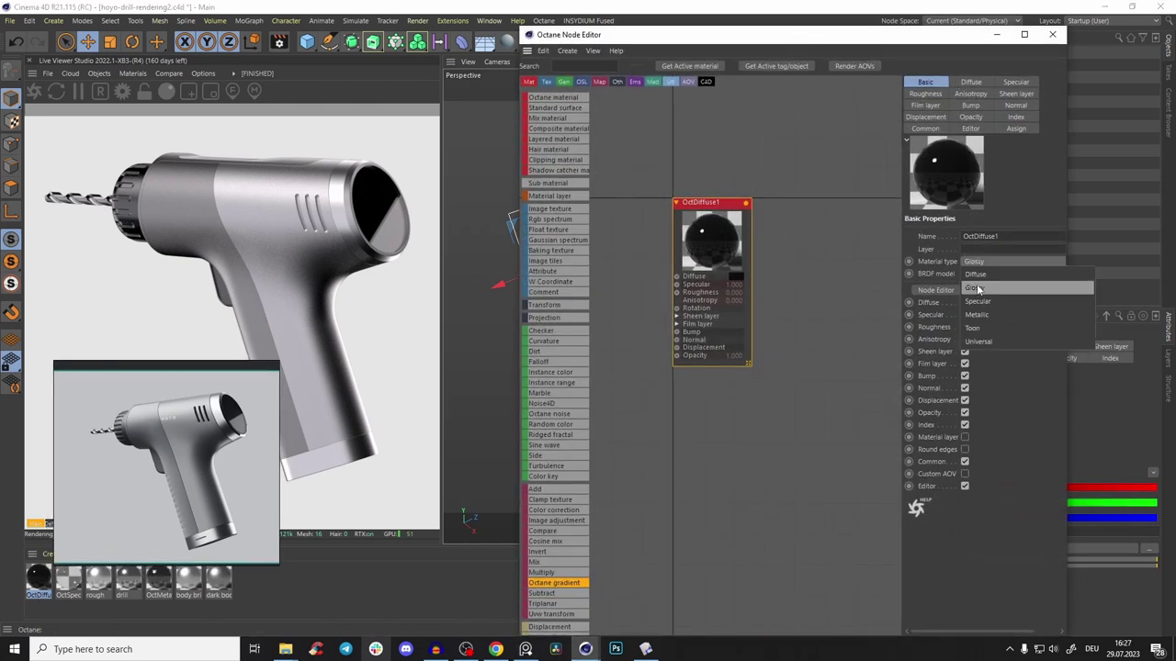
pyautogui.click(978, 268)
# Lighten the diffuse color of OctDiffuse1 to a dark grey of about 0.043 in R, G and B
pyautogui.click(971, 83)
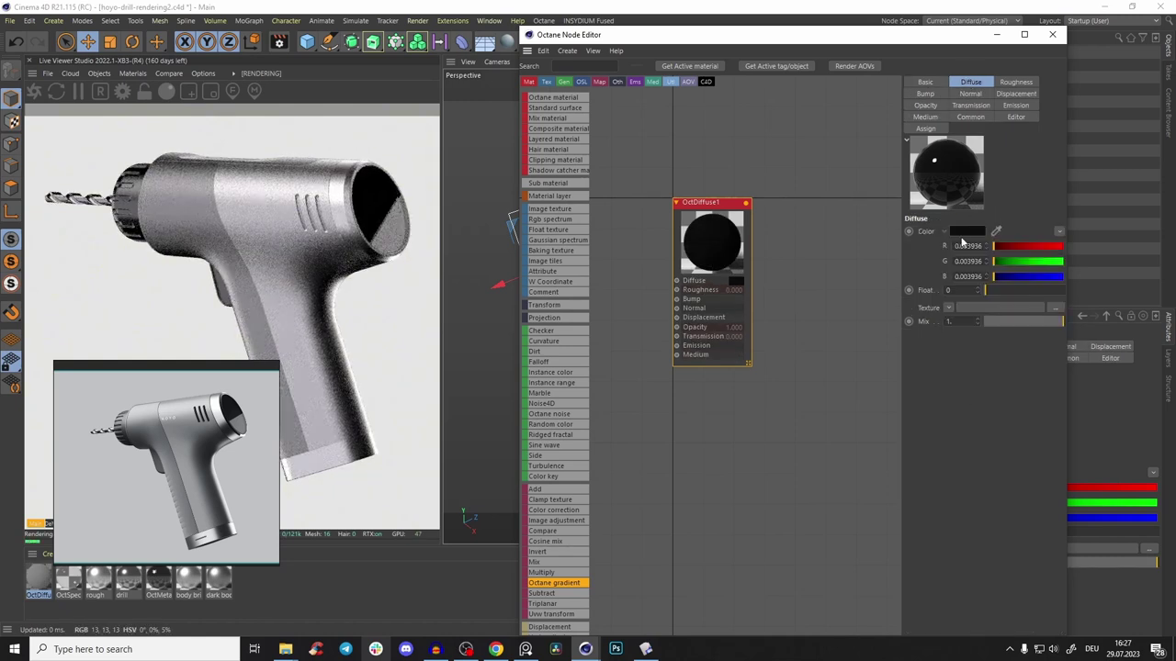
pyautogui.click(965, 231)
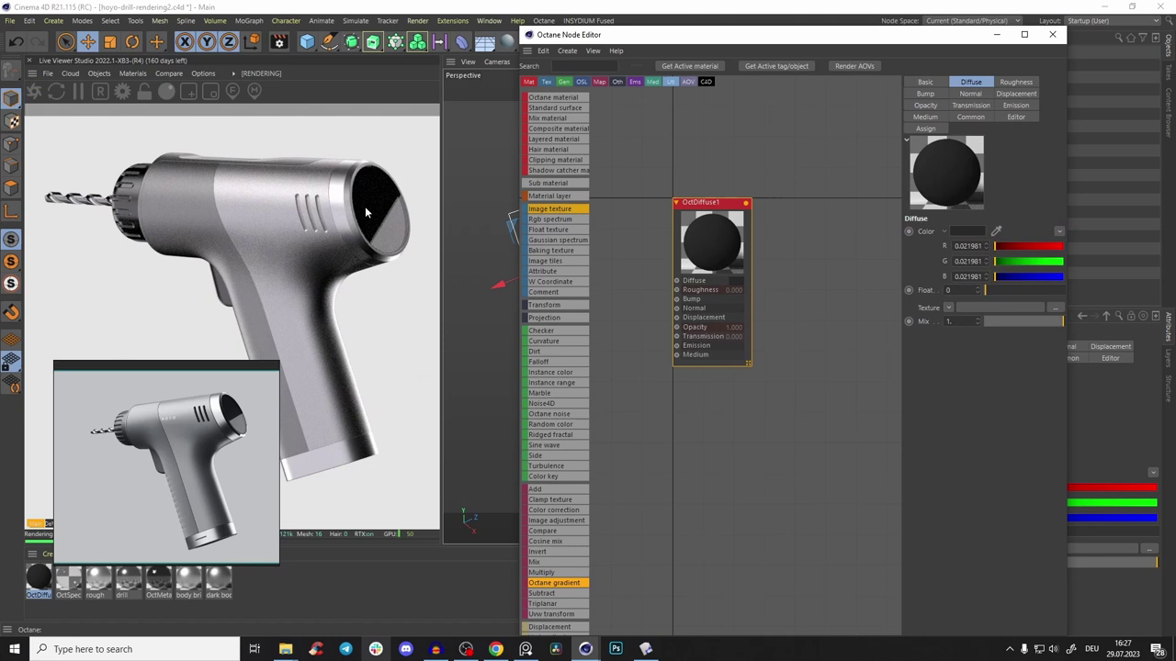
pyautogui.click(964, 234)
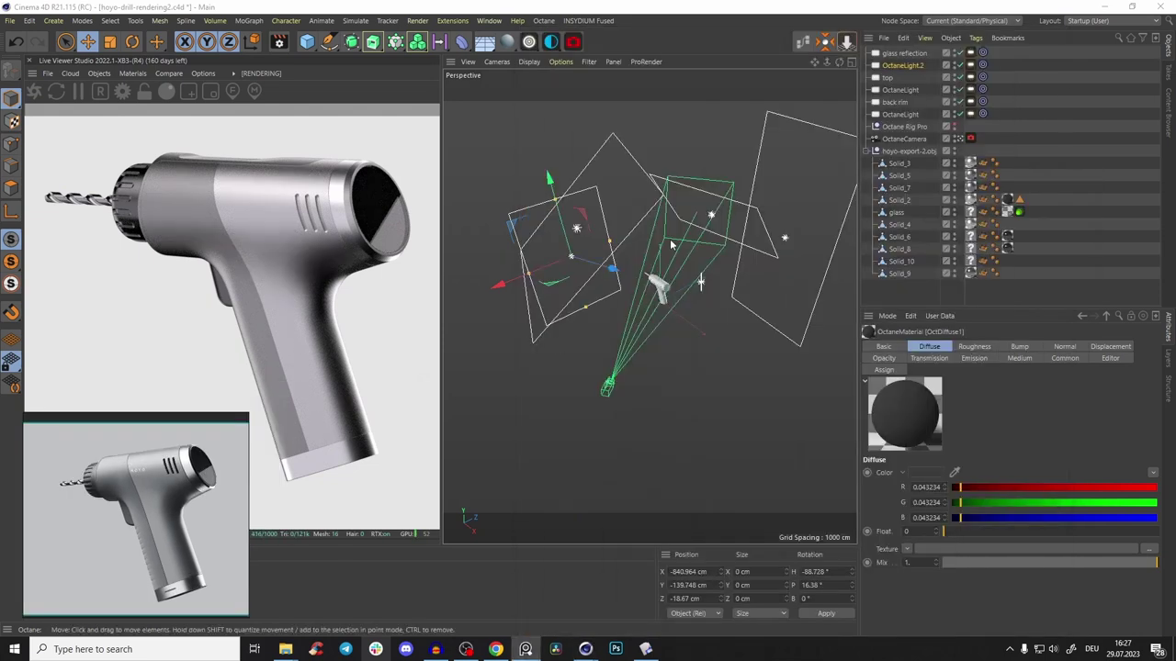
pyautogui.keyDown('alt'); pyautogui.moveTo(670, 239); pyautogui.dragTo(676, 313); pyautogui.keyUp('alt')
pyautogui.scroll(-3, 675, 313)
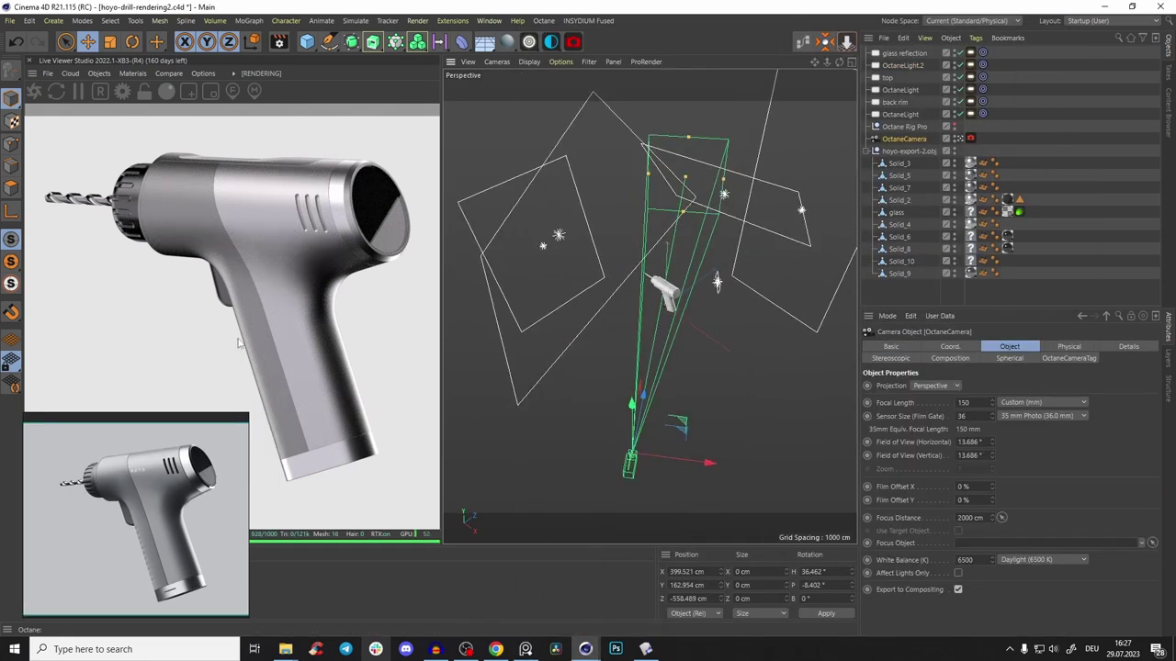
pyautogui.keyDown('alt'); pyautogui.moveTo(667, 292); pyautogui.dragTo(669, 246); pyautogui.keyUp('alt')
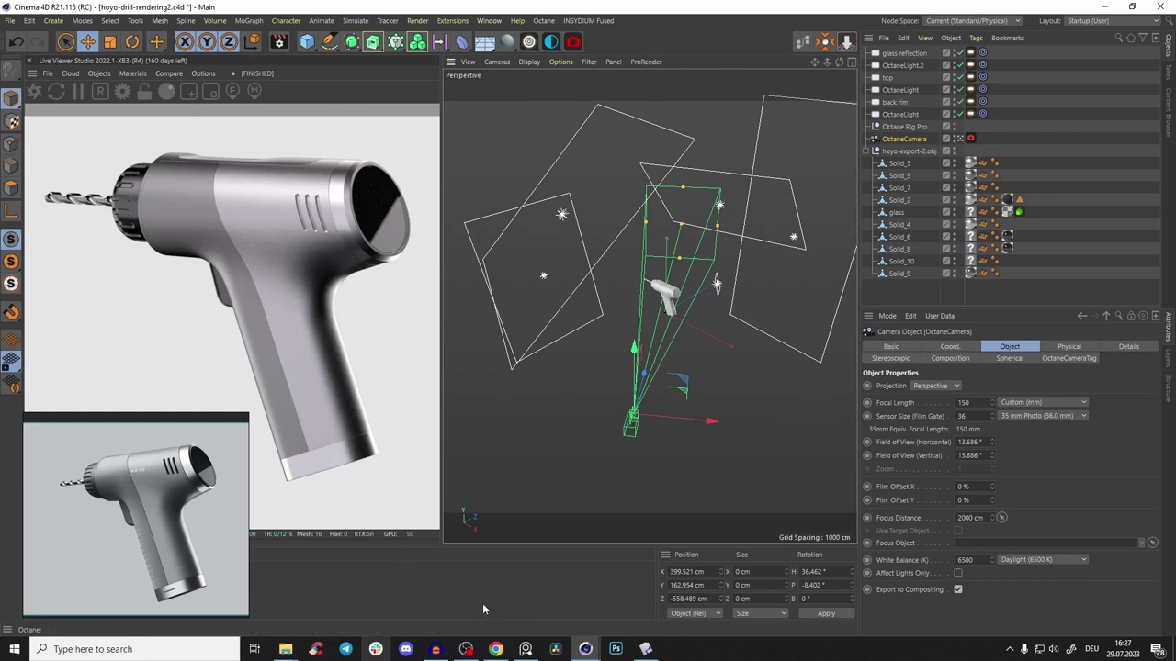
# Switch to Chrome and open the details page of the Product Rendering Masterclass from the Courses page
pyautogui.click(496, 649)
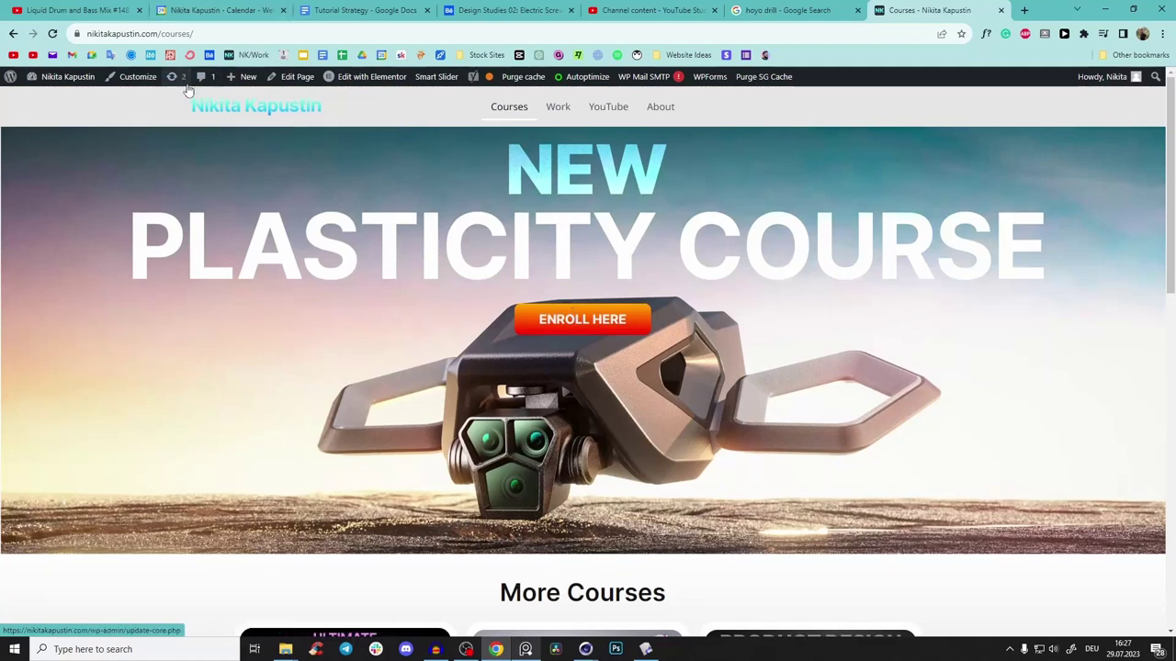
pyautogui.scroll(-3, 243, 191)
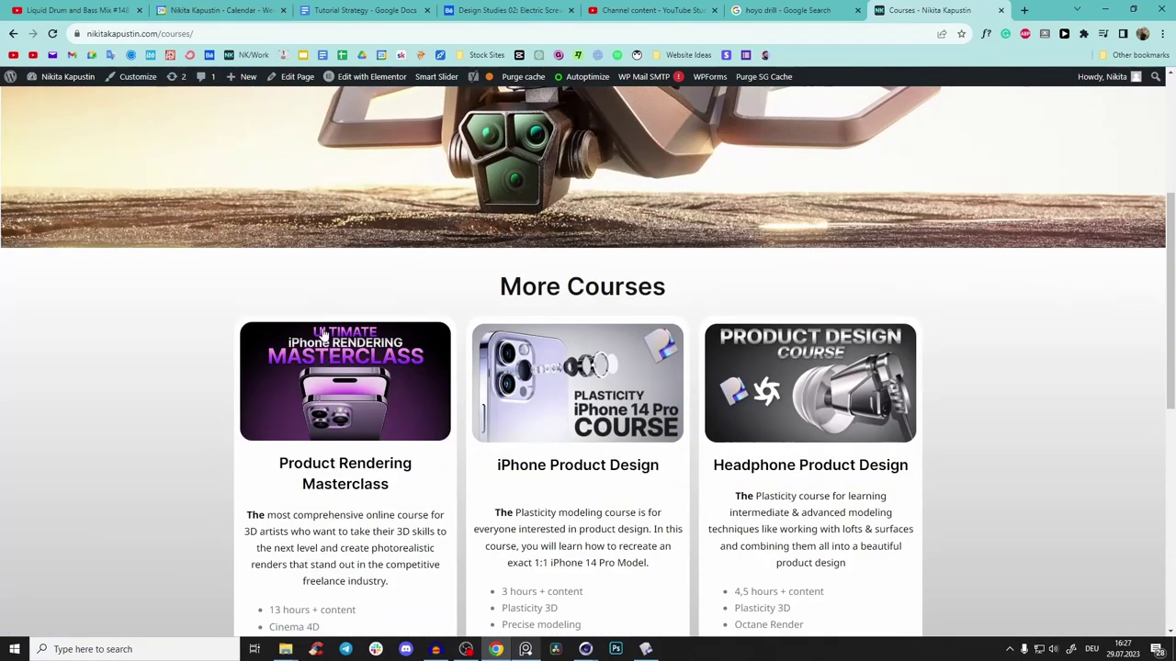
pyautogui.scroll(-3, 323, 335)
pyautogui.scroll(1, 363, 213)
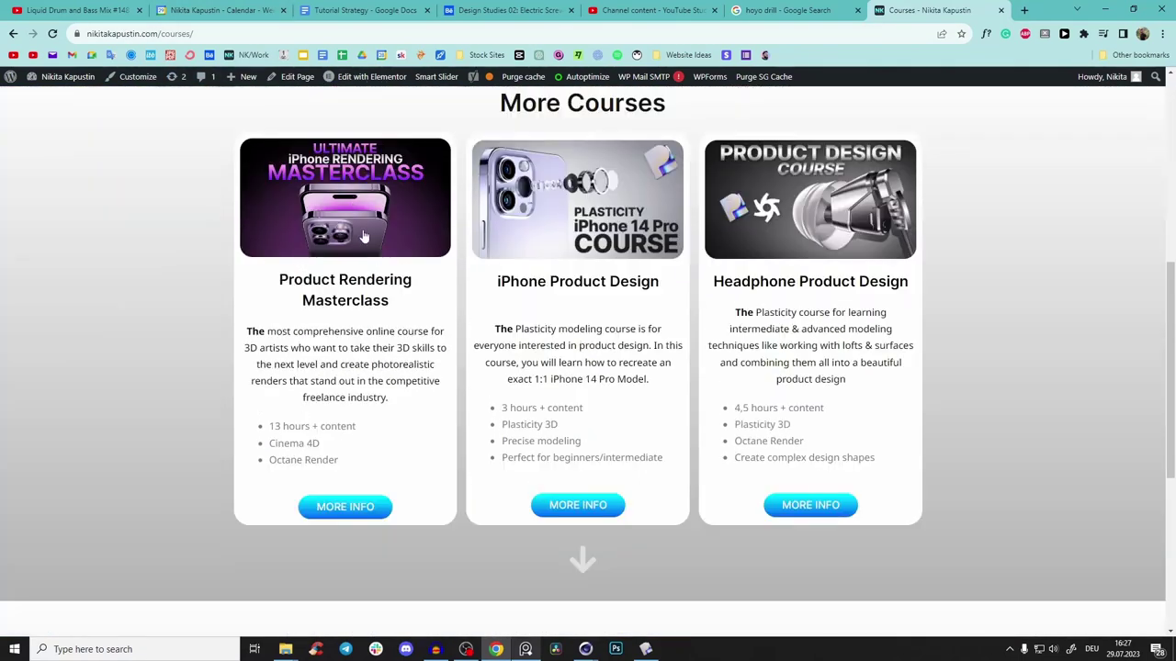
pyautogui.click(360, 508)
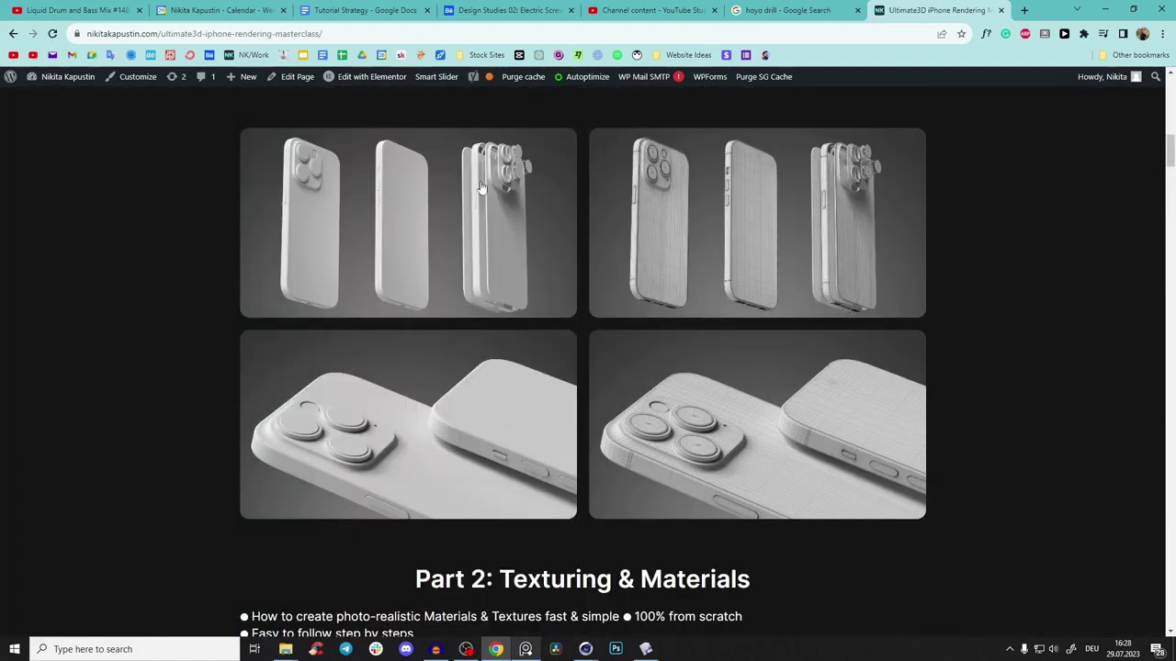
# Examine the masterclass's Part 3 on iPhone product rendering, including its separate lighting setups and compositing stages
pyautogui.scroll(-6, 1172, 175)
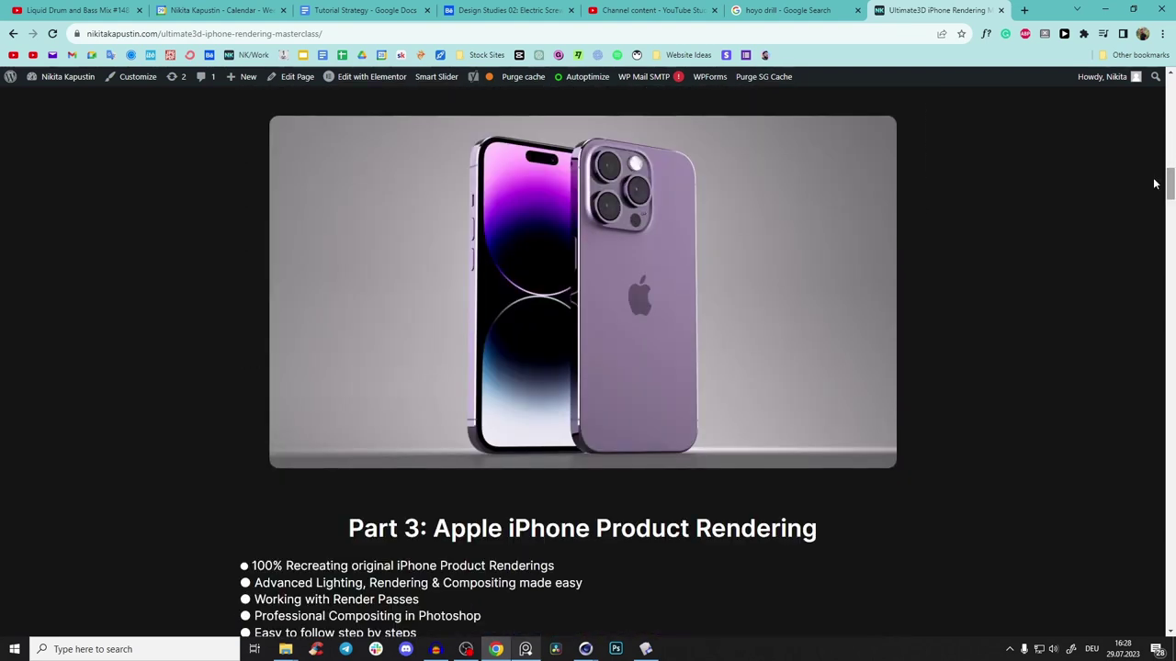
pyautogui.scroll(-5, 1009, 248)
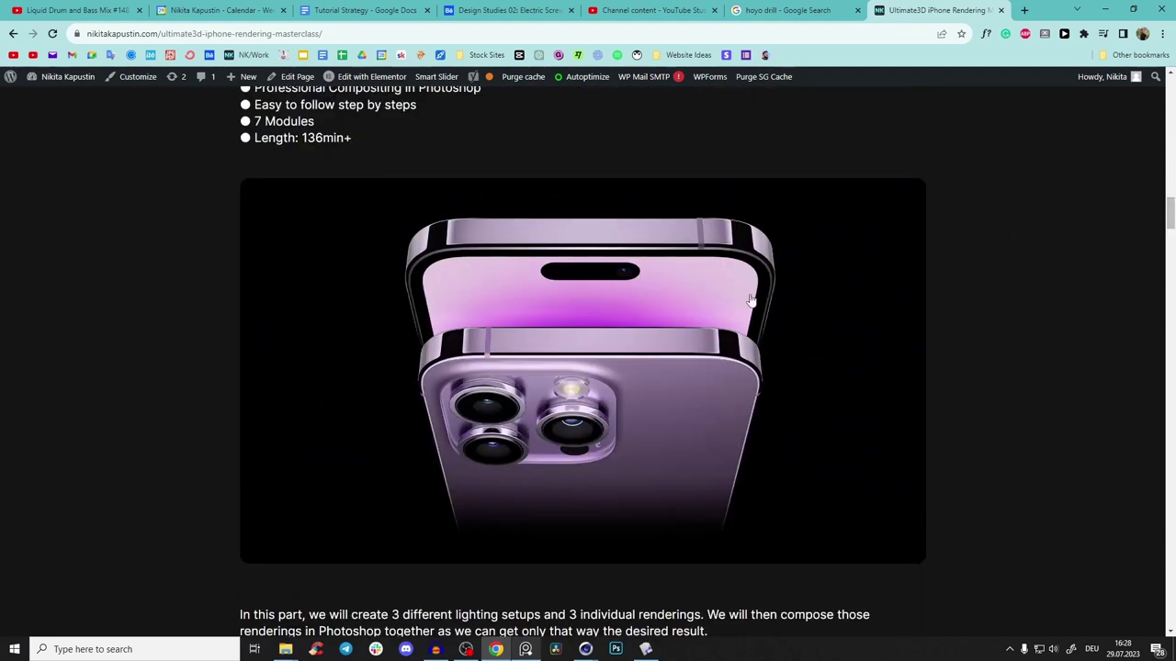
pyautogui.scroll(-2, 542, 296)
pyautogui.scroll(2, 643, 395)
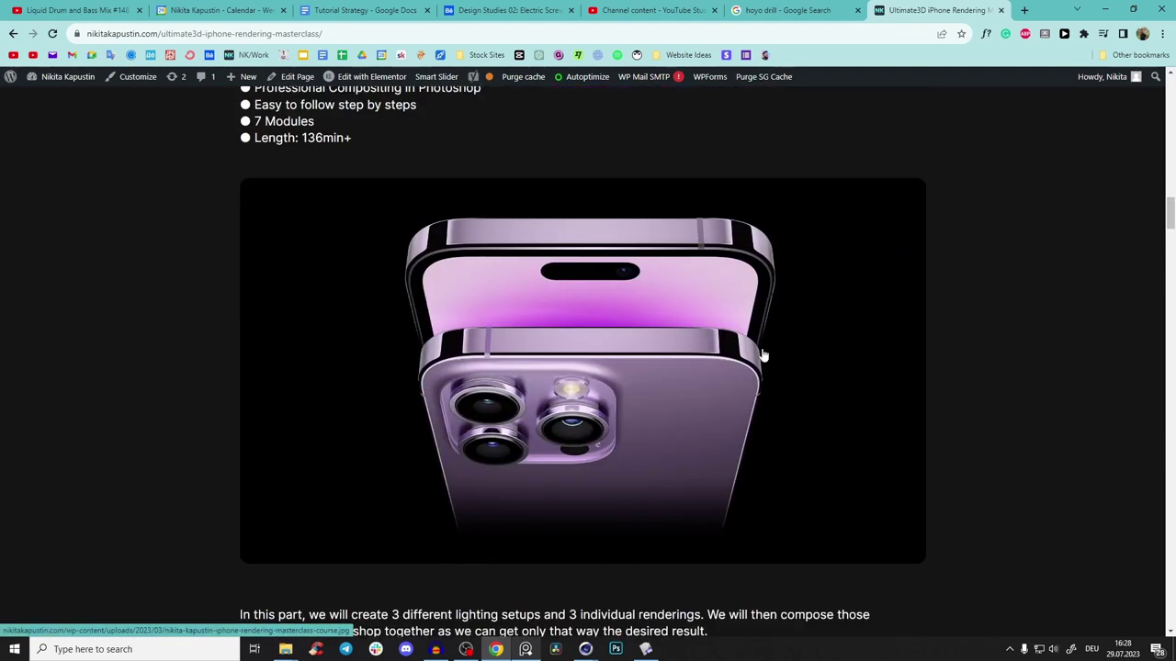
pyautogui.scroll(1, 609, 422)
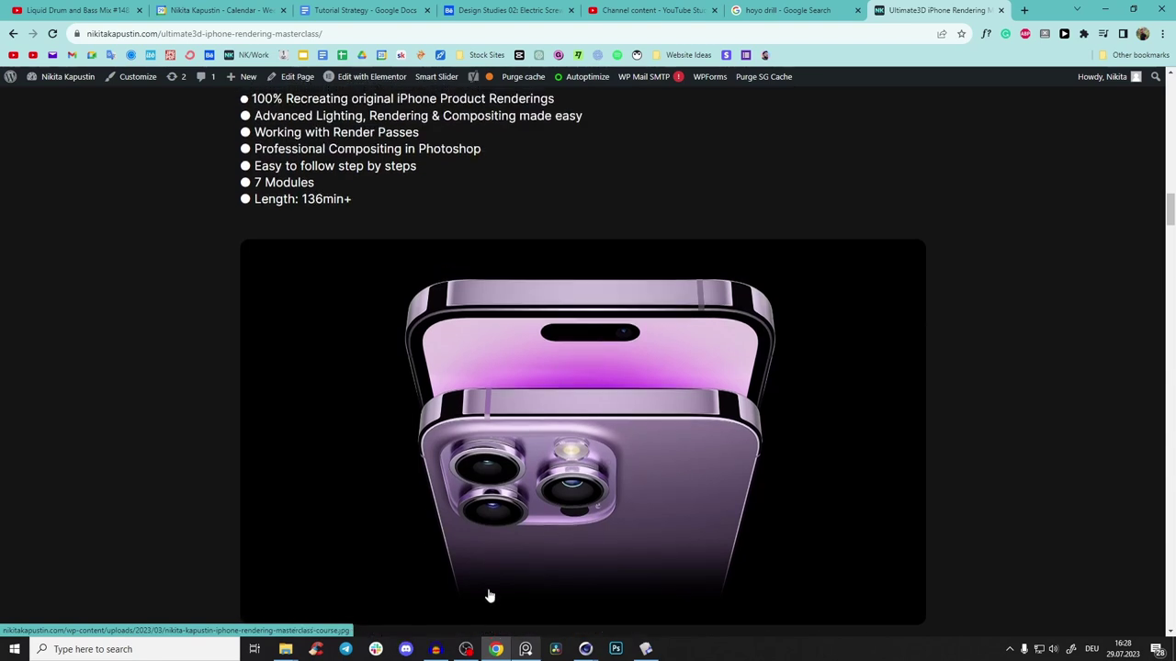
pyautogui.scroll(-1, 826, 272)
pyautogui.scroll(-9, 597, 395)
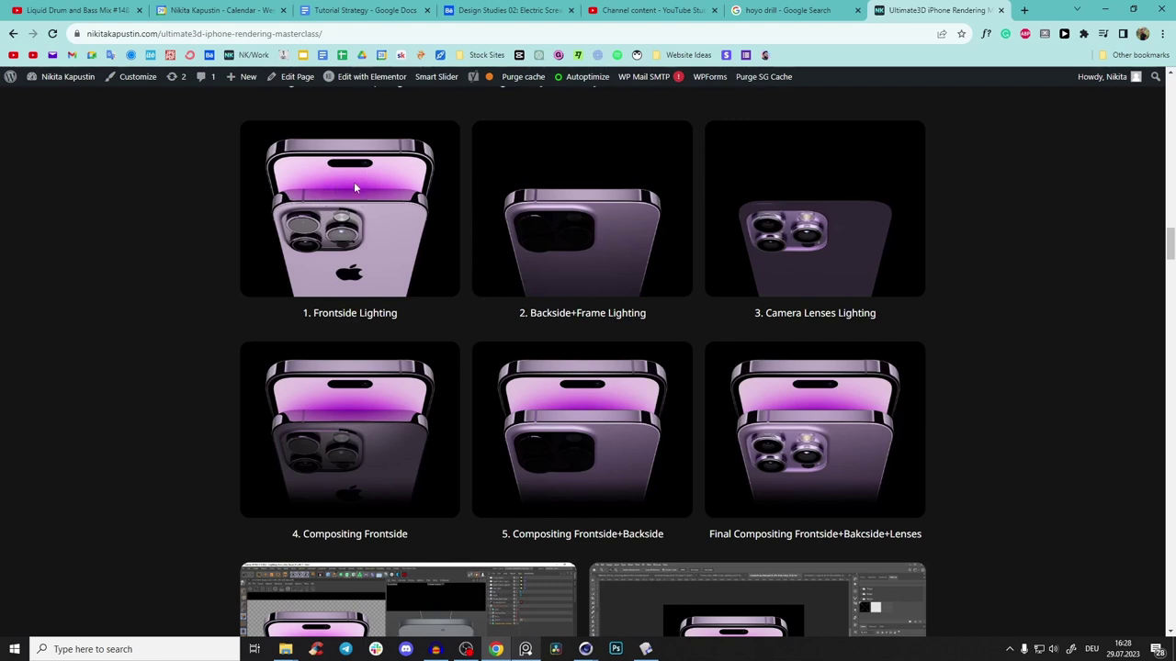
pyautogui.scroll(5, 354, 182)
pyautogui.scroll(-3, 477, 319)
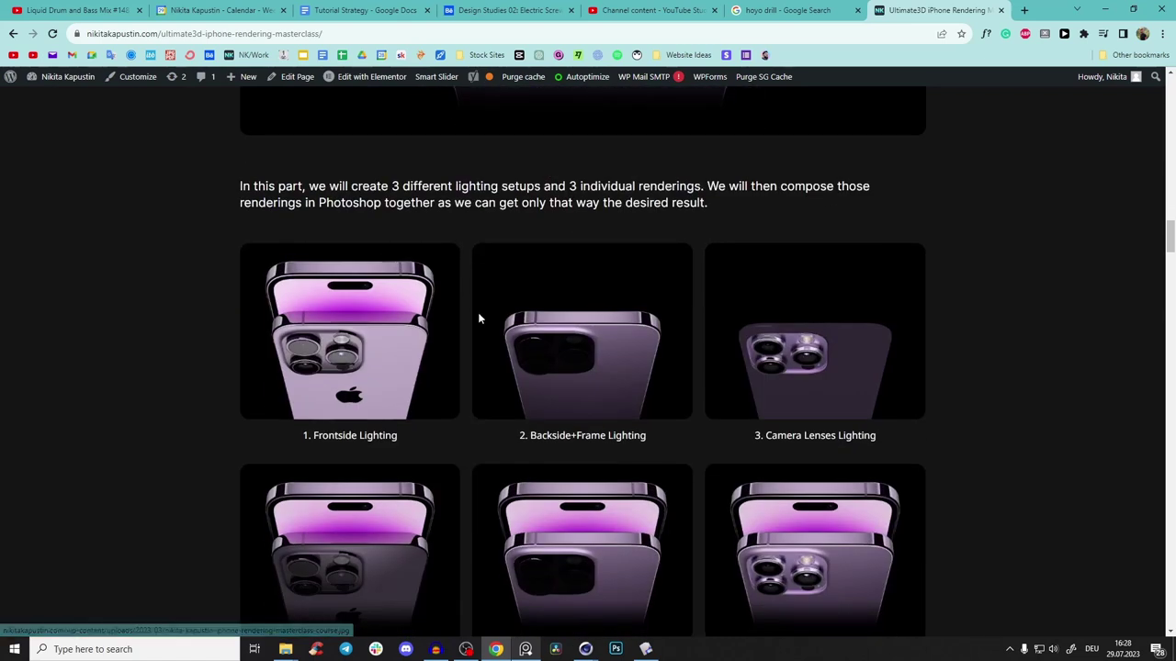
pyautogui.scroll(-3, 581, 552)
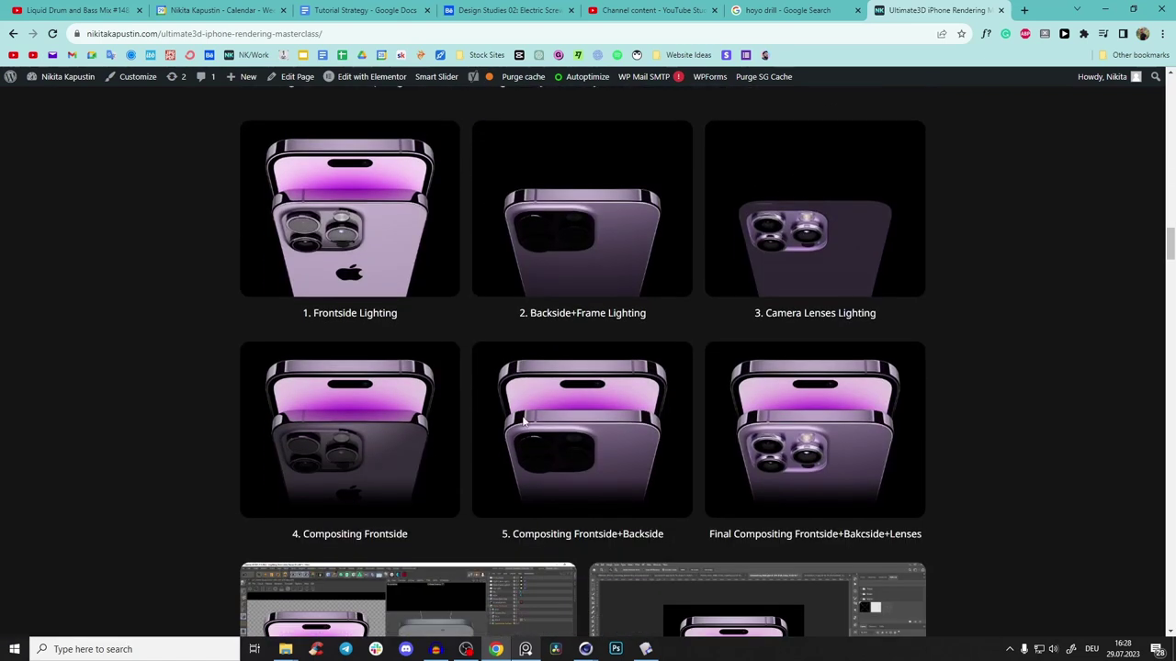
pyautogui.scroll(-5, 792, 460)
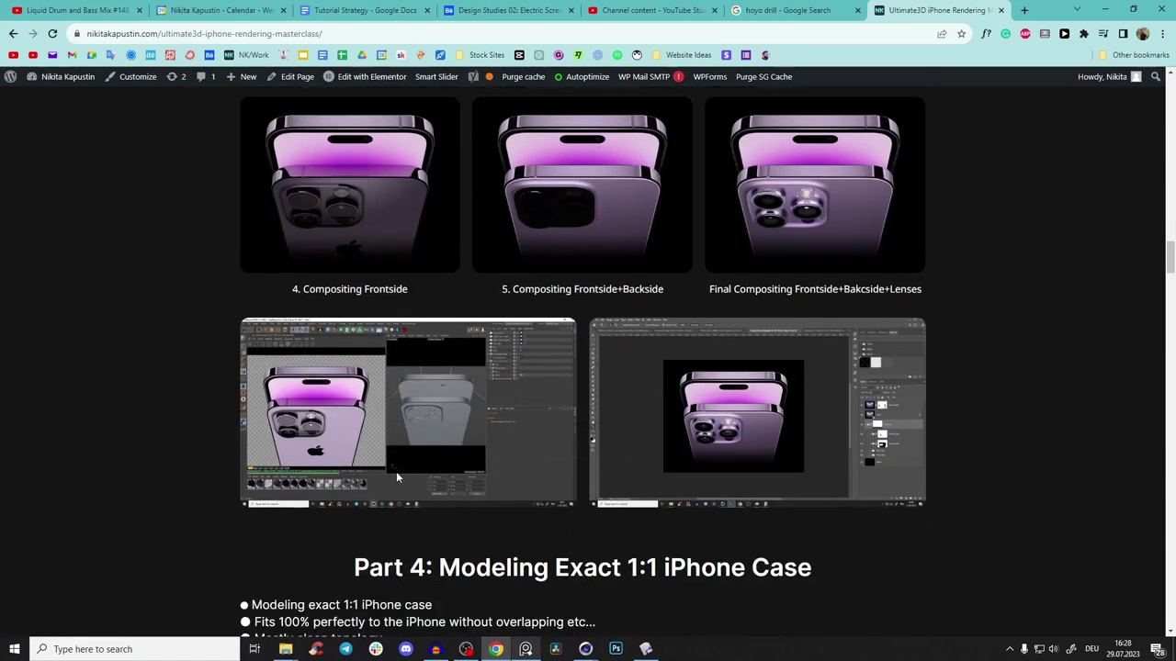
pyautogui.scroll(15, 798, 305)
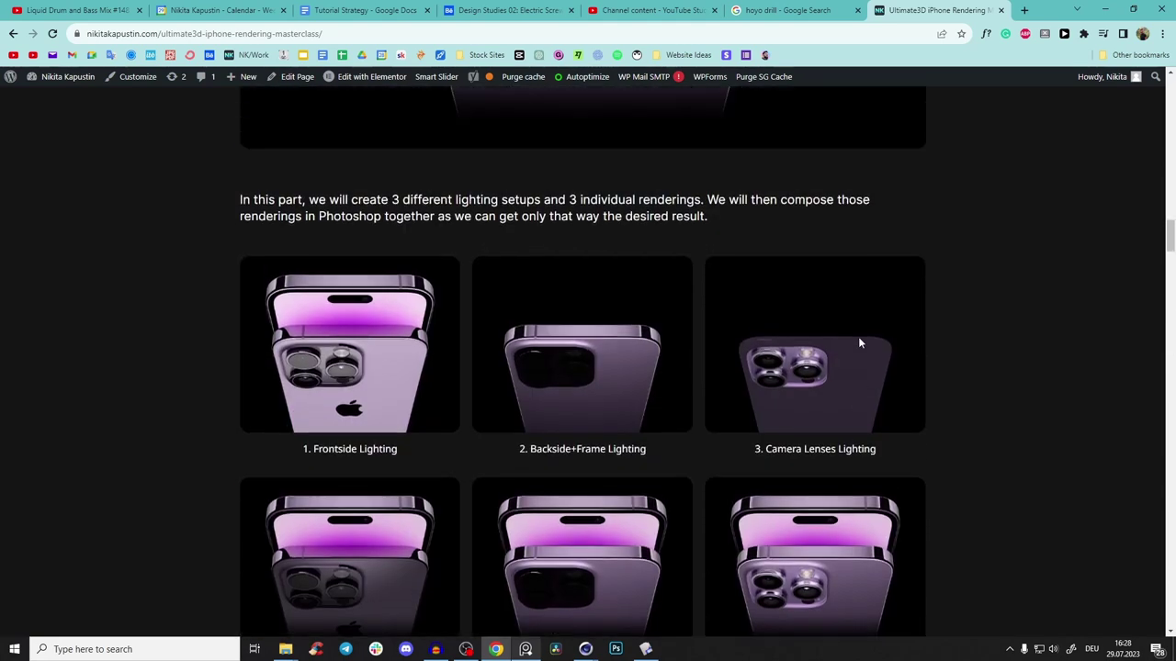
# Examine the masterclass's phone case modelling part and the start of Part 5: Main Product Rendering, including the Midjourney concept stage
pyautogui.scroll(-20, 621, 355)
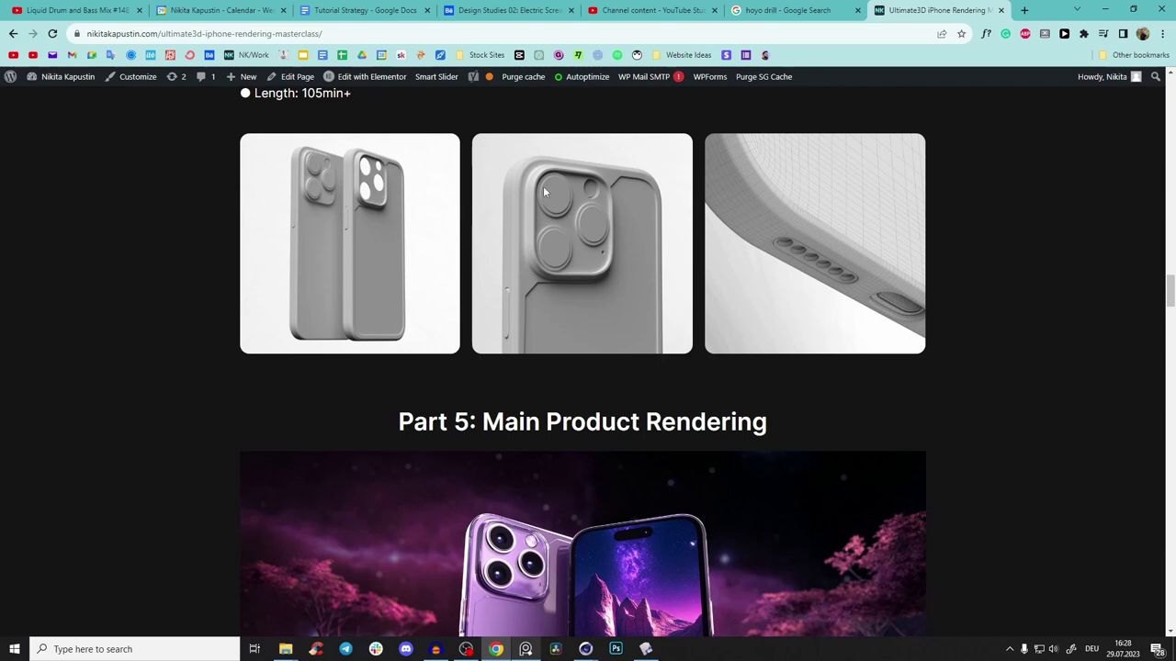
pyautogui.scroll(-3, 545, 277)
pyautogui.scroll(4, 612, 323)
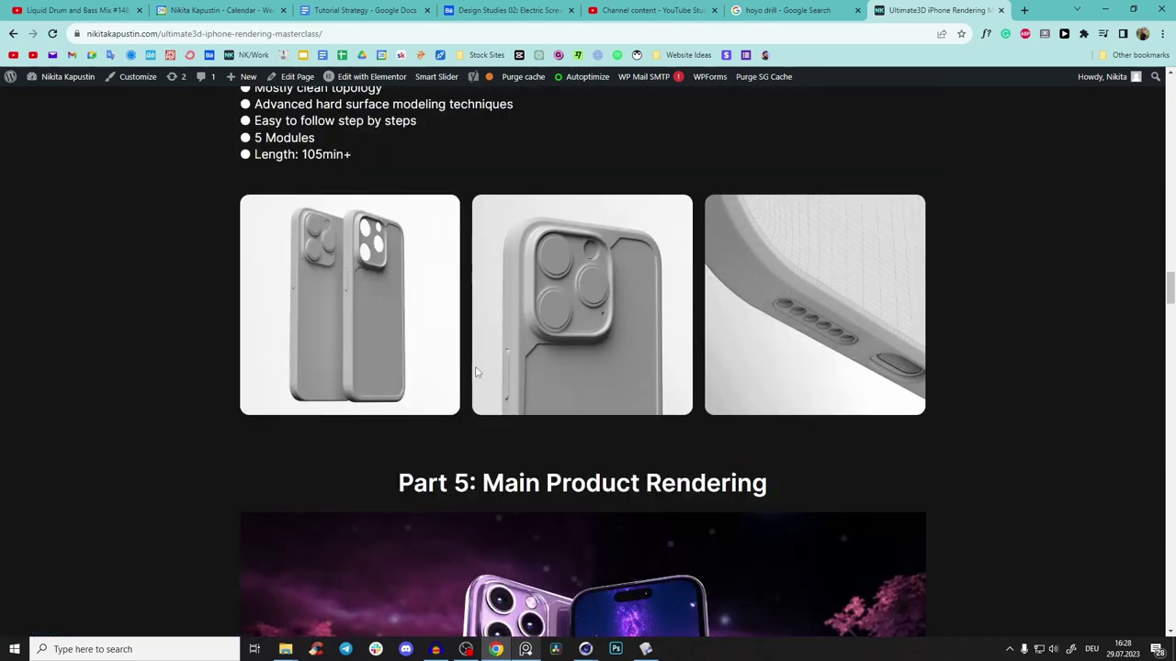
pyautogui.scroll(-6, 474, 376)
pyautogui.scroll(1, 466, 392)
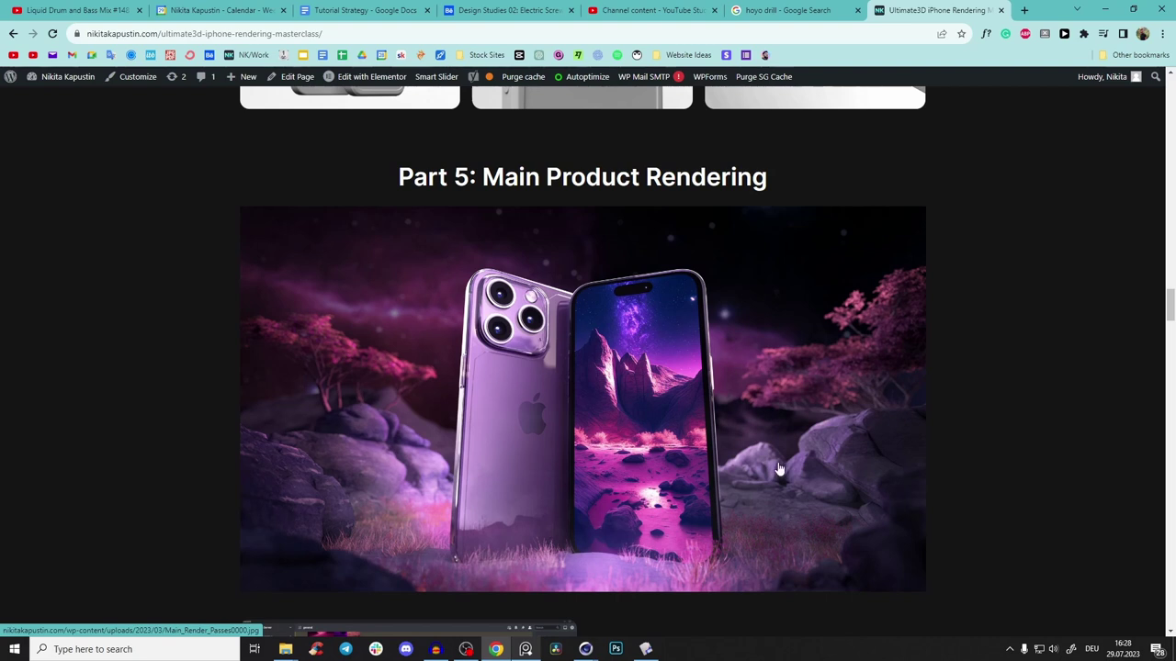
pyautogui.scroll(-8, 421, 325)
pyautogui.scroll(1, 369, 266)
pyautogui.moveTo(658, 230); pyautogui.dragTo(928, 222)
pyautogui.click(928, 222)
pyautogui.scroll(-3, 907, 237)
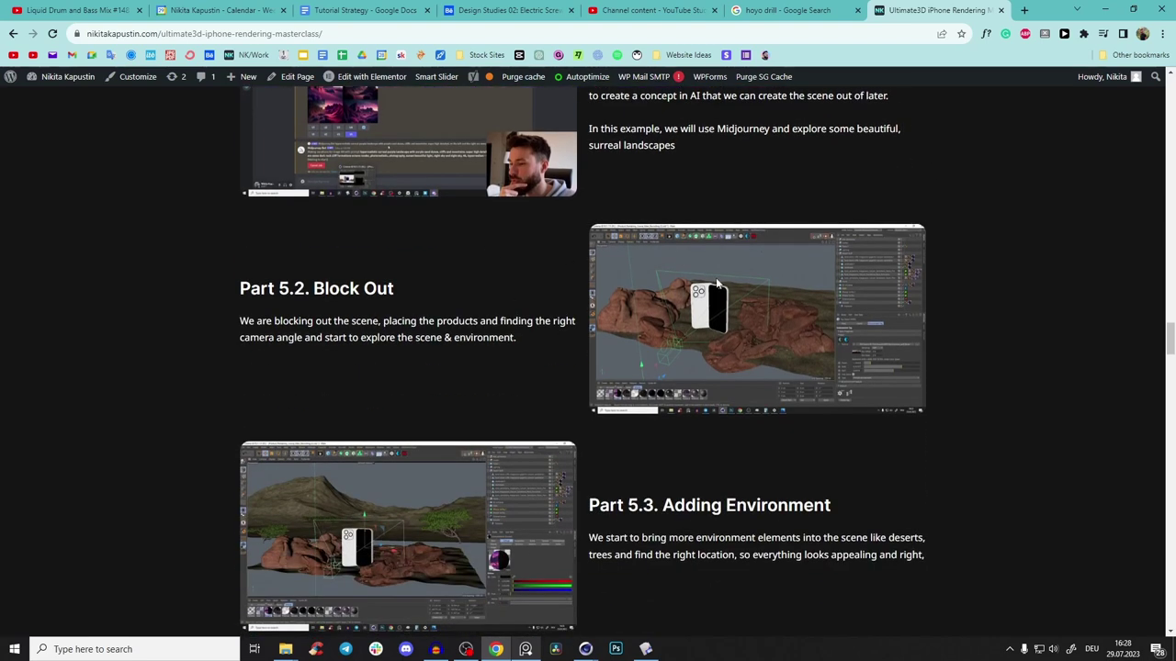
# Examine Parts 5.2 Block Out to 5.9 Compositing / Post-Production and the final iPhone product rendering on the masterclass page
pyautogui.scroll(-3, 636, 327)
pyautogui.scroll(2, 648, 244)
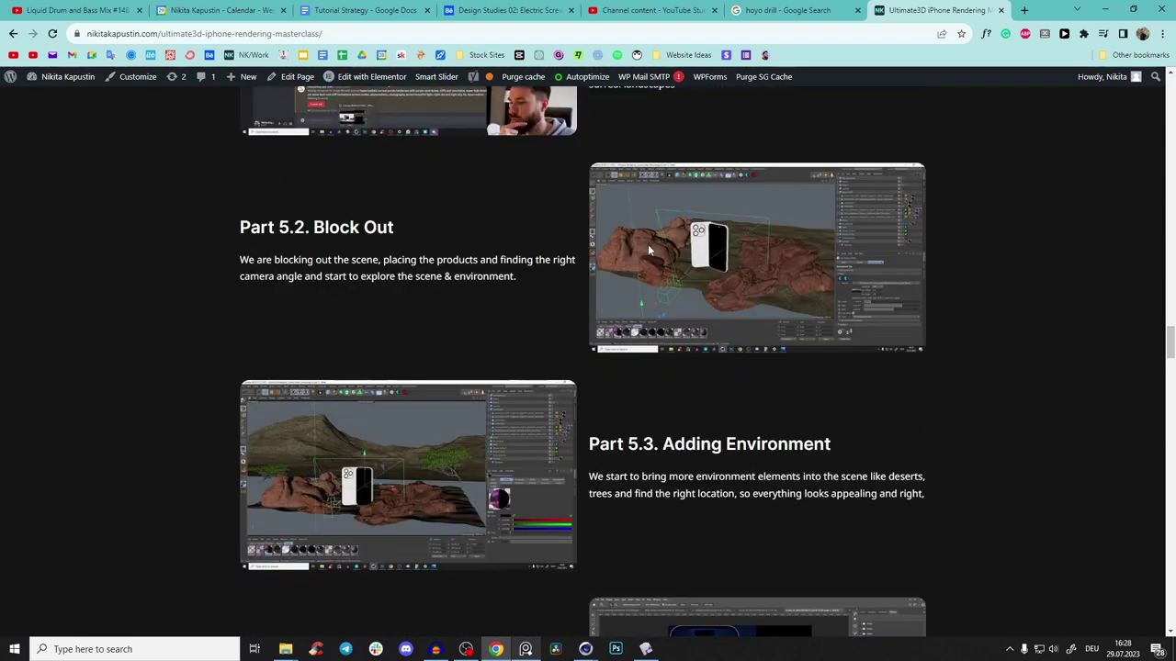
pyautogui.scroll(-2, 439, 357)
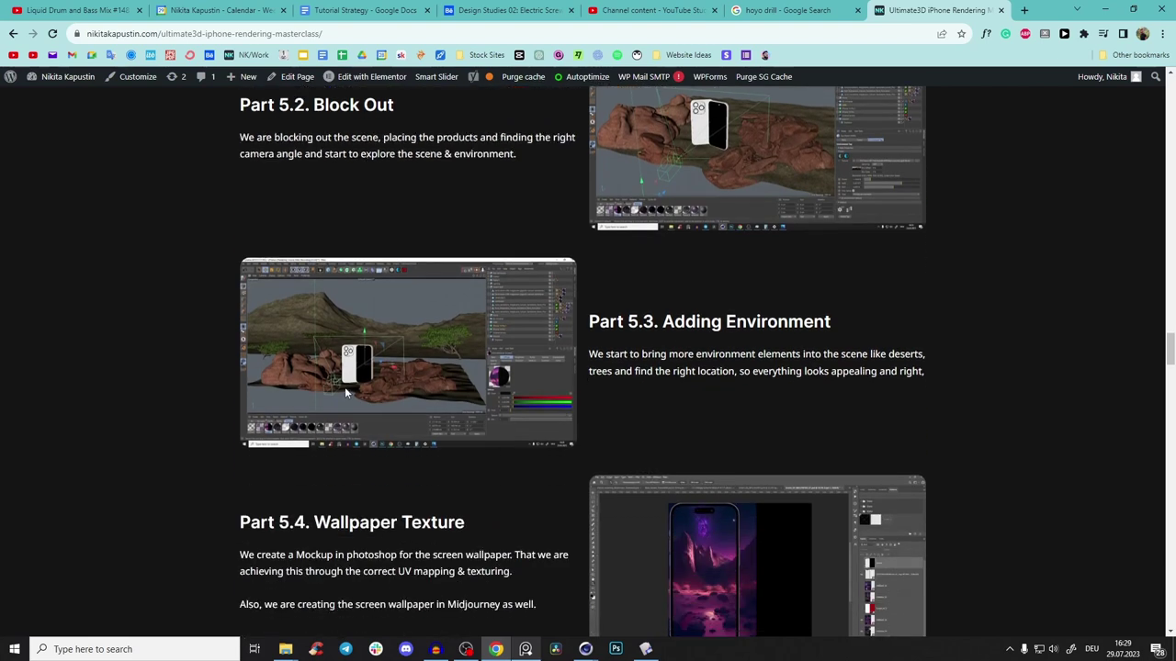
pyautogui.scroll(-2, 472, 372)
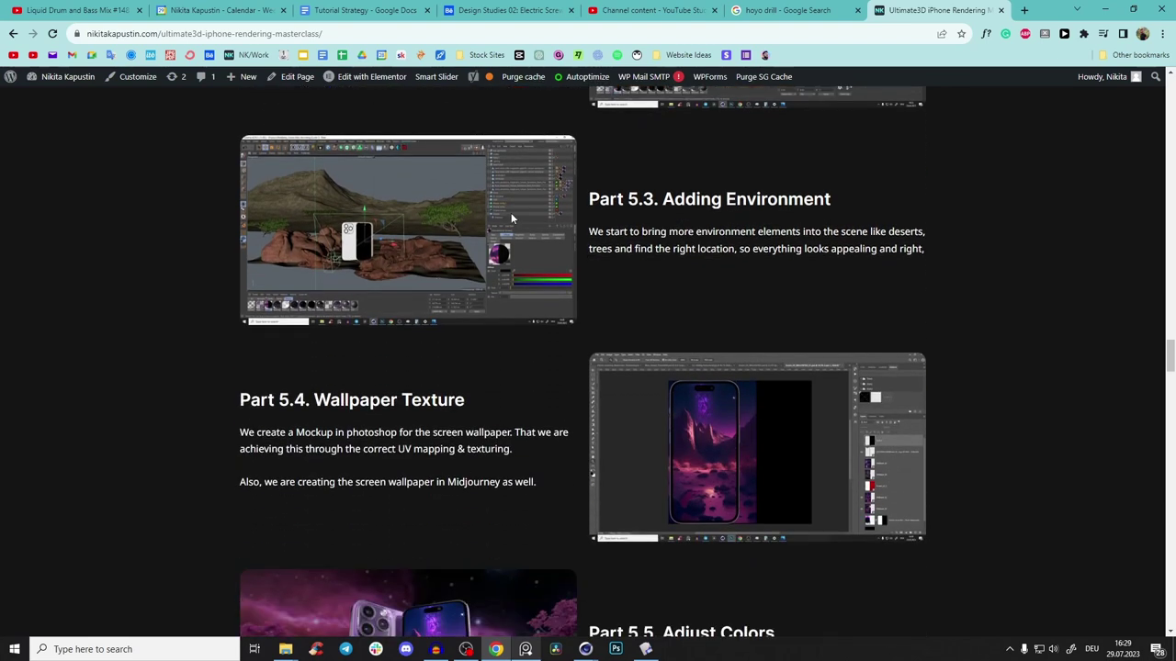
pyautogui.scroll(-2, 476, 204)
pyautogui.scroll(-2, 259, 195)
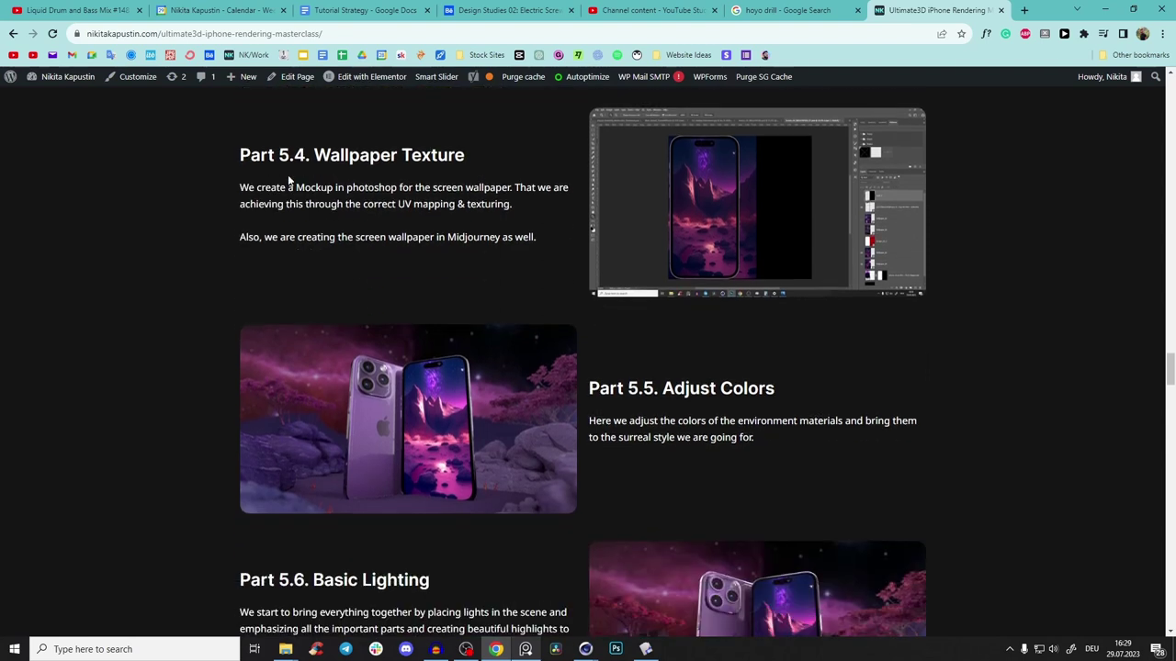
pyautogui.scroll(-2, 655, 246)
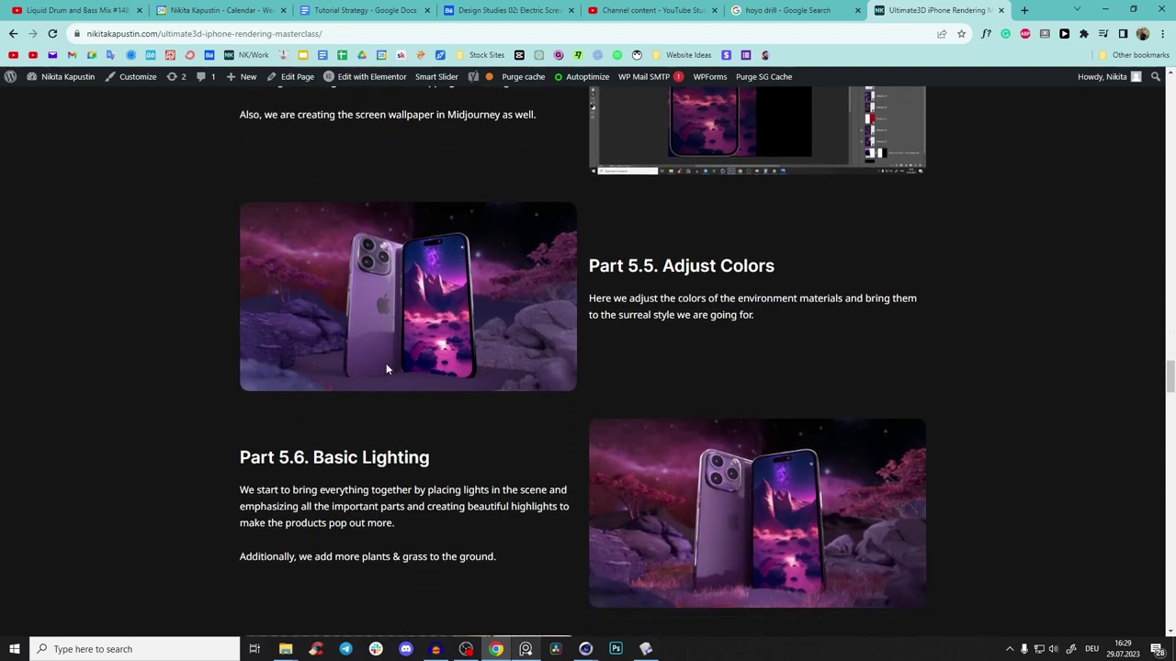
pyautogui.scroll(-2, 499, 282)
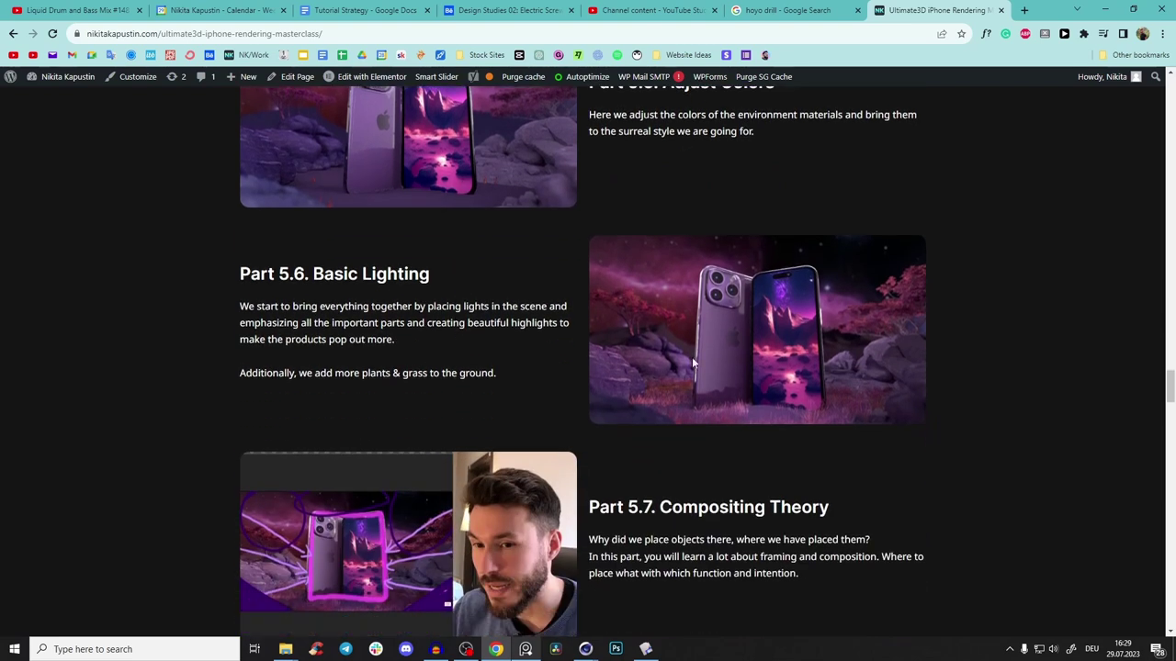
pyautogui.scroll(-1, 685, 283)
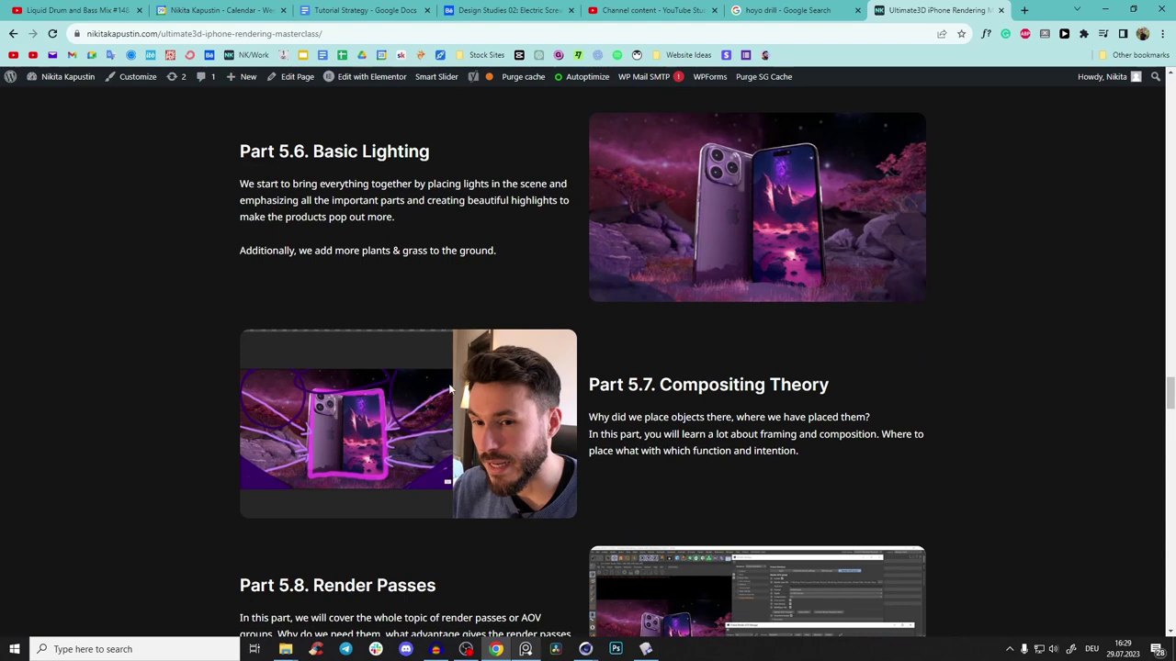
pyautogui.scroll(-3, 582, 418)
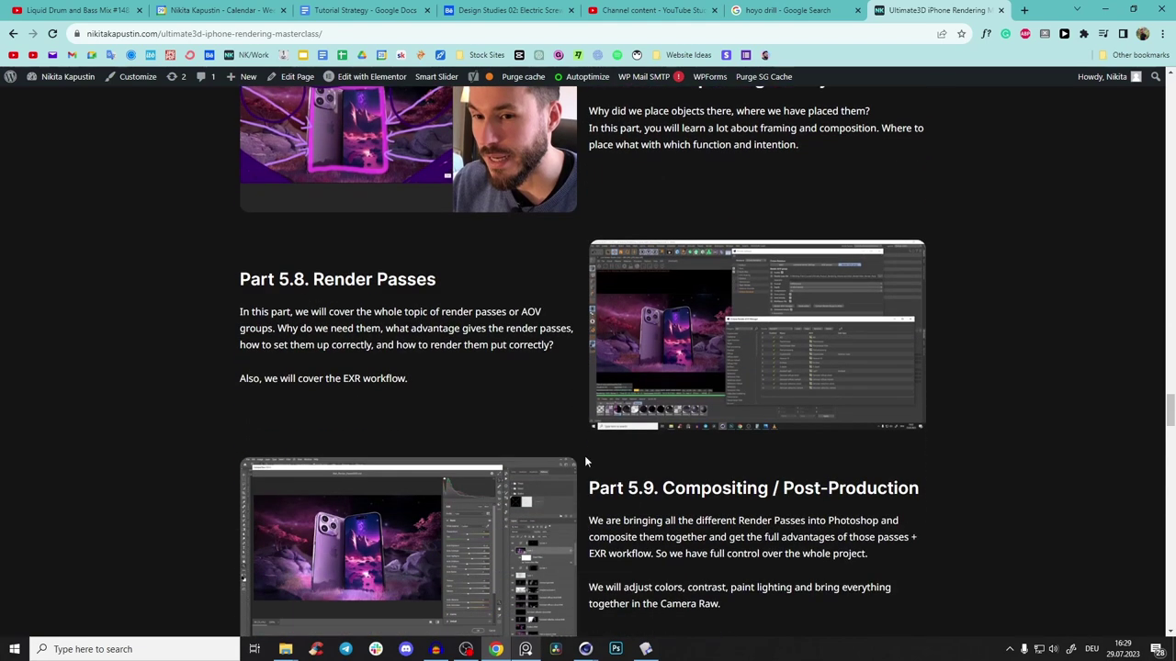
pyautogui.scroll(-1, 606, 450)
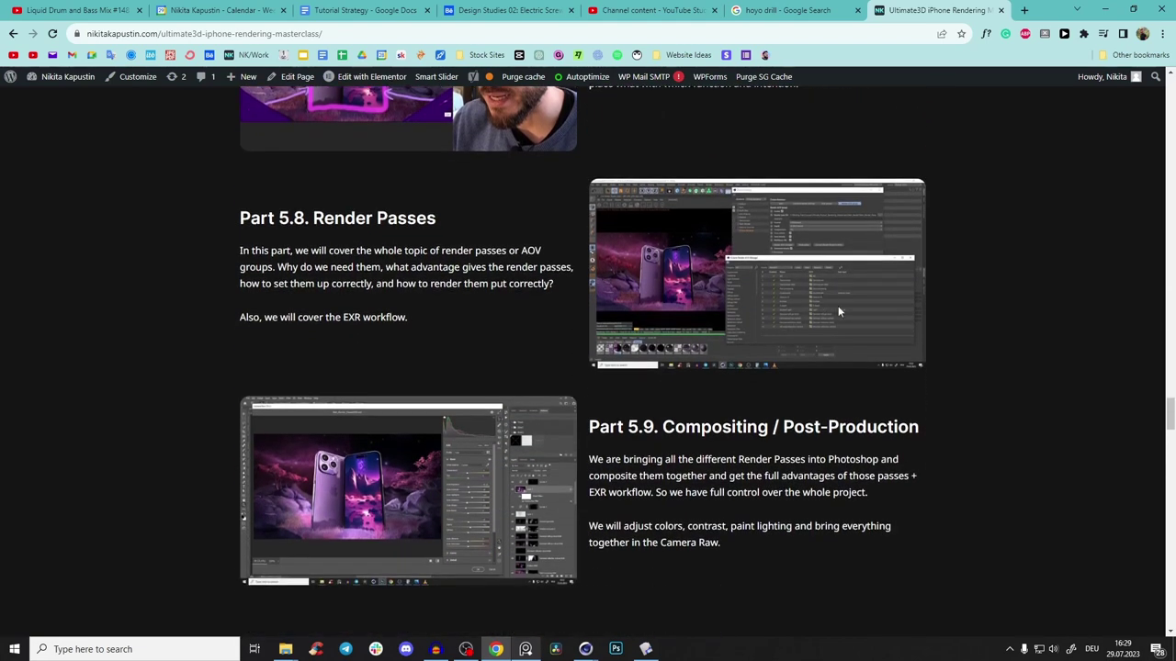
pyautogui.scroll(-1, 671, 299)
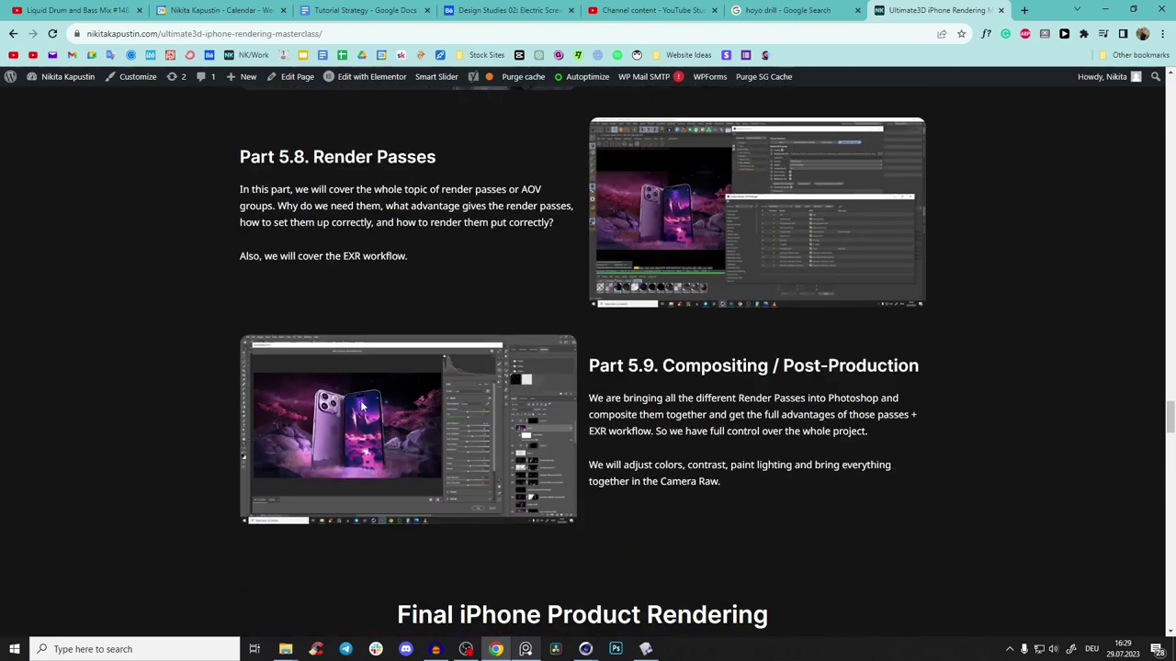
pyautogui.scroll(-3, 358, 395)
pyautogui.scroll(-5, 412, 325)
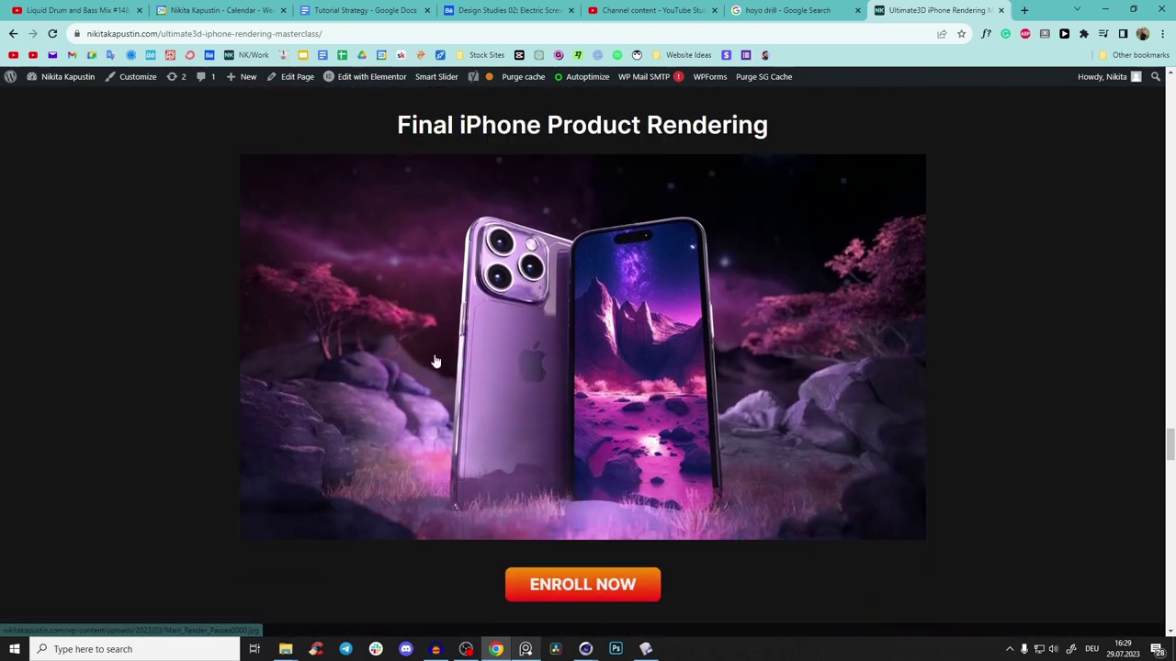
# Examine the Students Results & Feedback section, comparing the students' renderings from before and after the masterclass
pyautogui.scroll(-5, 635, 302)
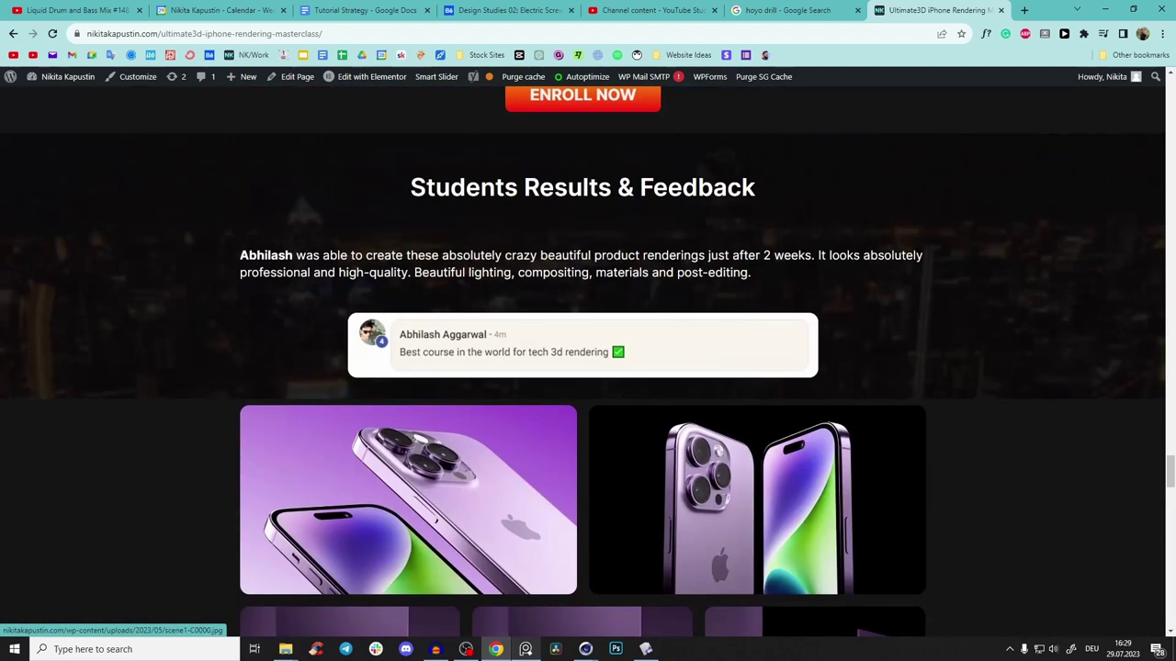
pyautogui.scroll(-3, 353, 239)
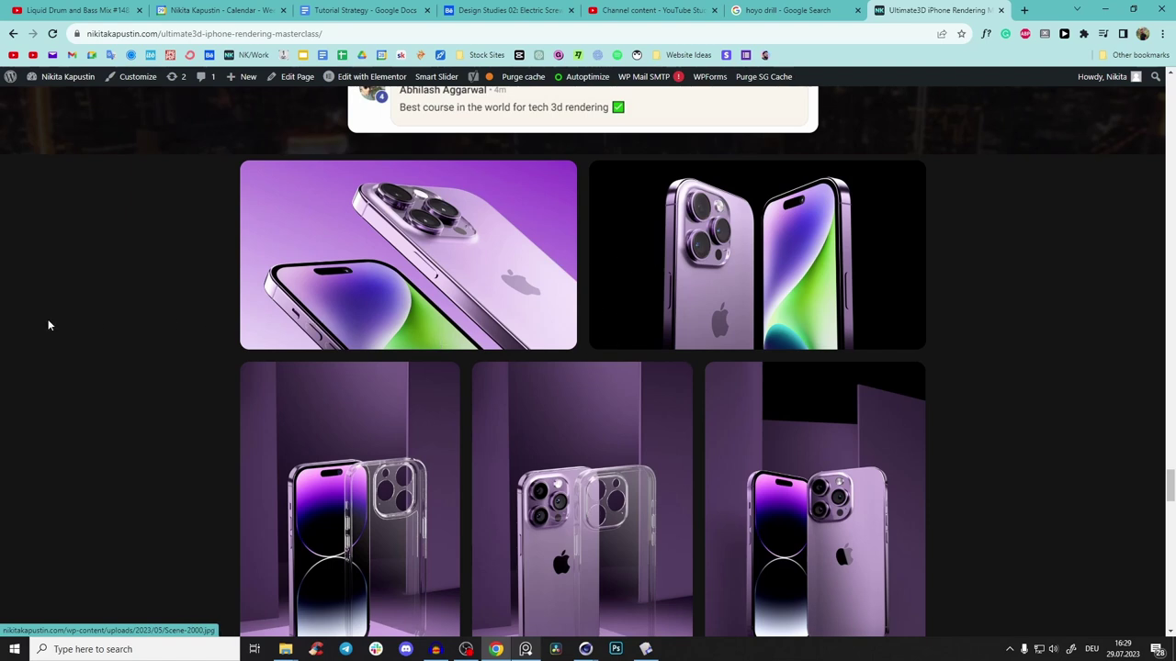
pyautogui.scroll(-2, 640, 244)
pyautogui.scroll(-3, 688, 241)
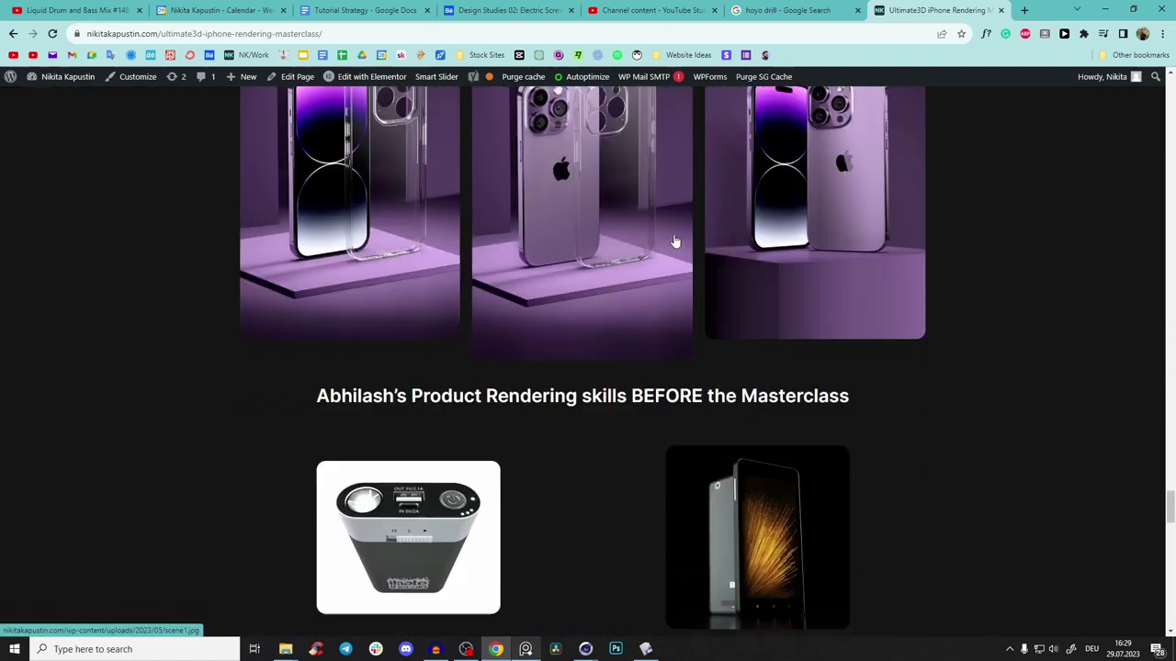
pyautogui.scroll(2, 675, 245)
pyautogui.scroll(4, 517, 491)
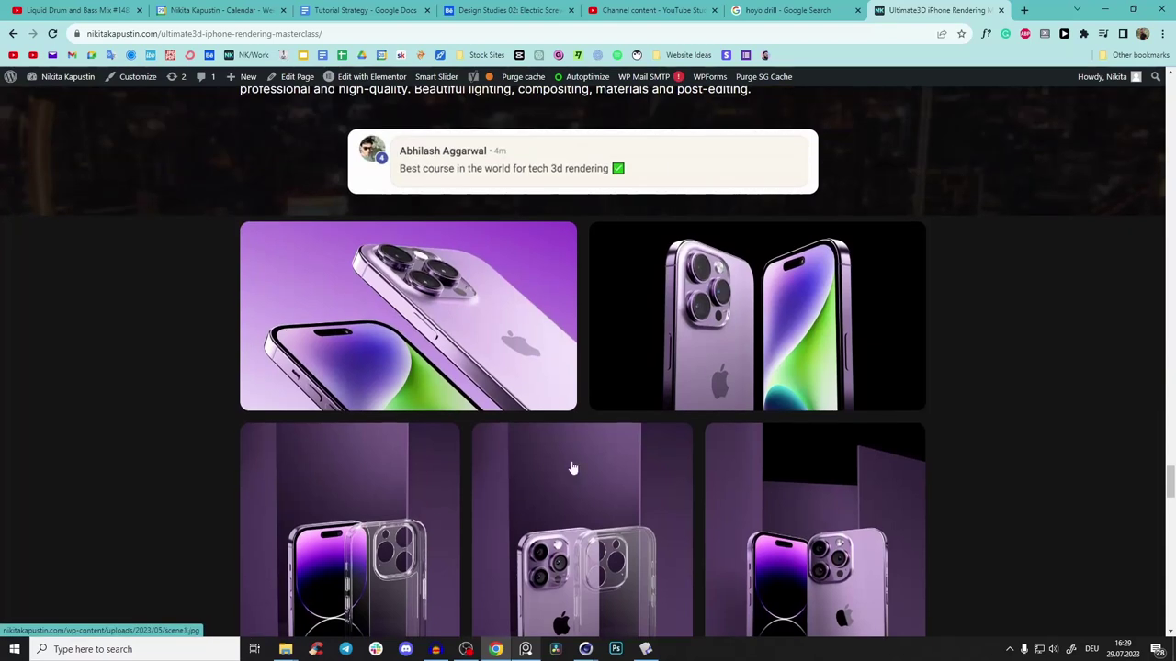
pyautogui.scroll(-8, 616, 294)
pyautogui.scroll(-1, 620, 280)
pyautogui.scroll(2, 652, 340)
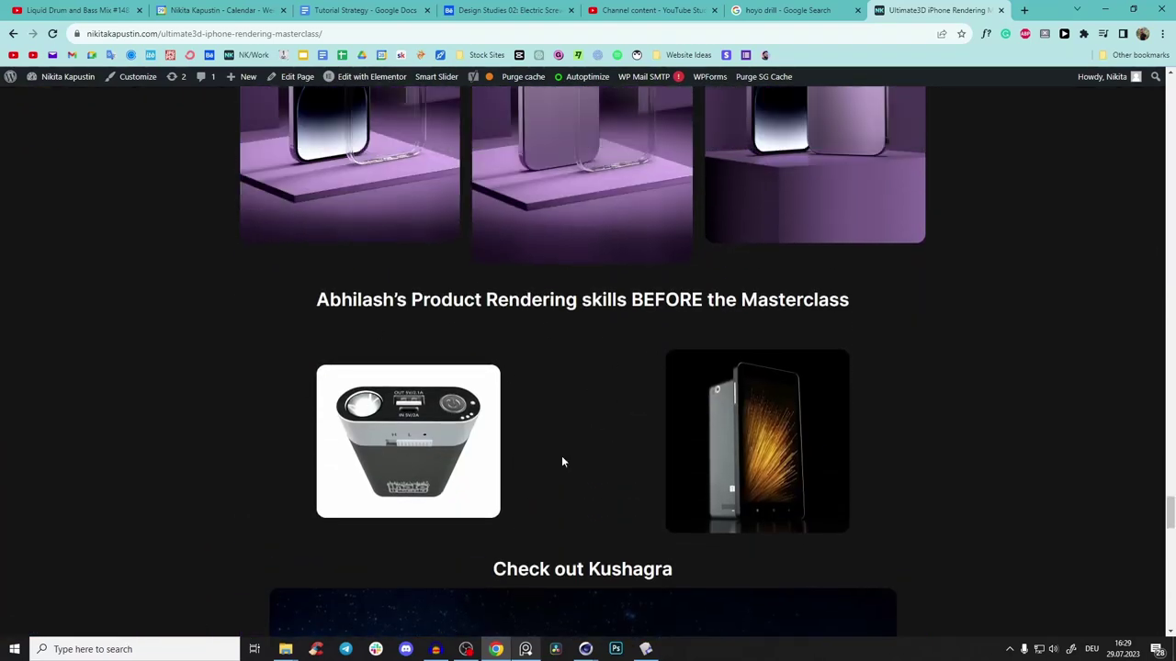
pyautogui.scroll(-3, 441, 441)
pyautogui.scroll(-2, 669, 412)
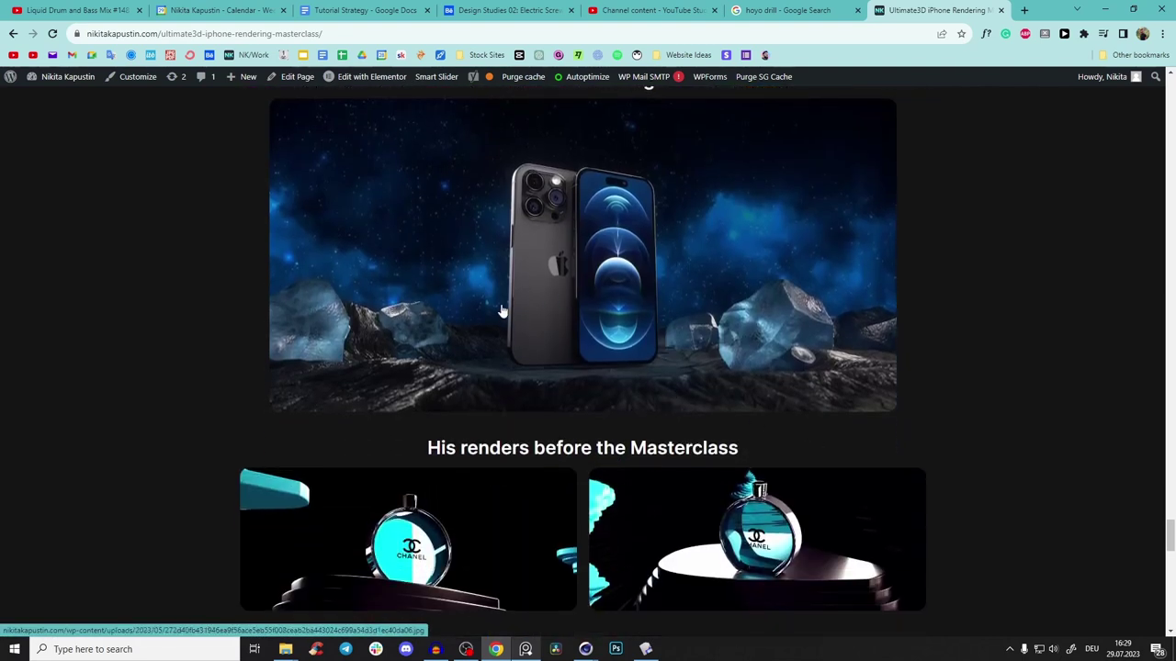
pyautogui.scroll(-1, 516, 303)
pyautogui.scroll(1, 513, 364)
# Look through the More Feedback section of the masterclass page and return to the drill scene in Cinema 4D
pyautogui.scroll(-6, 559, 319)
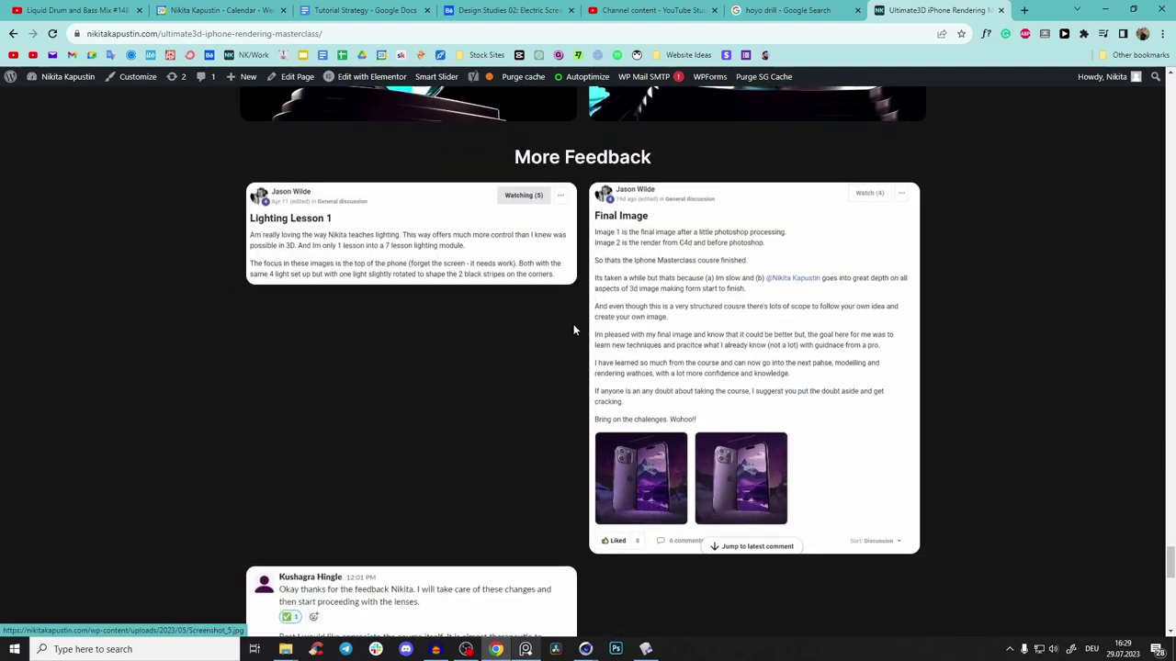
pyautogui.scroll(-7, 560, 319)
pyautogui.scroll(1, 512, 466)
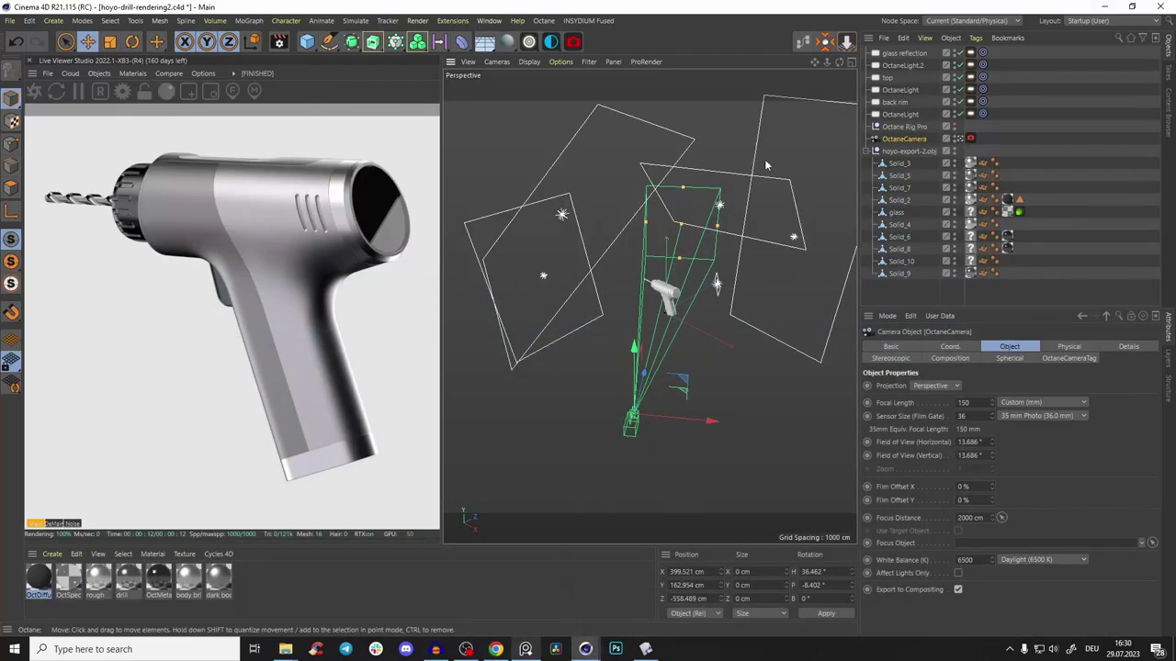
pyautogui.click(1105, 9)
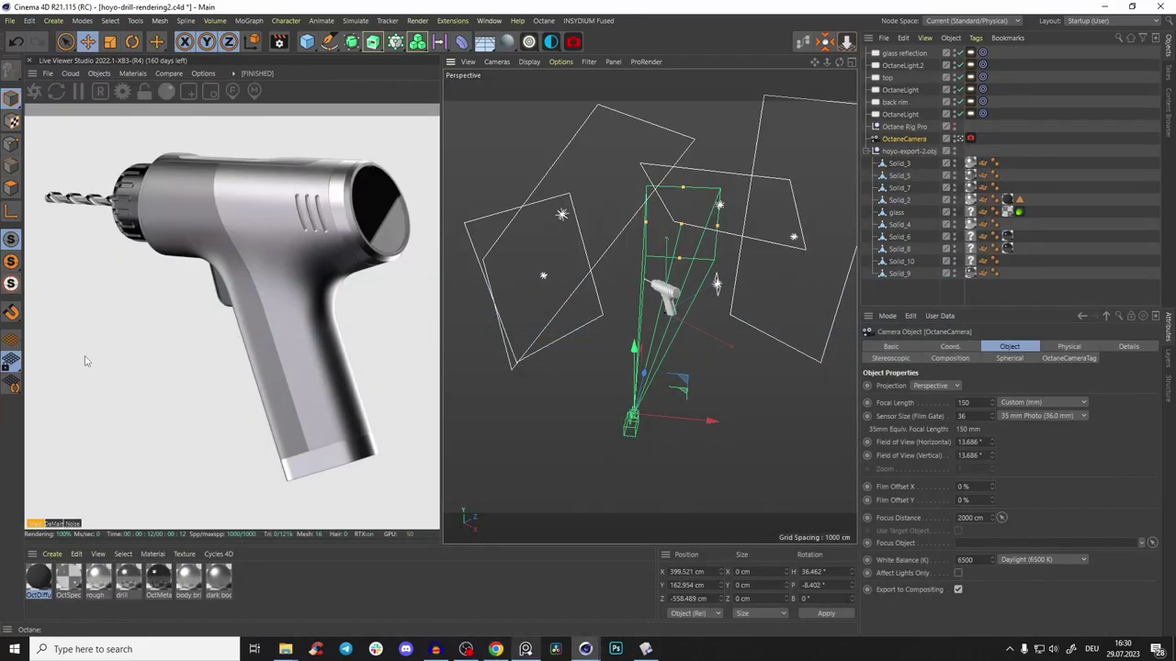